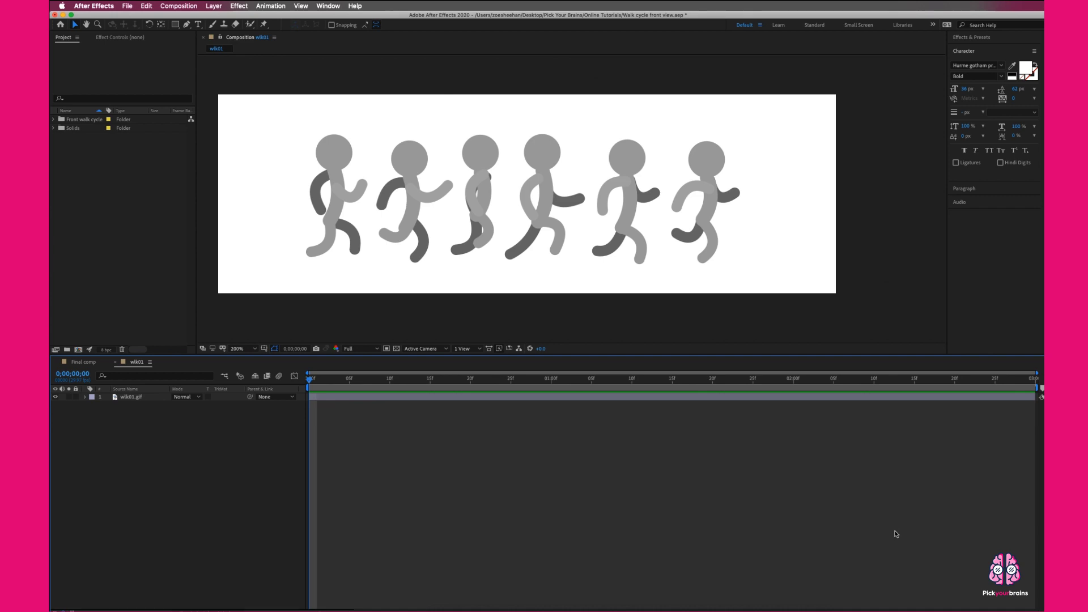
# - Preview the Santa walk animation in the Final comp composition and scrub back to about frame 29
pyautogui.click(86, 363)
pyautogui.press('space')
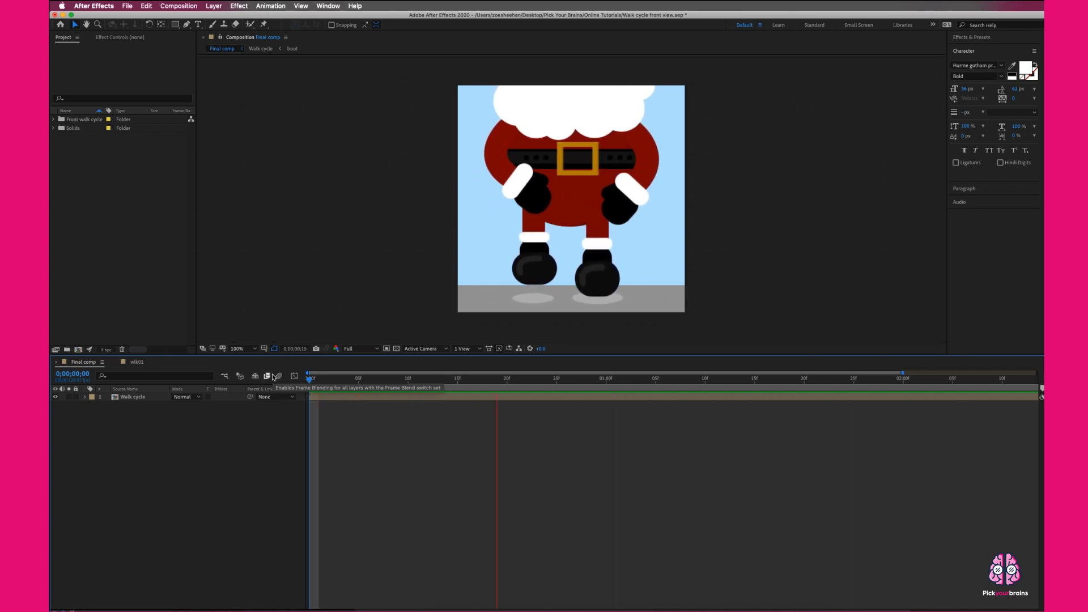
pyautogui.press('space')
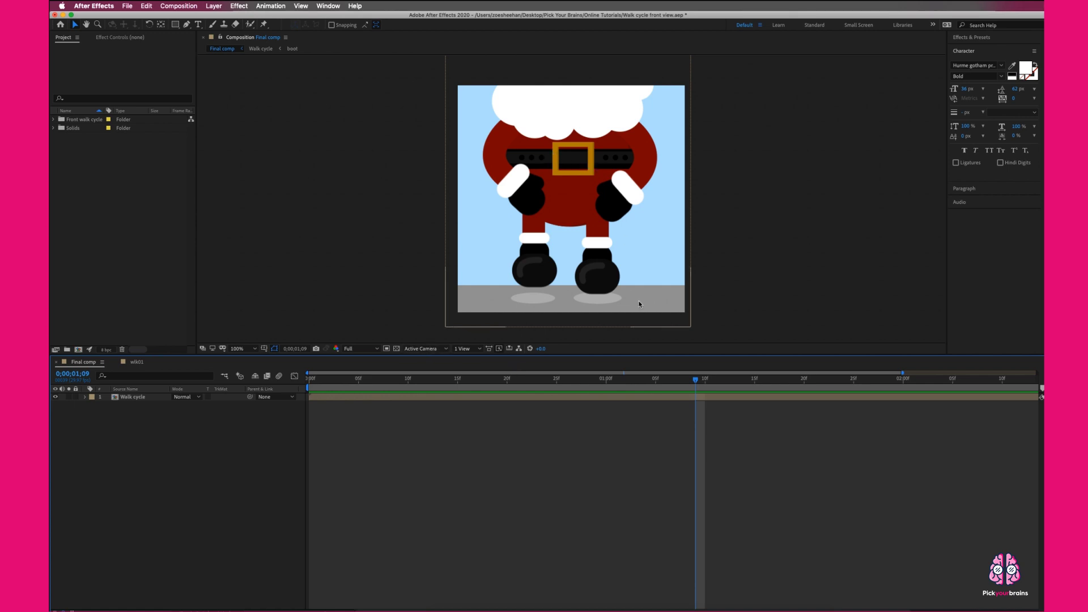
pyautogui.moveTo(696, 379); pyautogui.dragTo(602, 389)
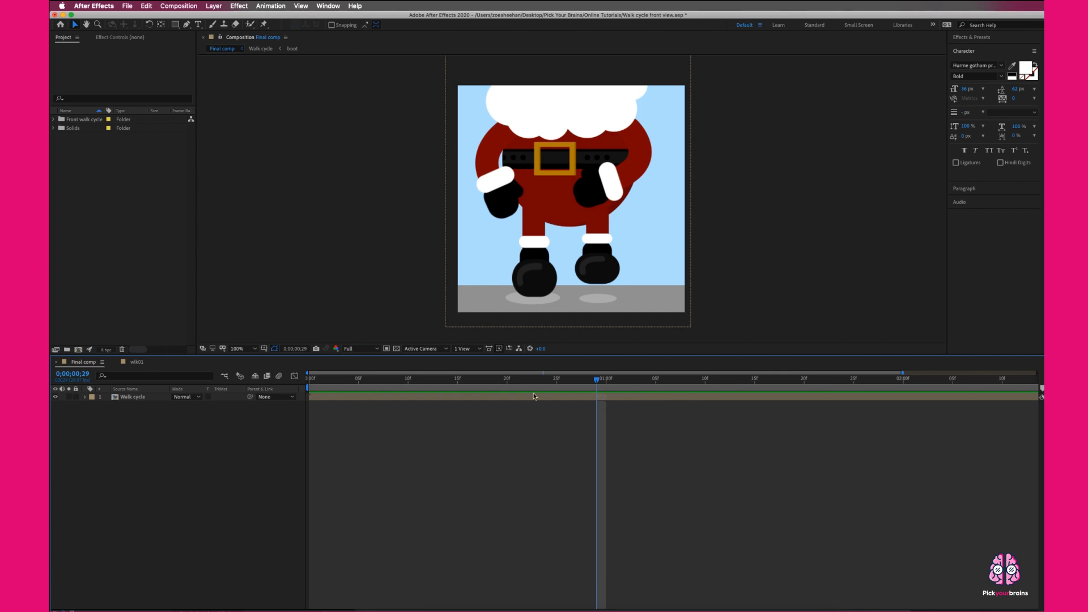
# - Step through the wlk01 reference composition at frames 5 and 10 to compare the run poses, and return to the start
pyautogui.click(134, 364)
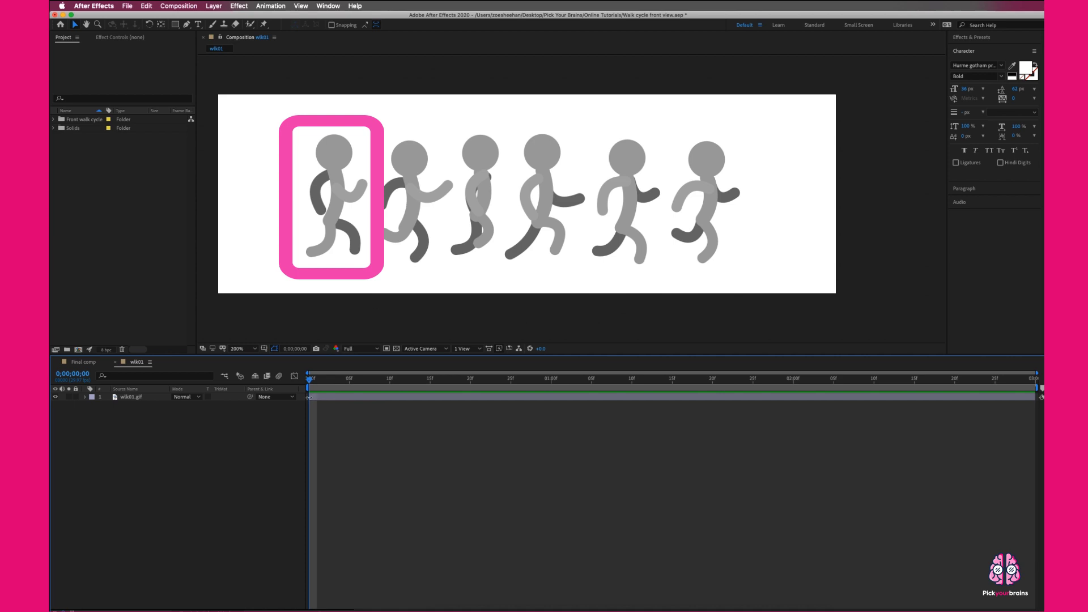
pyautogui.moveTo(311, 379); pyautogui.dragTo(348, 379)
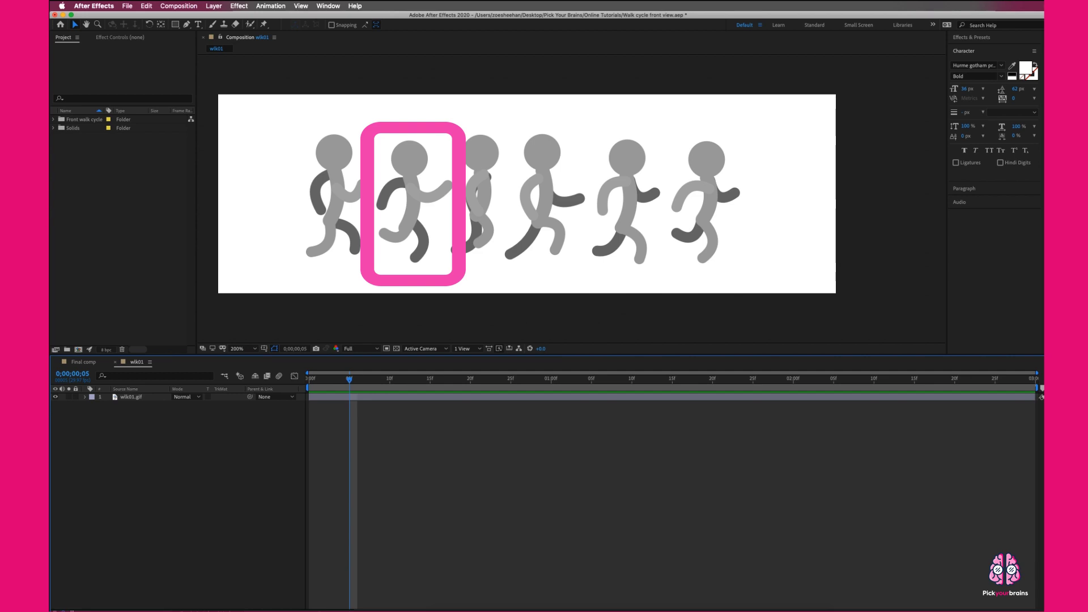
pyautogui.moveTo(351, 379); pyautogui.dragTo(390, 379)
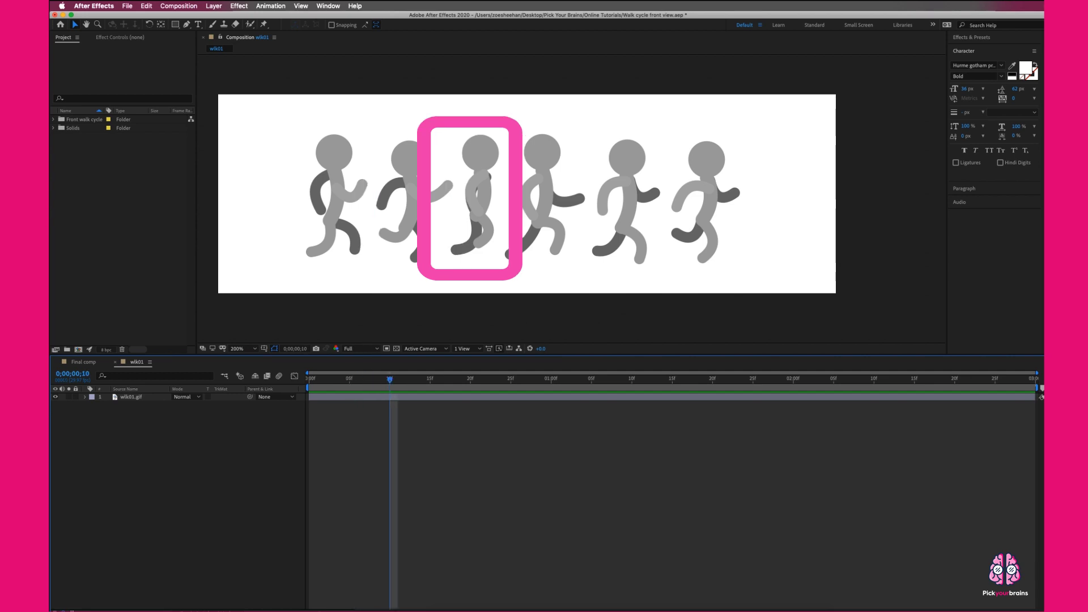
pyautogui.click(304, 377)
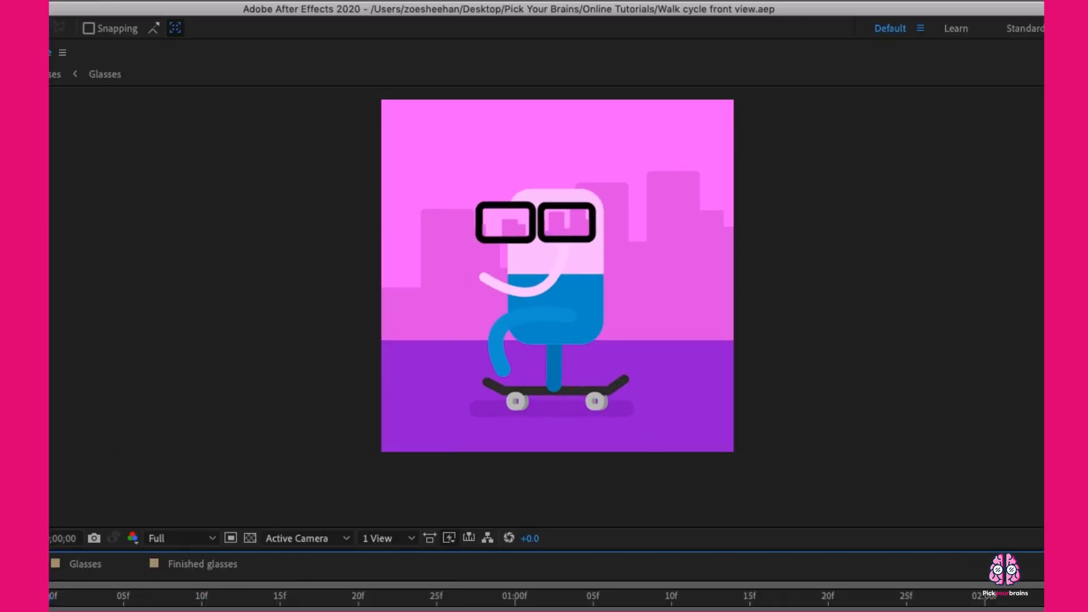
# - Play back the finished skateboarding character animation to examine its movement
pyautogui.press('space')
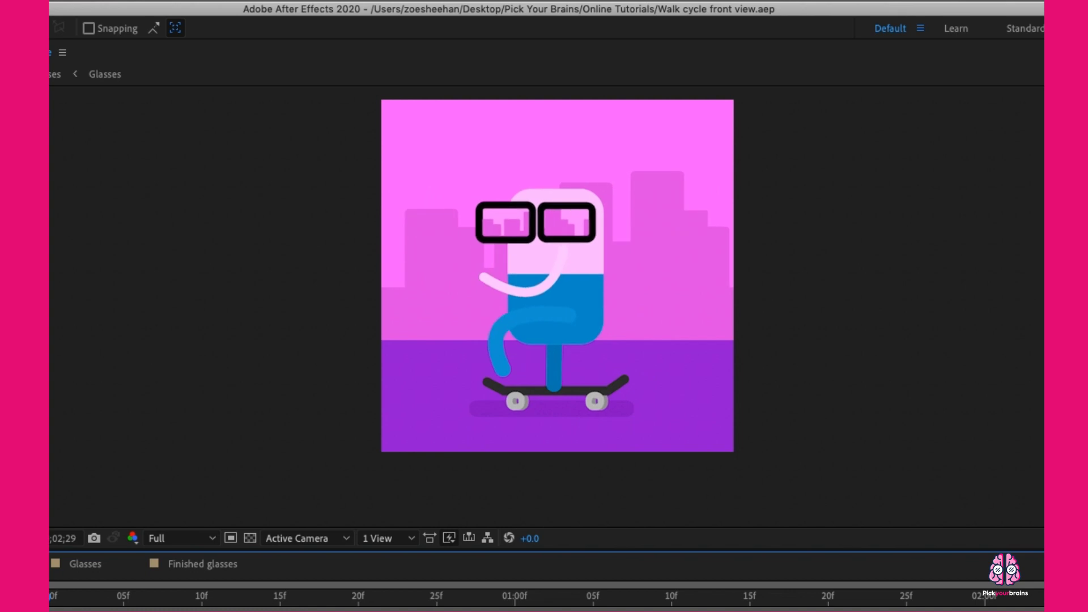
pyautogui.press('space')
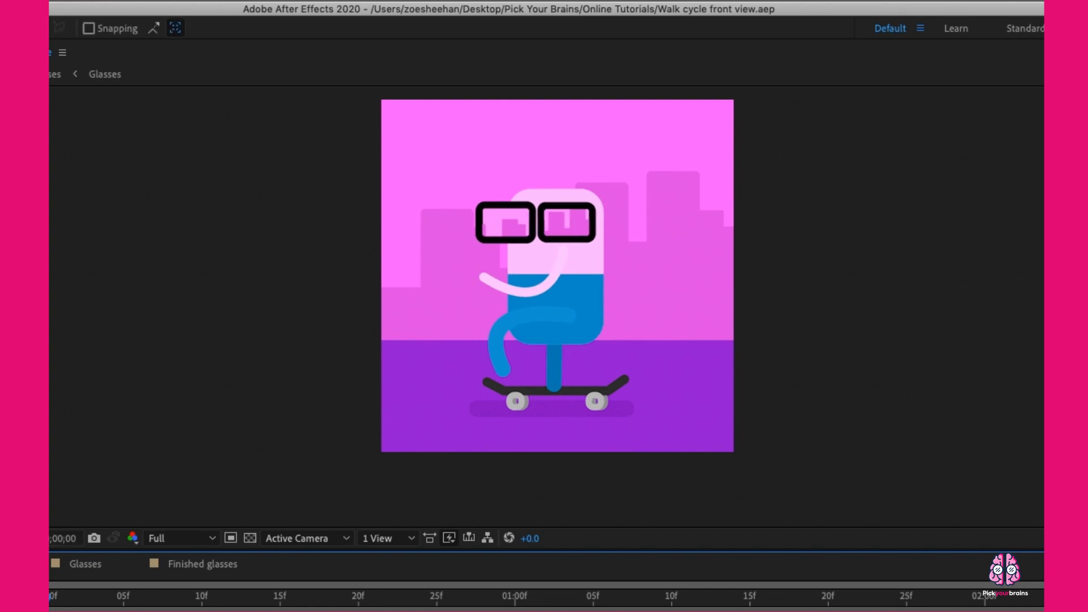
# - Create an 800 x 800 px composition named Skater dude at 29.97 fps, lasting 3 seconds
pyautogui.press('super+n')
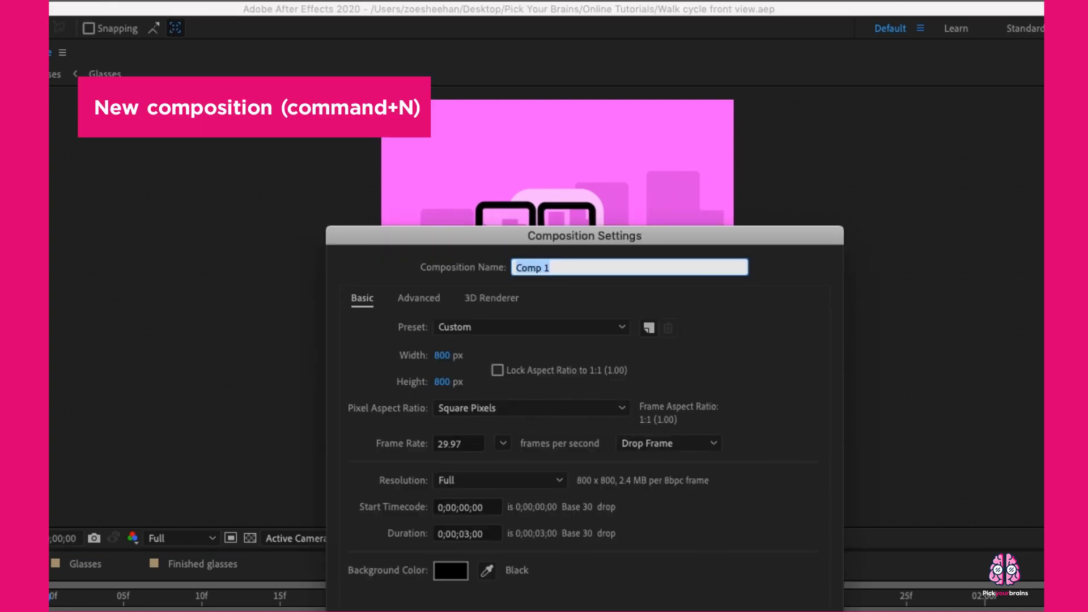
pyautogui.write('Skaer')
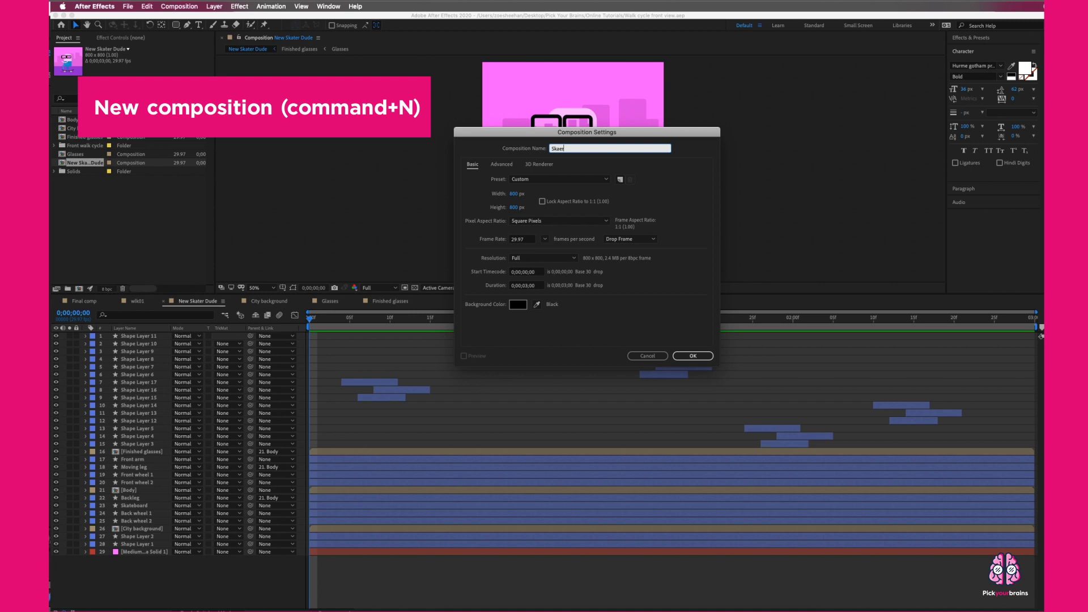
pyautogui.press('BackSpace')
pyautogui.press('BackSpace')
pyautogui.write('ter dude')
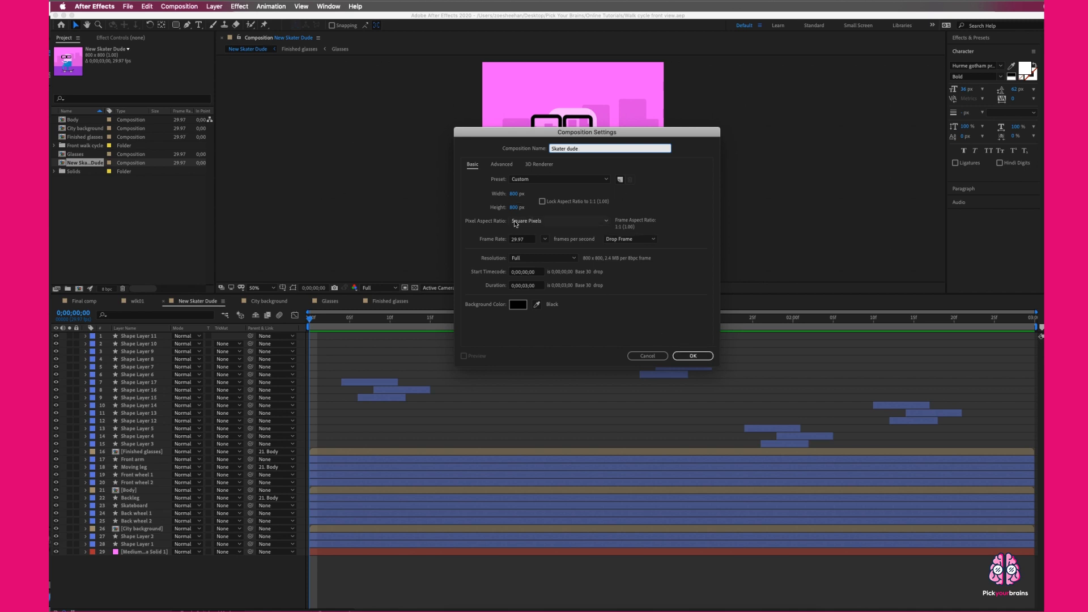
pyautogui.click(692, 355)
# - Add a shape layer and draw an upright pink rounded rectangle without stroke at the centre of the composition
pyautogui.rightClick(190, 369)
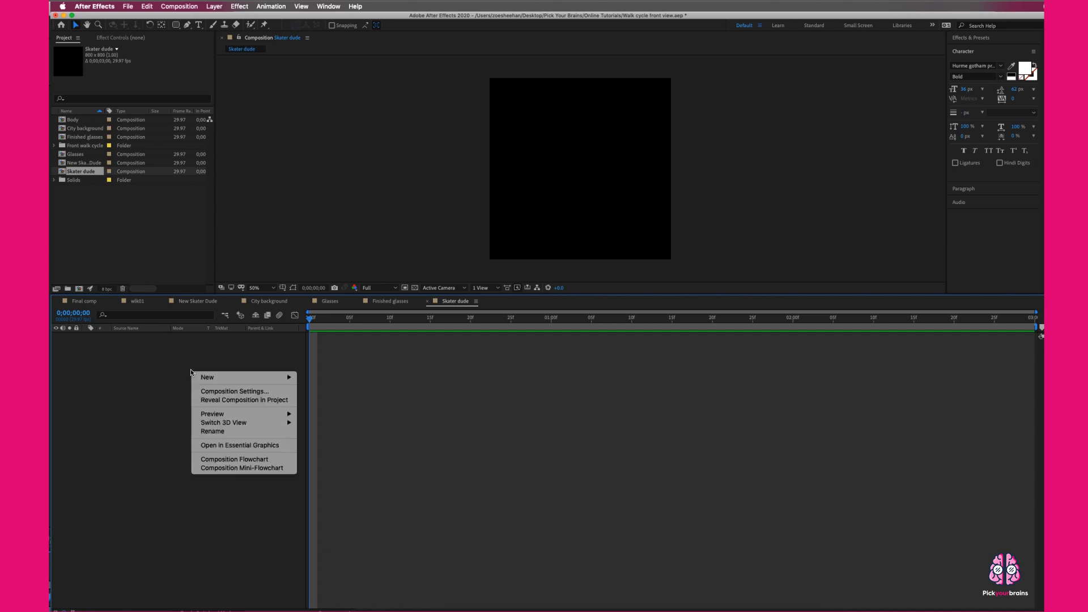
pyautogui.moveTo(250, 377)
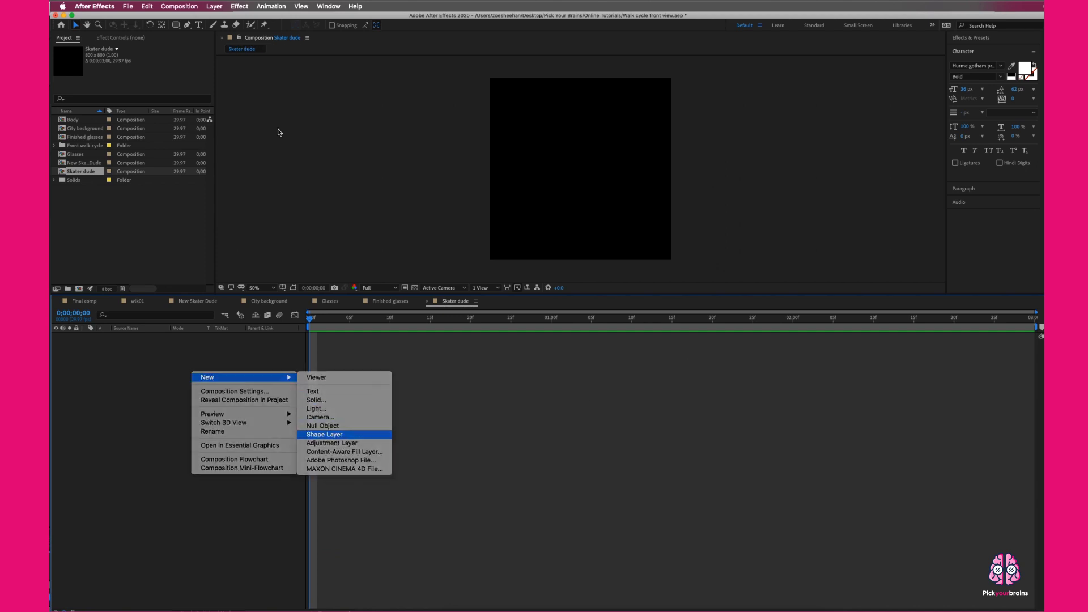
pyautogui.click(364, 435)
pyautogui.click(350, 29)
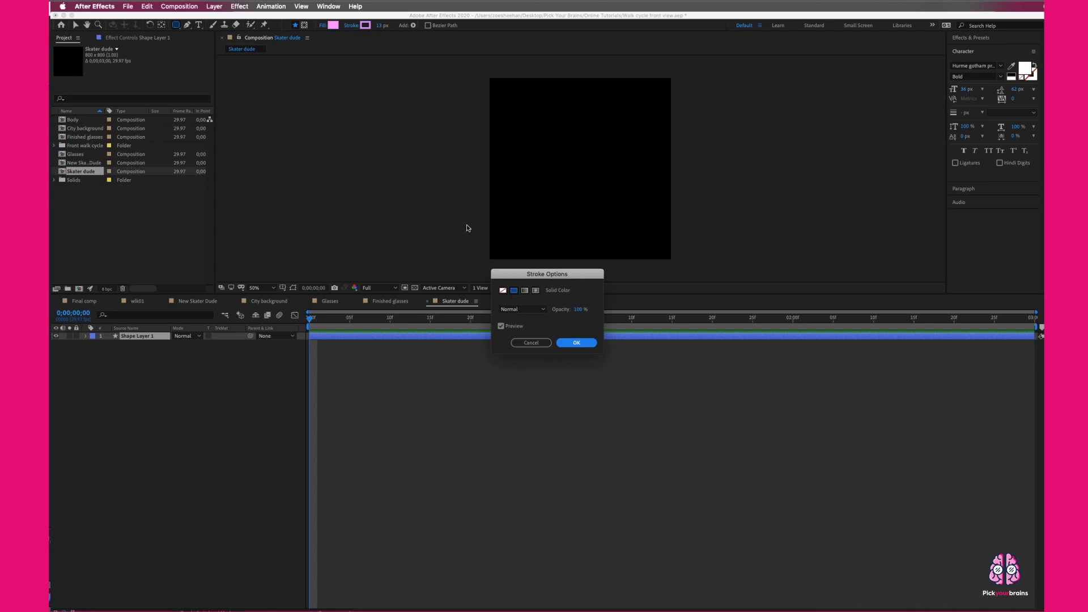
pyautogui.click(504, 293)
pyautogui.click(566, 341)
pyautogui.moveTo(553, 132); pyautogui.dragTo(603, 209)
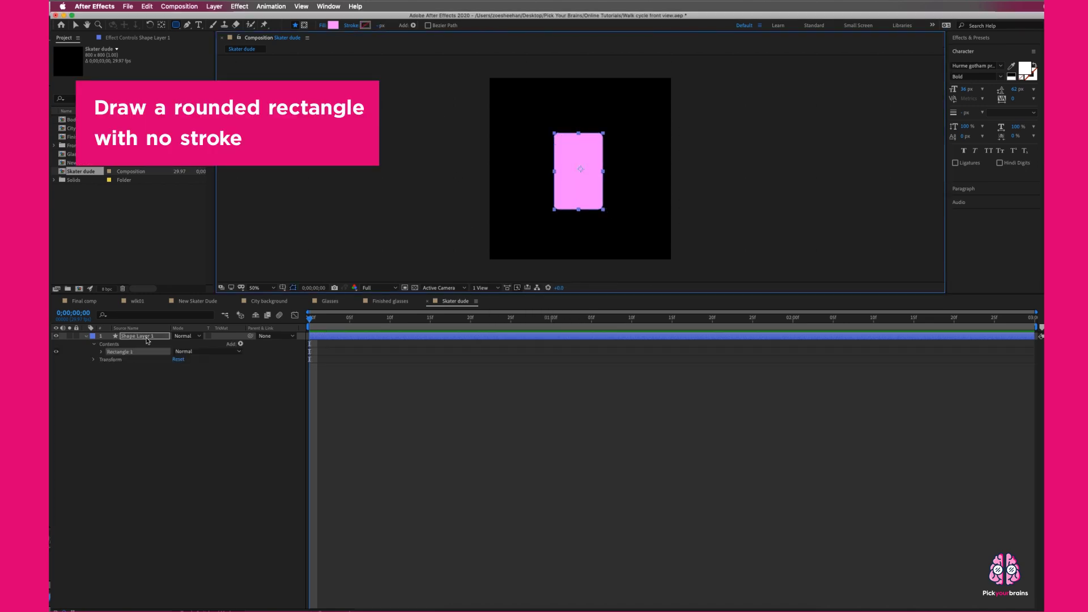
pyautogui.click(148, 339)
pyautogui.click(86, 336)
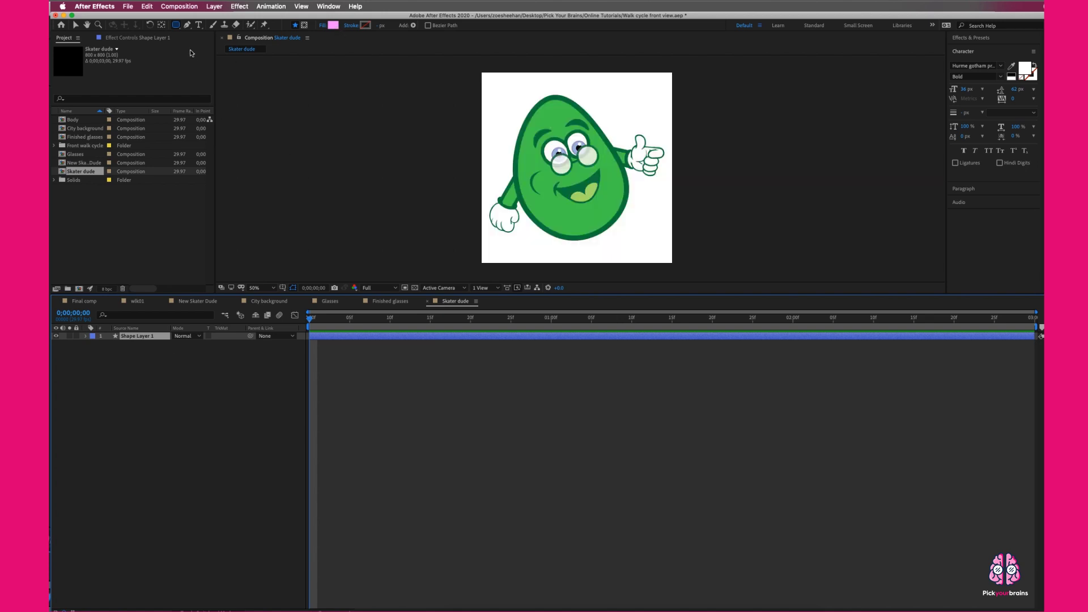
pyautogui.click(194, 367)
pyautogui.rightClick(204, 368)
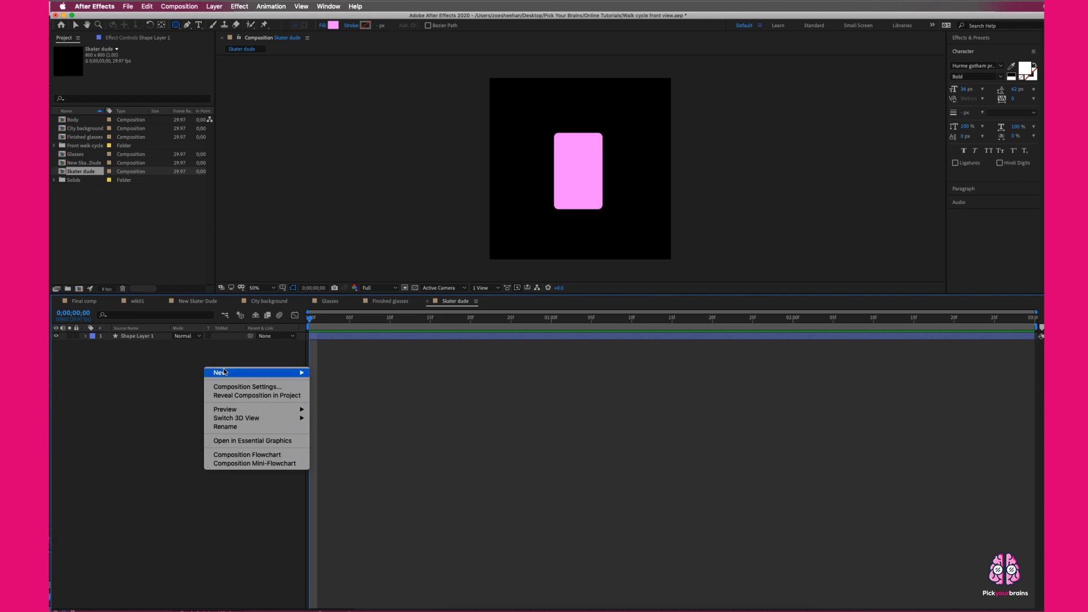
pyautogui.moveTo(226, 373)
pyautogui.click(371, 430)
pyautogui.click(176, 25)
pyautogui.click(221, 45)
pyautogui.click(333, 25)
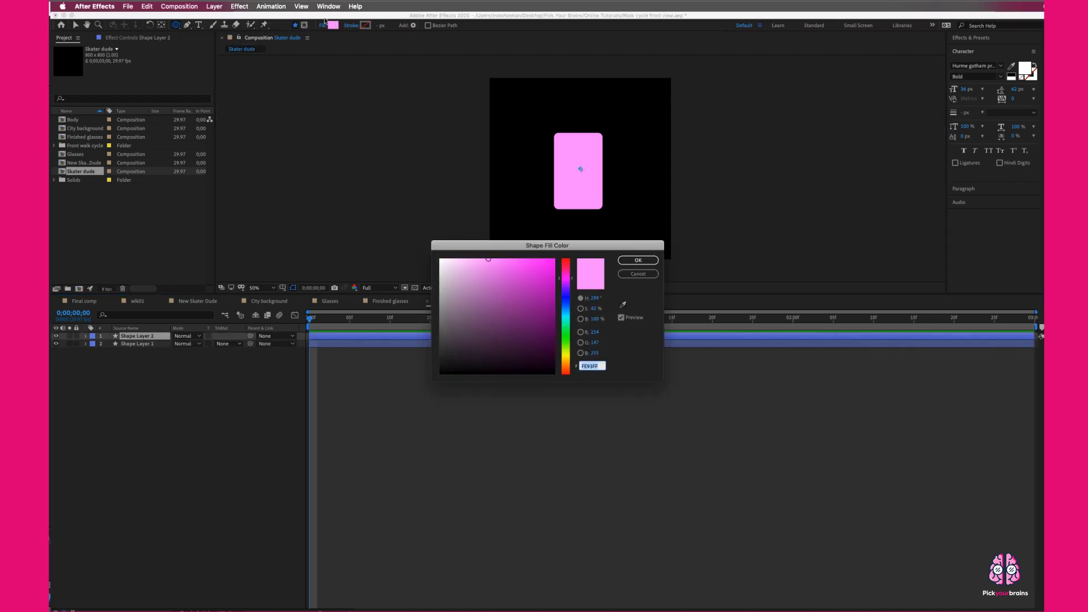
pyautogui.click(569, 343)
pyautogui.click(497, 269)
pyautogui.moveTo(554, 122); pyautogui.dragTo(616, 213)
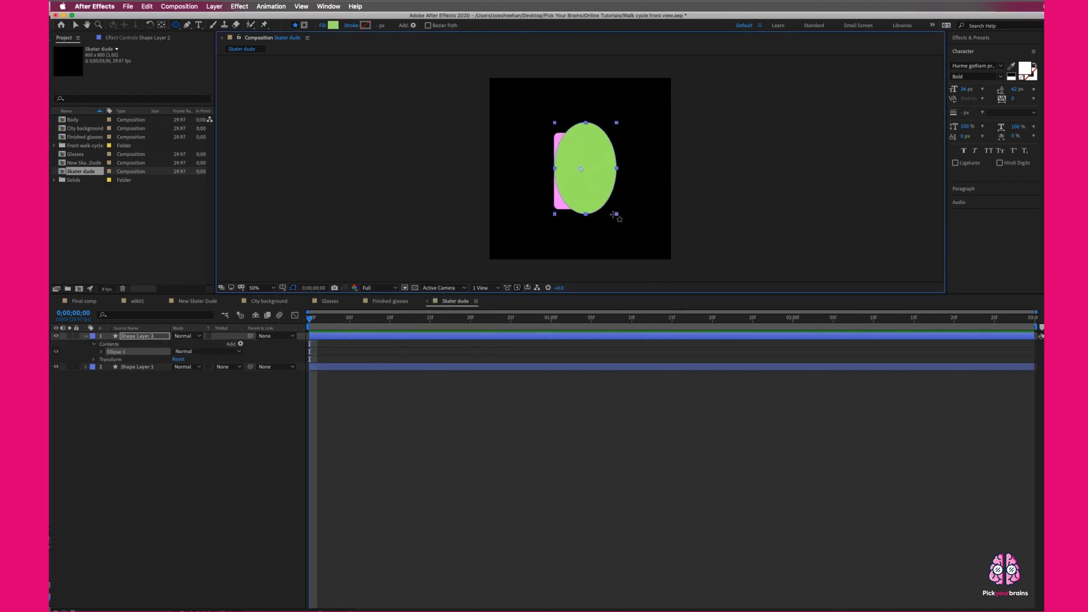
pyautogui.click(136, 338)
pyautogui.press('Delete')
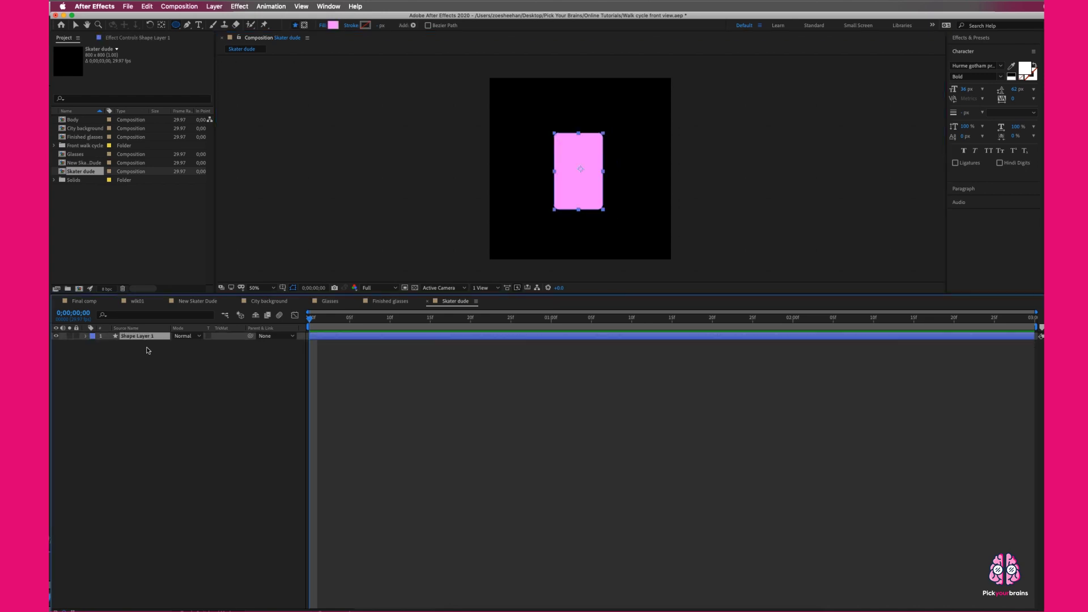
# - Add another shape layer and draw a blue rounded rectangle covering the lower half of the pink one and extending past its sides
pyautogui.click(188, 381)
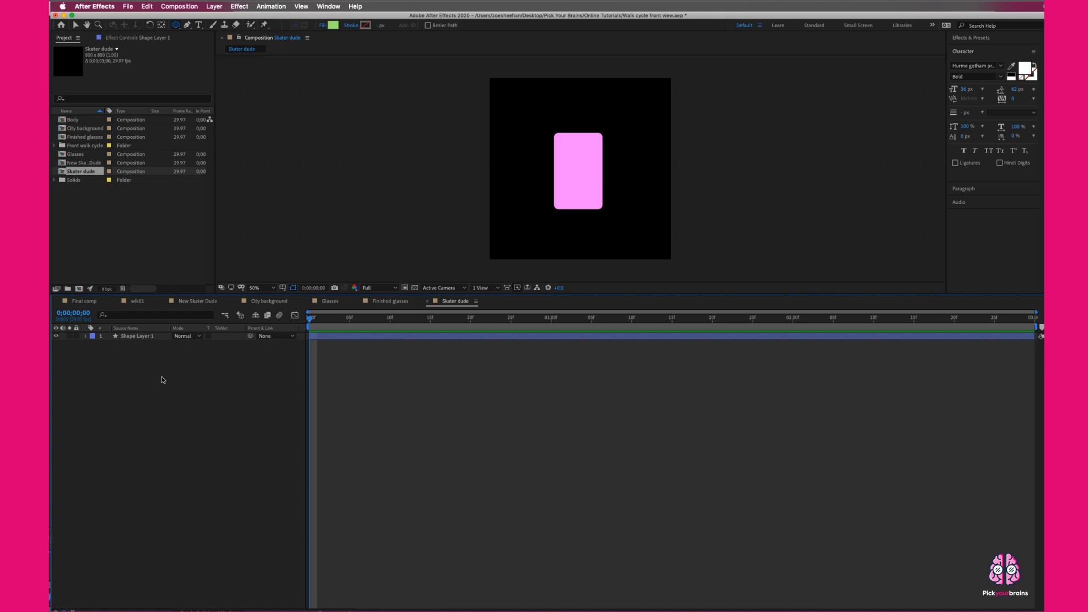
pyautogui.rightClick(163, 379)
pyautogui.moveTo(187, 383)
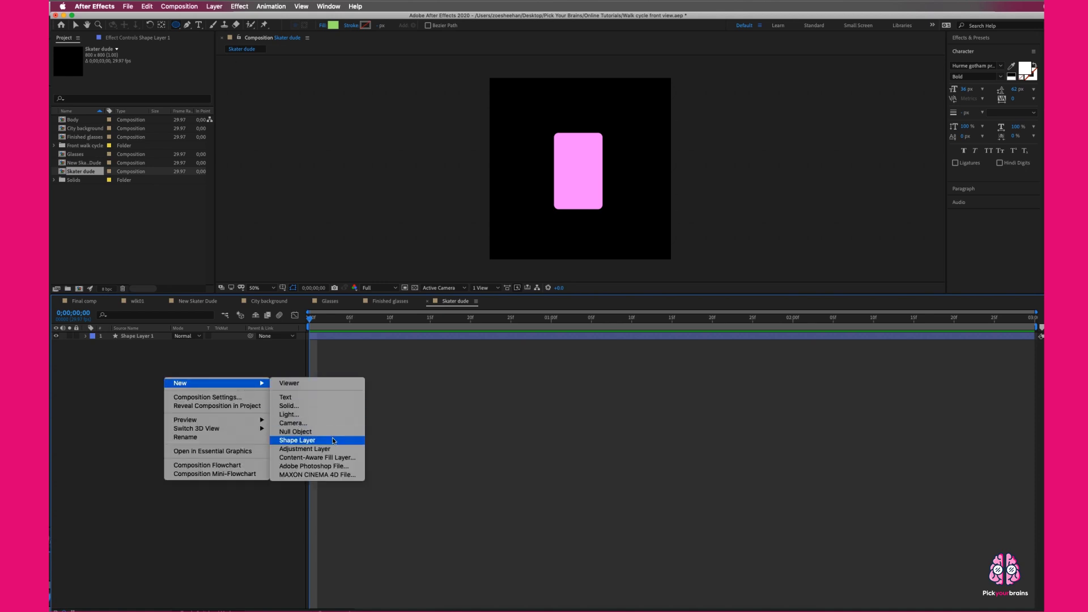
pyautogui.click(333, 440)
pyautogui.moveTo(176, 25); pyautogui.dragTo(202, 26)
pyautogui.click(333, 25)
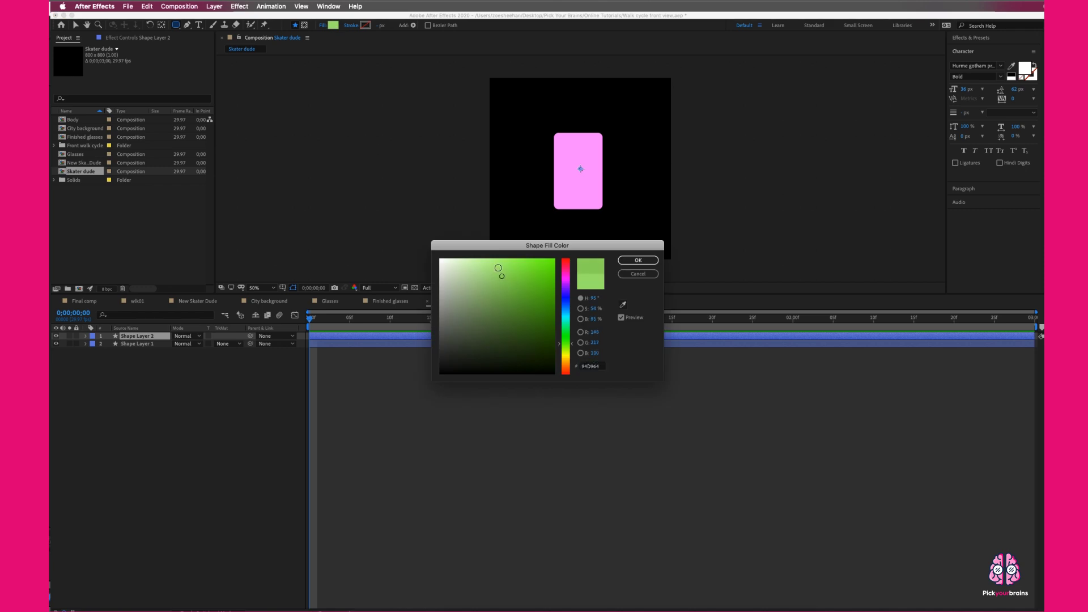
pyautogui.moveTo(500, 273); pyautogui.dragTo(501, 259)
pyautogui.moveTo(567, 315); pyautogui.dragTo(567, 302)
pyautogui.click(532, 277)
pyautogui.click(638, 260)
pyautogui.moveTo(543, 171); pyautogui.dragTo(610, 227)
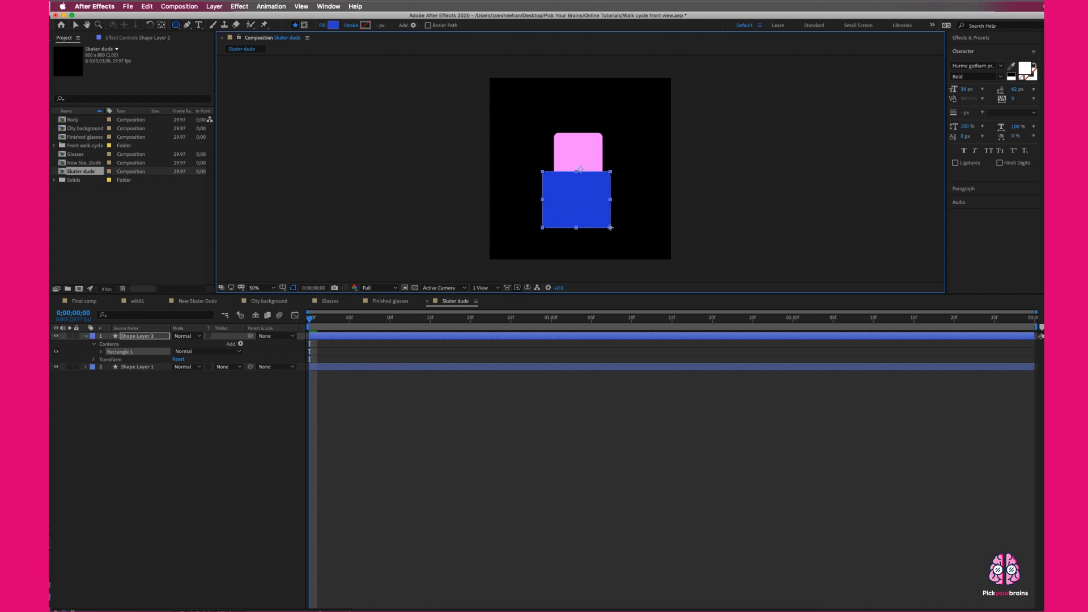
pyautogui.click(86, 337)
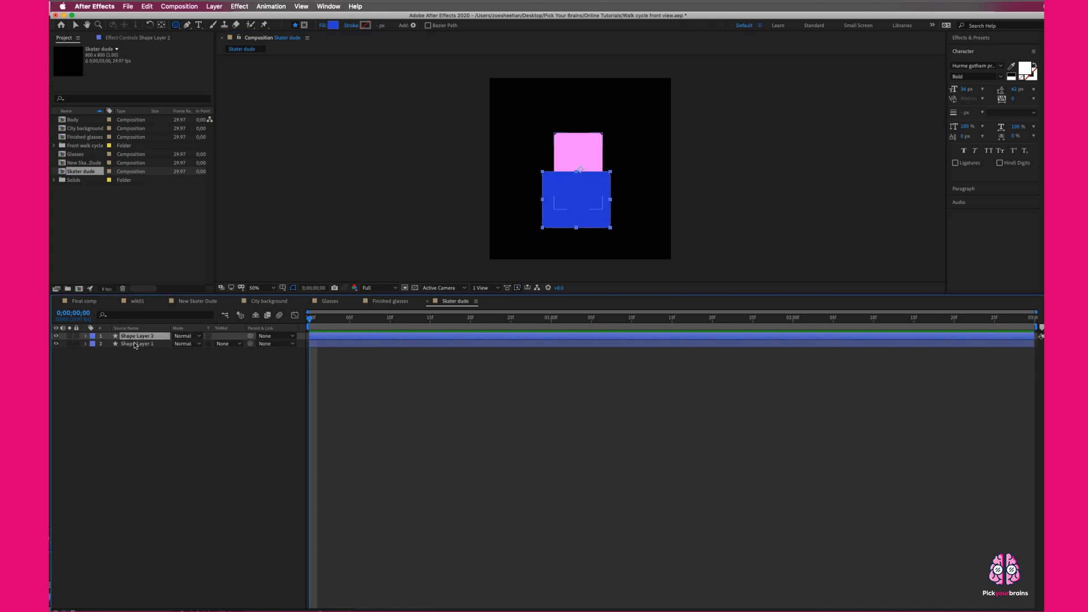
# - Duplicate the pink rectangle layer and place the copy above the blue rectangle layer
pyautogui.click(159, 344)
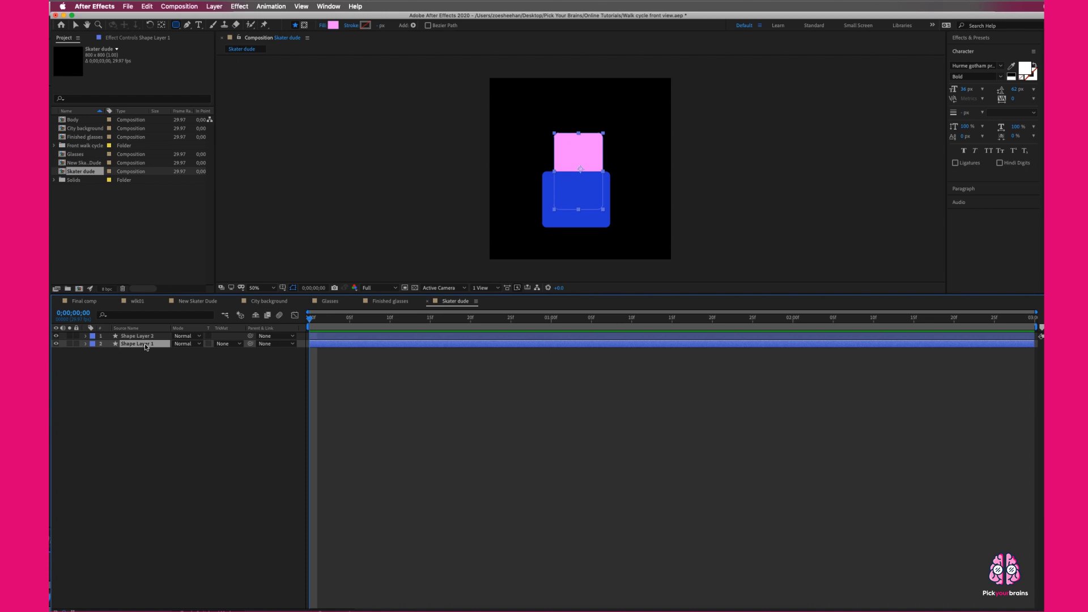
pyautogui.press('super+d')
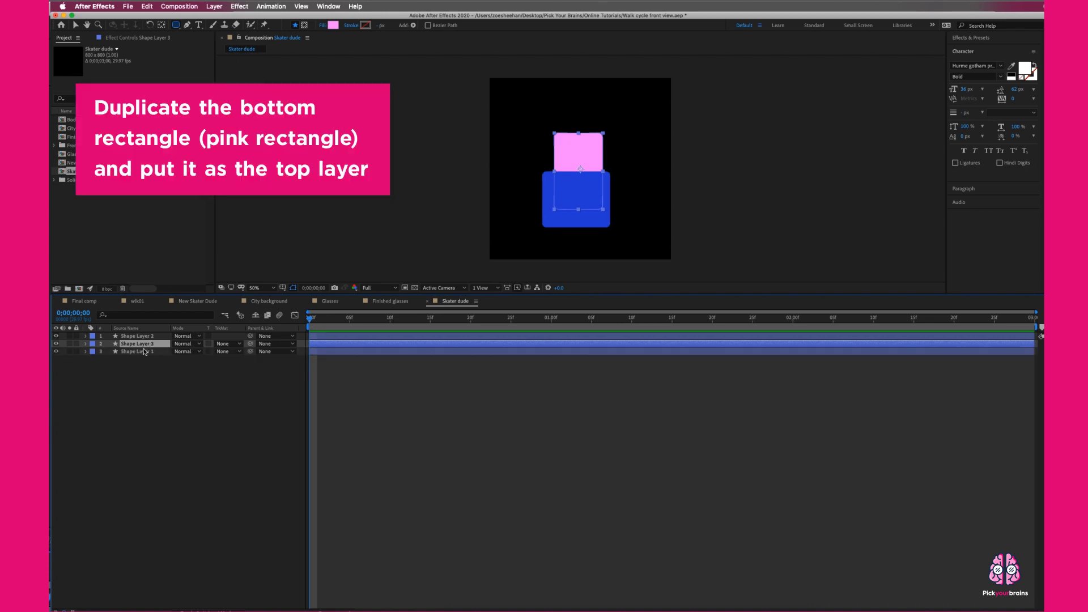
pyautogui.moveTo(149, 343); pyautogui.dragTo(151, 334)
# - Apply an alpha track matte to the blue rectangle layer, using the duplicated pink rectangle above it
pyautogui.click(144, 345)
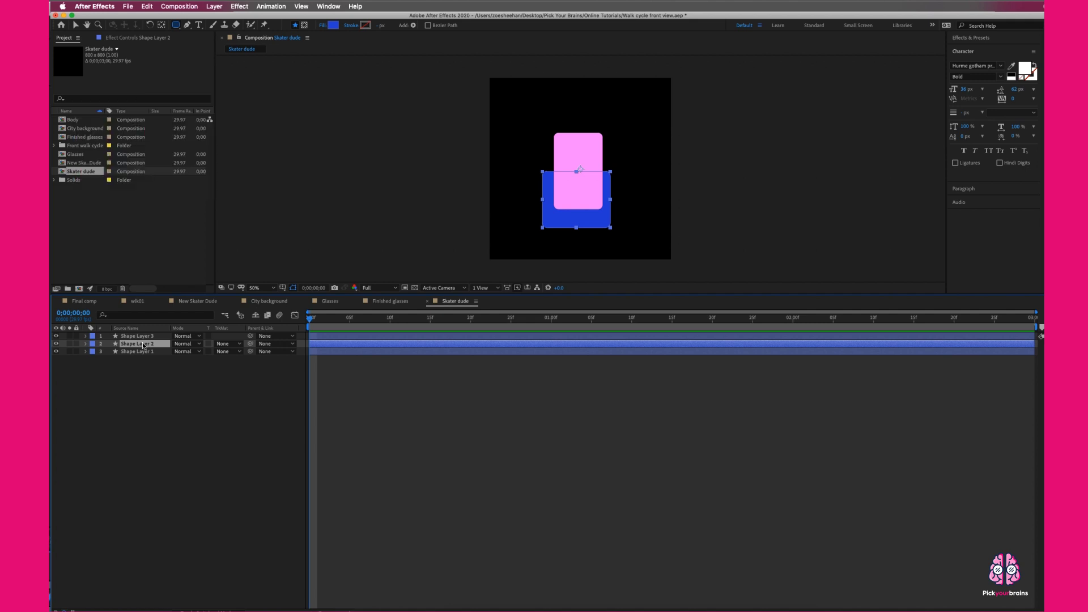
pyautogui.click(226, 344)
pyautogui.click(244, 368)
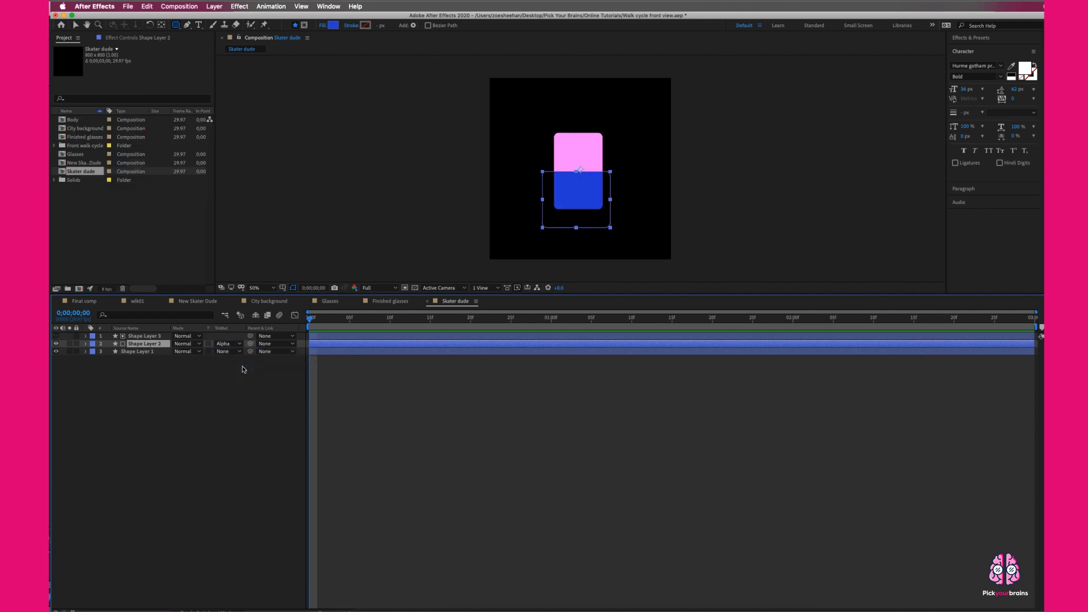
pyautogui.click(226, 366)
# - Rename the blue rectangle layer as Jeans and the matte layer above it as Jeans mask
pyautogui.click(145, 344)
pyautogui.rightClick(156, 347)
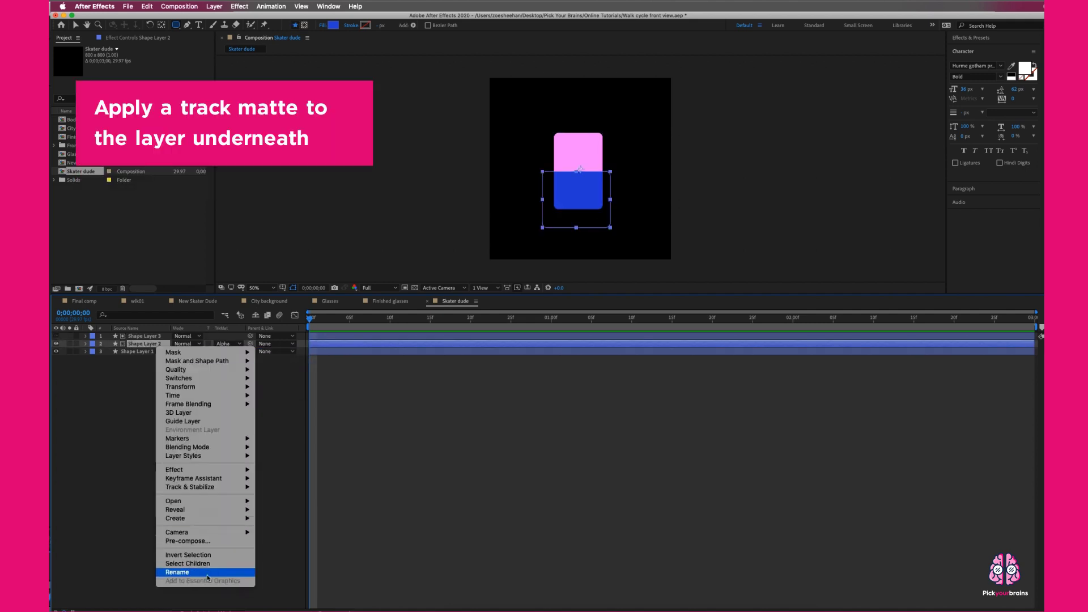
pyautogui.click(177, 572)
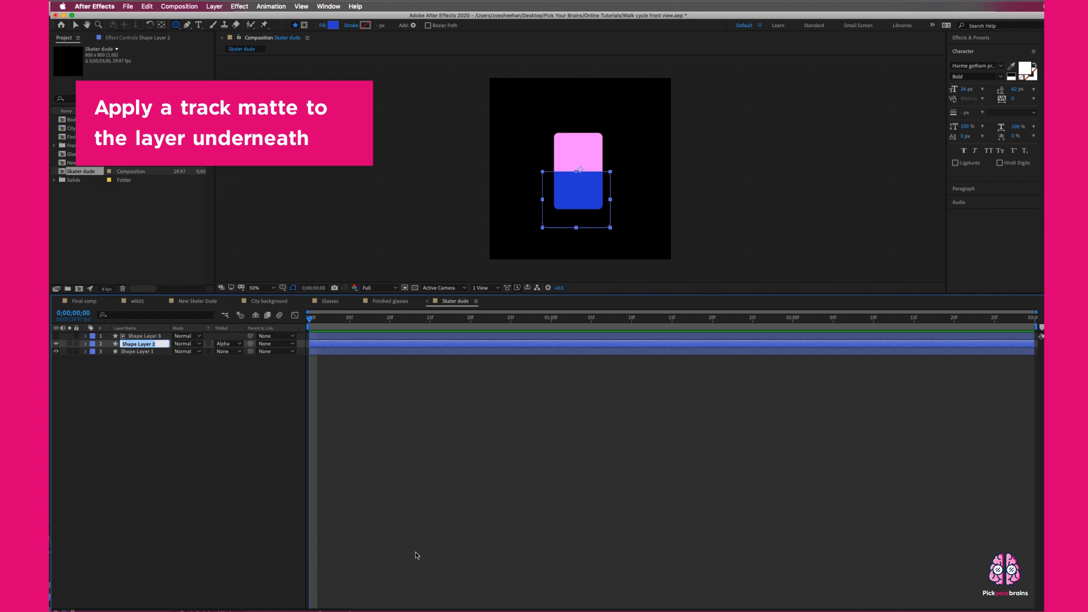
pyautogui.write('Jeans')
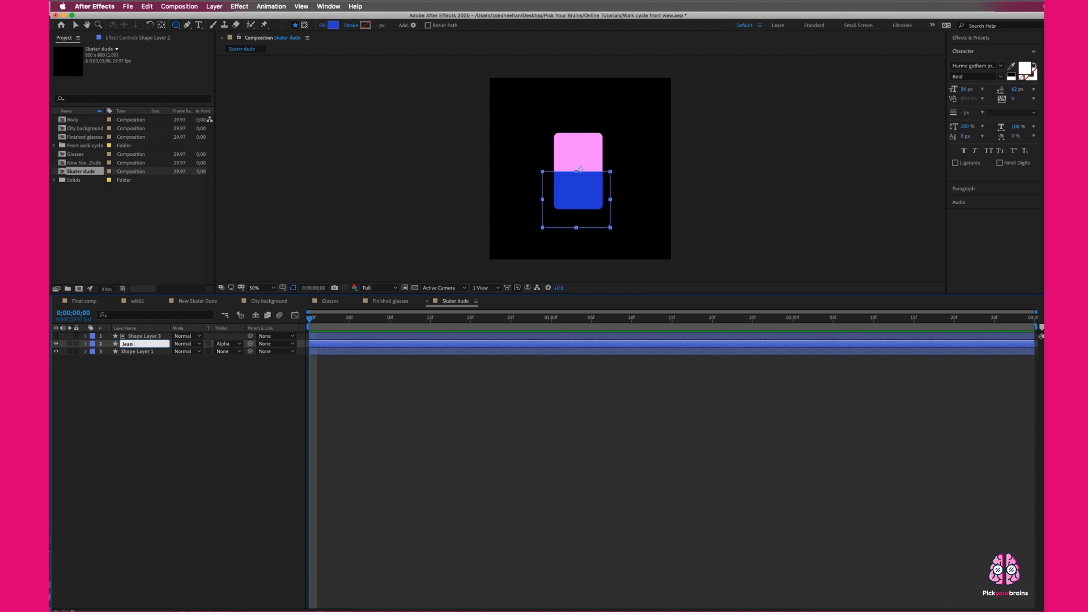
pyautogui.rightClick(151, 337)
pyautogui.click(231, 564)
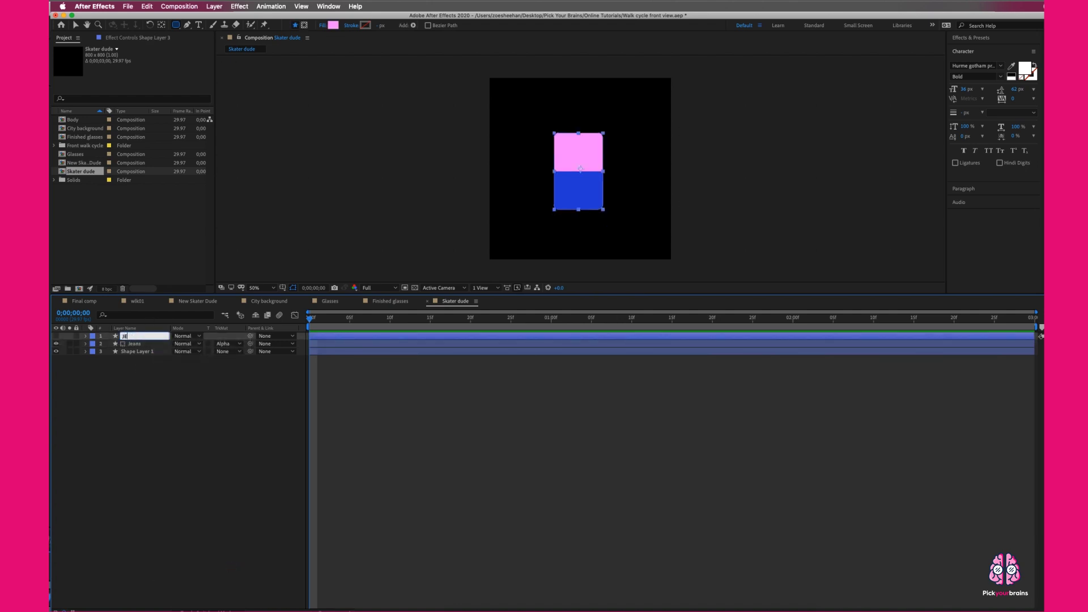
pyautogui.write('Jeans mask')
pyautogui.press('Return')
# - Rename the original pink rectangle layer as Body Main
pyautogui.click(141, 352)
pyautogui.rightClick(146, 353)
pyautogui.click(203, 579)
pyautogui.write('Body')
pyautogui.press('Return')
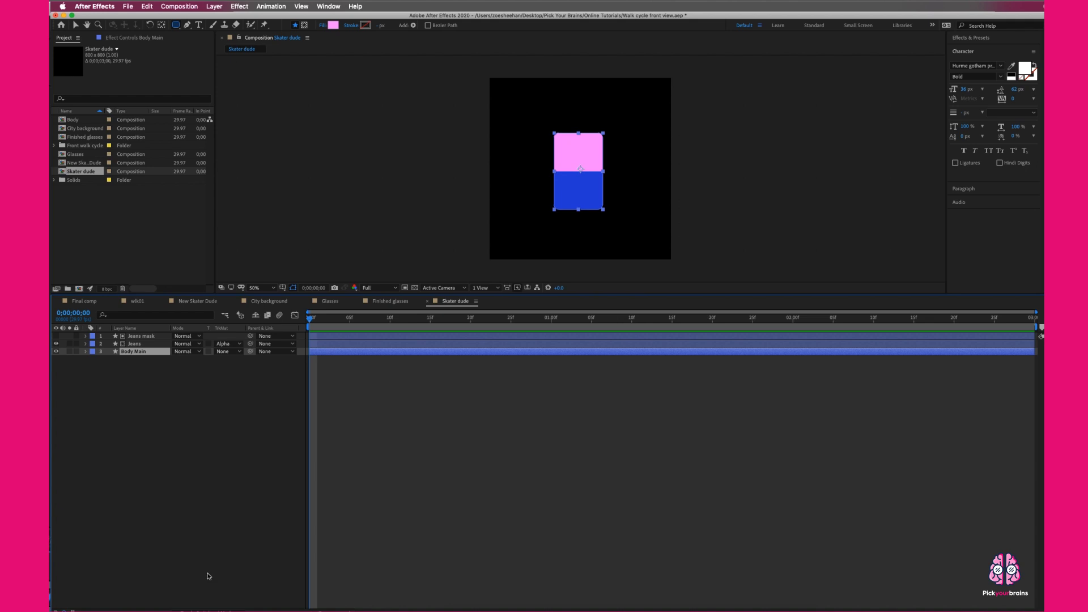
# - Add a new shape layer for the leg and activate the Pen tool
pyautogui.click(241, 479)
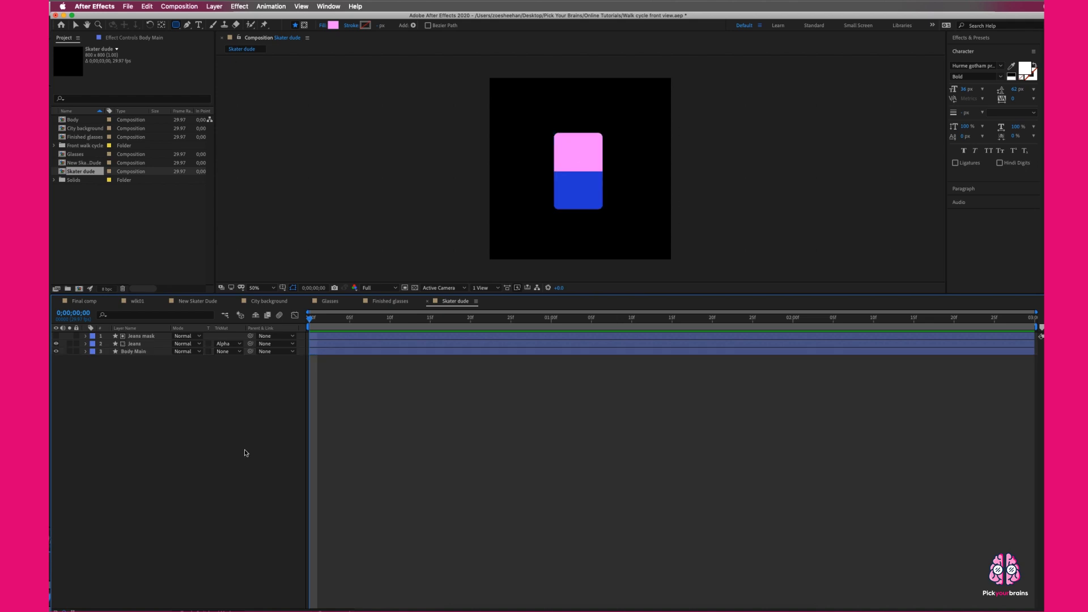
pyautogui.rightClick(190, 383)
pyautogui.moveTo(244, 391)
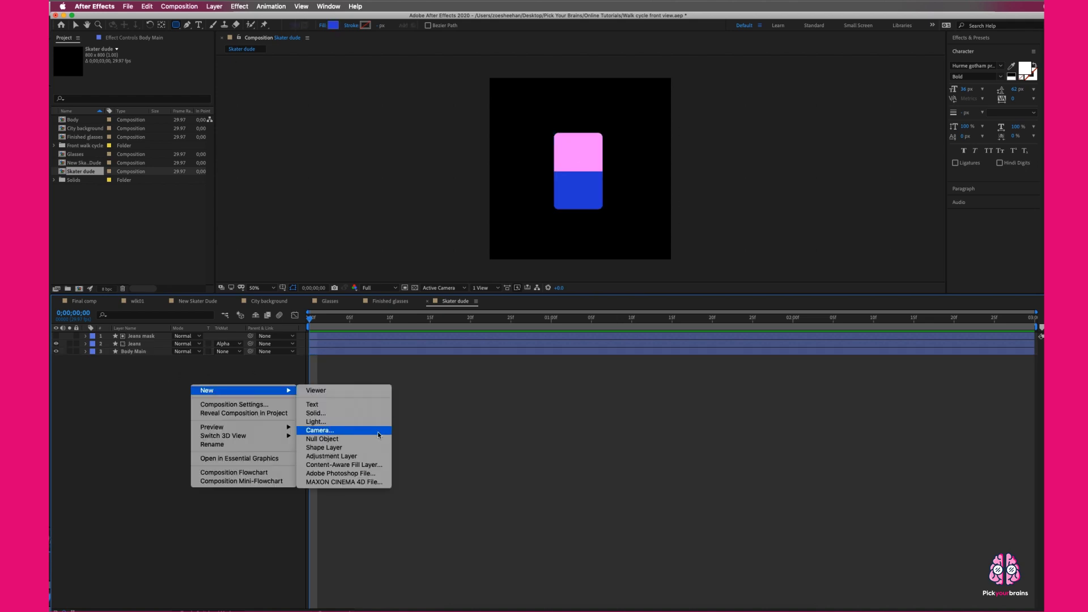
pyautogui.click(362, 447)
pyautogui.press('g')
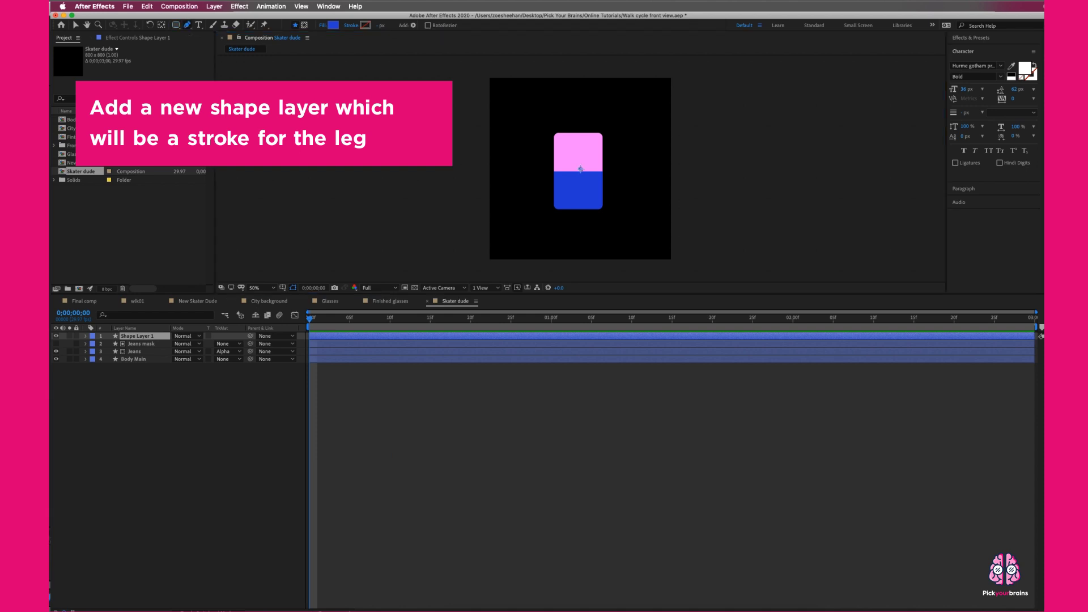
# - Set the new shape's fill to none and its stroke color to the jeans' blue, 2946D5
pyautogui.click(322, 25)
pyautogui.click(502, 290)
pyautogui.click(577, 342)
pyautogui.click(366, 25)
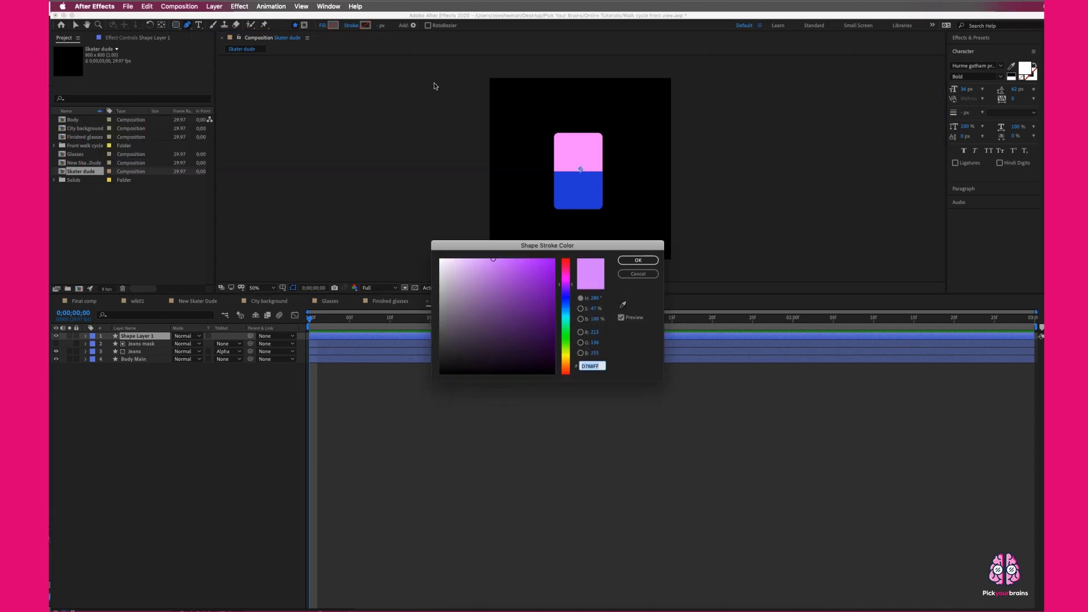
pyautogui.click(623, 306)
pyautogui.click(592, 203)
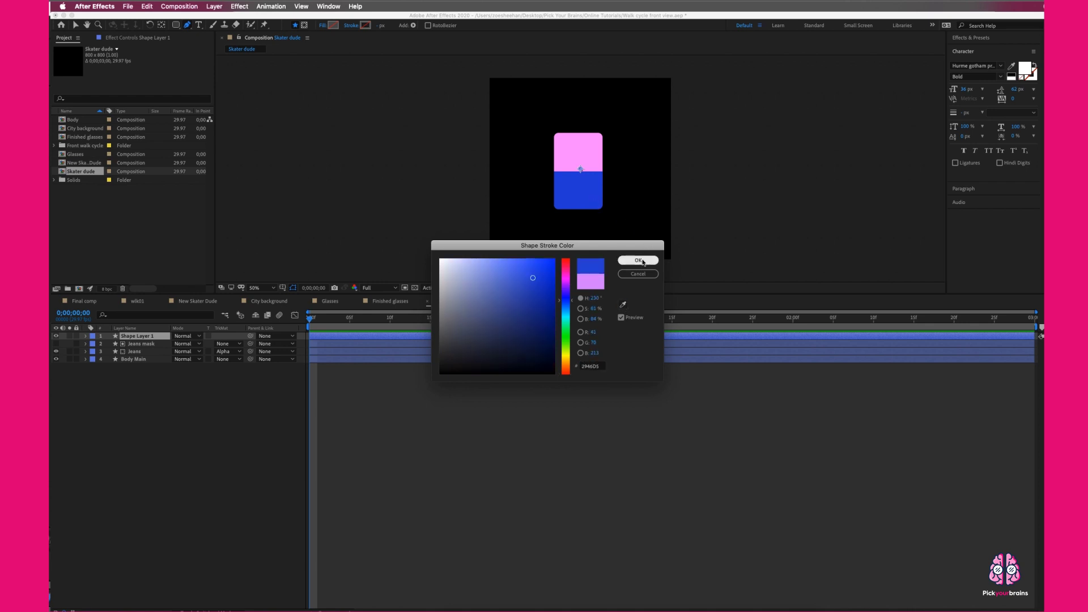
pyautogui.click(638, 261)
# - Draw a curved two-point leg path from the middle of the jeans to below the body
pyautogui.click(578, 194)
pyautogui.moveTo(579, 234); pyautogui.dragTo(596, 255)
pyautogui.click(146, 339)
# - Change the leg stroke's line cap to Round Cap
pyautogui.click(86, 339)
pyautogui.click(94, 344)
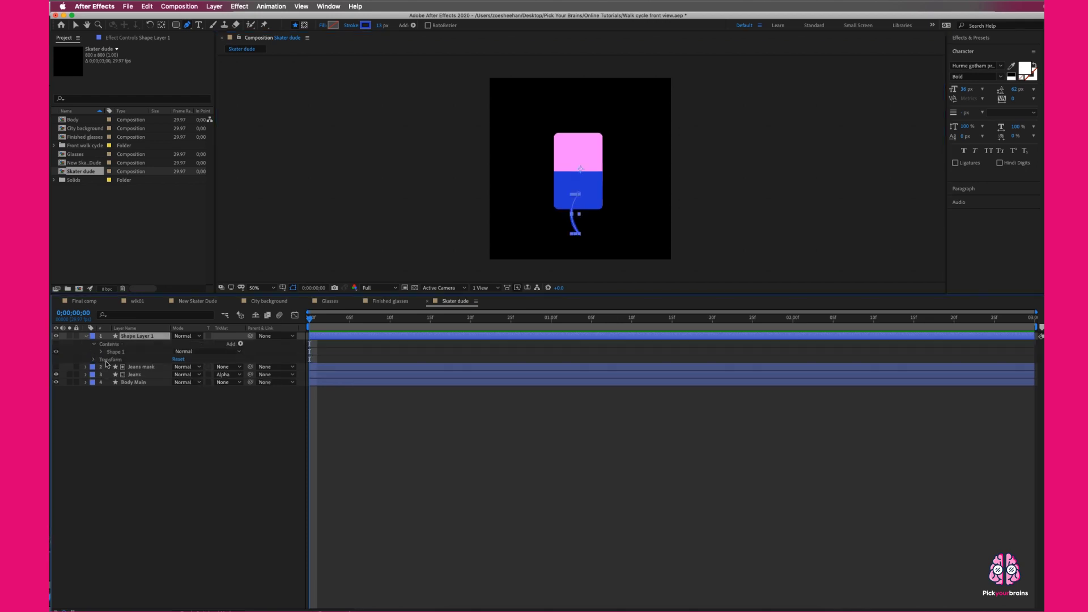
pyautogui.click(102, 352)
pyautogui.click(109, 367)
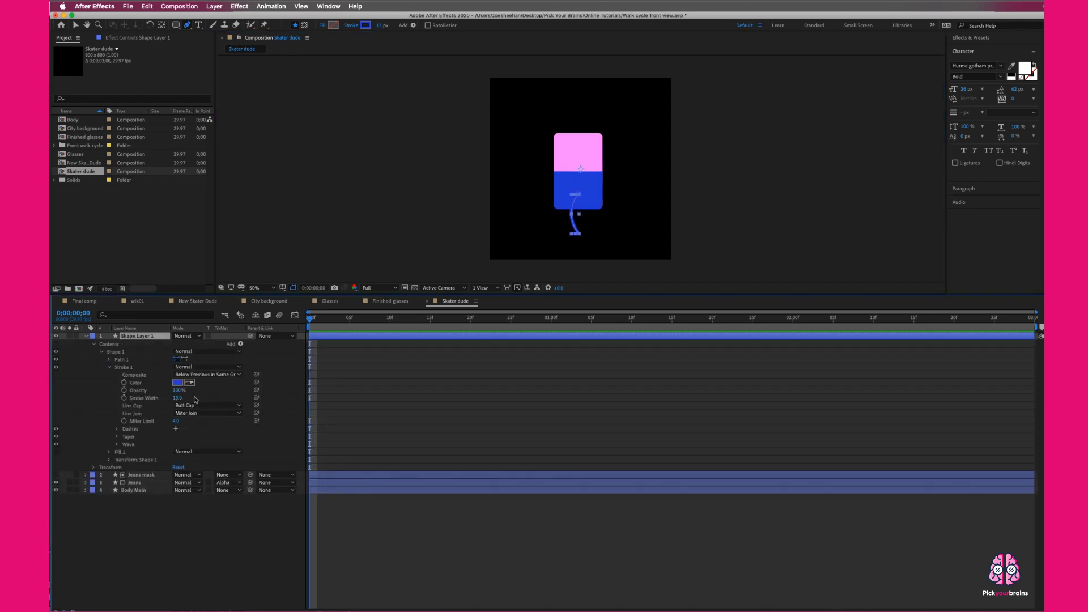
pyautogui.click(195, 406)
pyautogui.click(198, 422)
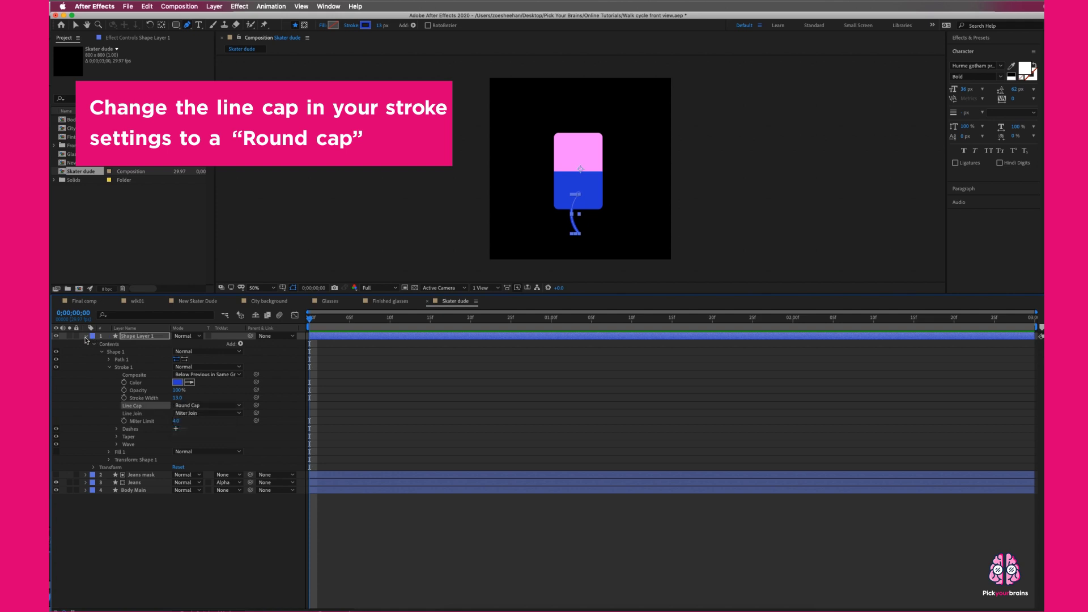
pyautogui.click(85, 336)
# - Set the leg's stroke width to 38 px
pyautogui.moveTo(378, 25); pyautogui.dragTo(394, 25)
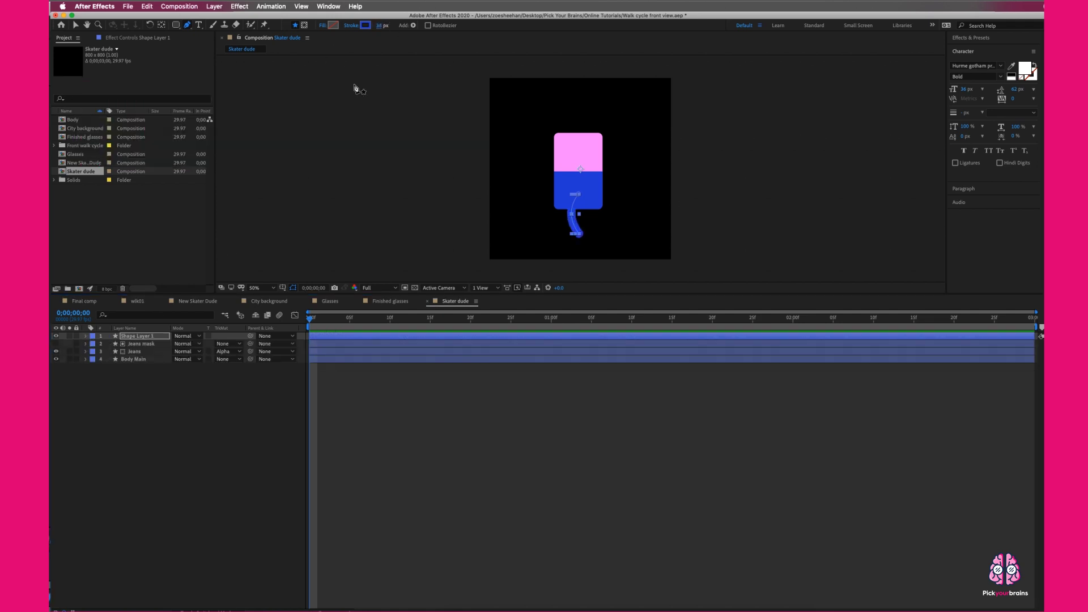
pyautogui.click(366, 26)
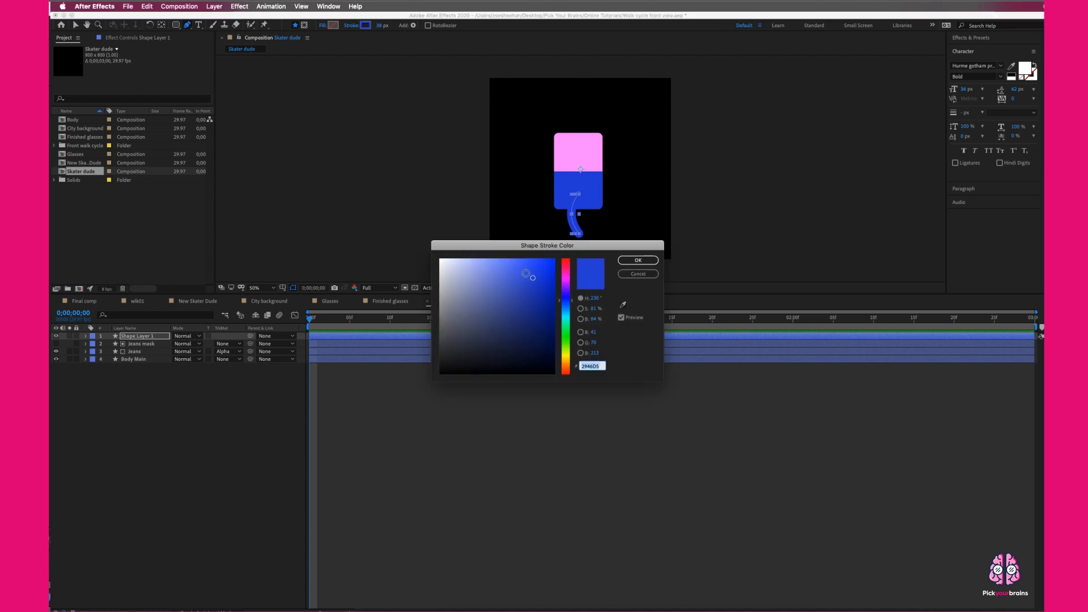
pyautogui.click(638, 260)
# - Rename the leg's shape layer as Front leg
pyautogui.click(146, 338)
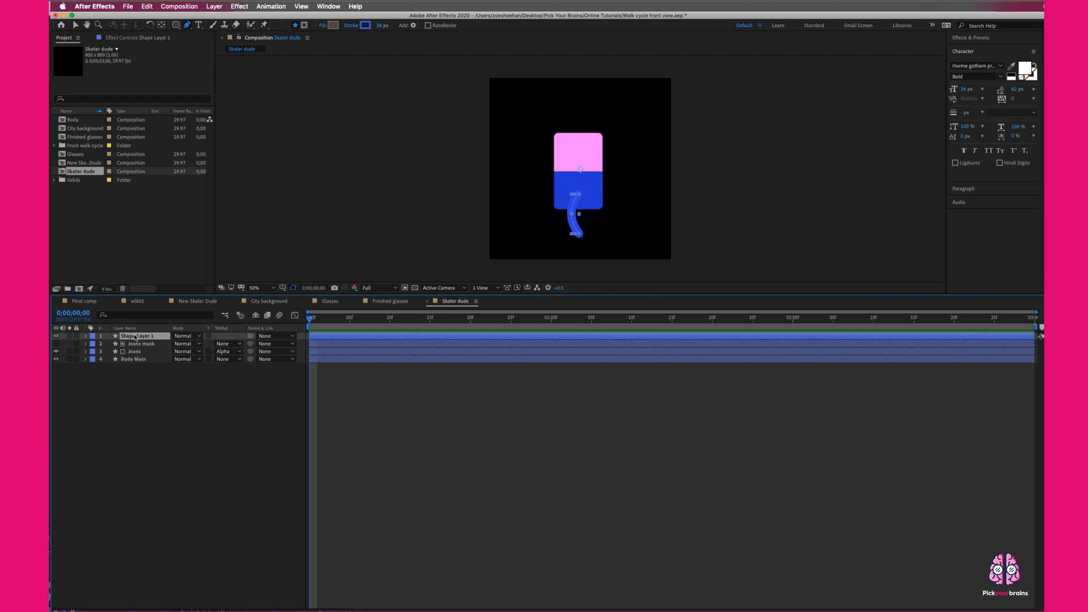
pyautogui.rightClick(141, 336)
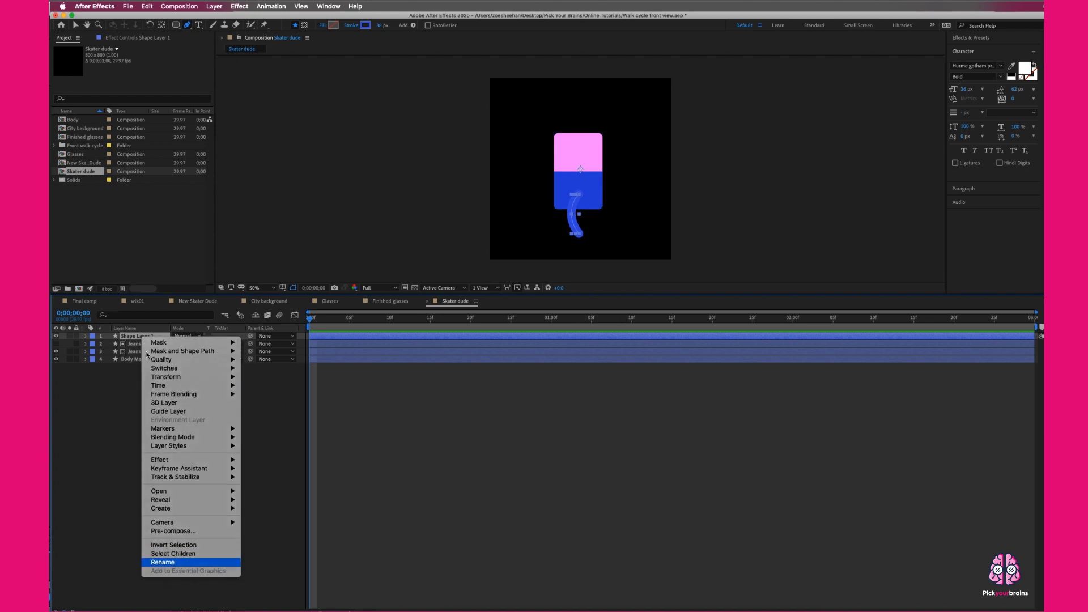
pyautogui.click(170, 567)
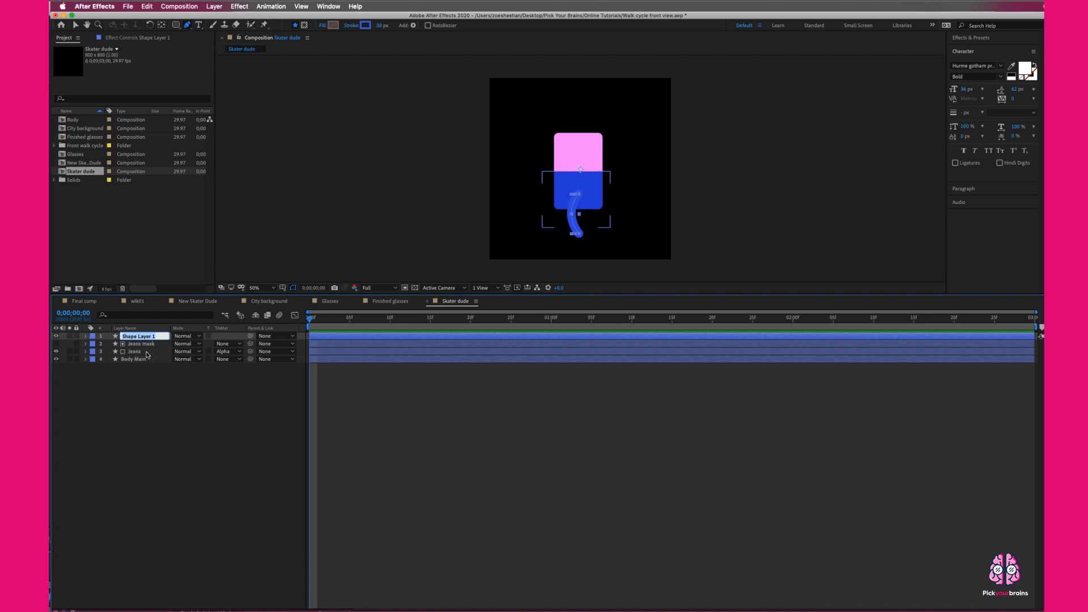
pyautogui.write('Front leg')
pyautogui.press('Return')
# - Enable keyframing for the Front leg's path at frame 0 and select Path 1 for editing
pyautogui.click(86, 336)
pyautogui.click(121, 359)
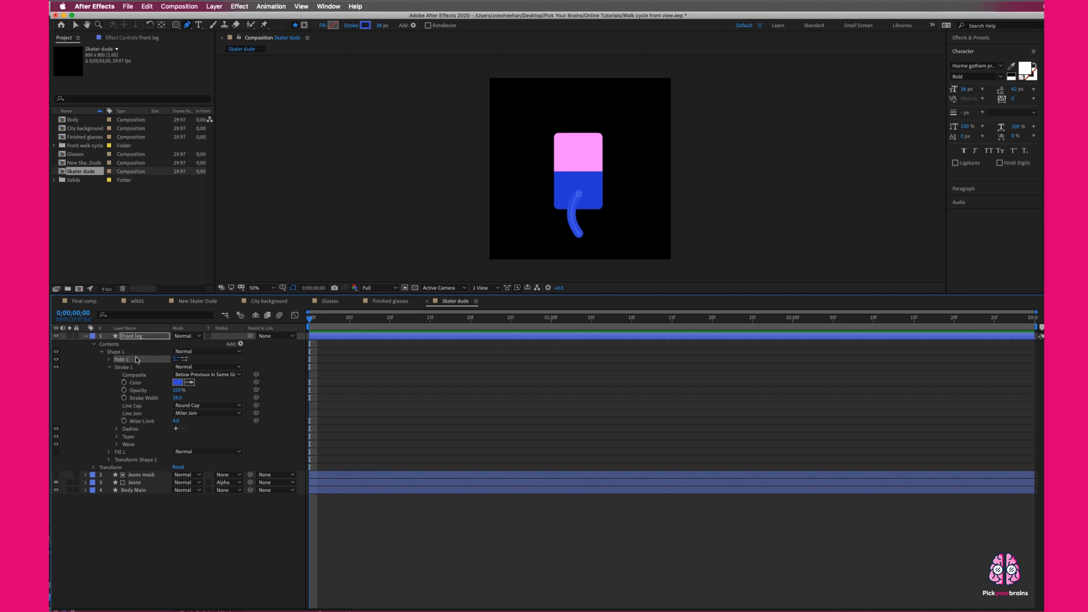
pyautogui.click(121, 352)
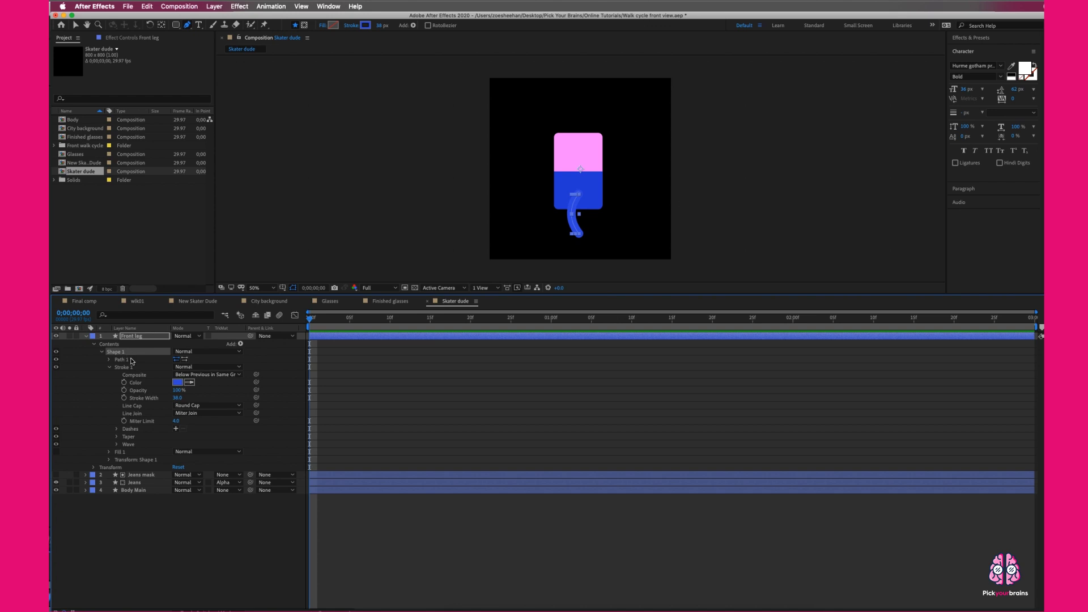
pyautogui.click(131, 360)
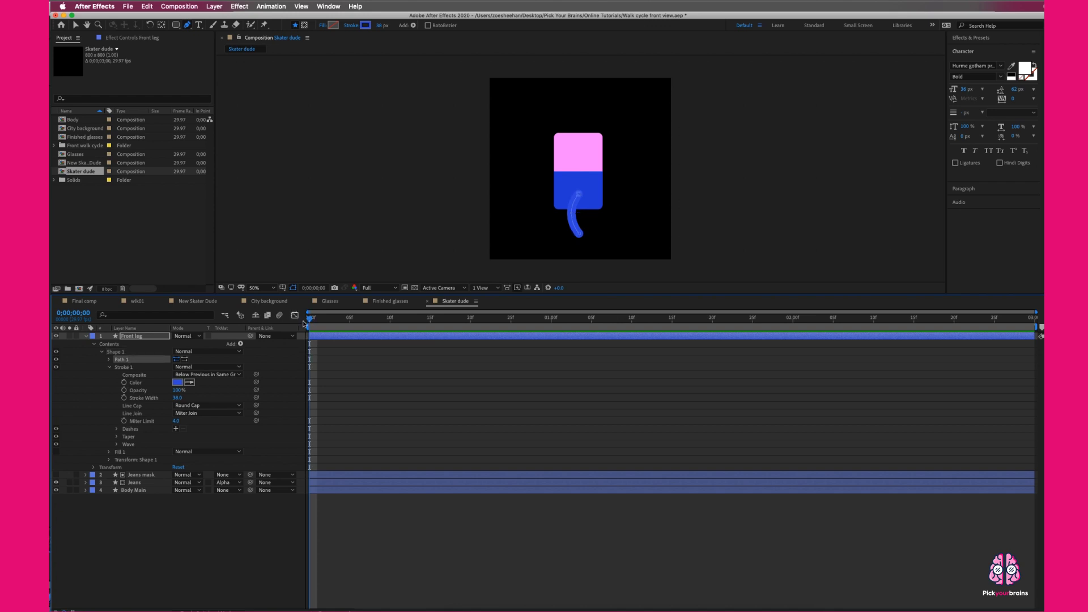
pyautogui.click(110, 359)
pyautogui.click(124, 367)
pyautogui.click(118, 353)
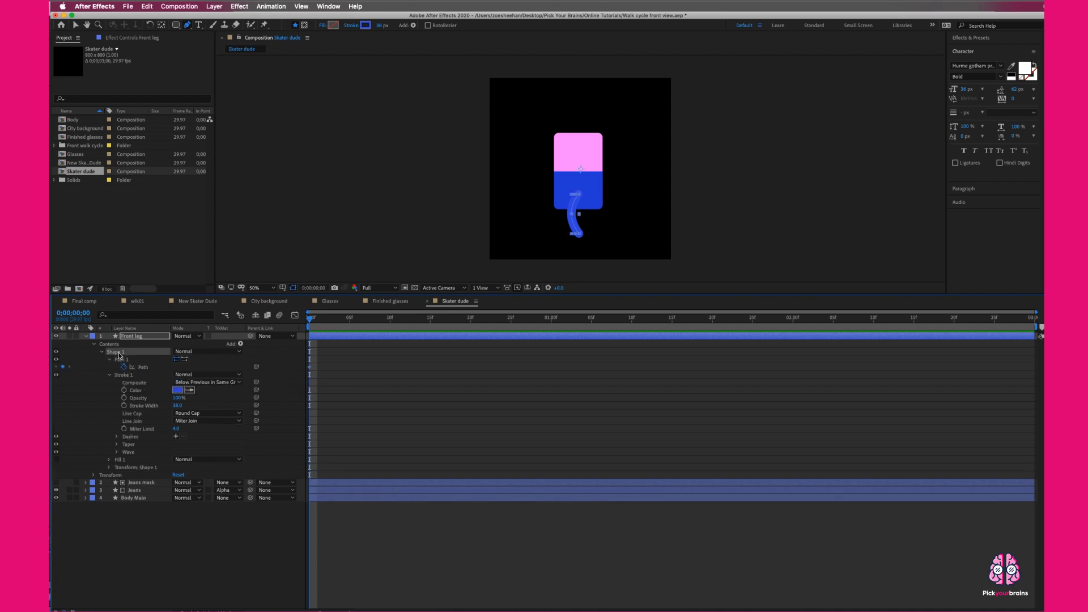
pyautogui.click(122, 359)
# - Try out several leg poses by moving the path's foot point, and undo the last move
pyautogui.click(579, 236)
pyautogui.moveTo(579, 234); pyautogui.dragTo(542, 210)
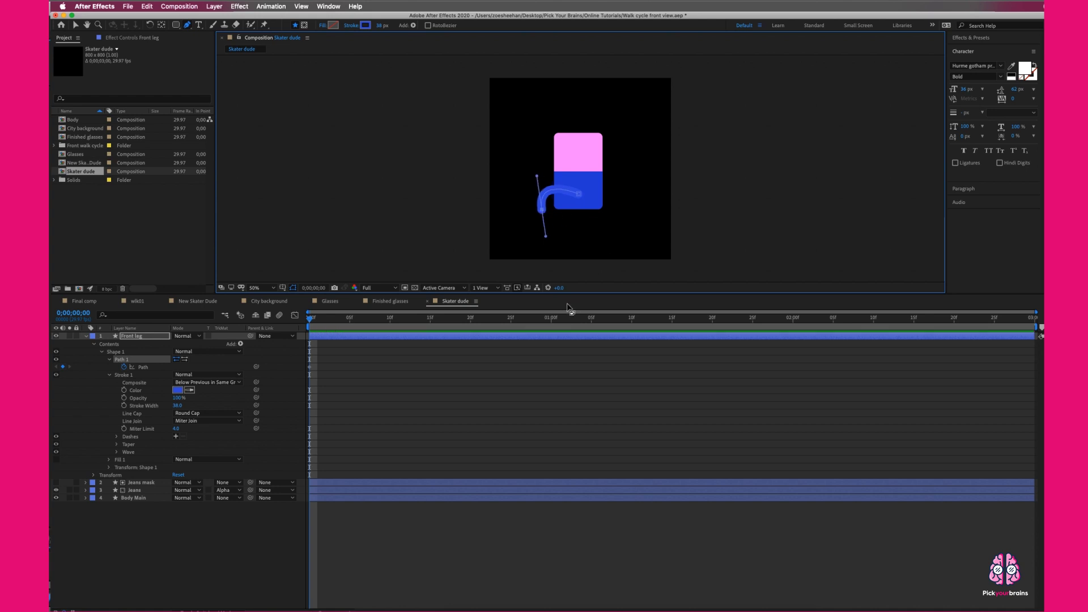
pyautogui.press('.')
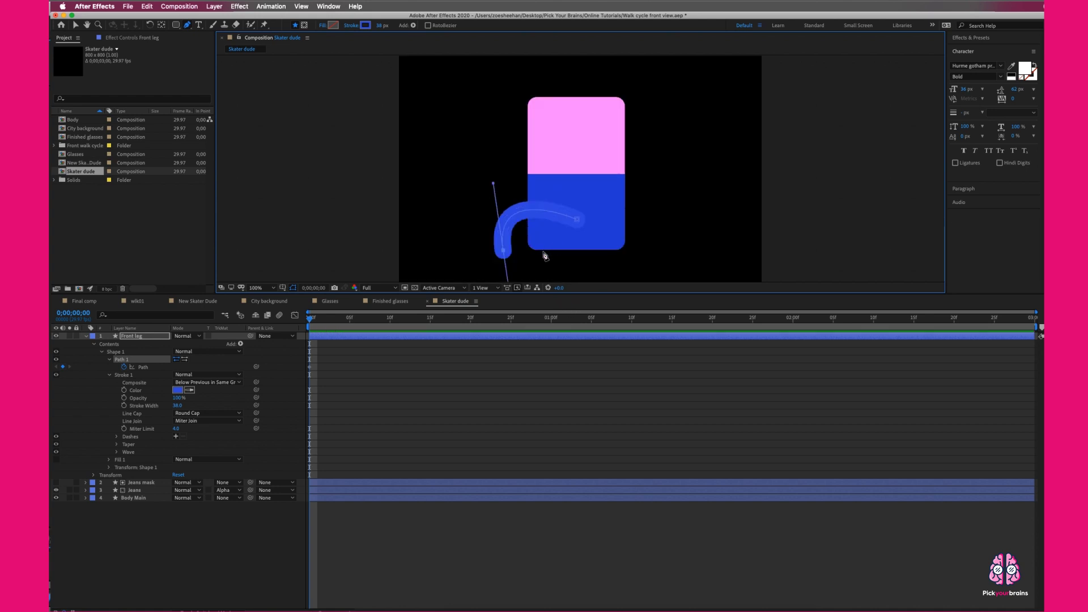
pyautogui.moveTo(558, 246); pyautogui.dragTo(571, 206)
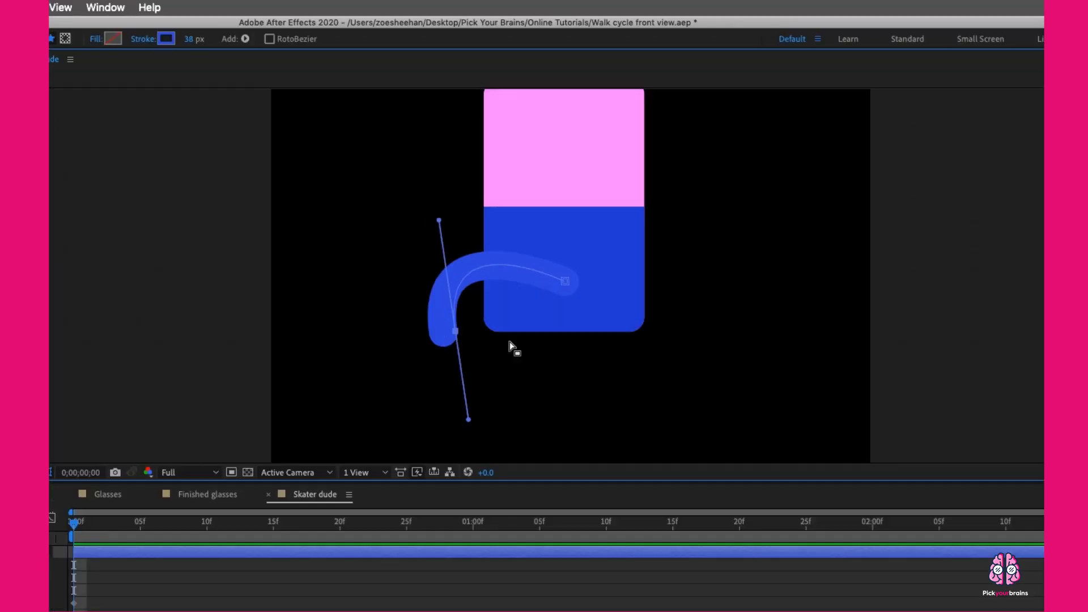
pyautogui.moveTo(455, 331); pyautogui.dragTo(567, 412)
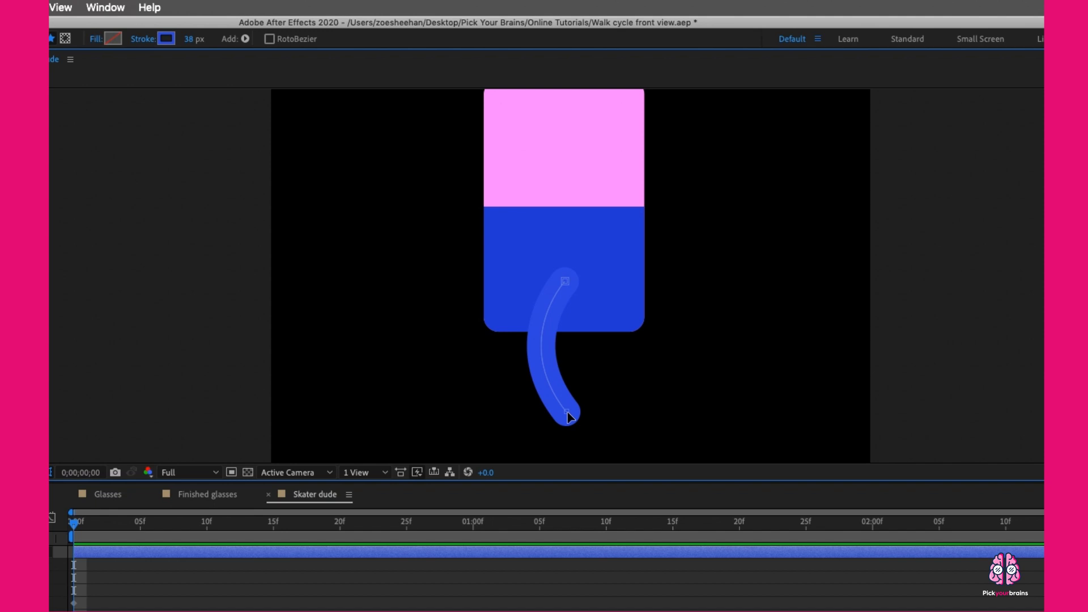
pyautogui.moveTo(568, 416); pyautogui.dragTo(632, 433)
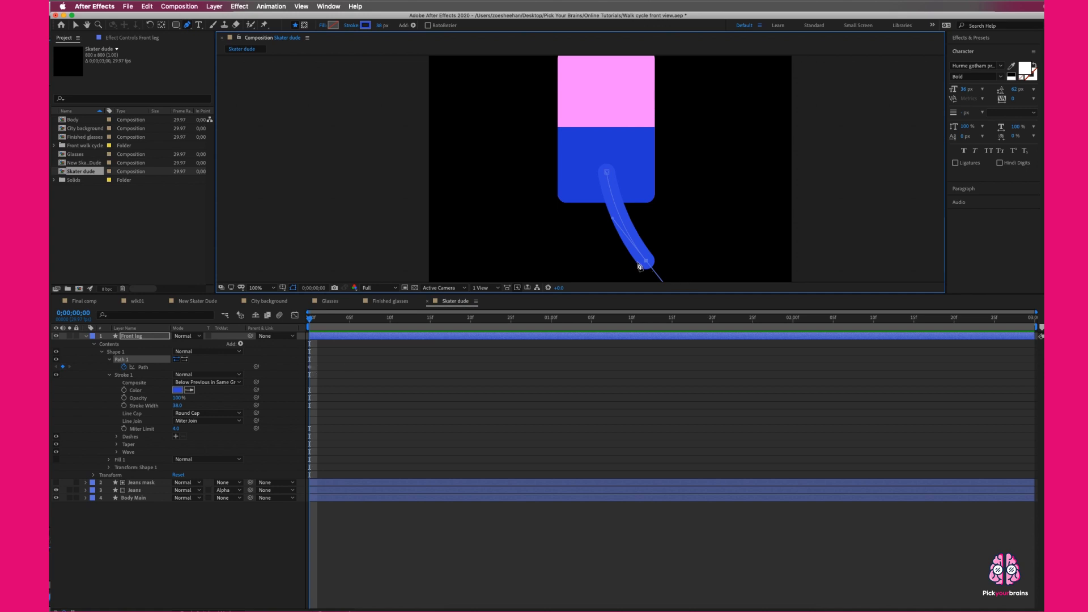
pyautogui.moveTo(649, 262); pyautogui.dragTo(614, 235)
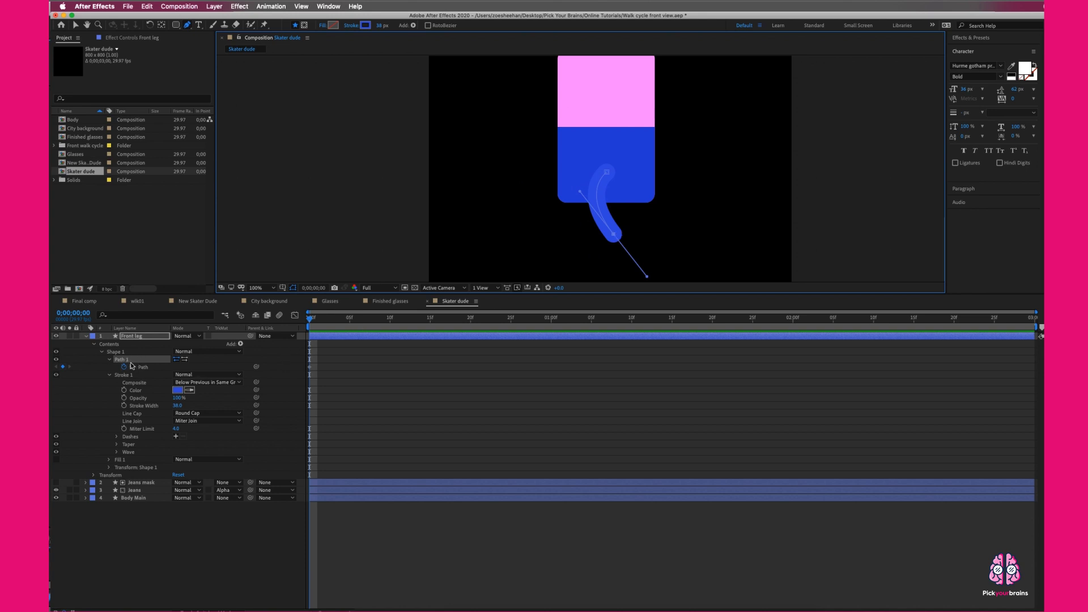
pyautogui.click(440, 366)
pyautogui.press('super+z')
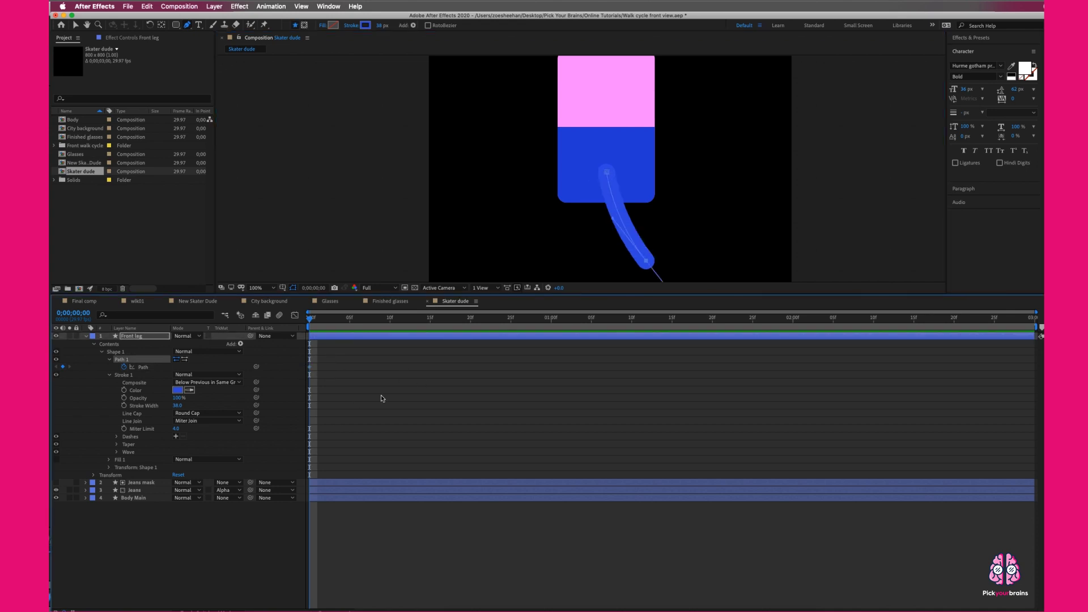
# - Pose the leg at frame 0 with its foot point raised left of the body and its knee curved upward
pyautogui.moveTo(645, 261); pyautogui.dragTo(525, 197)
pyautogui.moveTo(492, 155); pyautogui.dragTo(522, 139)
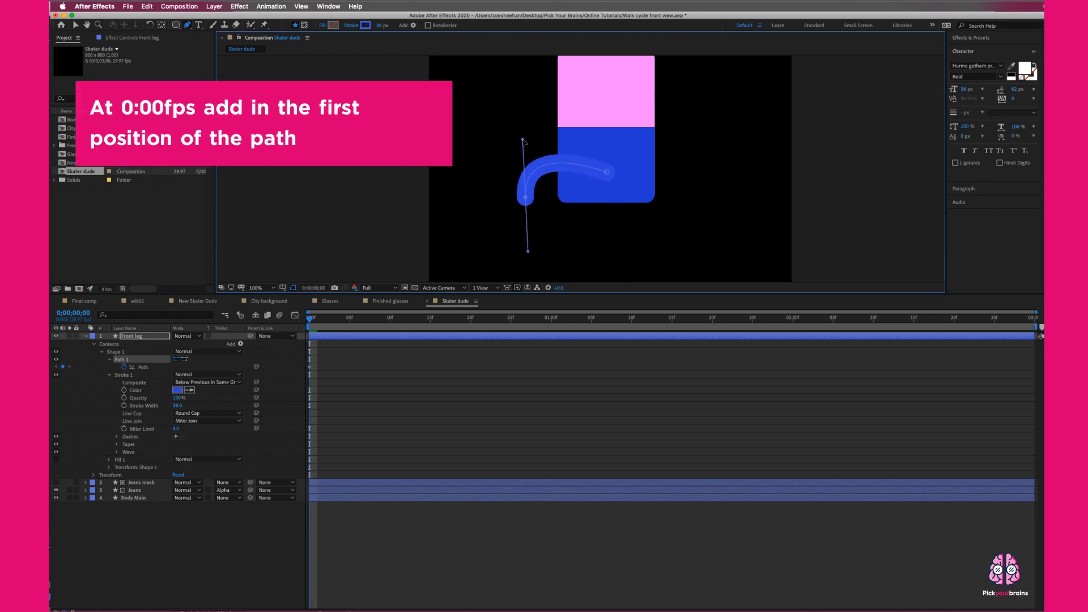
pyautogui.moveTo(526, 197); pyautogui.dragTo(521, 197)
pyautogui.click(311, 370)
pyautogui.click(340, 377)
# - Keyframe the leg path at frame 10 with the foot point lowered beneath the body
pyautogui.moveTo(311, 323); pyautogui.dragTo(391, 322)
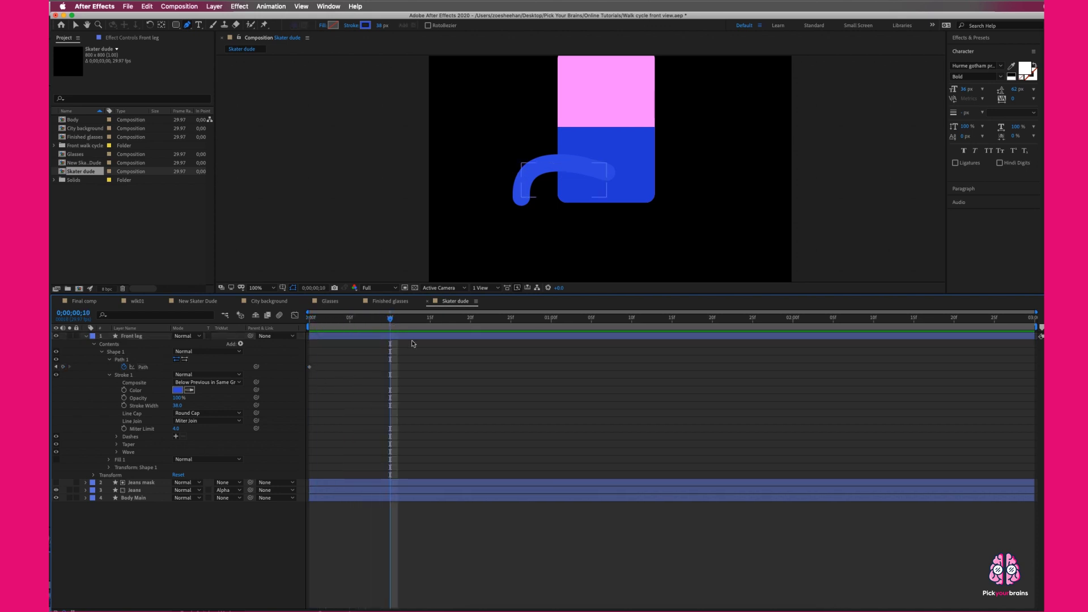
pyautogui.click(533, 198)
pyautogui.moveTo(519, 199); pyautogui.dragTo(596, 263)
pyautogui.moveTo(594, 209); pyautogui.dragTo(604, 262)
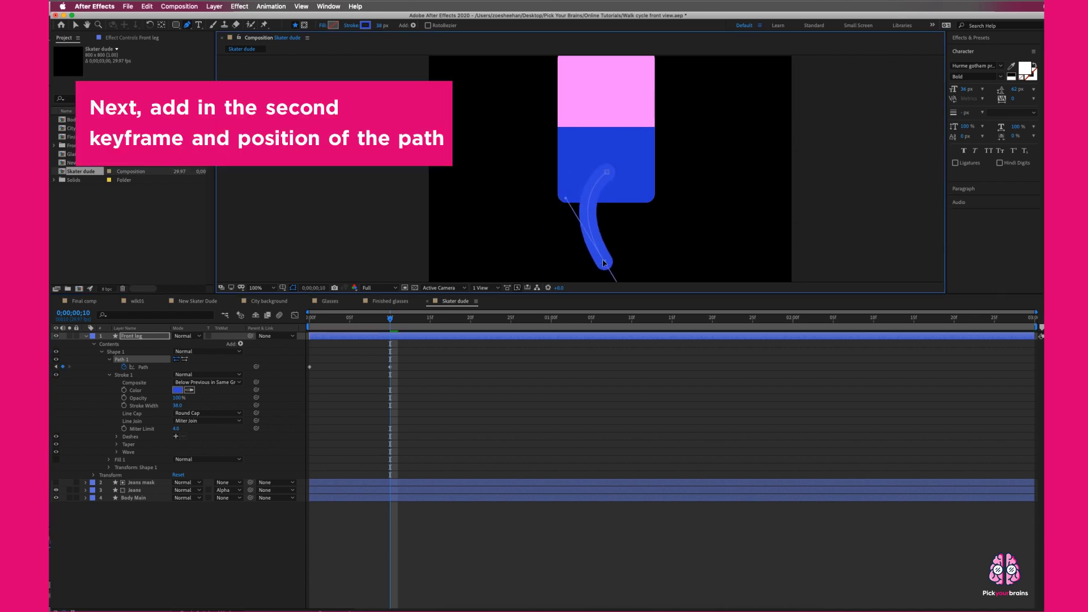
# - Keyframe the leg path at frame 20 with the foot point raised to the right of the body
pyautogui.moveTo(390, 319); pyautogui.dragTo(472, 319)
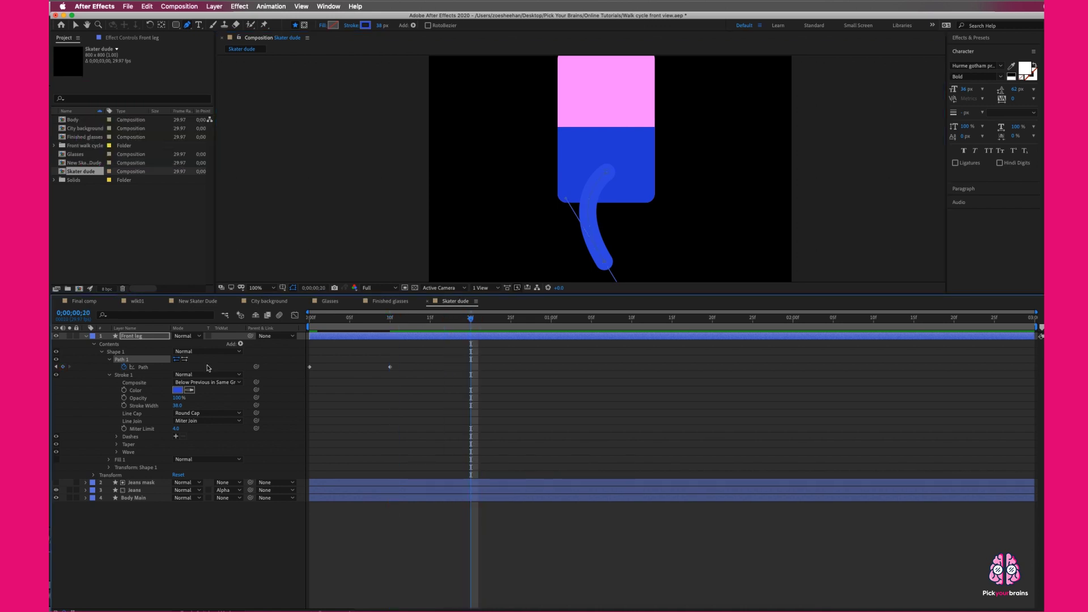
pyautogui.click(118, 353)
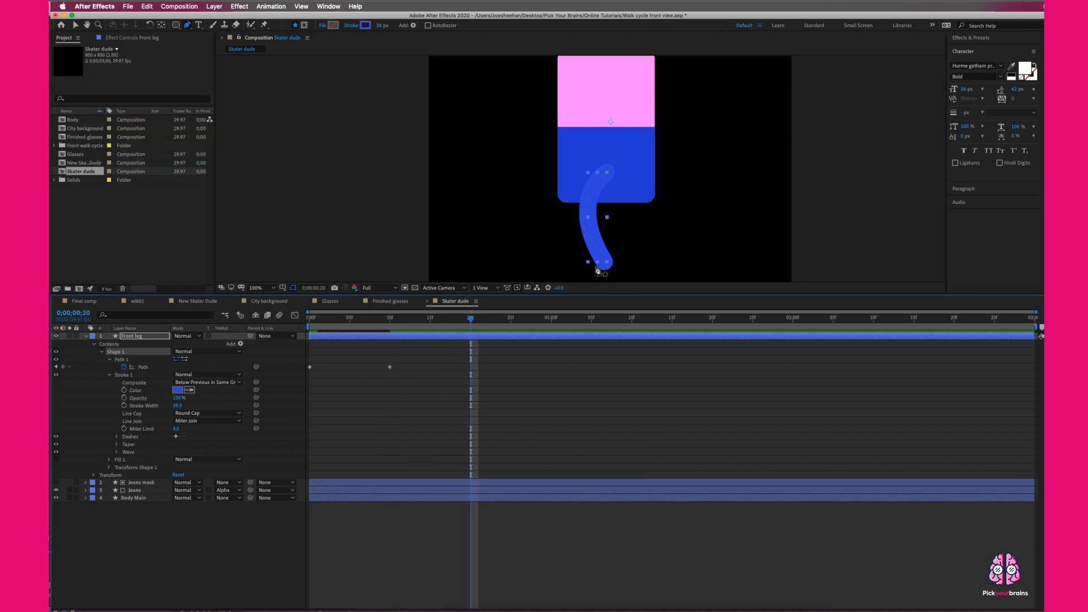
pyautogui.moveTo(601, 262); pyautogui.dragTo(682, 201)
# - Copy the leg's three path keyframes and paste them at 0;00;01;00
pyautogui.moveTo(470, 320); pyautogui.dragTo(551, 320)
pyautogui.moveTo(513, 373); pyautogui.dragTo(291, 377)
pyautogui.press('super+c')
pyautogui.press('super+v')
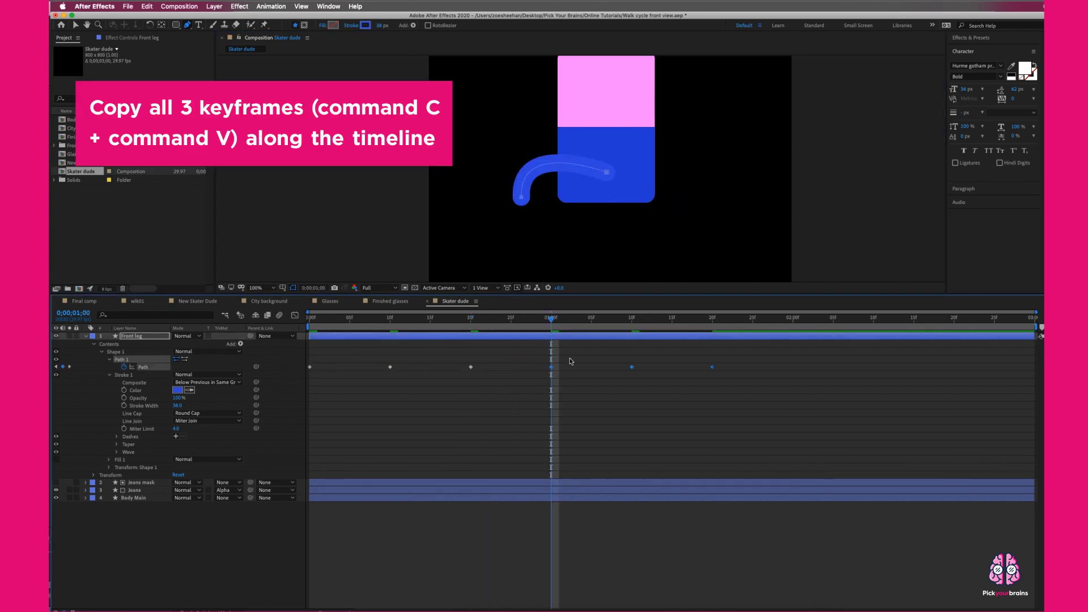
# - Paste the leg's path keyframes again to continue the swing through 0;00;02;29
pyautogui.moveTo(558, 327); pyautogui.dragTo(1042, 338)
pyautogui.press('super+v')
pyautogui.moveTo(821, 343); pyautogui.dragTo(761, 380)
# - Preview the leg's swinging animation from the beginning of the composition
pyautogui.press('space')
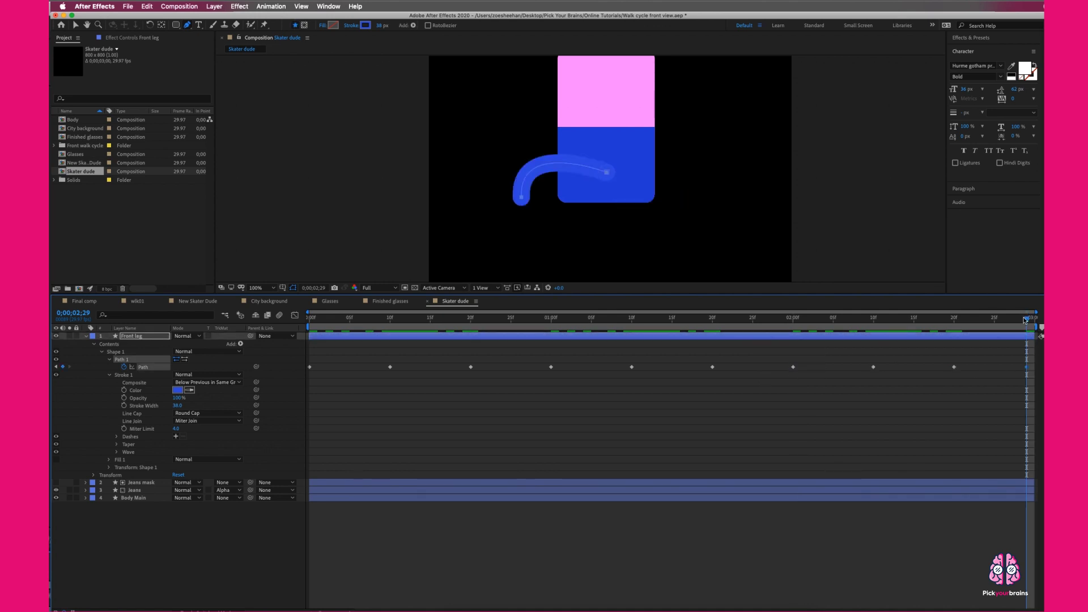
pyautogui.moveTo(351, 318); pyautogui.dragTo(292, 315)
pyautogui.press('space')
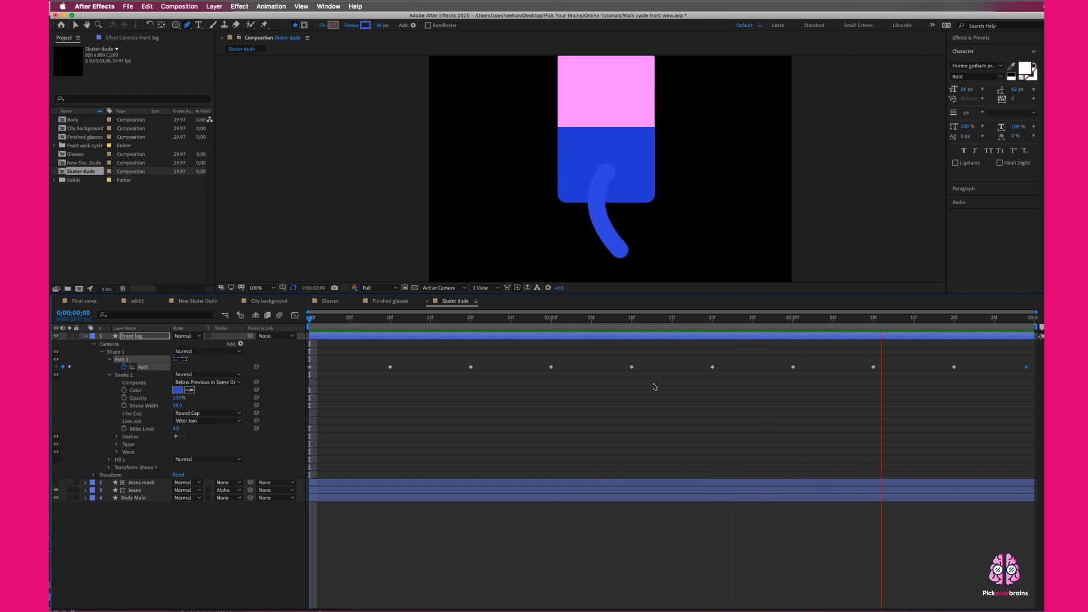
pyautogui.press('space')
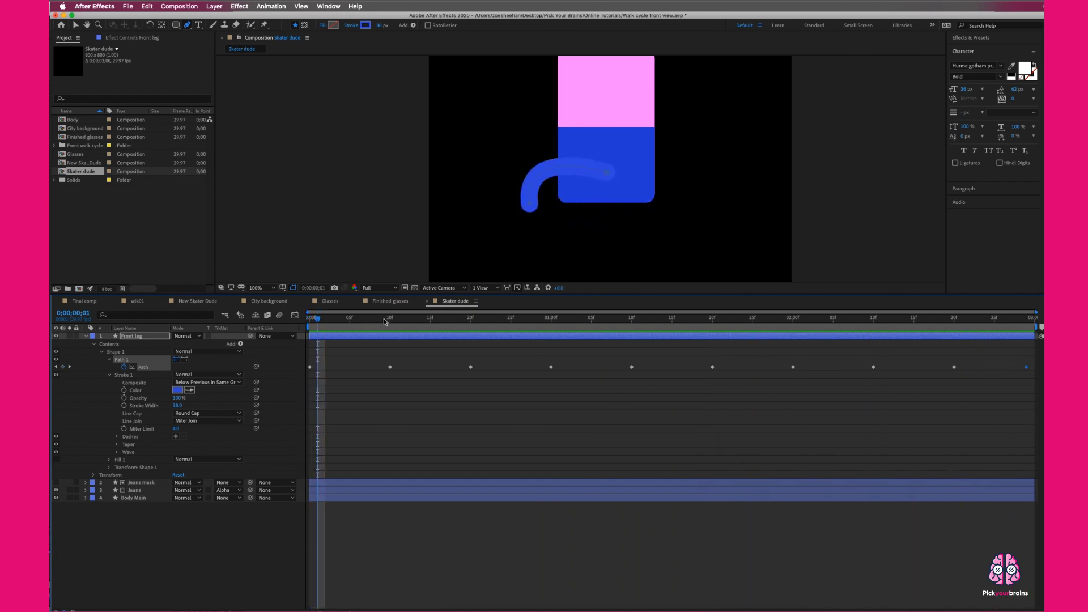
# - Create a new shape layer at frame 0 and draw a straight vertical stroke below the hips for the back leg
pyautogui.press('Home')
pyautogui.click(85, 337)
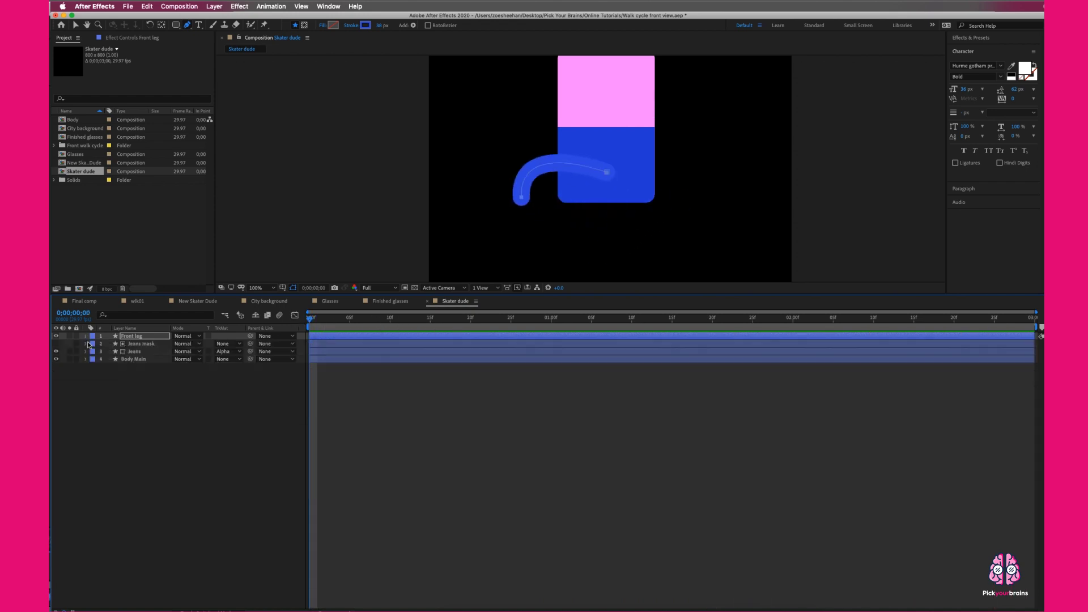
pyautogui.rightClick(163, 386)
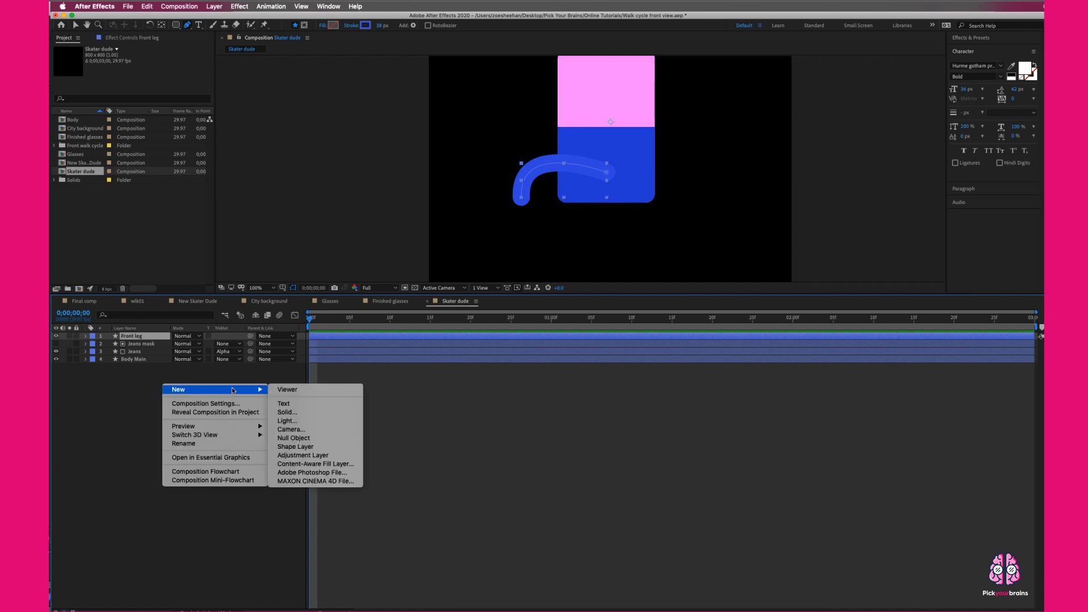
pyautogui.click(231, 72)
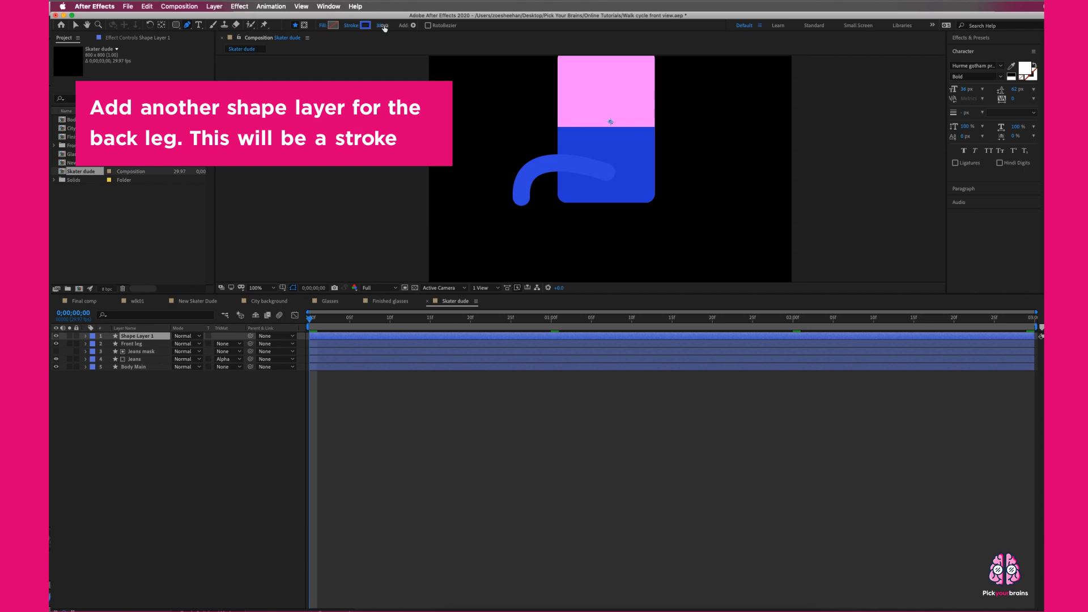
pyautogui.click(606, 184)
pyautogui.click(606, 251)
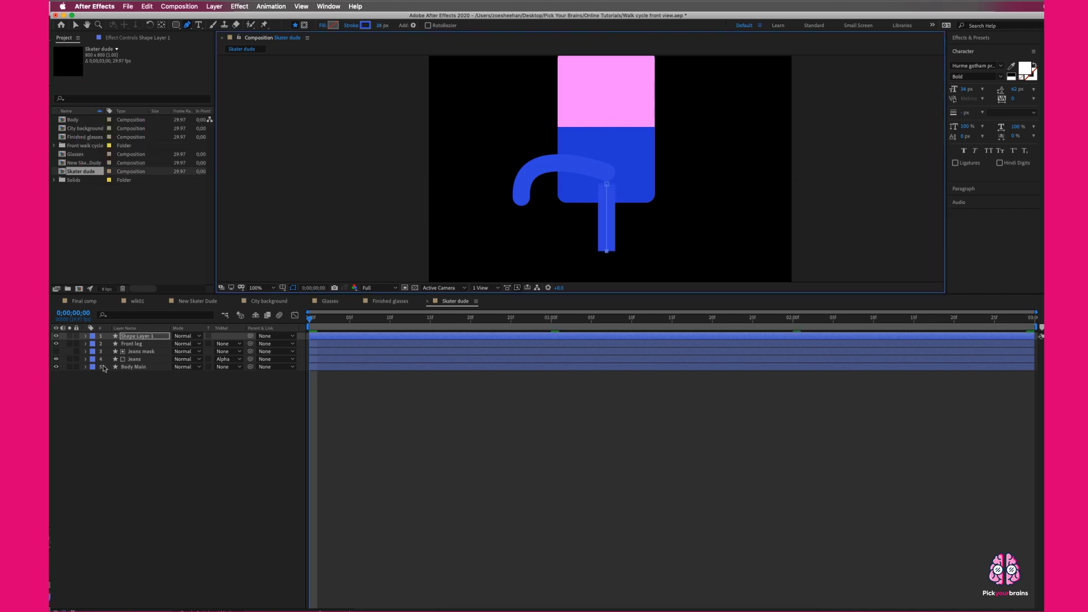
# - Give the new leg's stroke a Round Cap and move its layer beneath Body Main
pyautogui.click(86, 336)
pyautogui.click(94, 344)
pyautogui.click(102, 351)
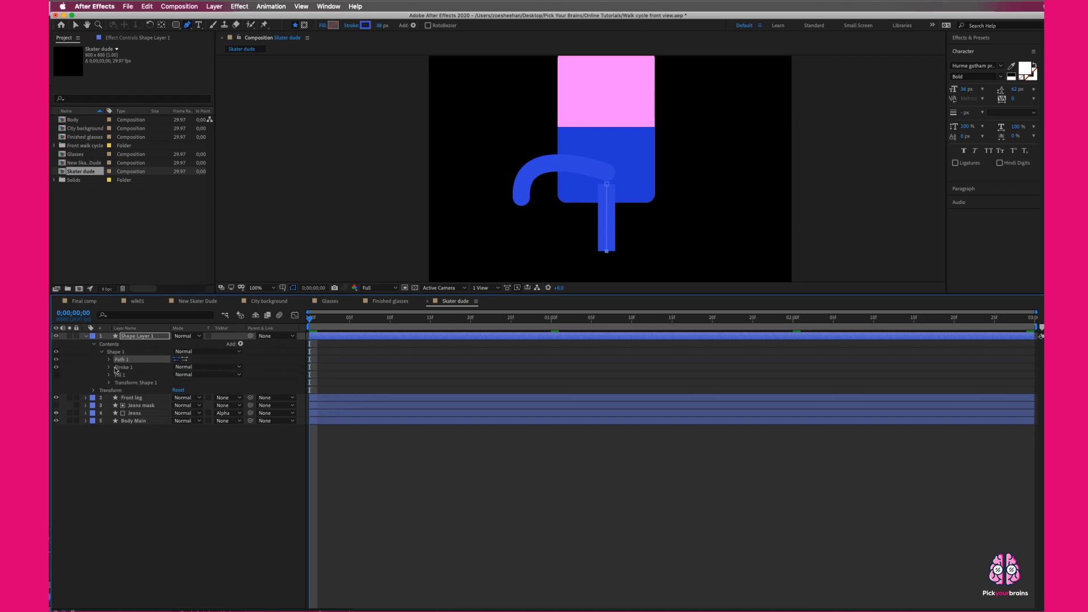
pyautogui.click(109, 367)
pyautogui.click(209, 405)
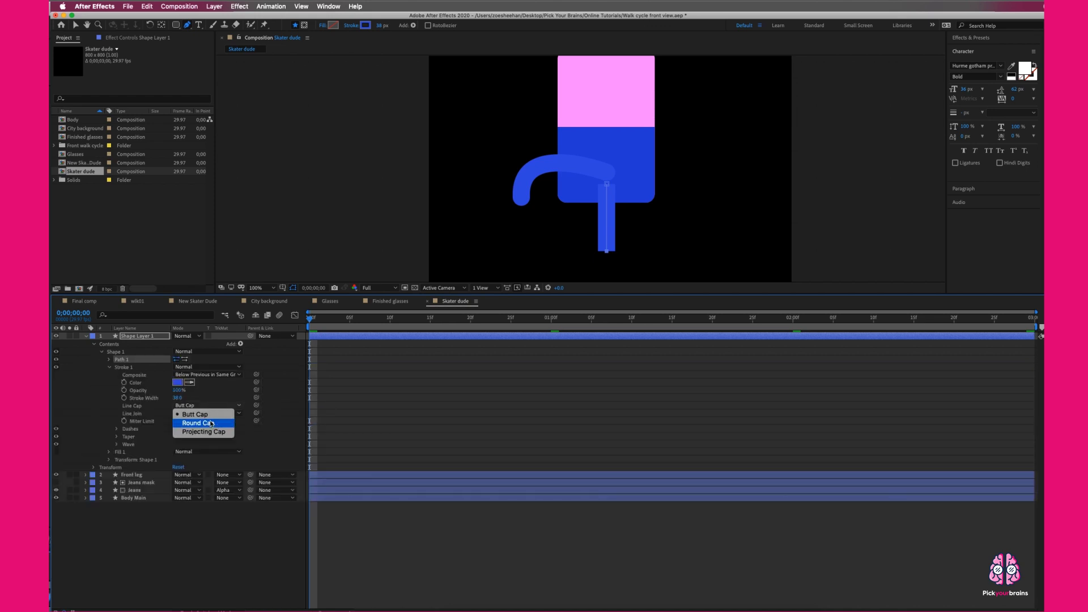
pyautogui.click(86, 336)
pyautogui.moveTo(134, 337); pyautogui.dragTo(138, 372)
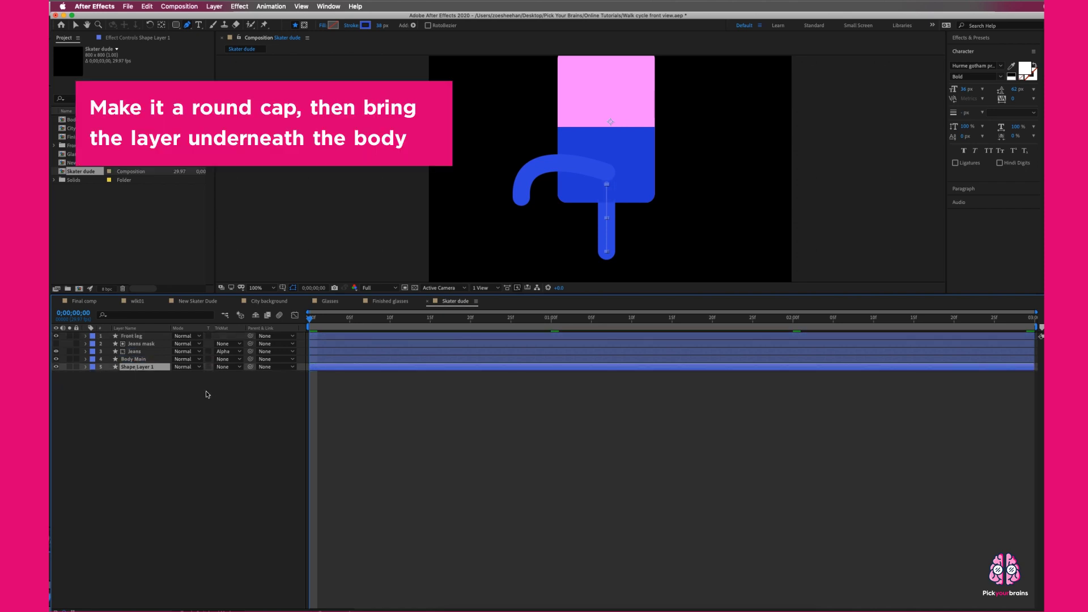
# - Change the new leg's stroke colour to the darker blue 203BBE
pyautogui.click(366, 25)
pyautogui.moveTo(528, 278); pyautogui.dragTo(536, 289)
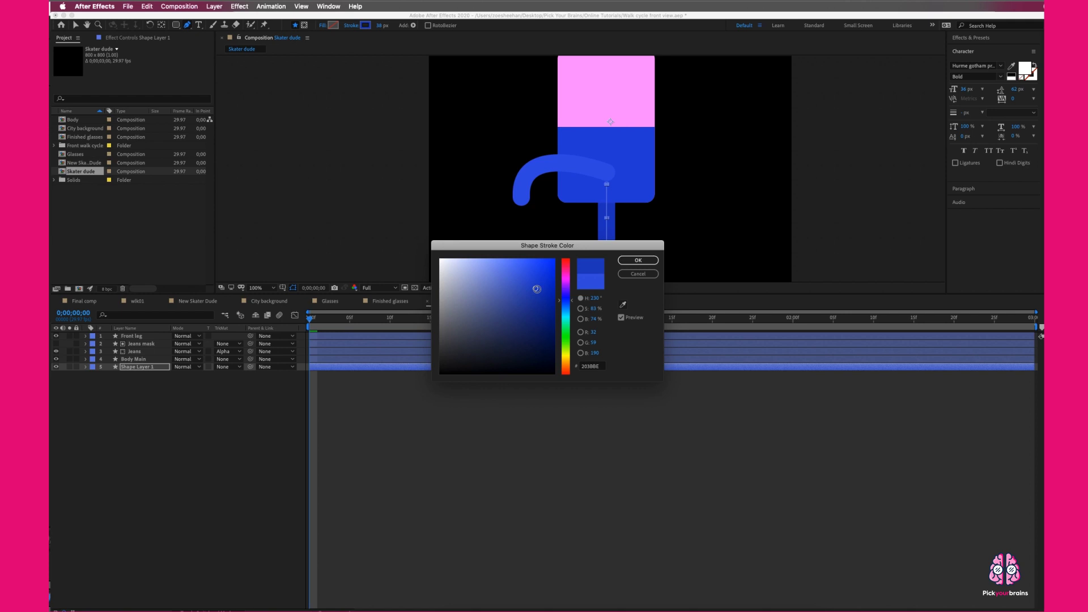
pyautogui.click(638, 261)
pyautogui.click(213, 413)
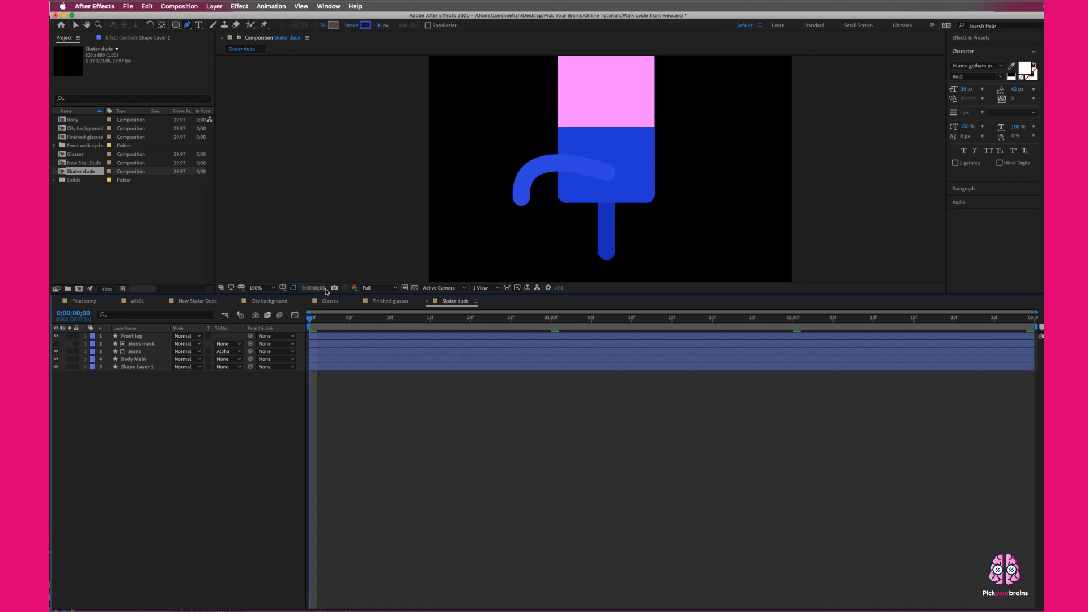
# - Reveal the Front leg layer's keyframes and go to its second keyframe at frame 10
pyautogui.click(138, 336)
pyautogui.press('u')
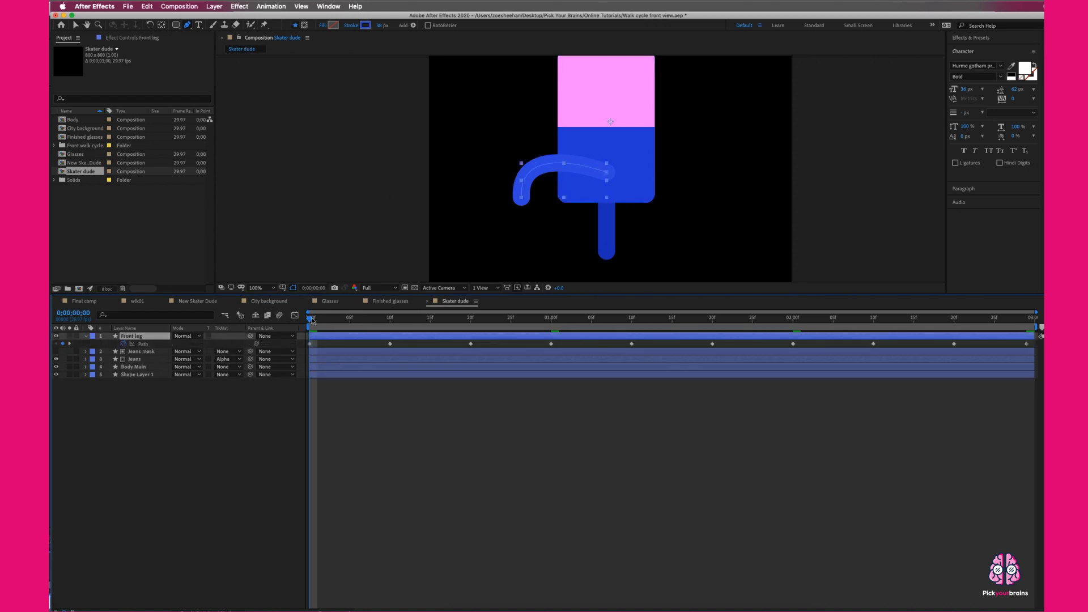
pyautogui.moveTo(312, 319); pyautogui.dragTo(391, 319)
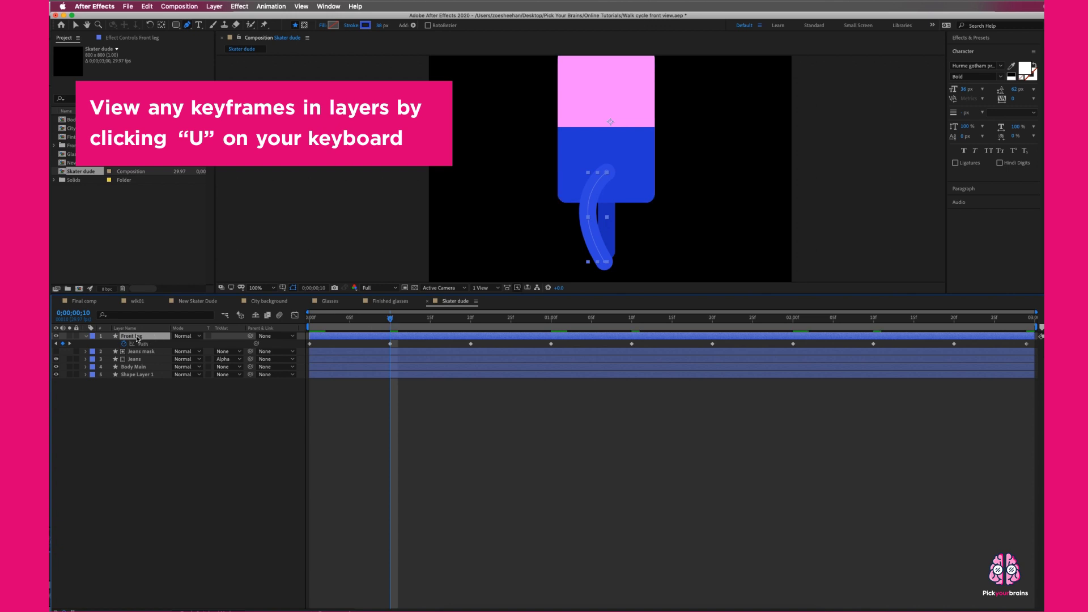
# - Rename Shape Layer 1 as Back leg
pyautogui.click(139, 367)
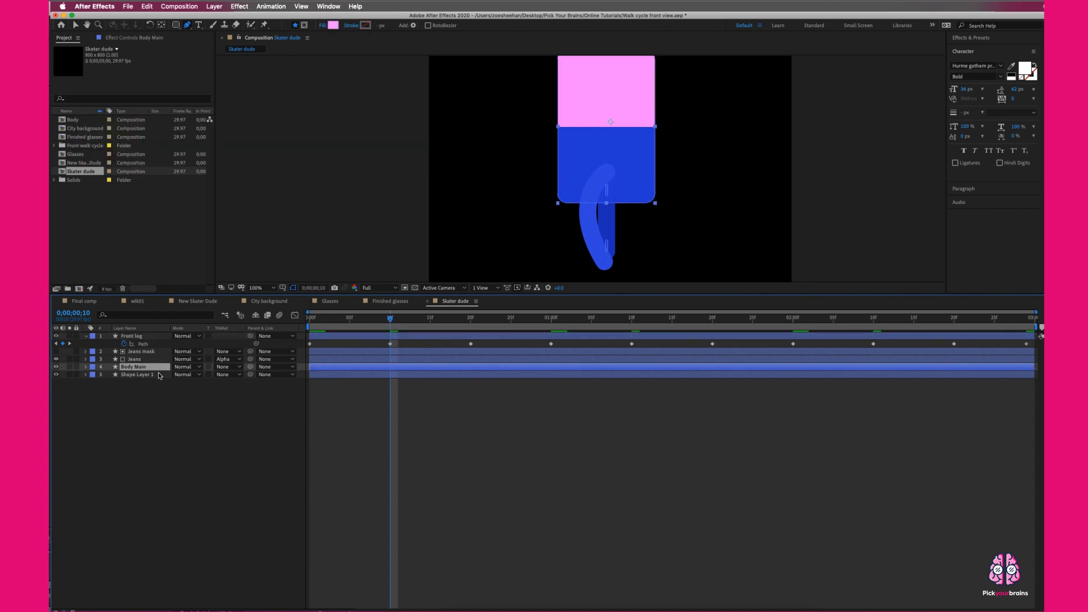
pyautogui.click(159, 376)
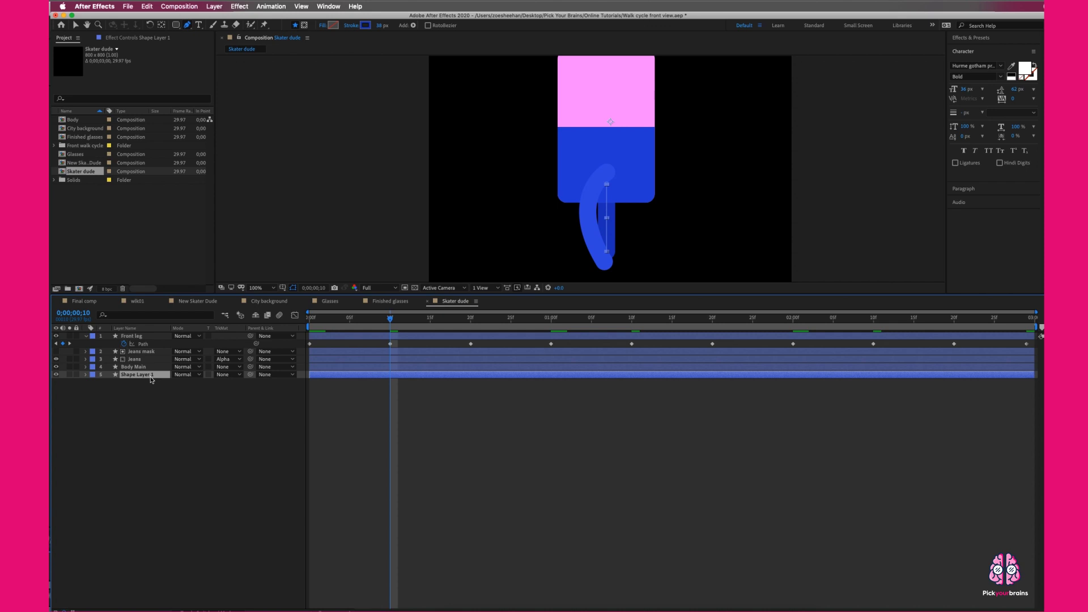
pyautogui.rightClick(151, 377)
pyautogui.click(175, 600)
pyautogui.write('B')
pyautogui.press('Return')
# - Expand the Back leg layer down to Path 1 and start keyframing its path at frame 10
pyautogui.click(86, 375)
pyautogui.click(94, 391)
pyautogui.click(94, 384)
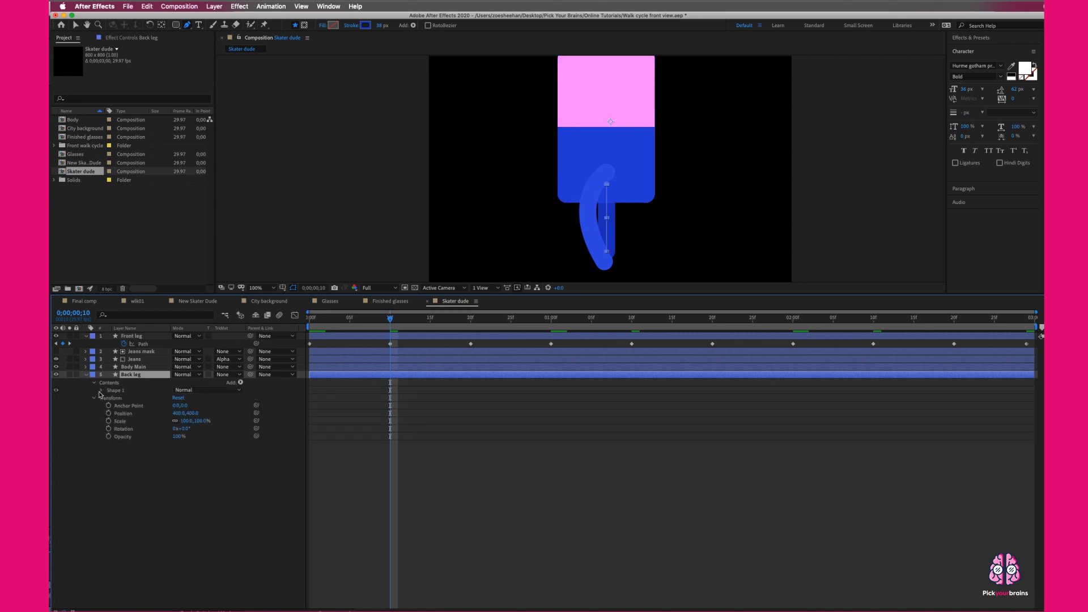
pyautogui.click(94, 429)
pyautogui.click(109, 398)
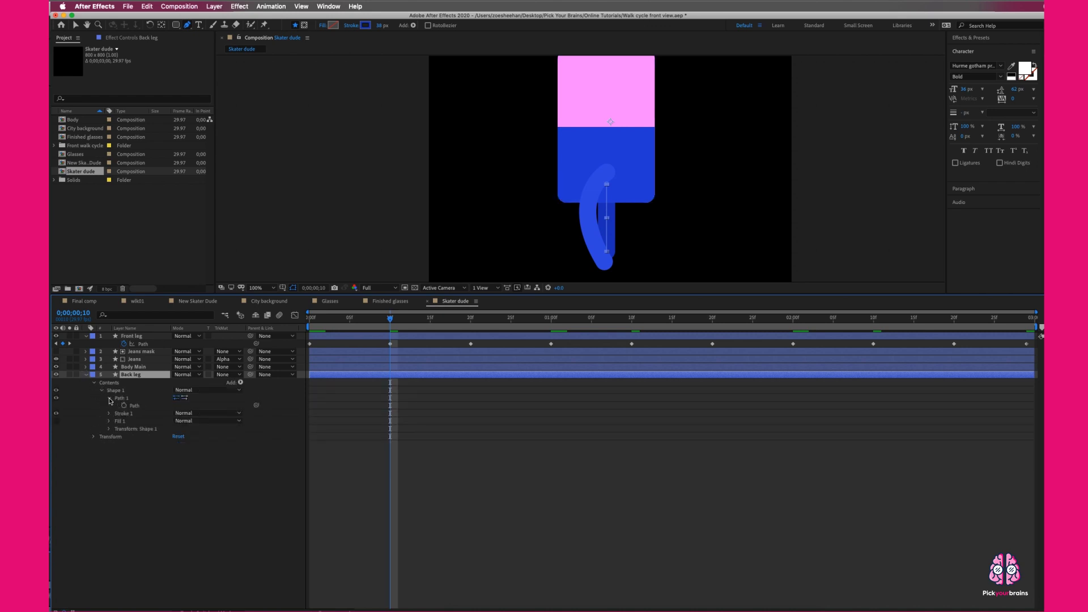
pyautogui.click(130, 400)
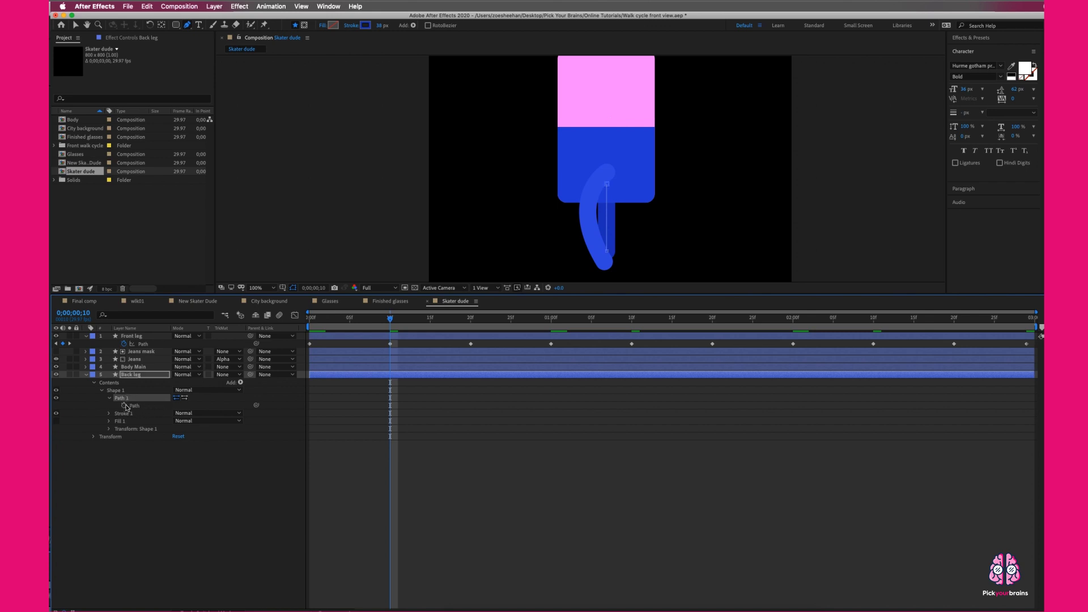
pyautogui.click(125, 406)
pyautogui.click(401, 406)
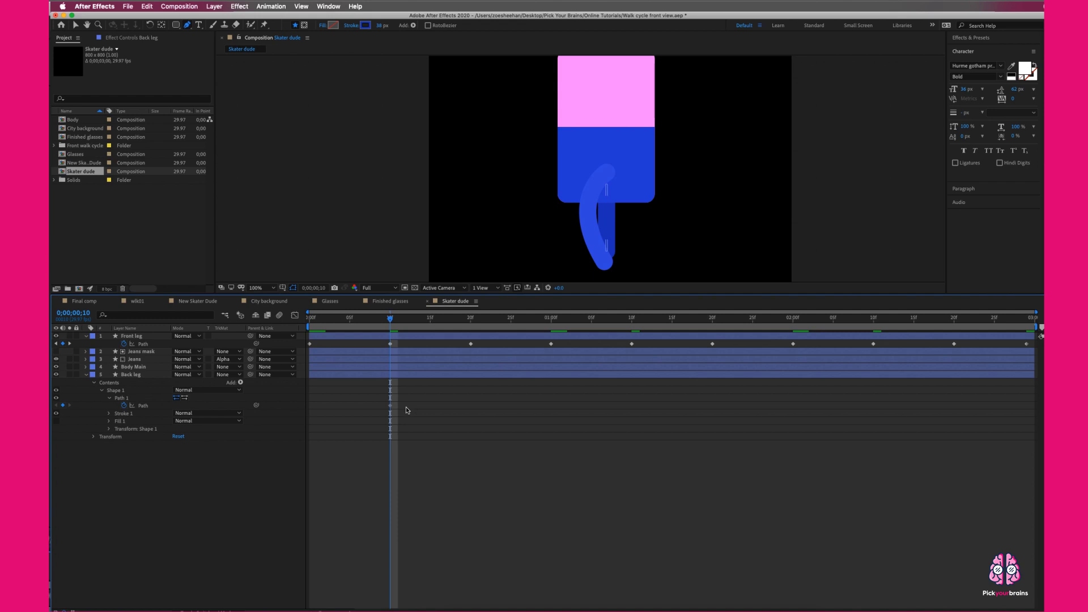
# - Move the Back leg's path keyframe from frame 10 to frame 0
pyautogui.moveTo(379, 398); pyautogui.dragTo(419, 425)
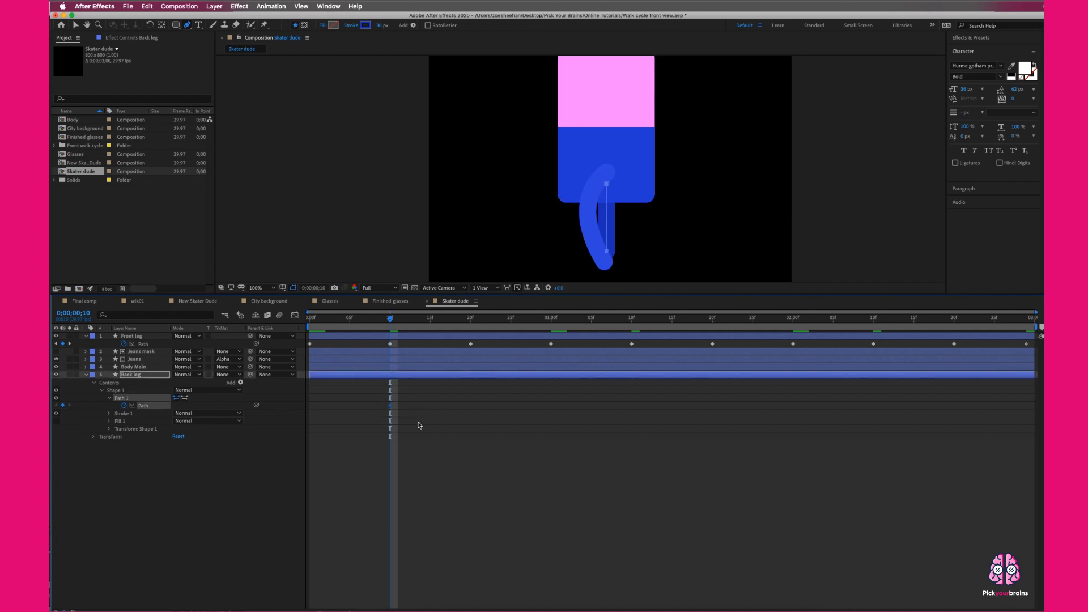
pyautogui.click(432, 406)
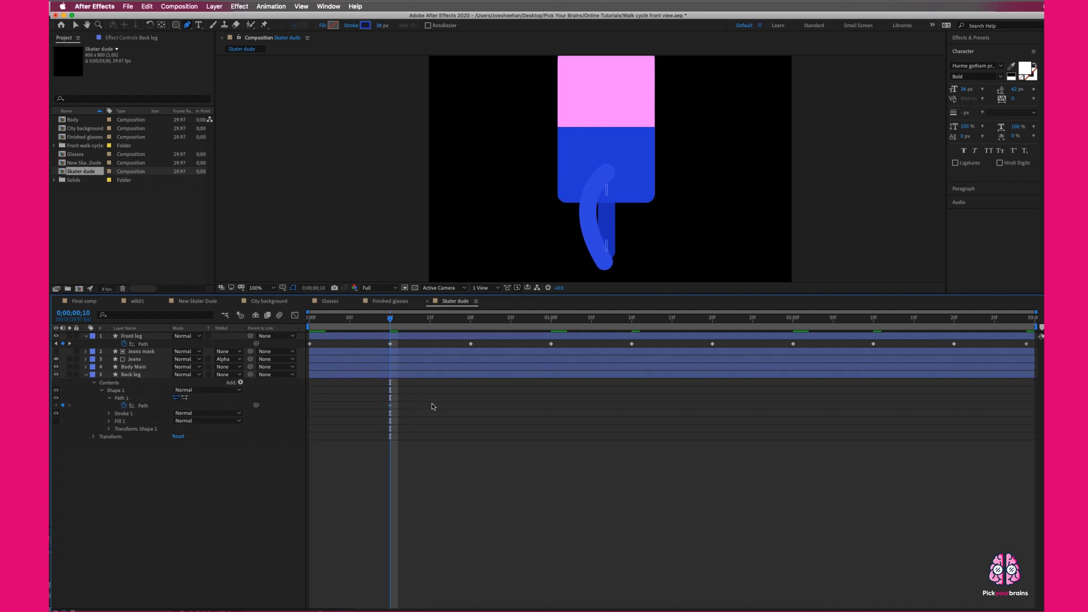
pyautogui.moveTo(390, 318); pyautogui.dragTo(300, 316)
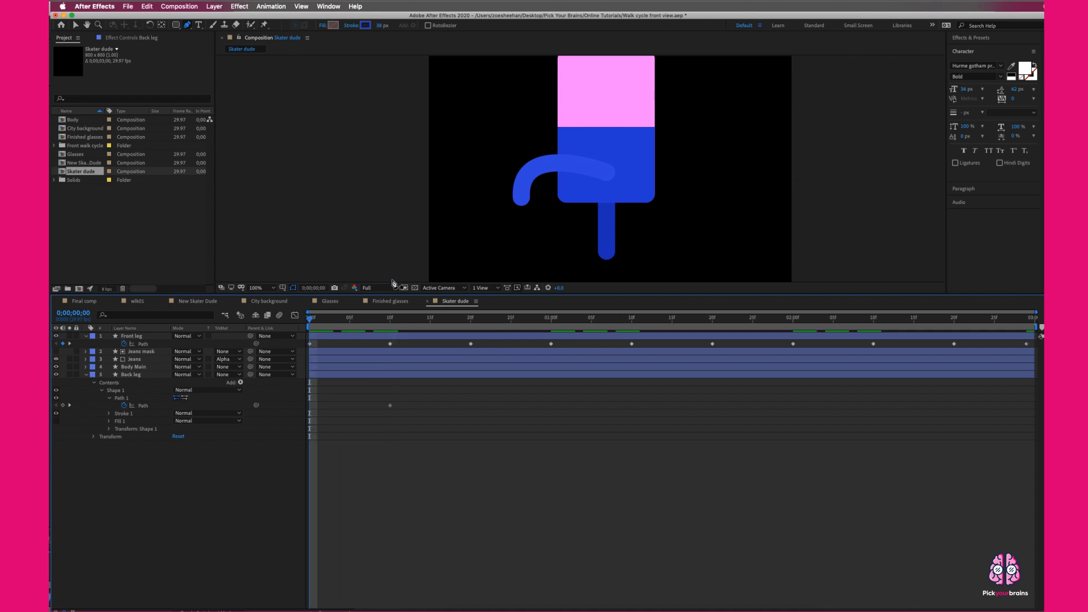
pyautogui.moveTo(390, 405); pyautogui.dragTo(310, 409)
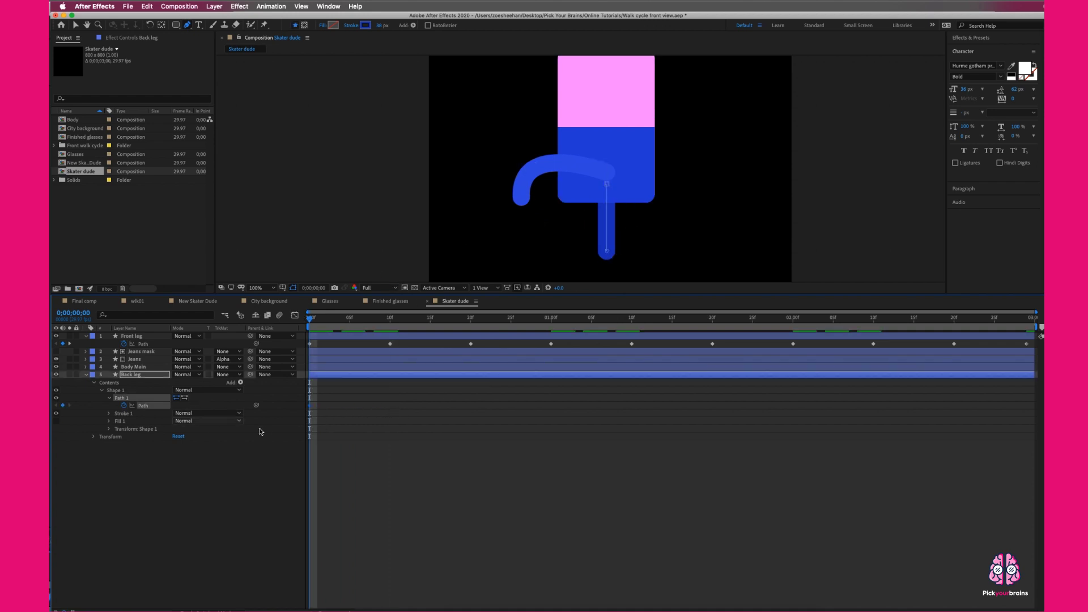
# - At frame 10, add a vertex halfway down the Back leg path and keep it in line with the leg
pyautogui.moveTo(311, 321); pyautogui.dragTo(382, 324)
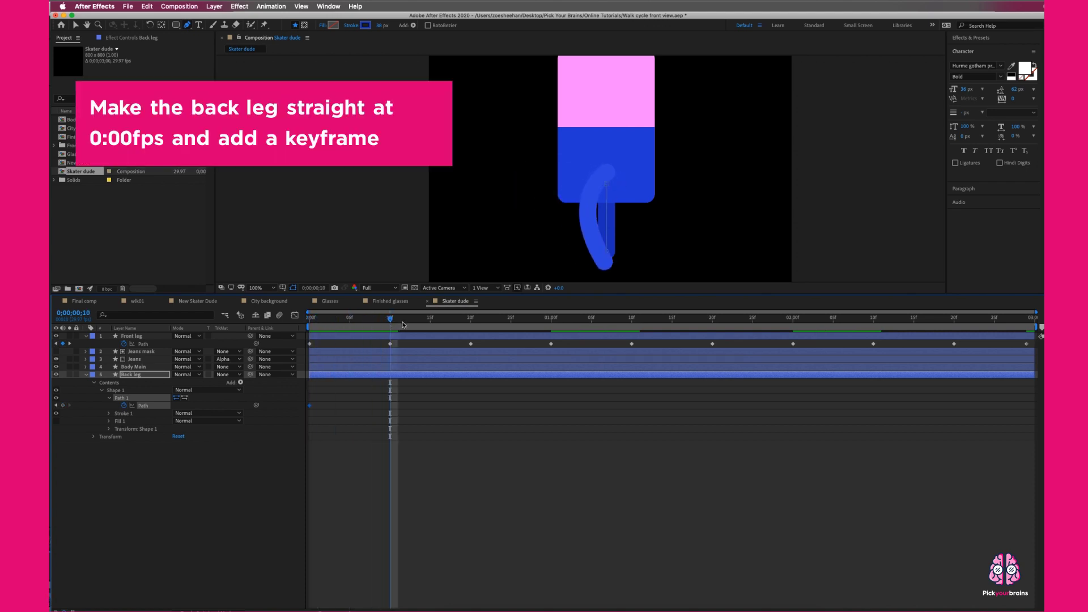
pyautogui.click(119, 392)
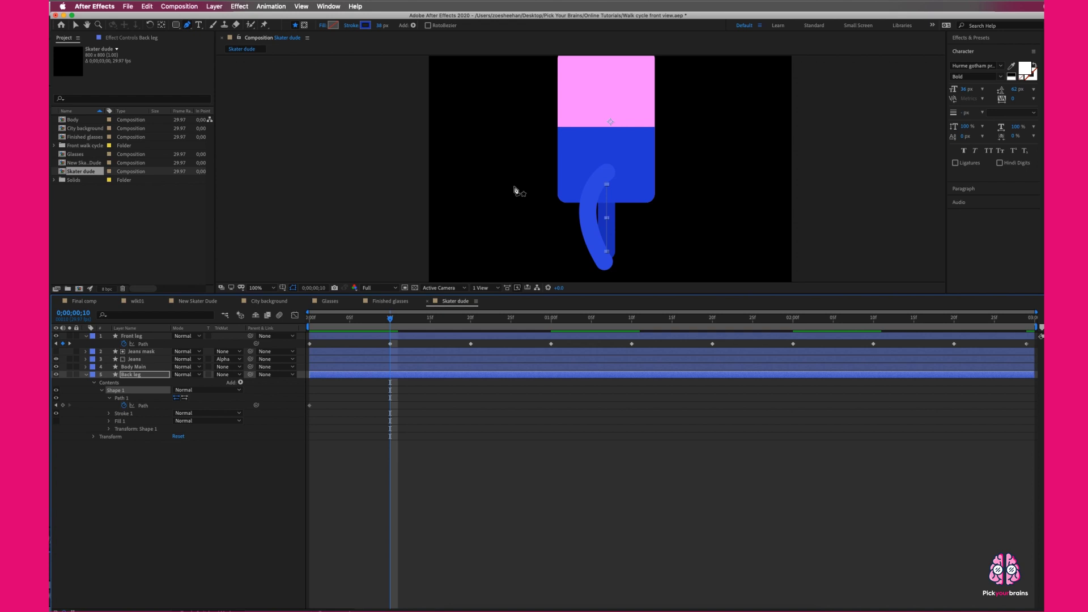
pyautogui.click(133, 400)
pyautogui.click(608, 254)
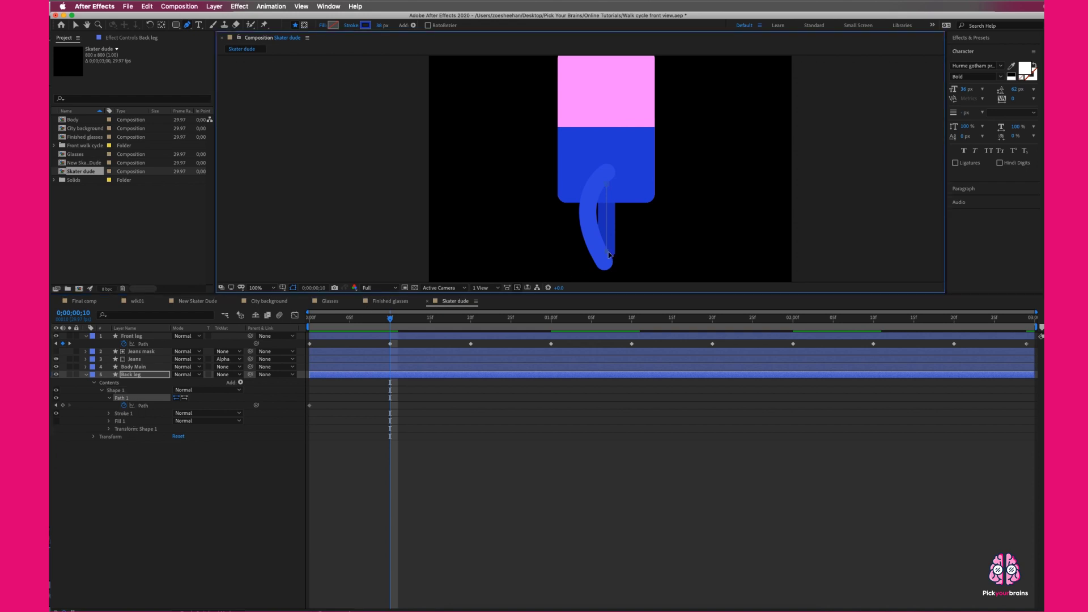
pyautogui.click(609, 221)
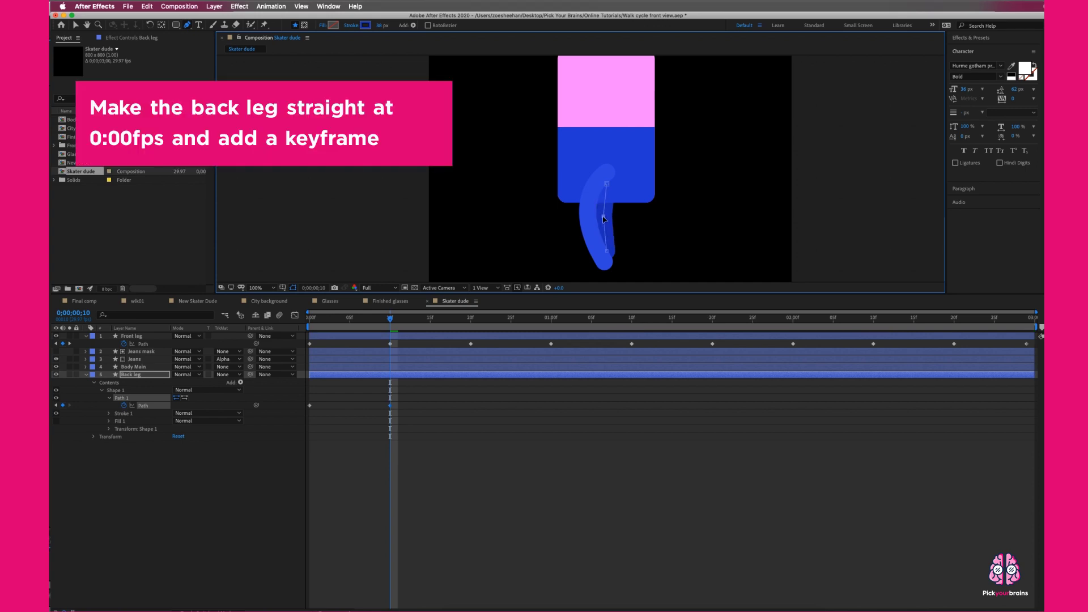
pyautogui.moveTo(610, 220)
pyautogui.mouseDown()
pyautogui.moveTo(623, 219)
pyautogui.moveTo(607, 220)
pyautogui.mouseUp()
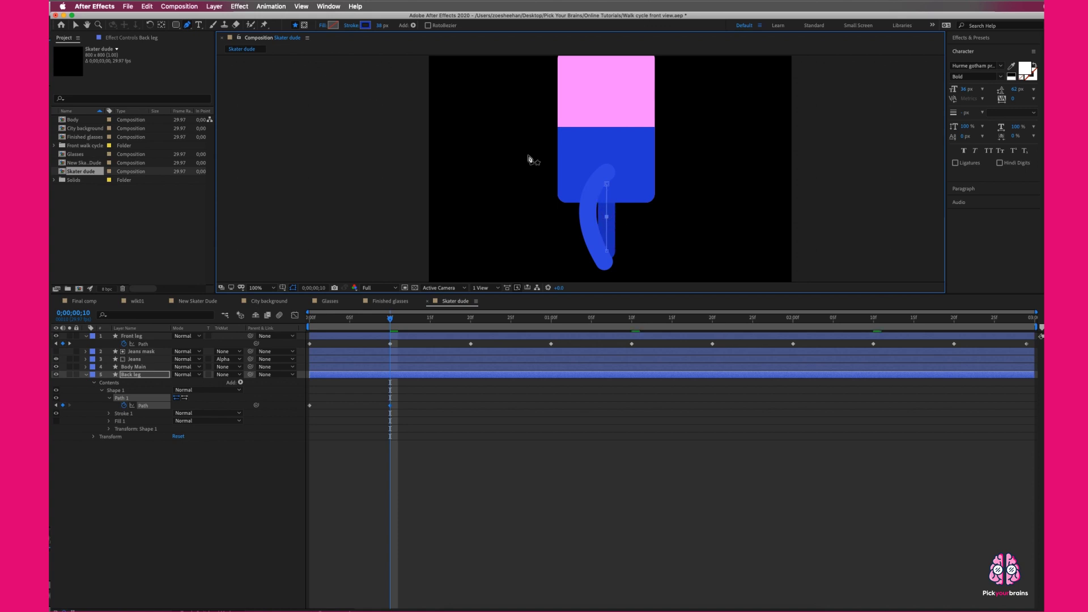
# - Convert the Back leg's middle vertex to a smooth point and shift it slightly left for a gentle bend at frame 10
pyautogui.moveTo(606, 218); pyautogui.dragTo(644, 221)
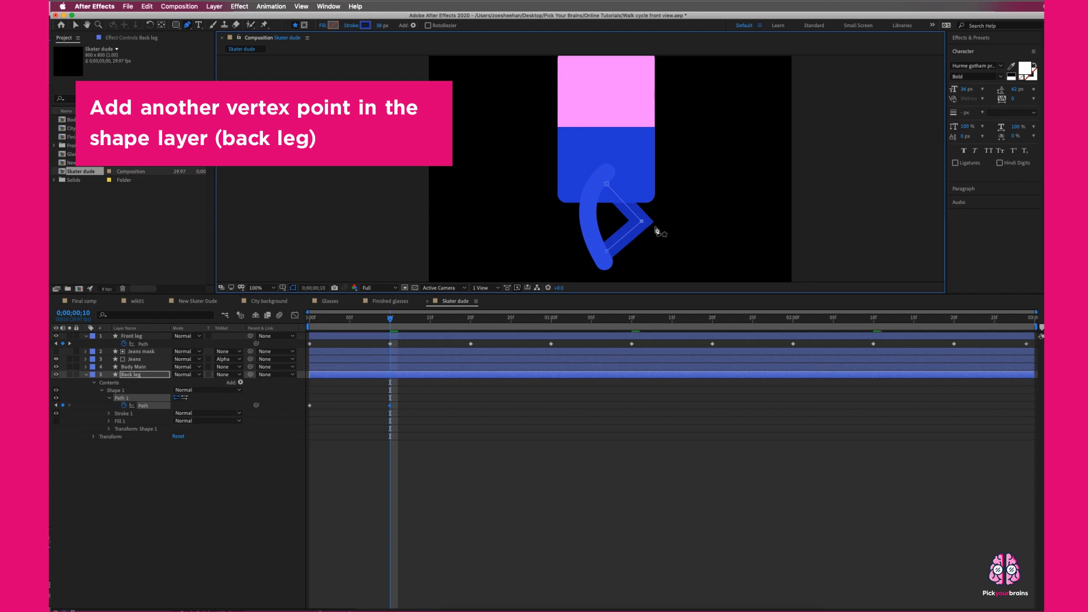
pyautogui.press('super+z')
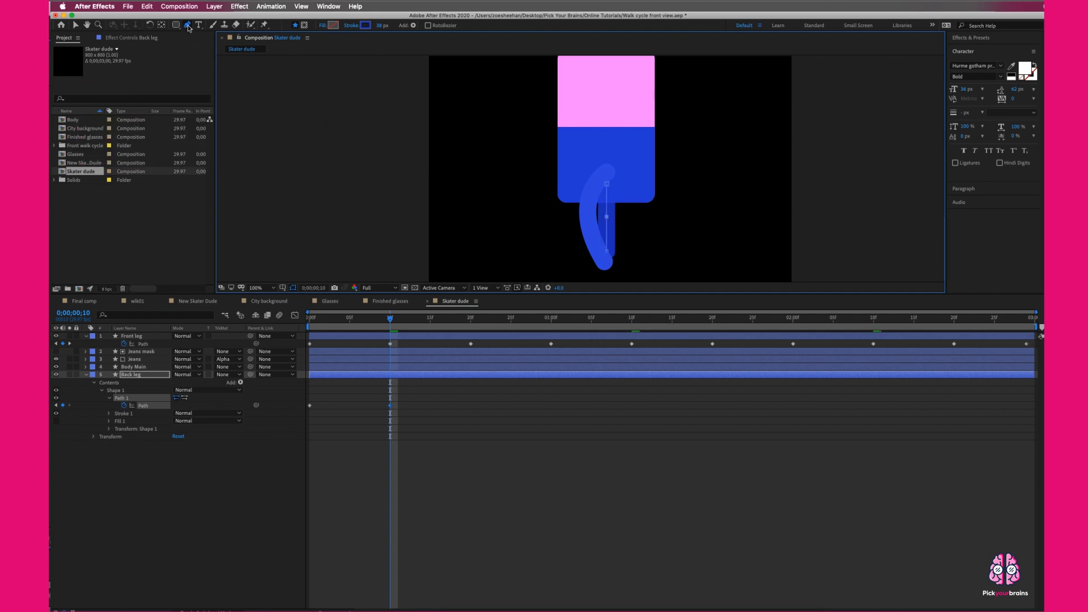
pyautogui.moveTo(188, 27); pyautogui.dragTo(248, 60)
pyautogui.moveTo(606, 217); pyautogui.dragTo(611, 226)
pyautogui.moveTo(615, 234); pyautogui.dragTo(608, 232)
pyautogui.click(77, 26)
pyautogui.moveTo(609, 217)
pyautogui.mouseDown()
pyautogui.moveTo(596, 221)
pyautogui.moveTo(618, 219)
pyautogui.moveTo(599, 212)
pyautogui.mouseUp()
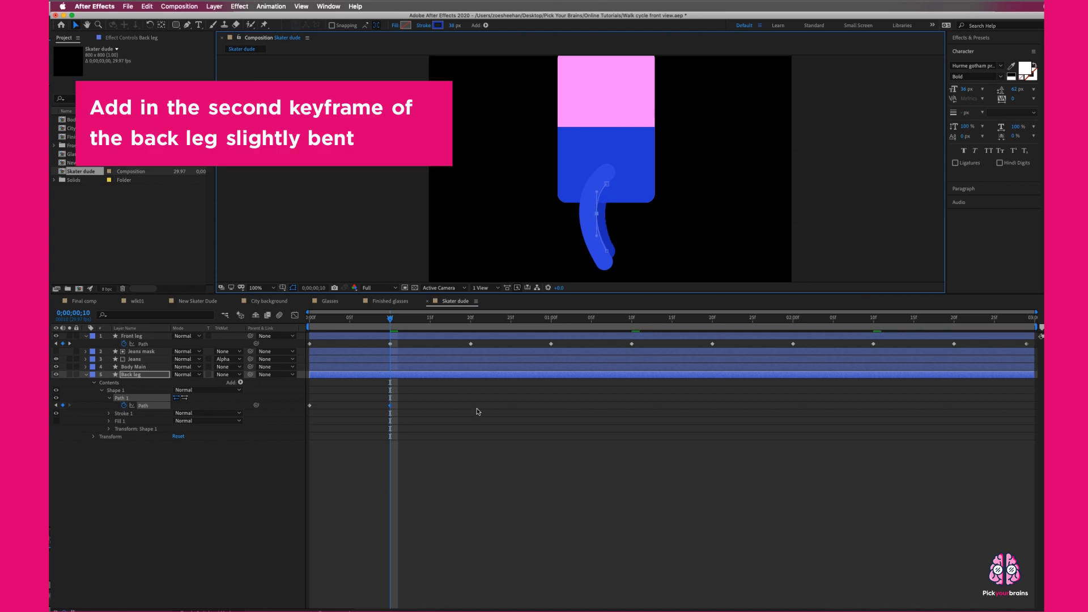
pyautogui.click(517, 457)
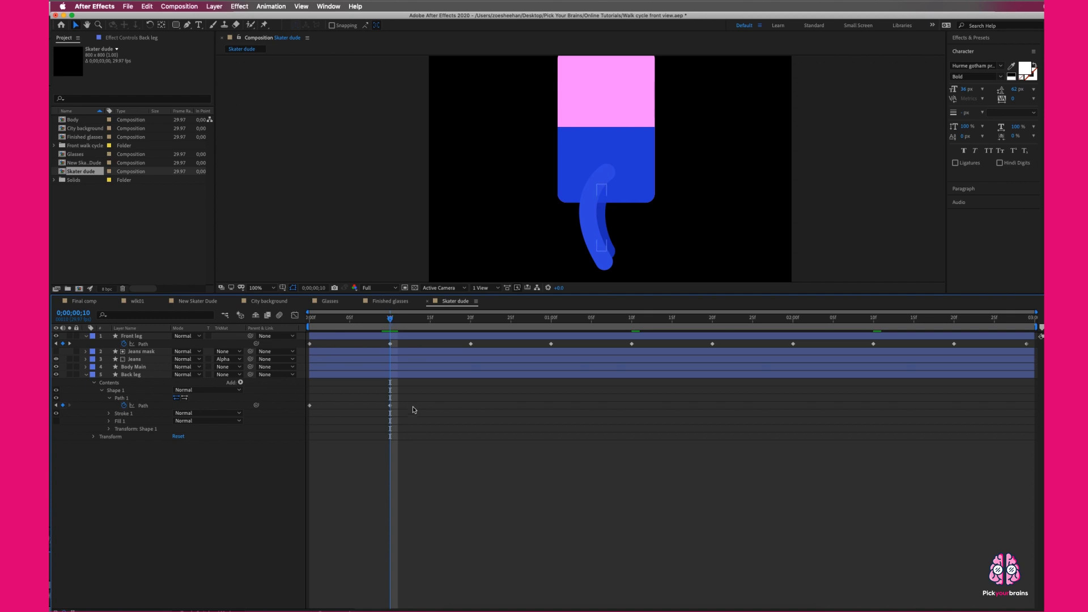
# - Copy the Back leg's straight path keyframe from frame 0 to 0;00;01;00
pyautogui.moveTo(391, 319); pyautogui.dragTo(471, 320)
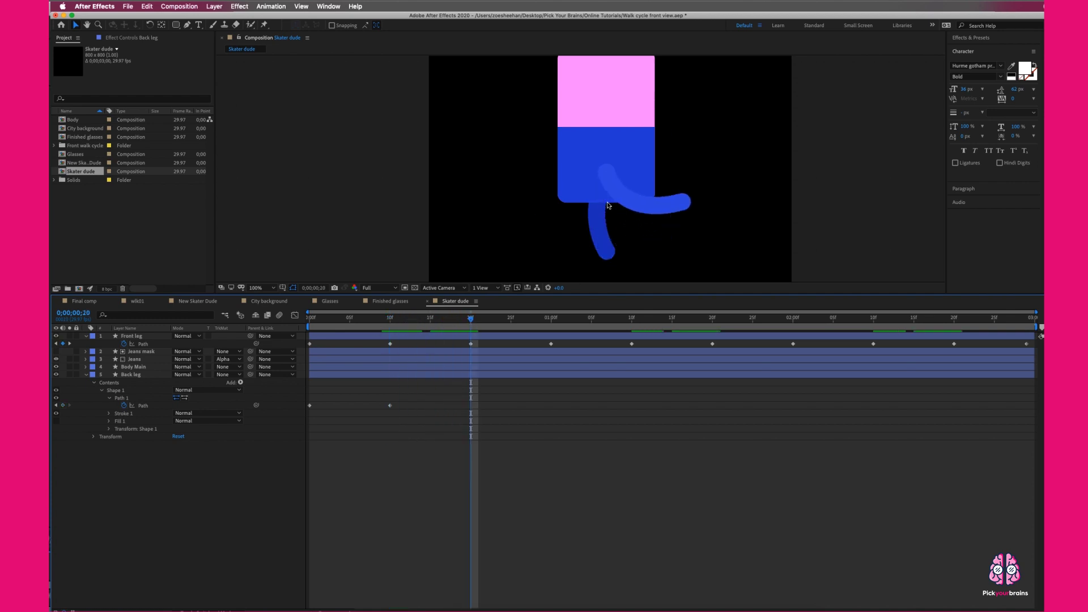
pyautogui.moveTo(473, 323); pyautogui.dragTo(555, 321)
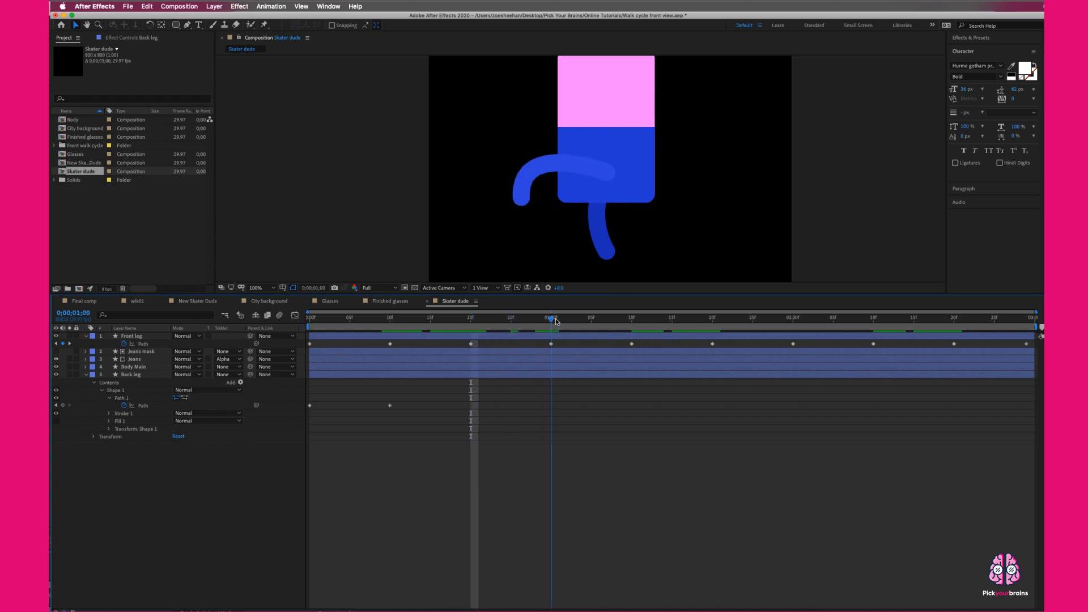
pyautogui.moveTo(338, 393); pyautogui.dragTo(295, 419)
pyautogui.press('cmd+v')
# - Copy the Back leg's bent path keyframe from frame 10 to 0;00;01;10
pyautogui.moveTo(547, 324); pyautogui.dragTo(632, 321)
pyautogui.moveTo(424, 392); pyautogui.dragTo(382, 408)
pyautogui.press('cmd+c')
pyautogui.press('cmd+v')
# - Copy the Back leg's straight path keyframe from frame 0 to 0;00;02;00
pyautogui.moveTo(655, 320); pyautogui.dragTo(794, 324)
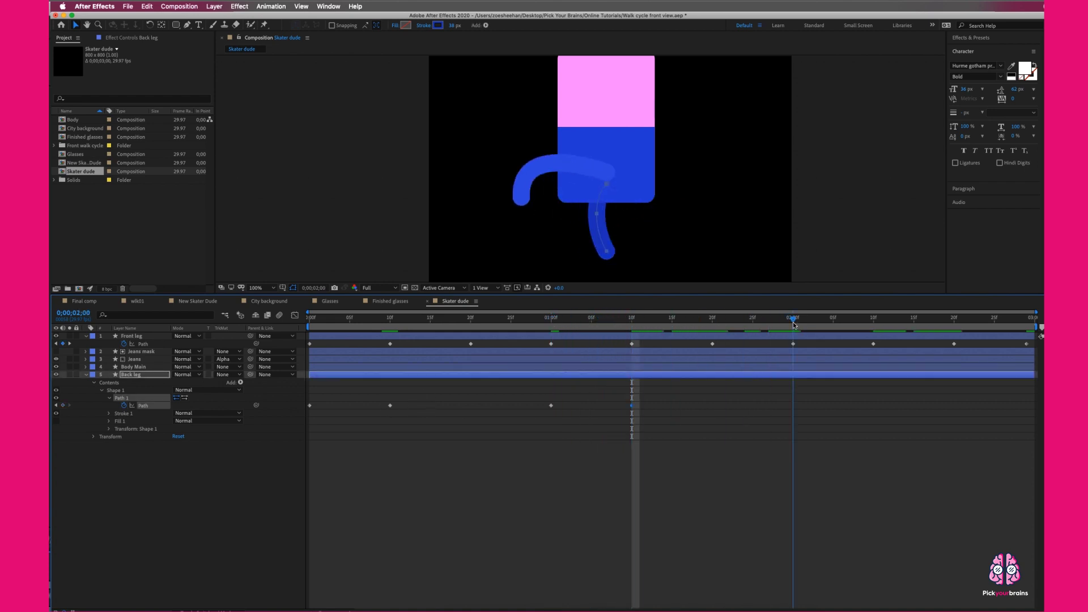
pyautogui.moveTo(339, 399); pyautogui.dragTo(299, 420)
pyautogui.press('super+c')
pyautogui.press('super+v')
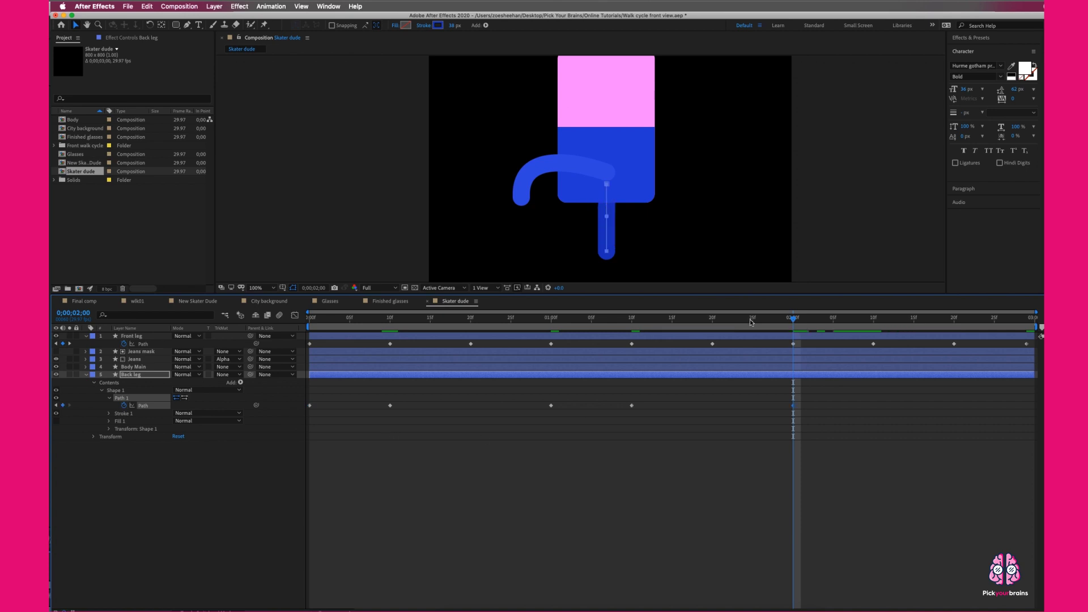
# - Copy the Back leg's bent path keyframe from 0;00;01;10 to 0;00;02;10
pyautogui.moveTo(793, 318); pyautogui.dragTo(873, 319)
pyautogui.click(632, 406)
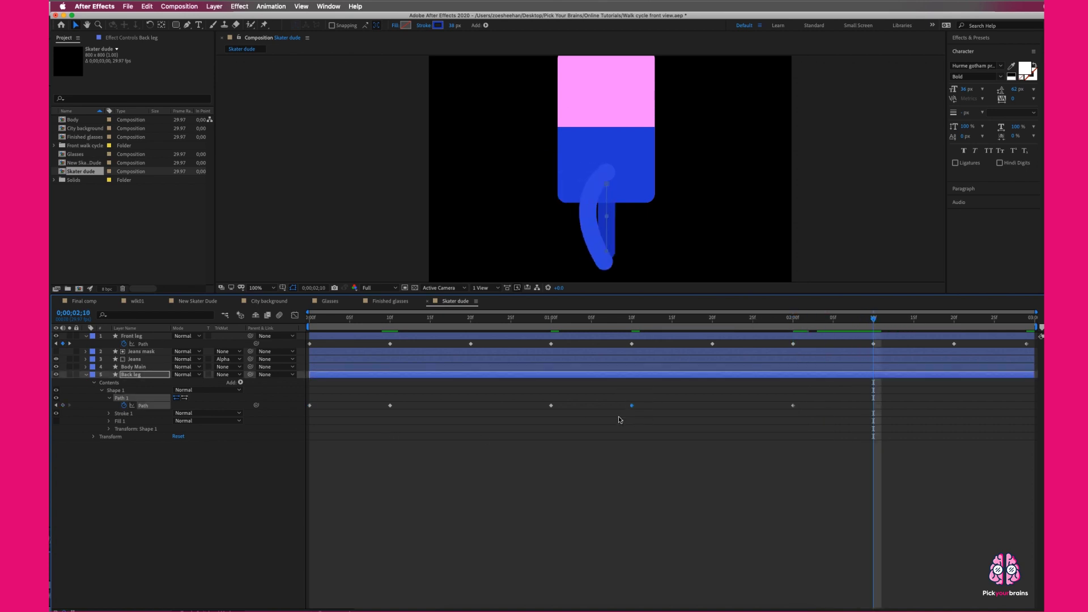
pyautogui.press('super+c')
pyautogui.press('super+v')
# - Copy the Back leg's straight path keyframe from frame 0 to 0;00;02;29
pyautogui.moveTo(873, 320); pyautogui.dragTo(1026, 319)
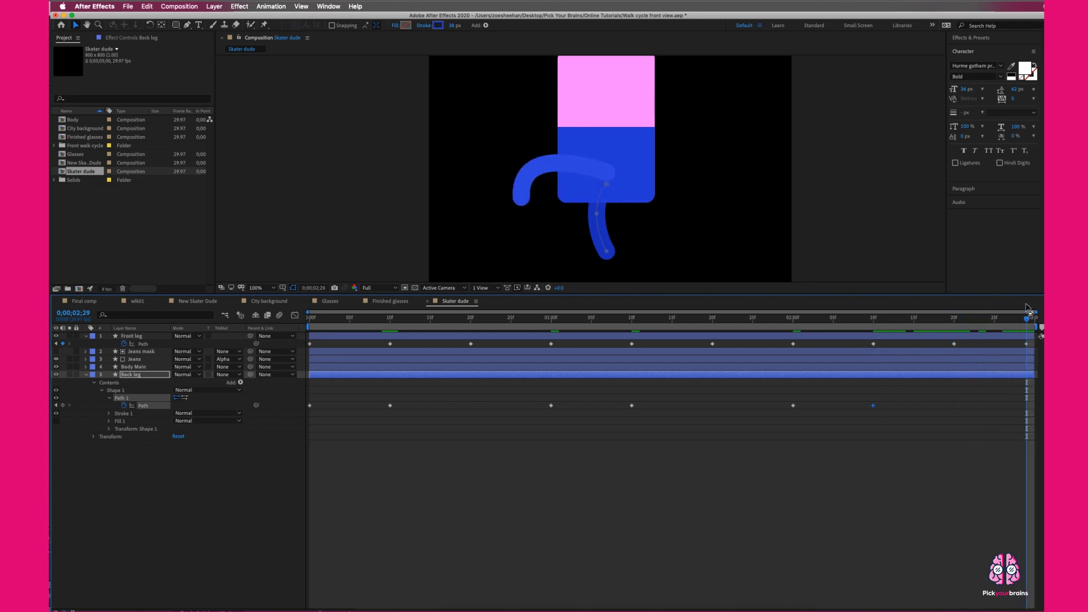
pyautogui.moveTo(319, 391); pyautogui.dragTo(302, 407)
pyautogui.press('super+c')
pyautogui.press('super+v')
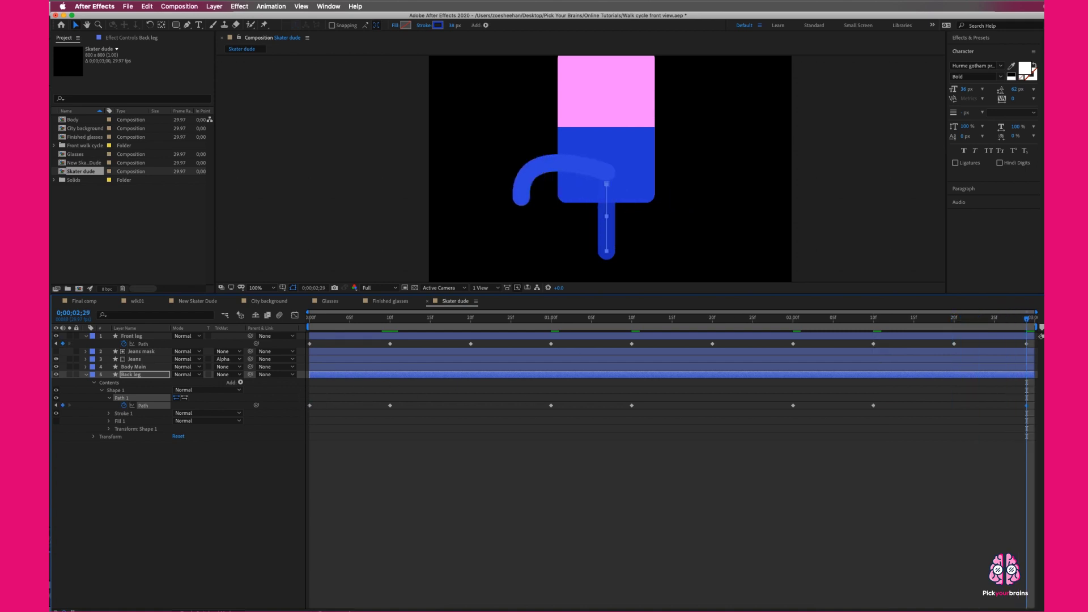
# - Play back the two-leg animation and collapse the Front leg and Back leg layer properties
pyautogui.press('space')
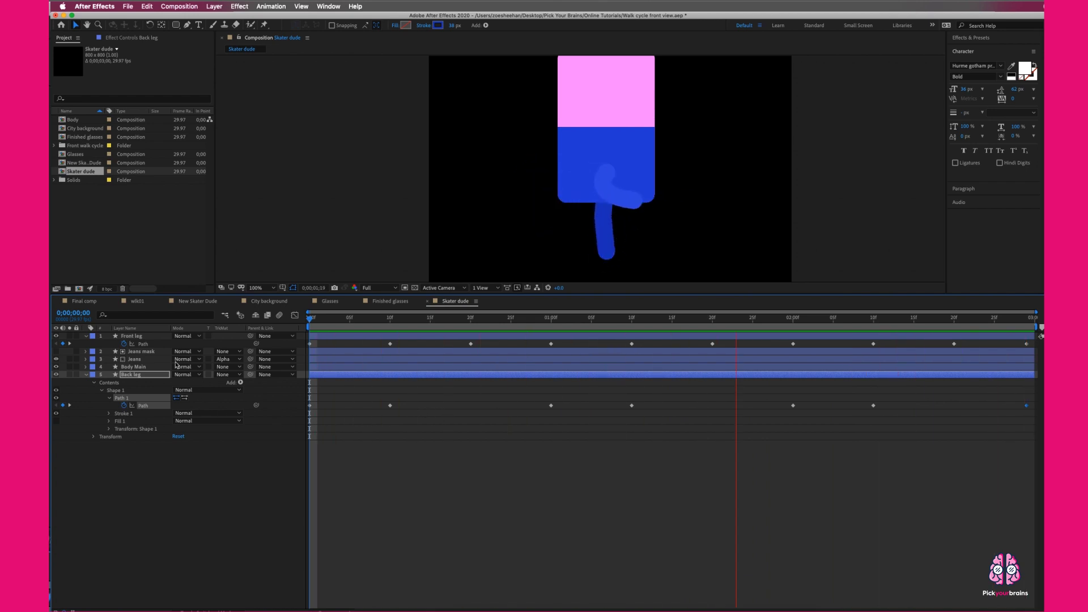
pyautogui.press('space')
pyautogui.click(89, 337)
pyautogui.click(86, 367)
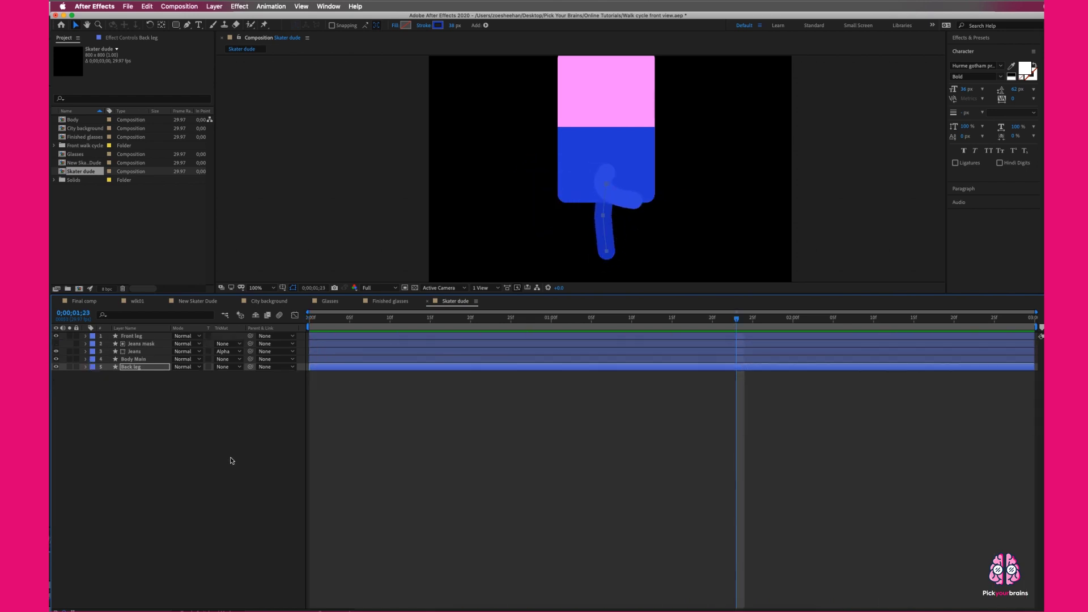
pyautogui.click(231, 461)
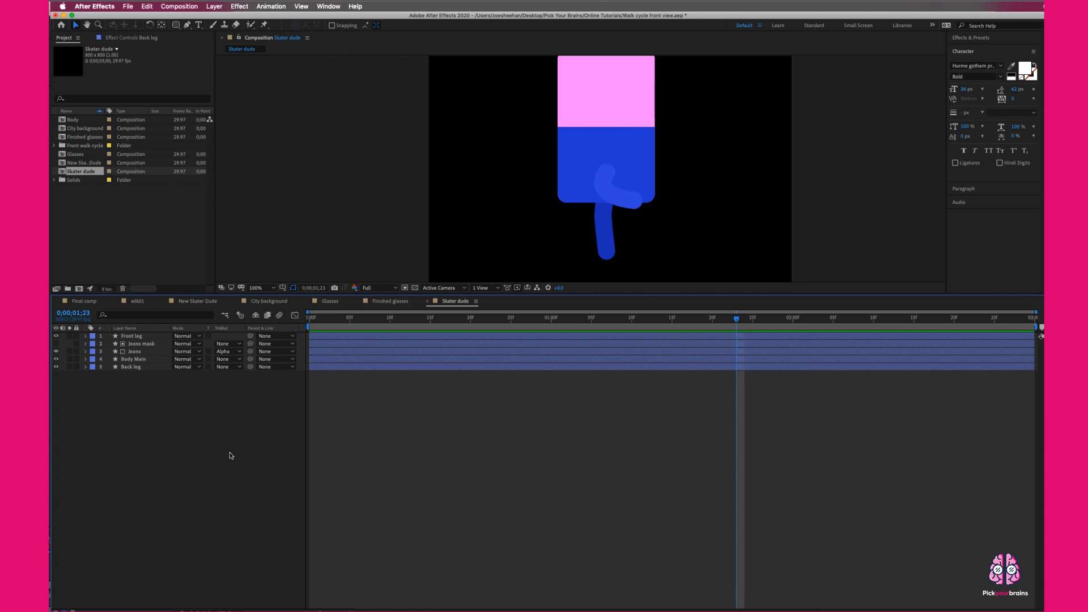
# - Create a new shape layer for the arm and set its stroke colour to FE93FF, sampled from the pink body
pyautogui.rightClick(164, 424)
pyautogui.moveTo(249, 428)
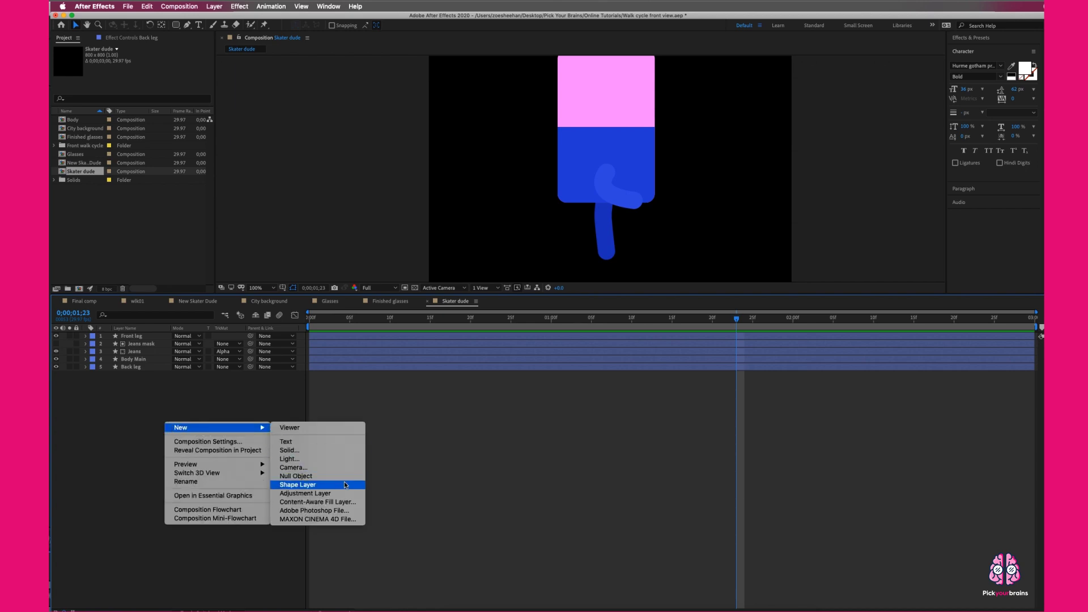
pyautogui.click(289, 481)
pyautogui.press('q')
pyautogui.click(187, 26)
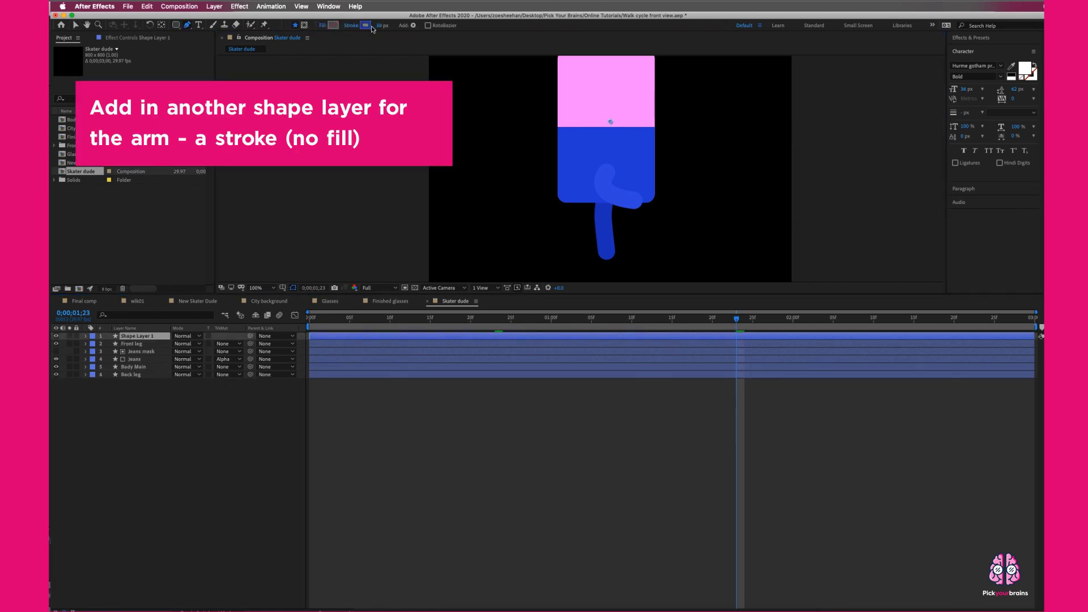
pyautogui.click(364, 26)
pyautogui.click(623, 305)
pyautogui.click(650, 119)
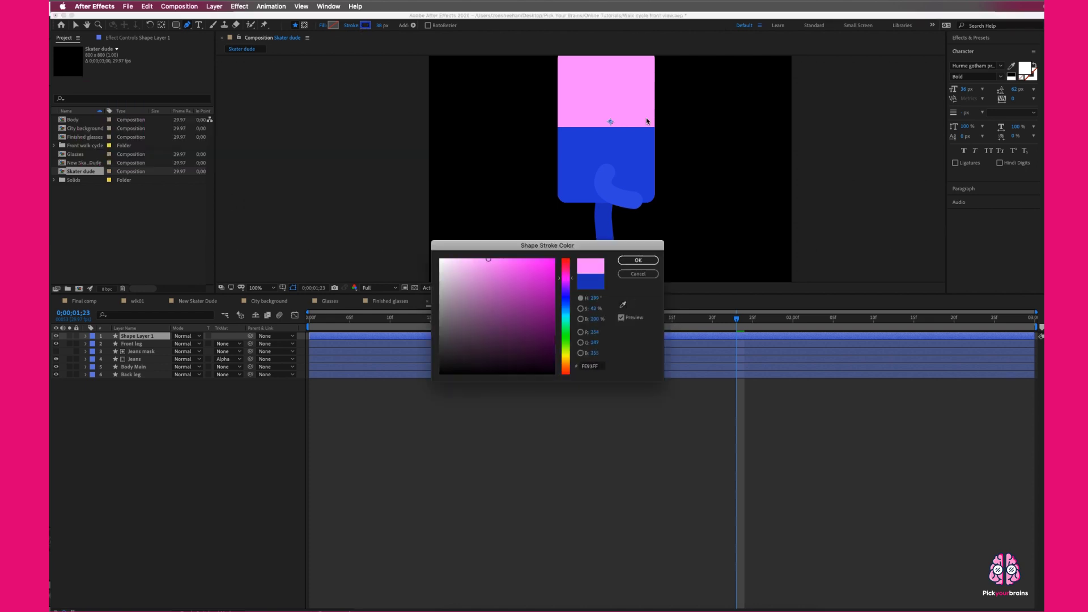
pyautogui.click(648, 261)
# - Draw a two-point curved arm from the upper body out past its left edge, with a 29 px stroke
pyautogui.click(613, 109)
pyautogui.moveTo(520, 136); pyautogui.dragTo(428, 116)
pyautogui.click(378, 26)
pyautogui.moveTo(378, 26); pyautogui.dragTo(373, 26)
# - Set the arm stroke's line cap to Round Cap
pyautogui.click(133, 337)
pyautogui.click(85, 336)
pyautogui.click(94, 344)
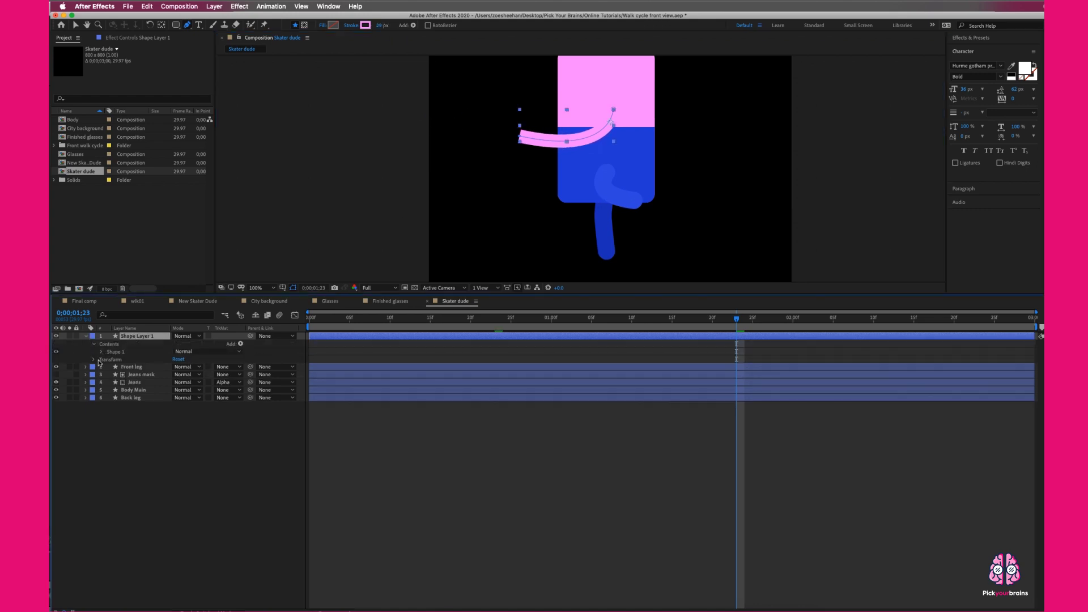
pyautogui.click(102, 352)
pyautogui.click(108, 367)
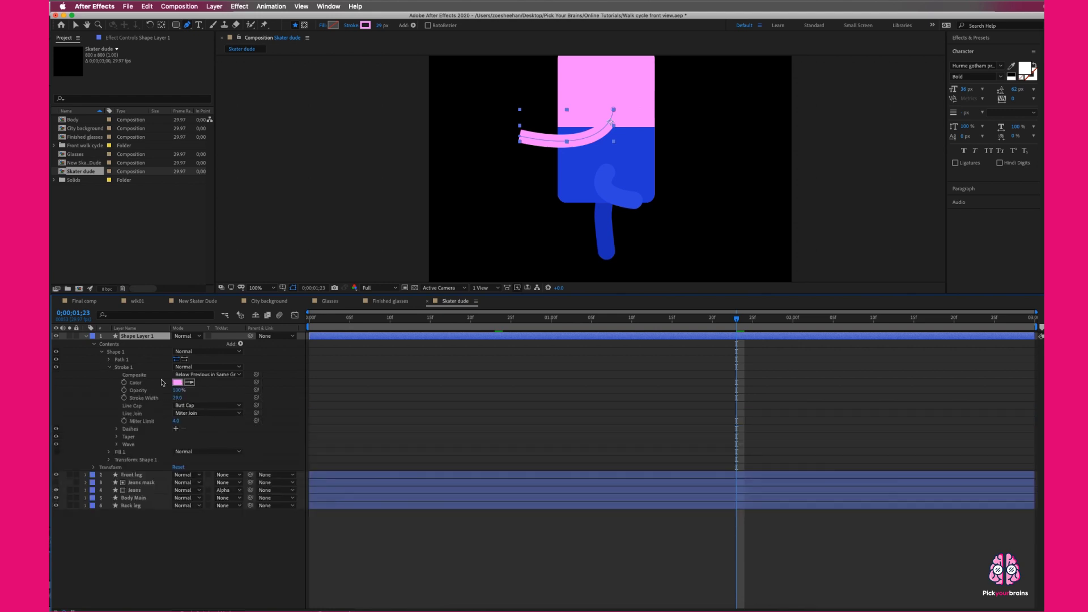
pyautogui.click(206, 405)
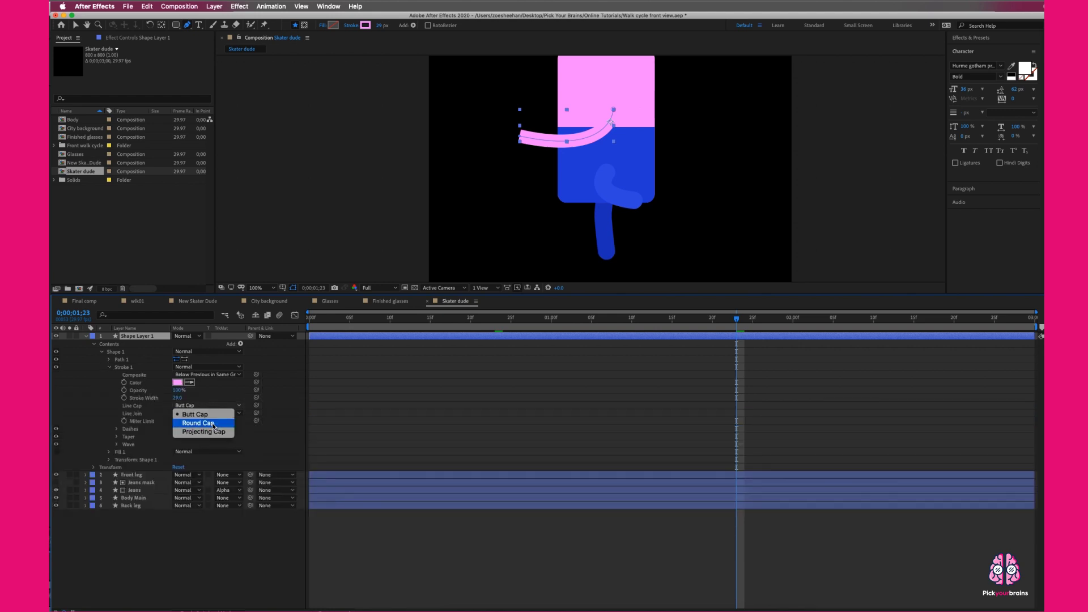
pyautogui.click(213, 422)
pyautogui.click(86, 336)
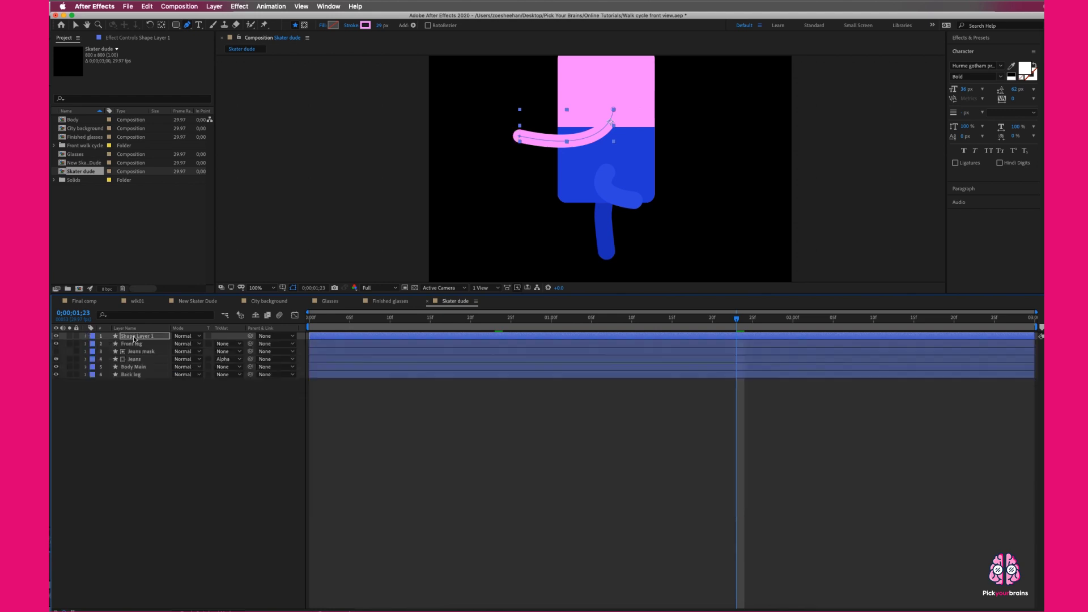
# - Reveal the Front leg's keyframes for timing and add a Path keyframe to the arm layer at frame 10
pyautogui.click(338, 344)
pyautogui.press('u')
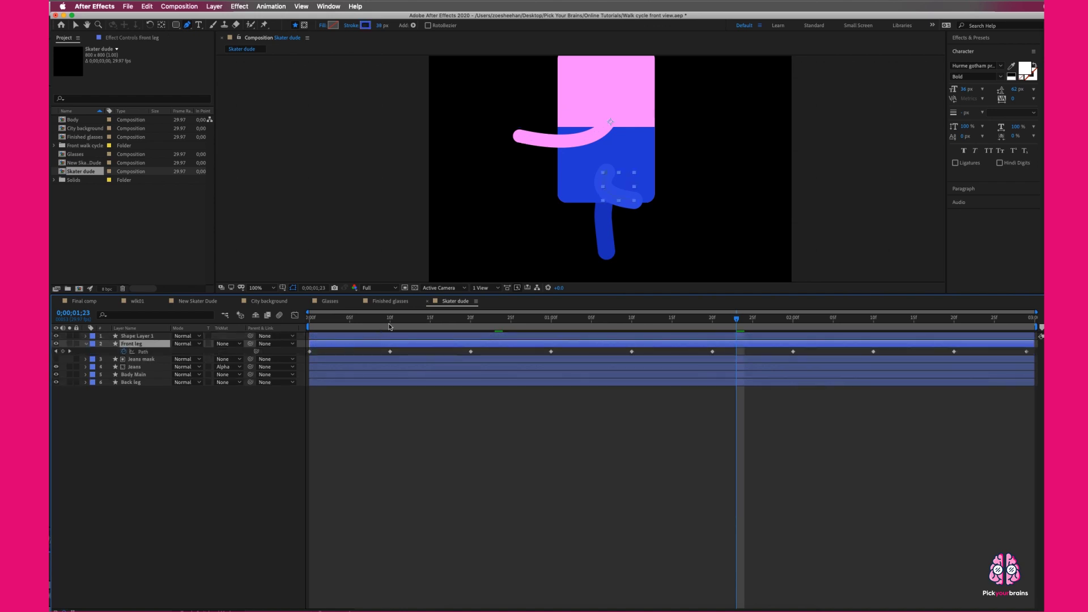
pyautogui.click(391, 319)
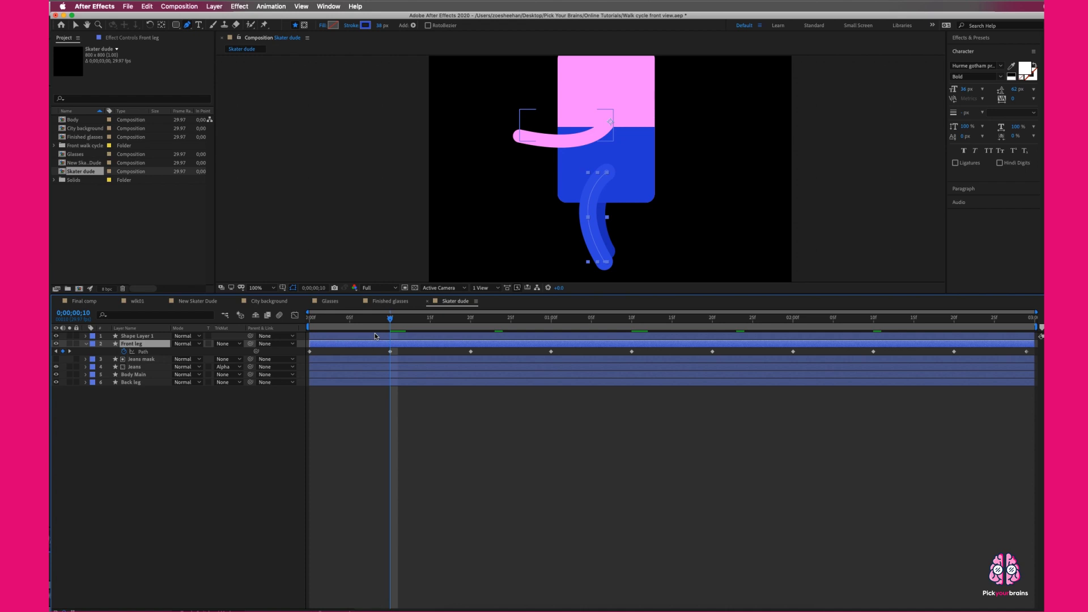
pyautogui.click(170, 336)
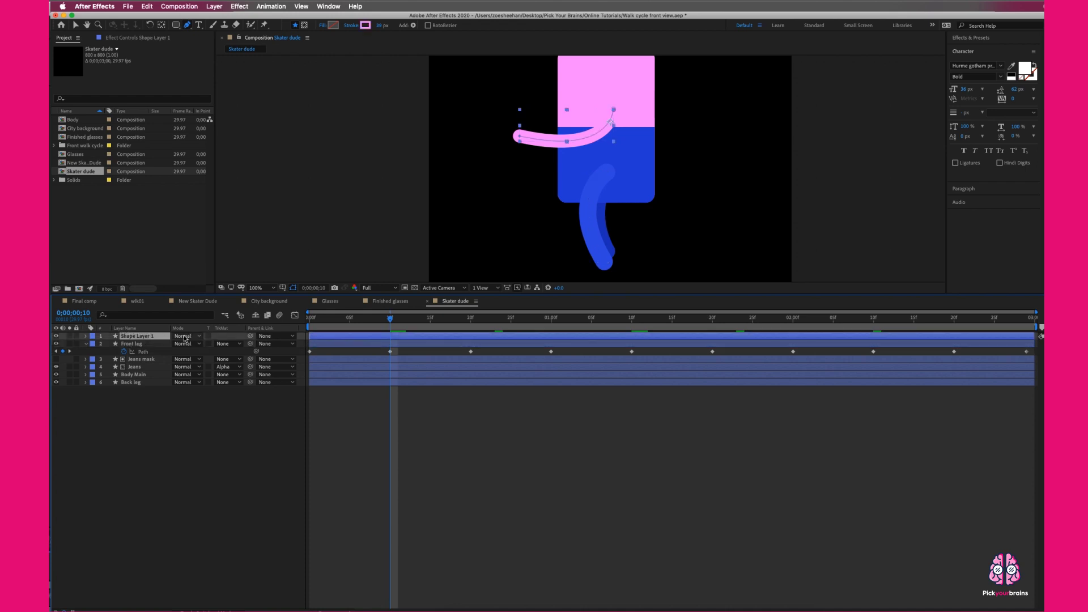
pyautogui.click(86, 336)
pyautogui.click(126, 360)
pyautogui.click(109, 361)
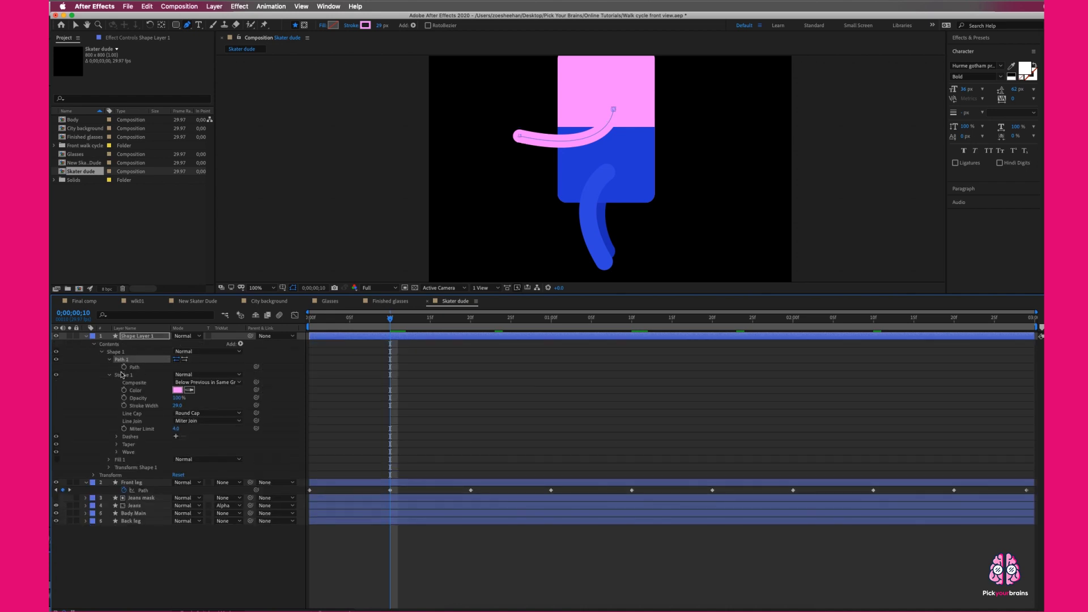
pyautogui.click(125, 367)
# - Reshape the arm at frame 10 so it bulges right at the elbow and the hand ends over the jeans
pyautogui.click(469, 416)
pyautogui.click(129, 361)
pyautogui.moveTo(519, 137); pyautogui.dragTo(595, 168)
pyautogui.moveTo(689, 188); pyautogui.dragTo(682, 145)
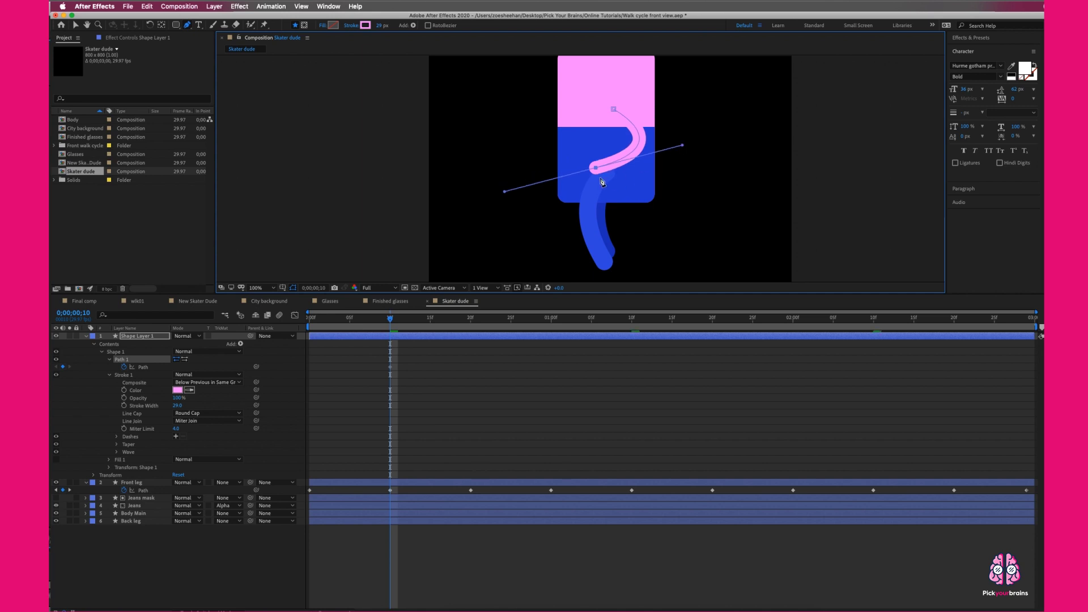
pyautogui.moveTo(599, 173); pyautogui.dragTo(619, 178)
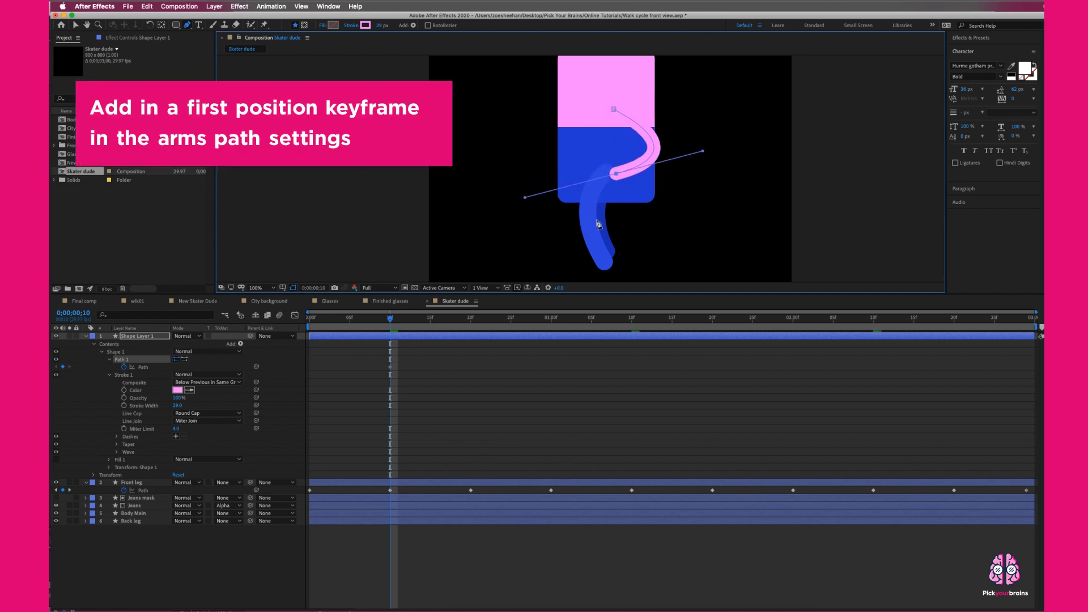
# - Pose the arm at frame 0 with the hand swung forward past the jeans' left edge in a smooth curve
pyautogui.moveTo(395, 318); pyautogui.dragTo(310, 317)
pyautogui.moveTo(617, 174); pyautogui.dragTo(561, 166)
pyautogui.moveTo(648, 144); pyautogui.dragTo(638, 154)
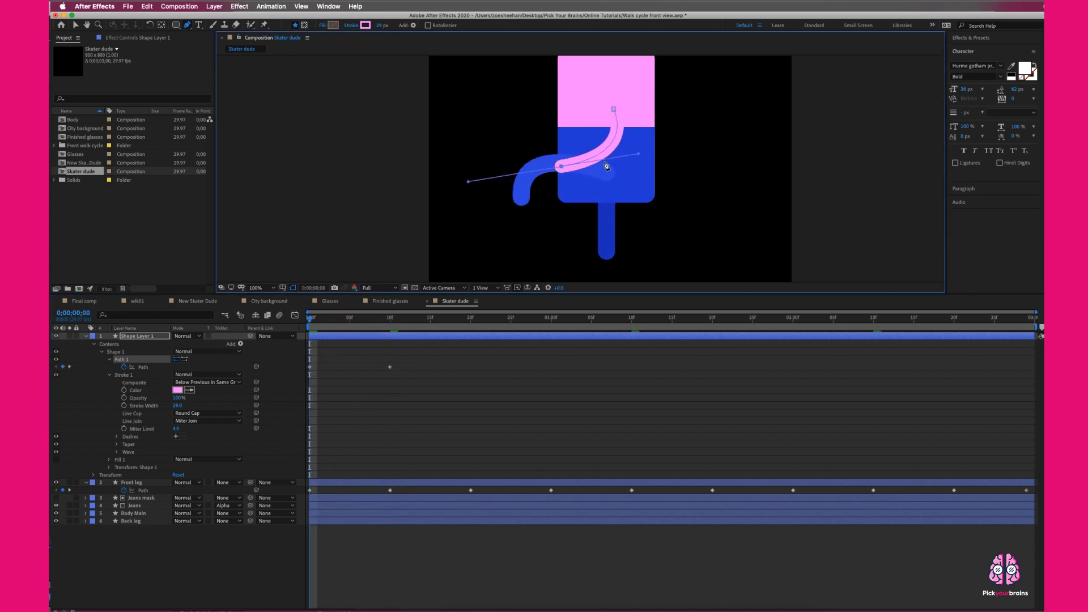
pyautogui.moveTo(558, 167); pyautogui.dragTo(545, 163)
pyautogui.moveTo(623, 151); pyautogui.dragTo(621, 161)
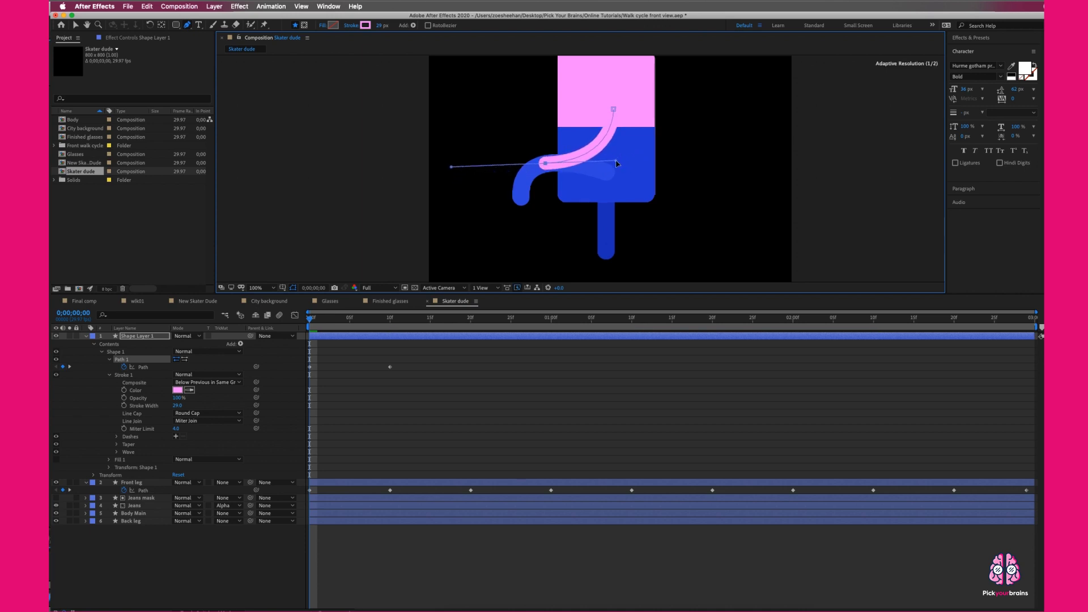
# - Pose the arm at frame 20 with the hand moved further back and its curve handle angled more steeply
pyautogui.moveTo(311, 319); pyautogui.dragTo(475, 320)
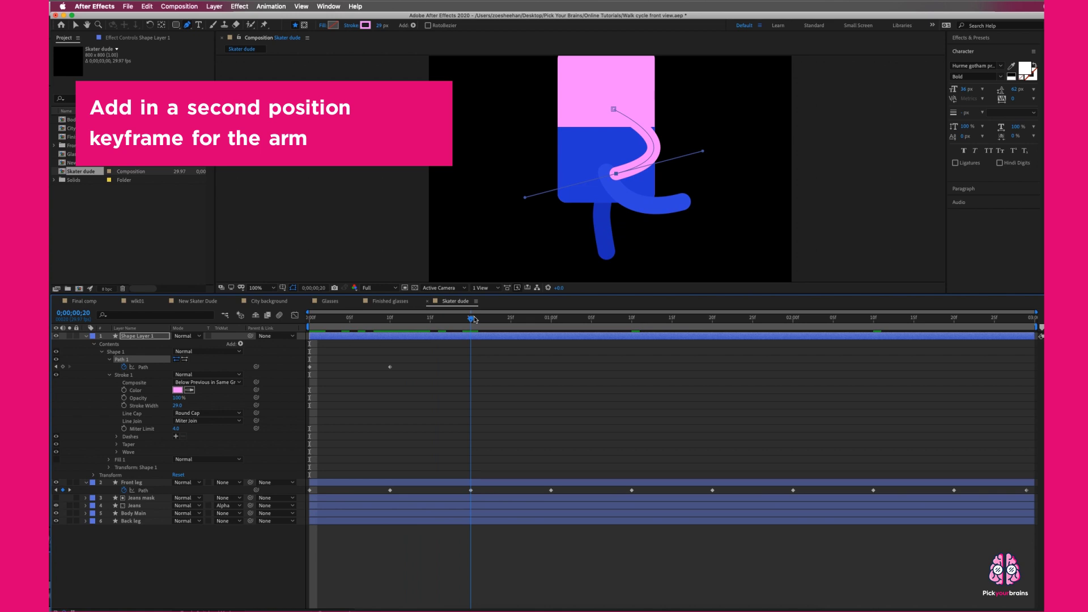
pyautogui.moveTo(702, 151); pyautogui.dragTo(672, 133)
pyautogui.moveTo(616, 175); pyautogui.dragTo(636, 176)
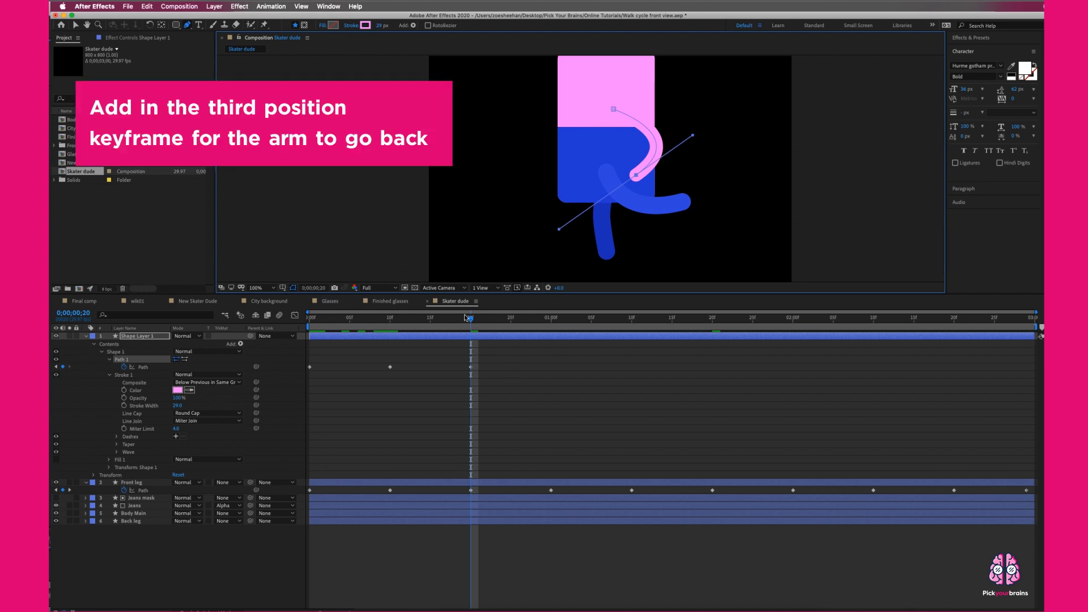
# - Copy the arm's three path keyframes to 0;00;01;00 and again to 0;00;02;00
pyautogui.moveTo(468, 317); pyautogui.dragTo(551, 318)
pyautogui.moveTo(519, 353); pyautogui.dragTo(304, 380)
pyautogui.press('v')
pyautogui.moveTo(522, 353); pyautogui.dragTo(306, 389)
pyautogui.press('super+v')
pyautogui.moveTo(550, 319); pyautogui.dragTo(795, 341)
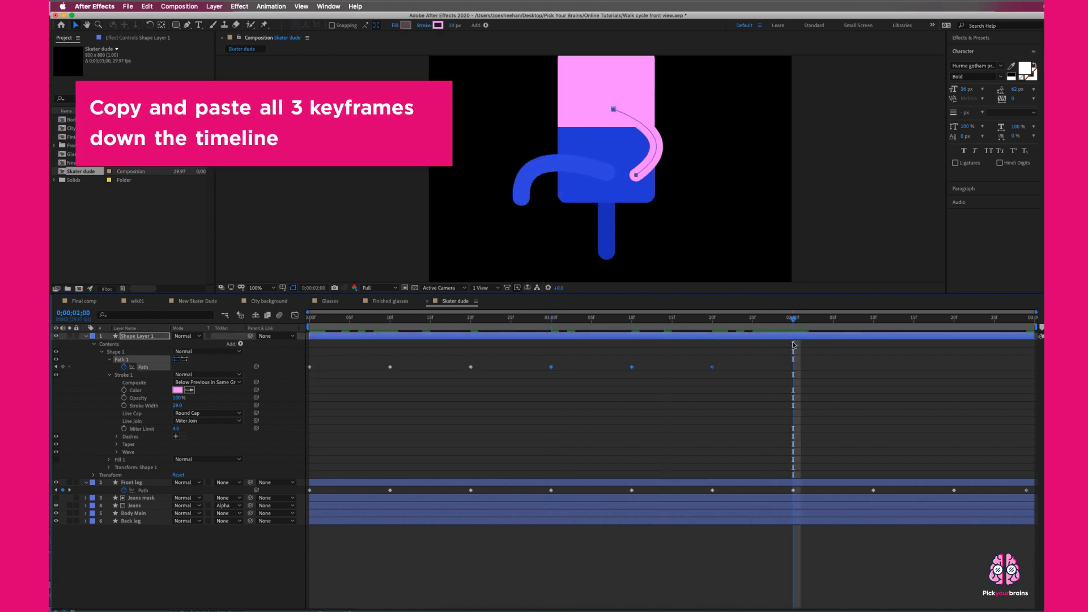
pyautogui.press('super+v')
# - Copy the arm's first path keyframe from frame 0 to 0;00;02;29
pyautogui.press('space')
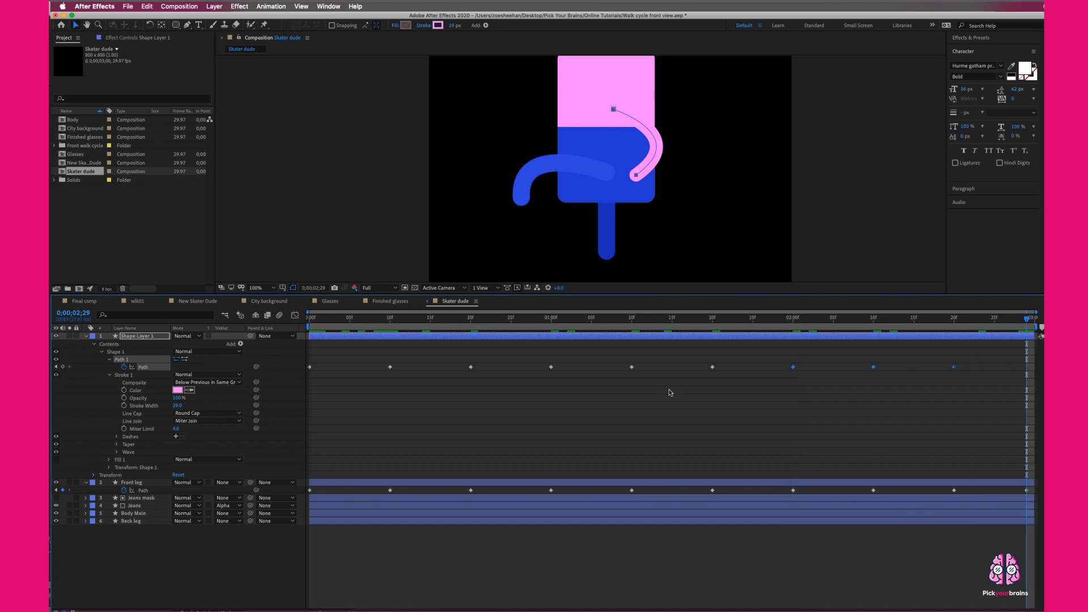
pyautogui.click(681, 404)
pyautogui.moveTo(334, 358); pyautogui.dragTo(307, 372)
pyautogui.press('super+c')
pyautogui.press('super+v')
# - Play back the arm swing and scrub through it to check its poses against the legs
pyautogui.press('space')
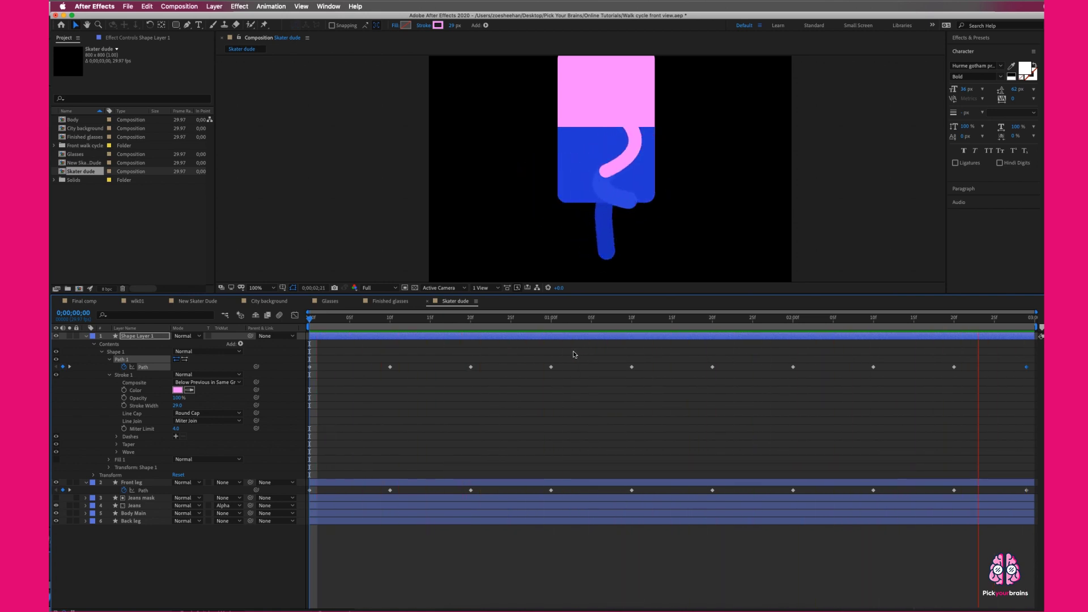
pyautogui.moveTo(630, 315); pyautogui.dragTo(552, 318)
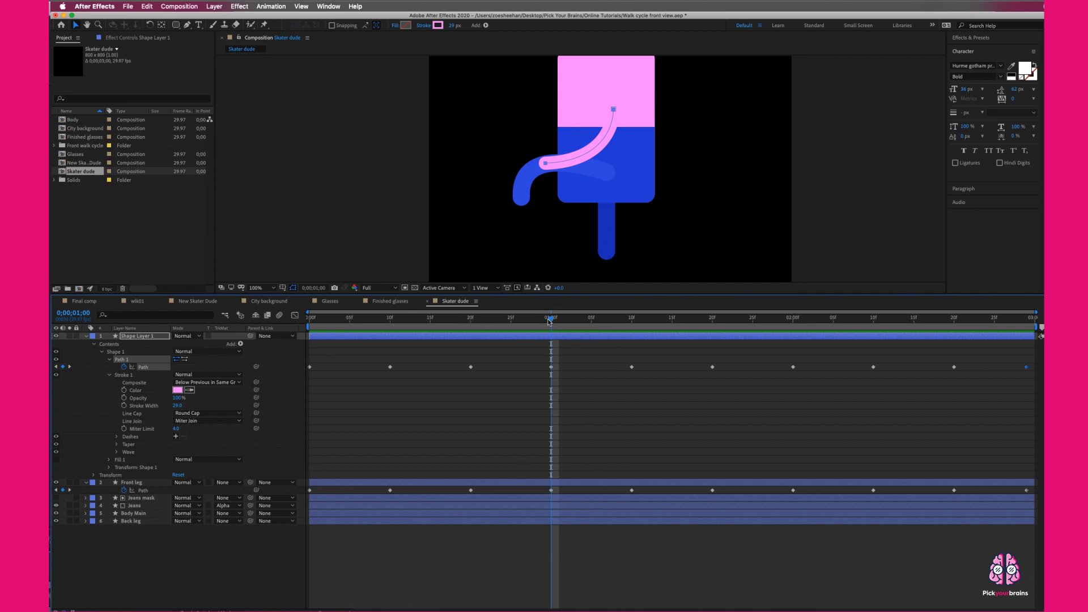
pyautogui.moveTo(549, 321); pyautogui.dragTo(473, 323)
# - Lighten the arm's stroke colour to FEACFF
pyautogui.click(425, 344)
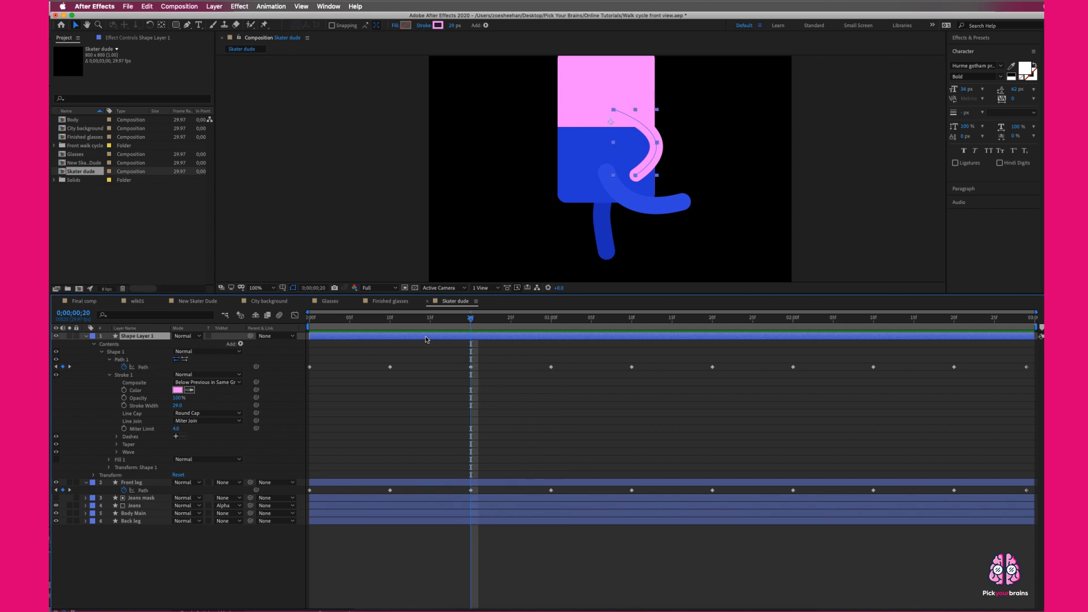
pyautogui.click(438, 25)
pyautogui.moveTo(489, 258); pyautogui.dragTo(476, 249)
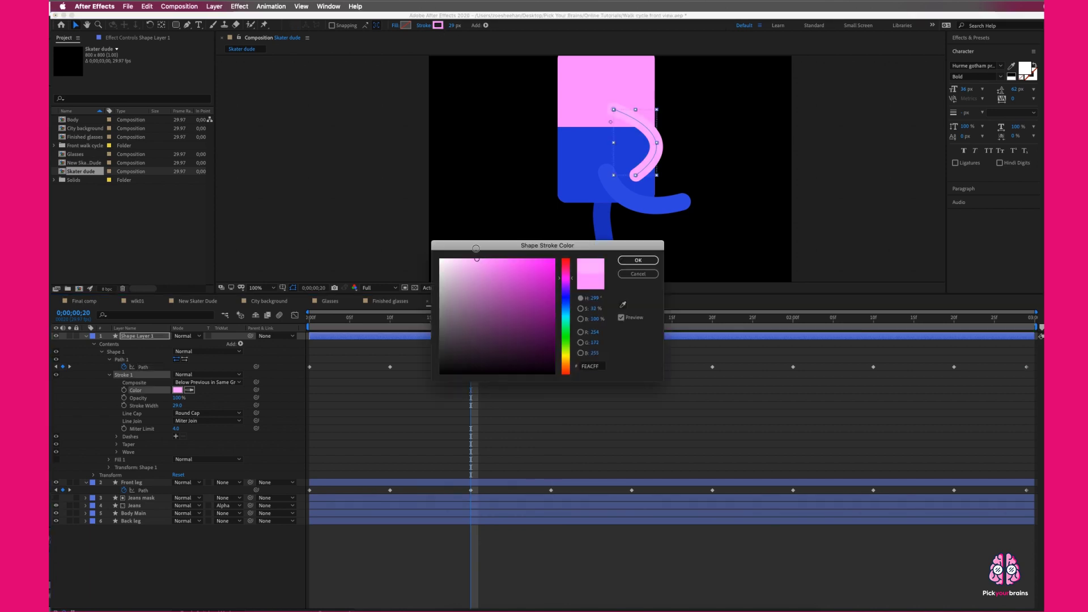
pyautogui.click(638, 261)
pyautogui.click(573, 360)
# - Play the animation from frame 0 to review the lighter arm
pyautogui.moveTo(469, 319); pyautogui.dragTo(289, 290)
pyautogui.press('space')
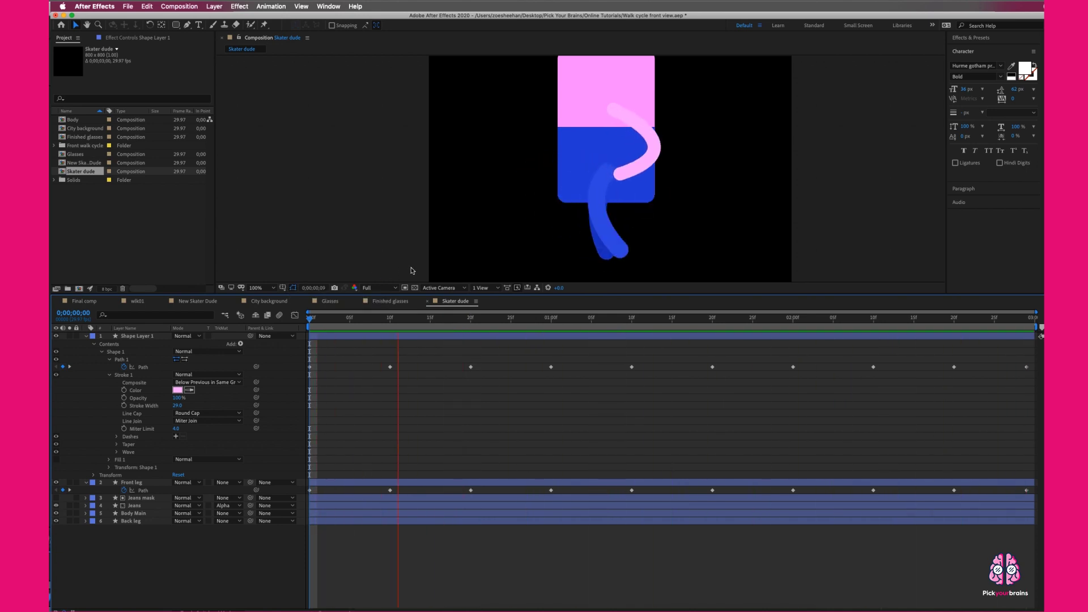
pyautogui.press('space')
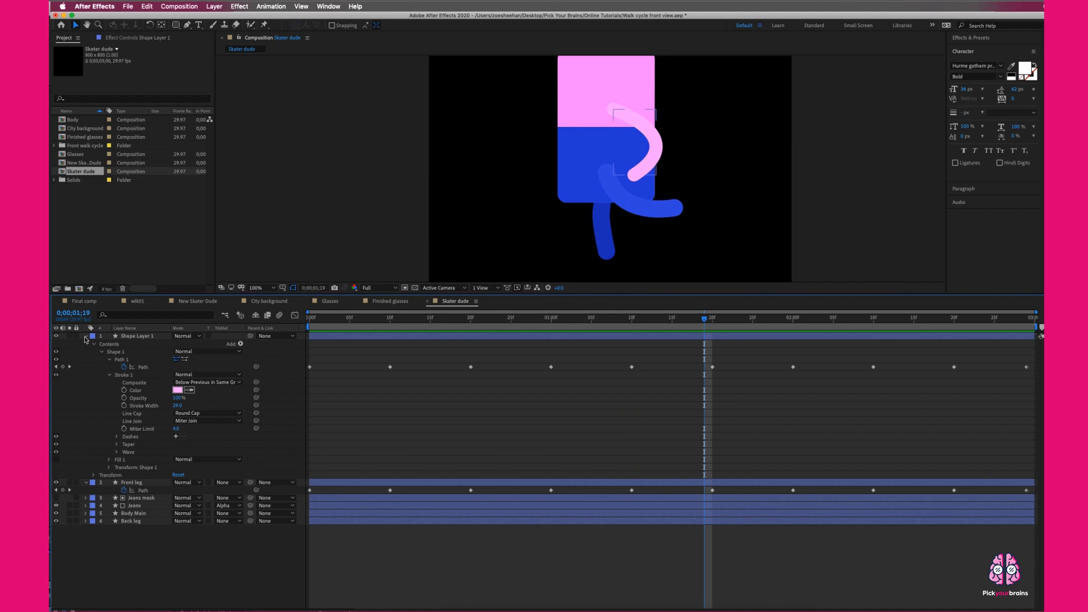
# - Collapse the open layer properties and rename the arm's shape layer as Front arm
pyautogui.click(86, 336)
pyautogui.click(85, 343)
pyautogui.rightClick(147, 337)
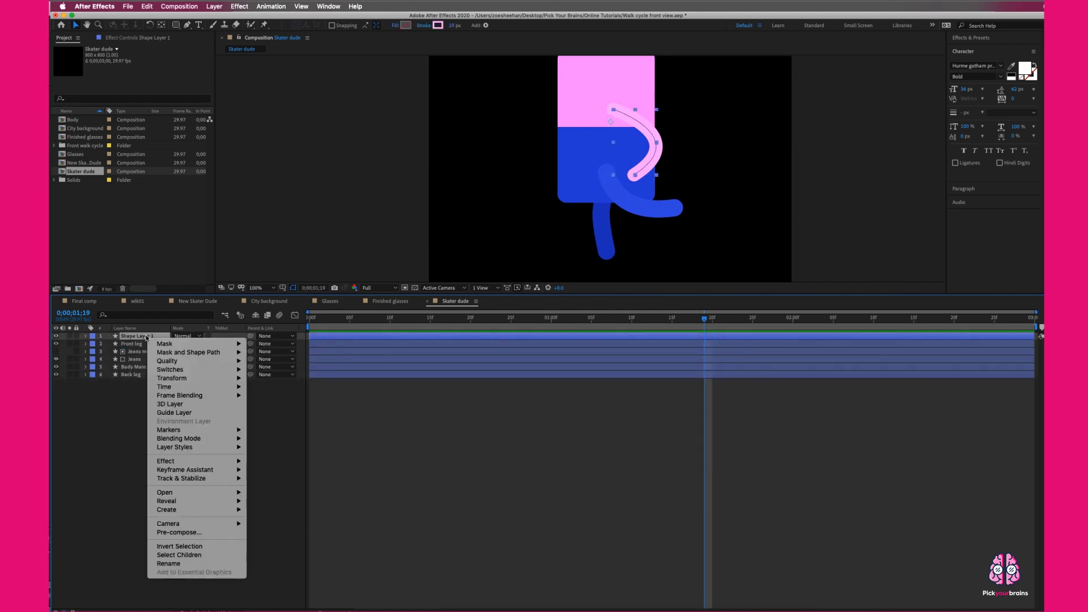
pyautogui.click(198, 563)
pyautogui.write('Front arm')
pyautogui.press('Return')
pyautogui.click(240, 456)
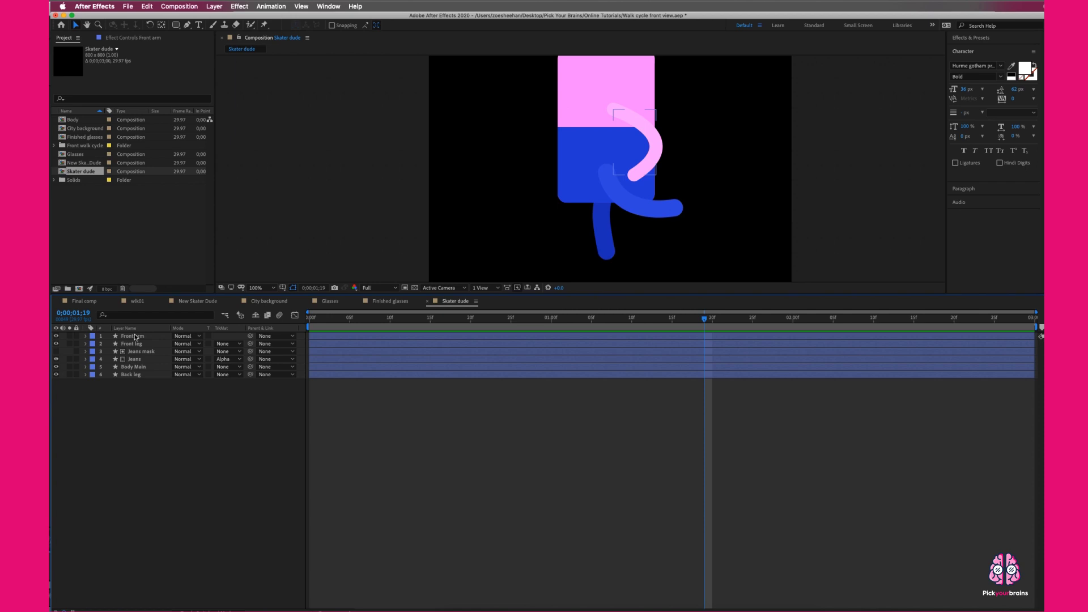
# - Create a new shape layer for the skateboard and set its Pen stroke to a dark purple
pyautogui.rightClick(150, 394)
pyautogui.moveTo(166, 402)
pyautogui.click(317, 459)
pyautogui.click(187, 25)
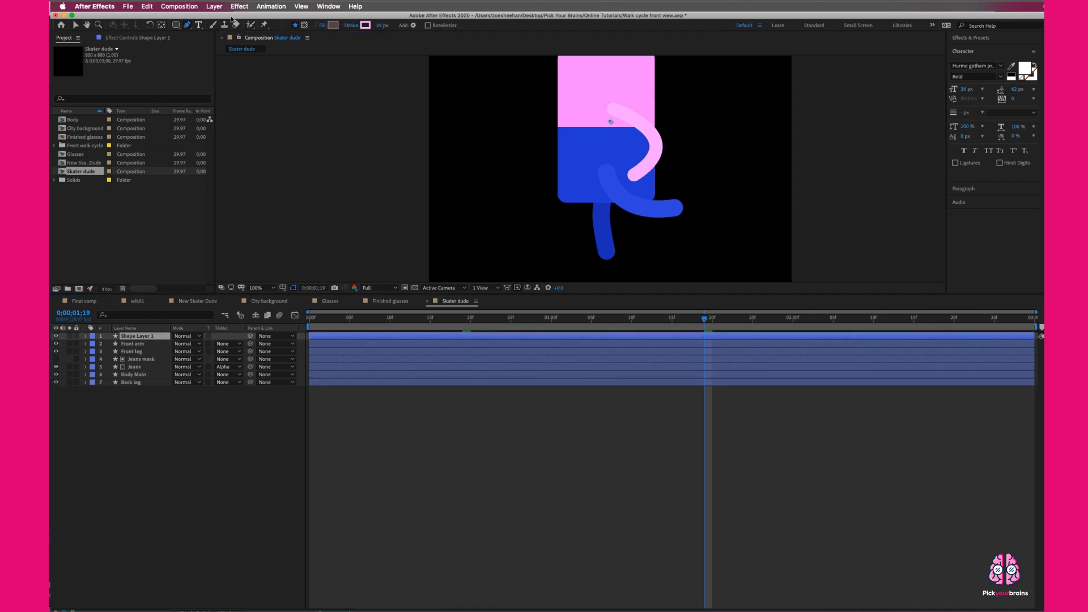
pyautogui.click(366, 25)
pyautogui.moveTo(469, 294)
pyautogui.mouseDown()
pyautogui.moveTo(423, 291)
pyautogui.moveTo(417, 313)
pyautogui.moveTo(521, 313)
pyautogui.moveTo(562, 327)
pyautogui.mouseUp()
pyautogui.click(638, 260)
# - Draw a four-point skateboard deck beneath the feet, with a flat middle and both ends angled upward
pyautogui.click(512, 236)
pyautogui.click(531, 247)
pyautogui.click(652, 248)
pyautogui.click(668, 235)
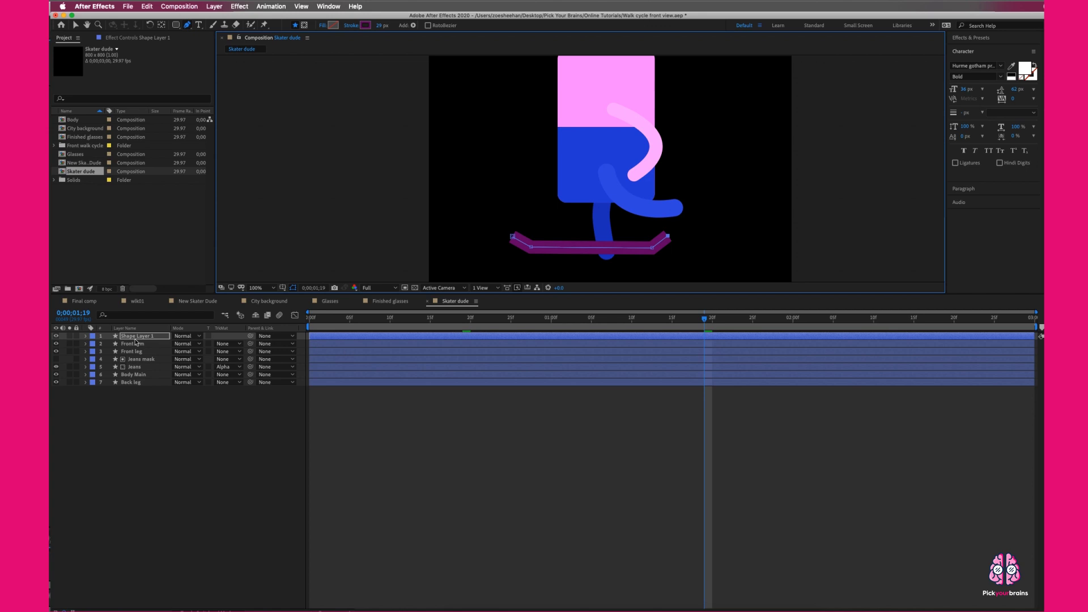
# - Set the skateboard deck stroke's line cap to Round Cap and collapse the layer's properties
pyautogui.click(86, 336)
pyautogui.click(94, 344)
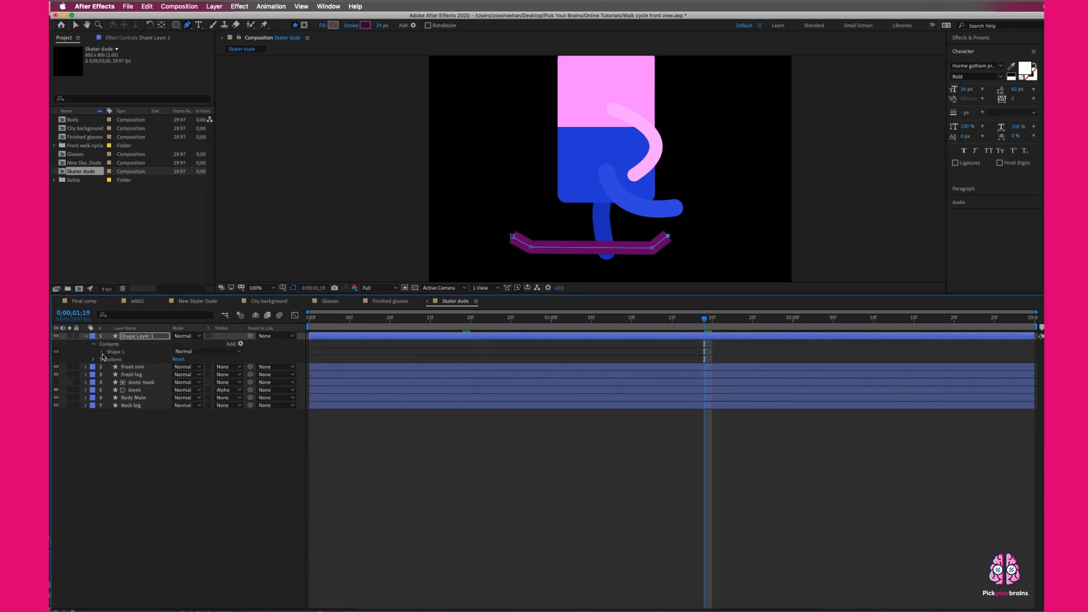
pyautogui.click(102, 352)
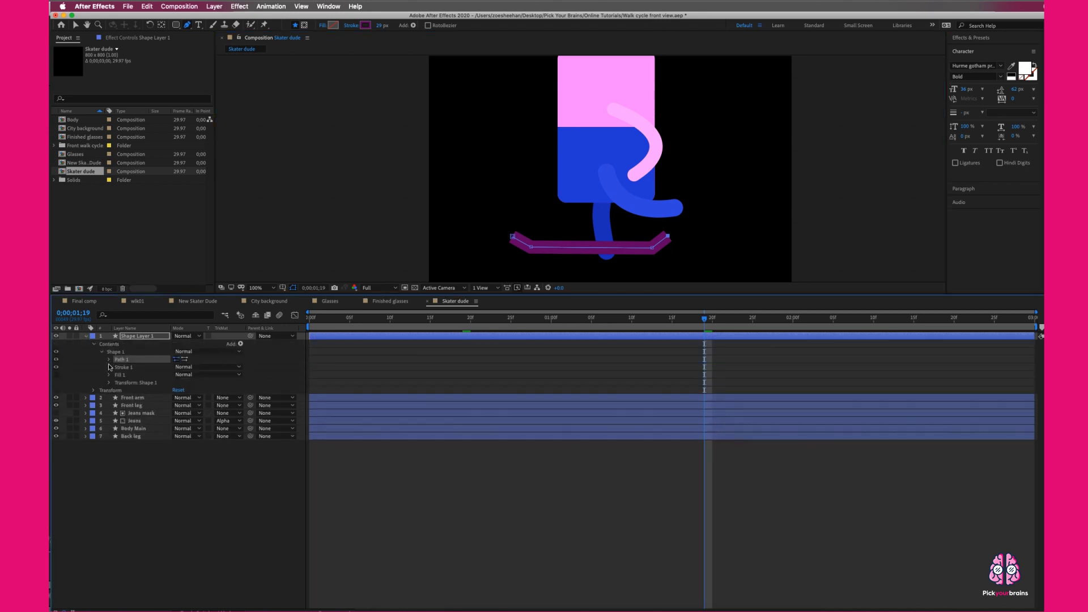
pyautogui.click(109, 367)
pyautogui.click(215, 406)
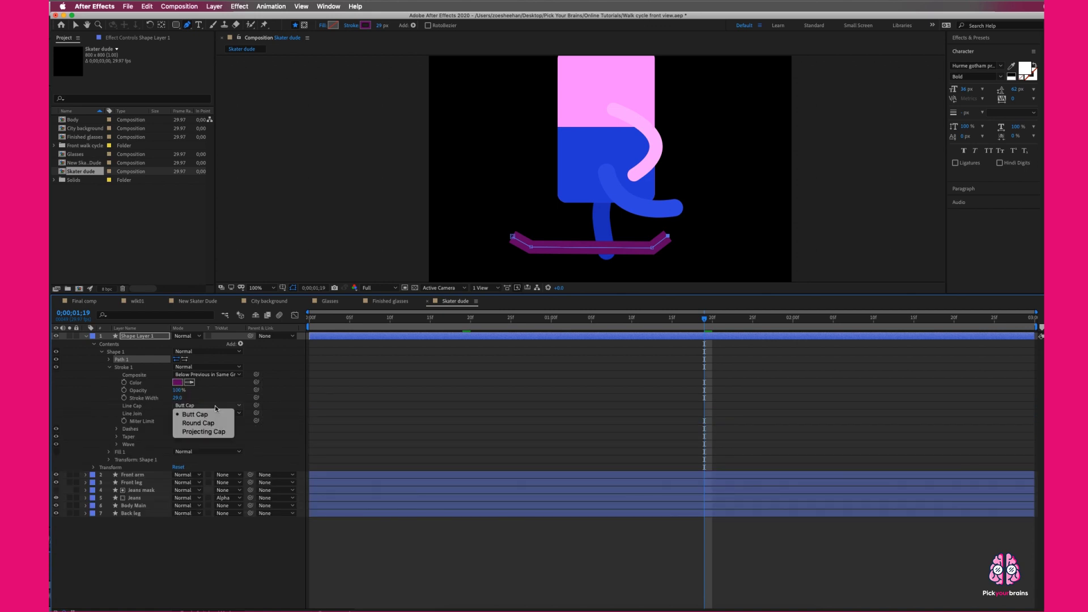
pyautogui.click(165, 383)
pyautogui.click(86, 336)
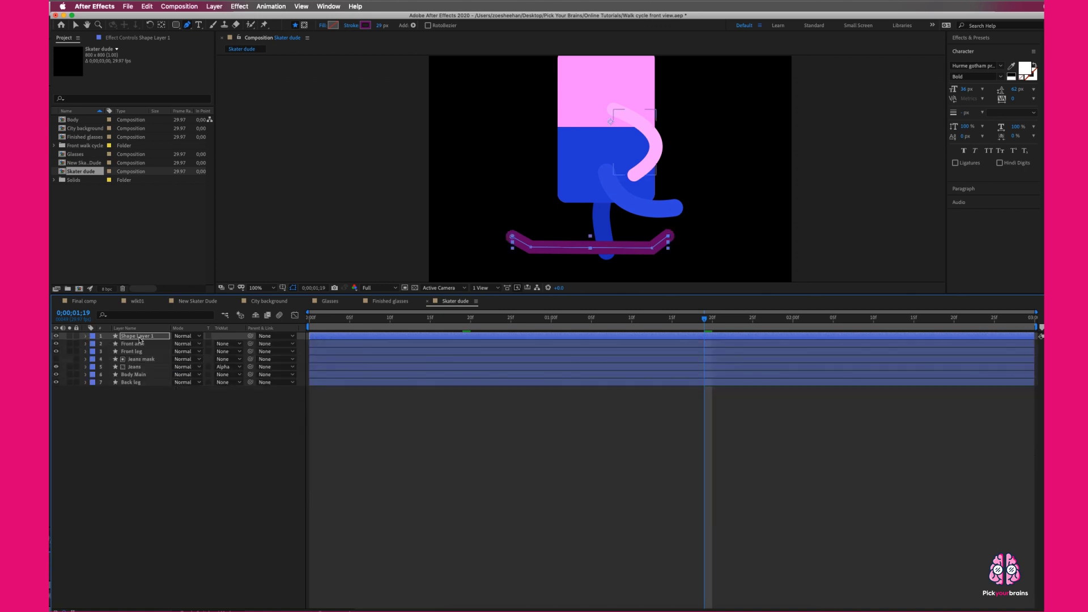
# - Rename the skateboard's shape layer as Skateboard deck and place it at the bottom of the layer stack, behind Back leg
pyautogui.rightClick(145, 336)
pyautogui.click(214, 563)
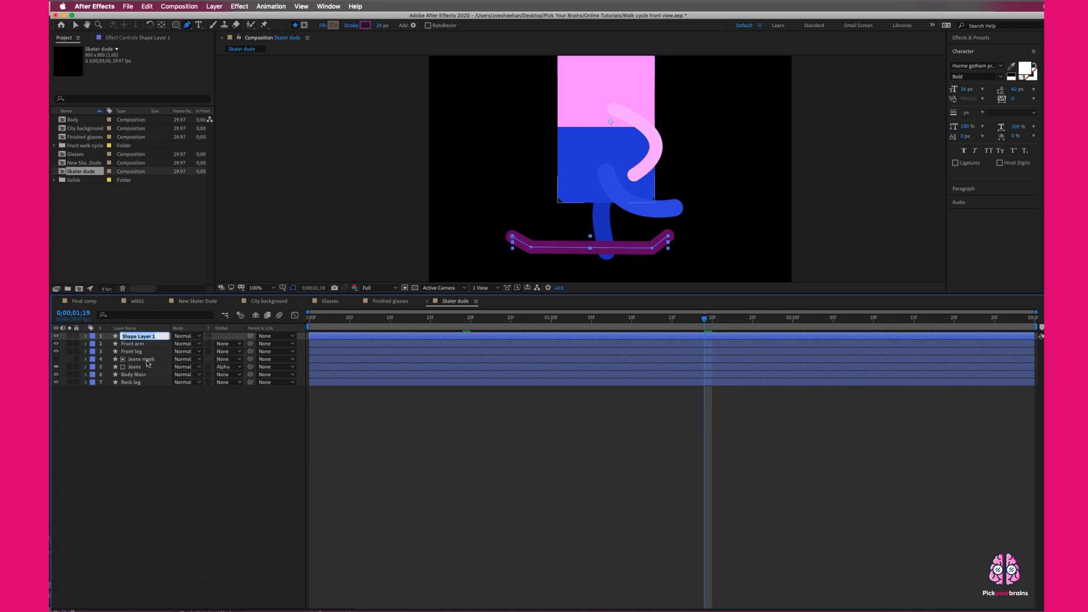
pyautogui.write('Skateboard deck')
pyautogui.press('Return')
pyautogui.moveTo(148, 341); pyautogui.dragTo(144, 393)
# - Shift the skateboard deck slightly to sit centred under the standing foot, with its anchor point at the deck's middle
pyautogui.click(76, 26)
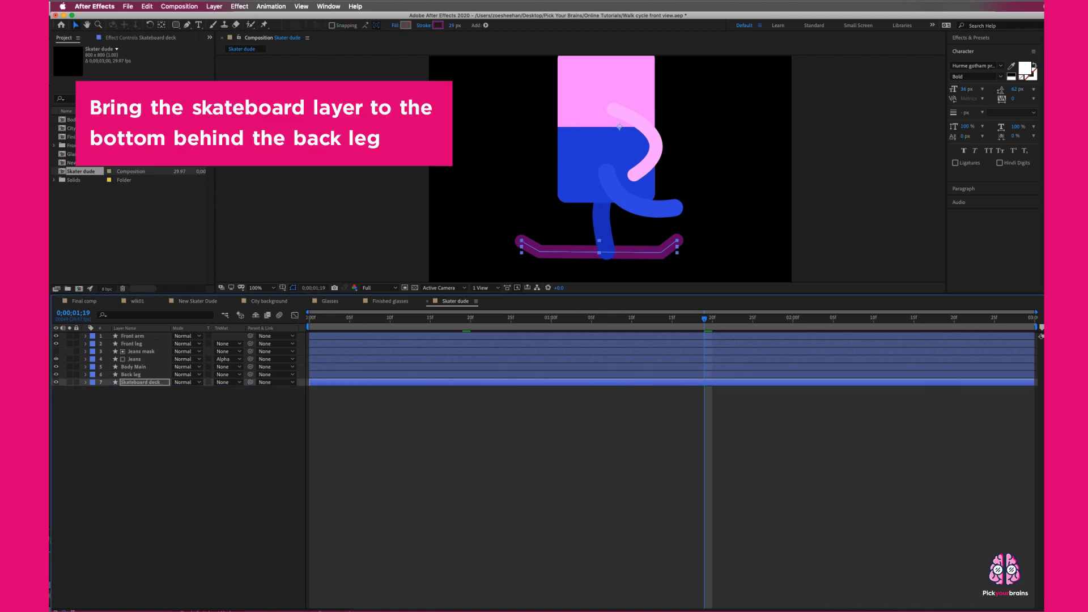
pyautogui.moveTo(628, 132); pyautogui.dragTo(609, 258)
pyautogui.click(153, 382)
pyautogui.click(86, 382)
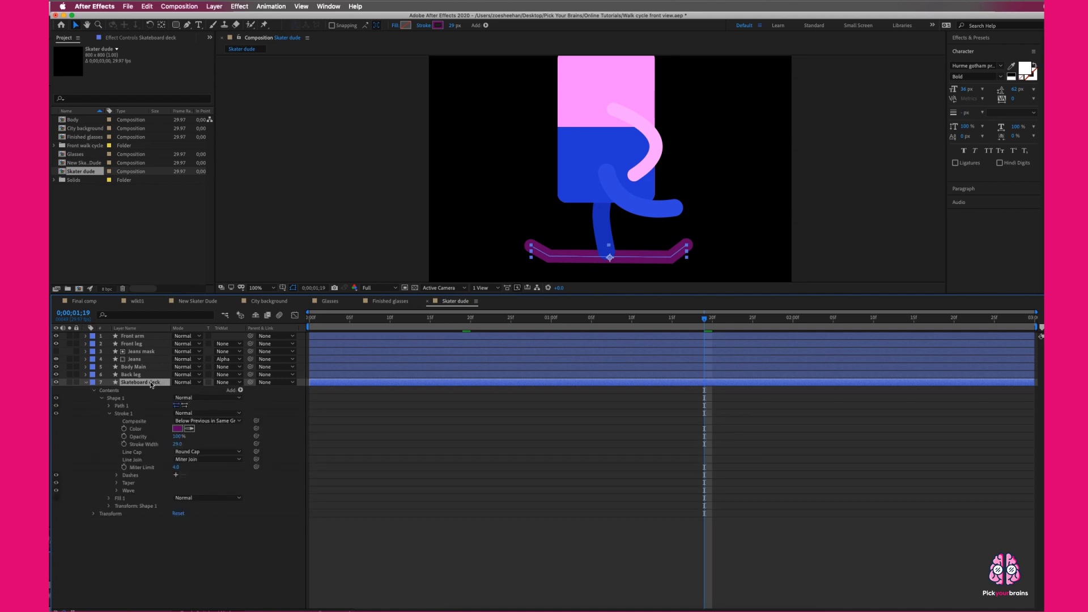
pyautogui.click(85, 383)
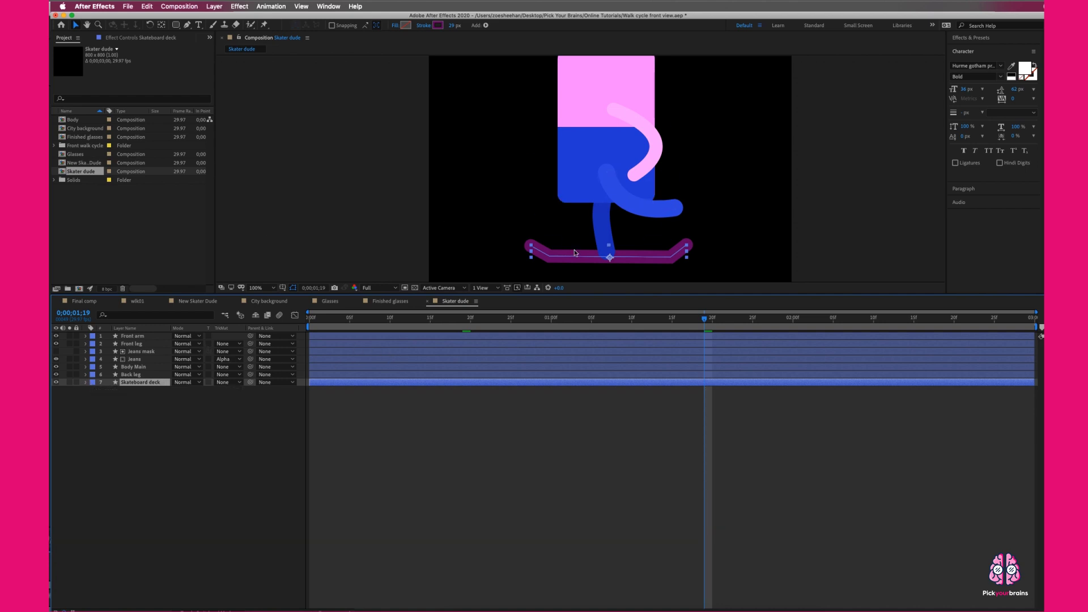
# - Go to the front leg's path keyframe at frame 10 and expand the skateboard deck's shape properties
pyautogui.click(139, 336)
pyautogui.click(143, 344)
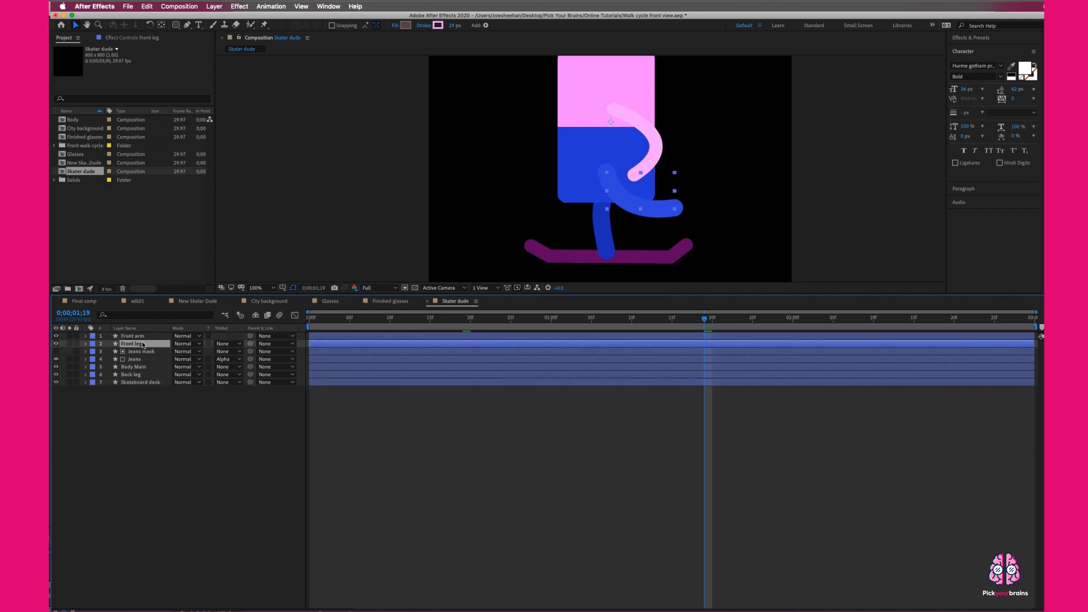
pyautogui.press('u')
pyautogui.click(390, 321)
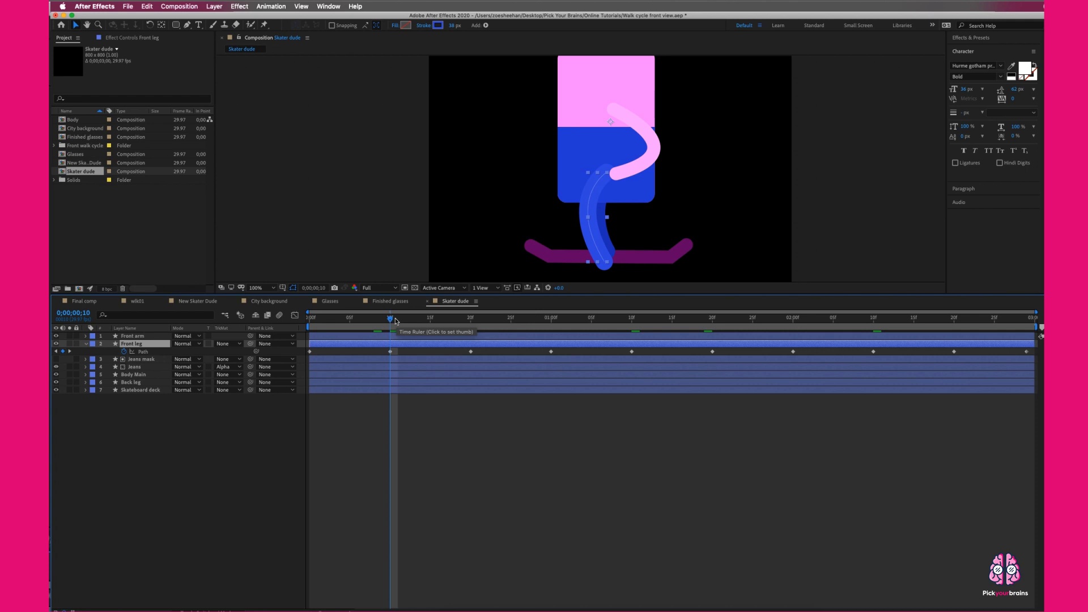
pyautogui.click(138, 391)
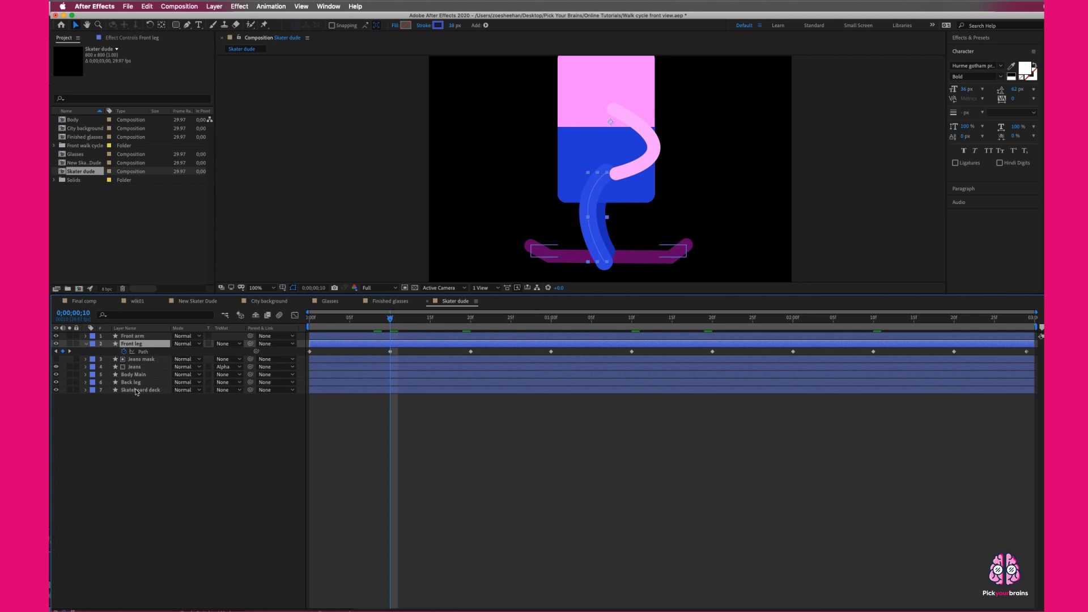
pyautogui.click(85, 390)
pyautogui.click(123, 414)
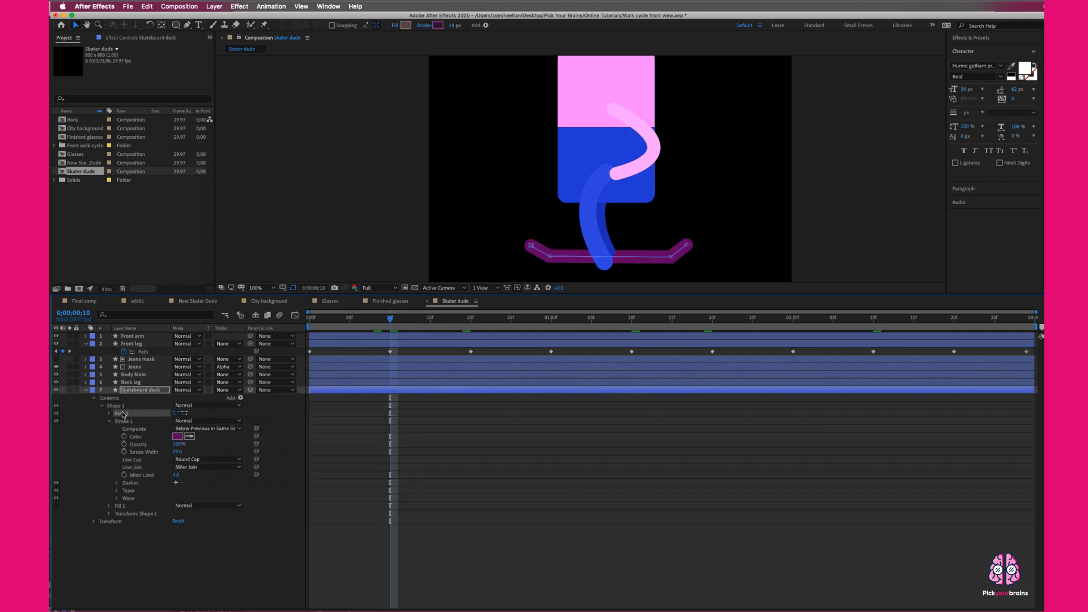
# - Try to add a vertex at the middle of the skateboard deck's path and pull it slightly down without keyframing
pyautogui.click(187, 25)
pyautogui.click(187, 26)
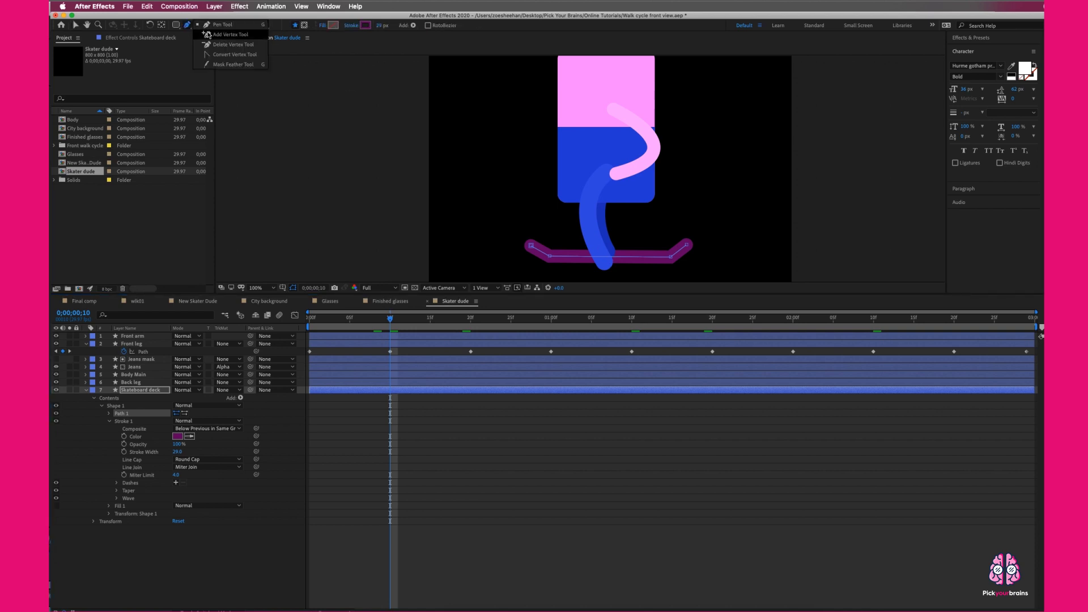
pyautogui.click(207, 34)
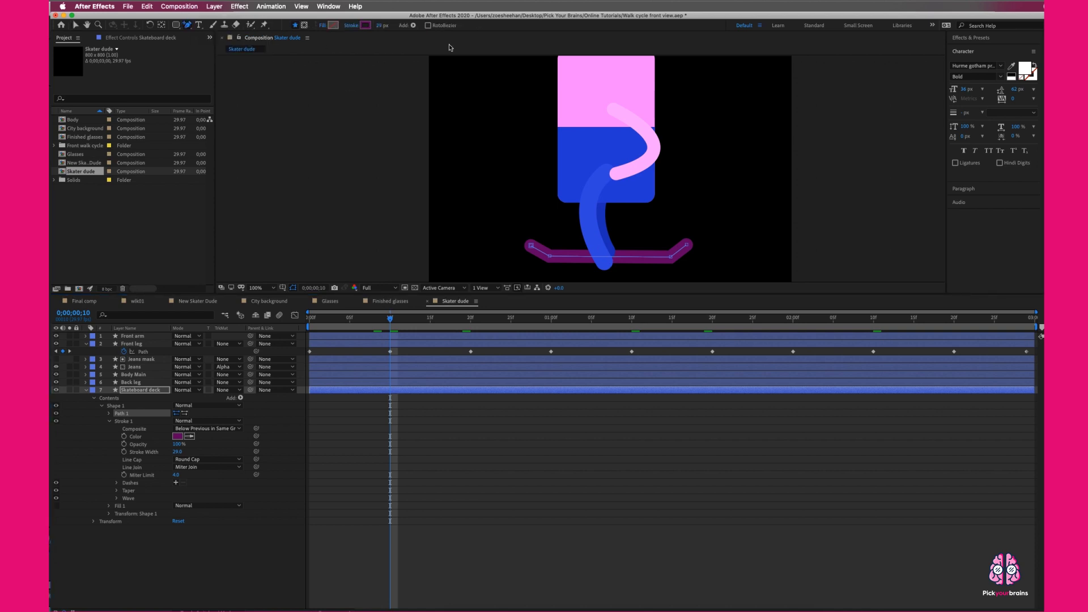
pyautogui.click(613, 261)
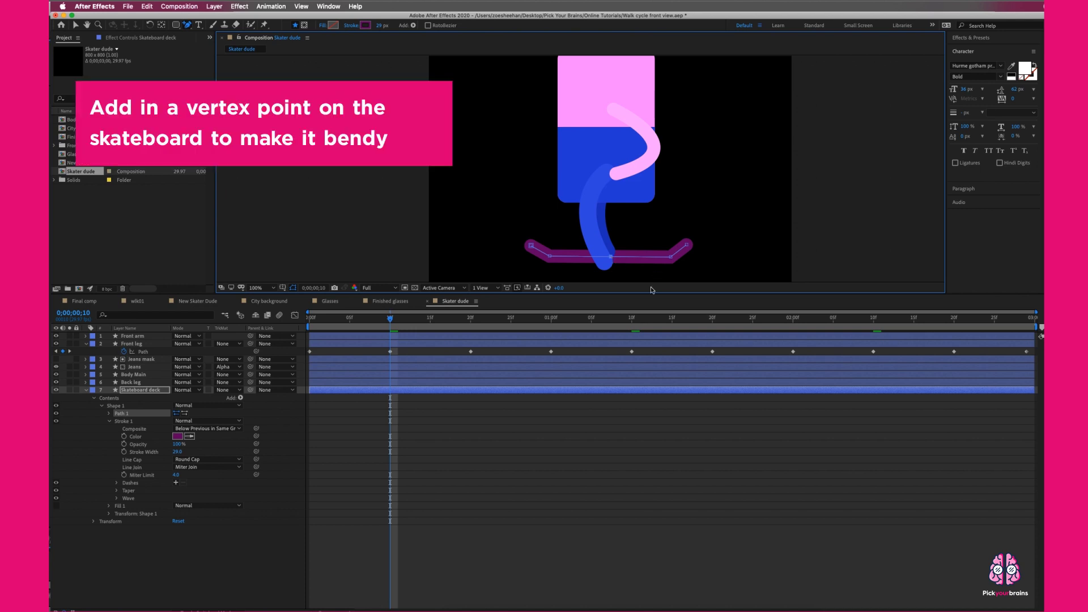
pyautogui.click(111, 414)
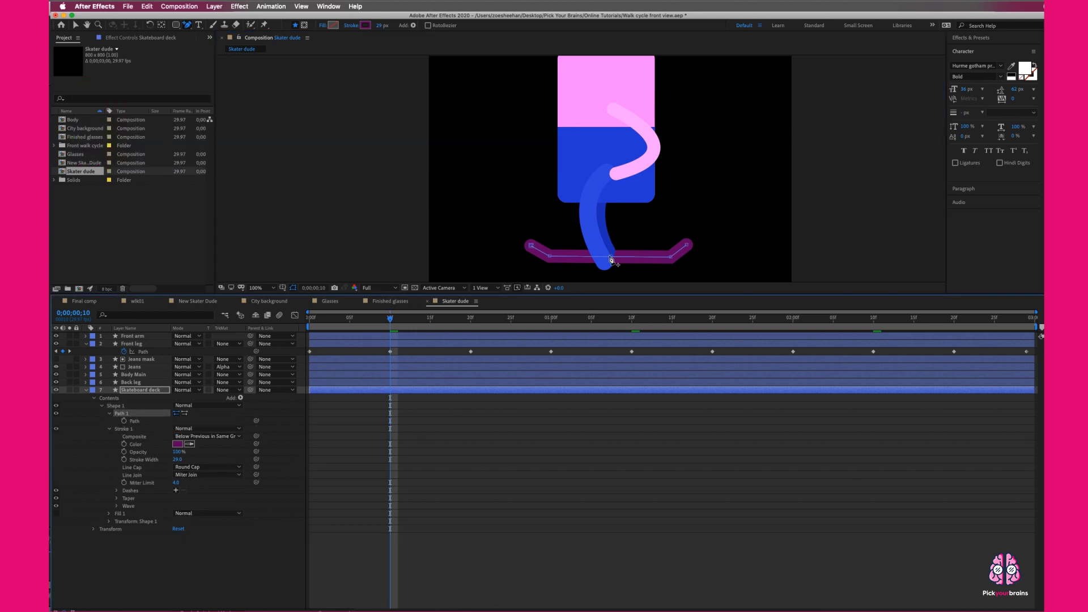
pyautogui.click(75, 25)
pyautogui.moveTo(611, 257); pyautogui.dragTo(612, 262)
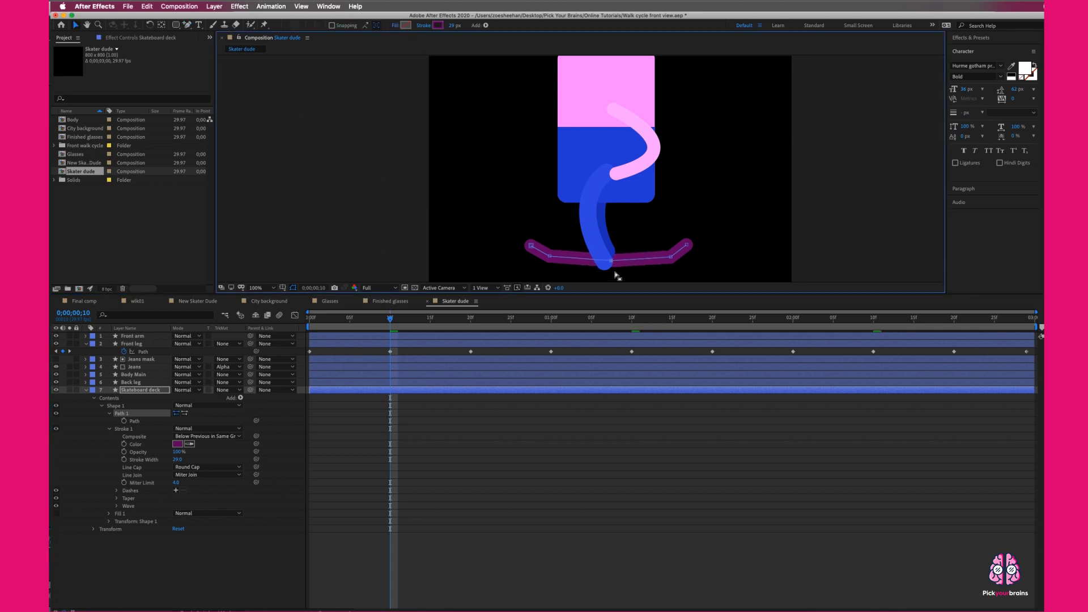
pyautogui.moveTo(394, 327); pyautogui.dragTo(288, 318)
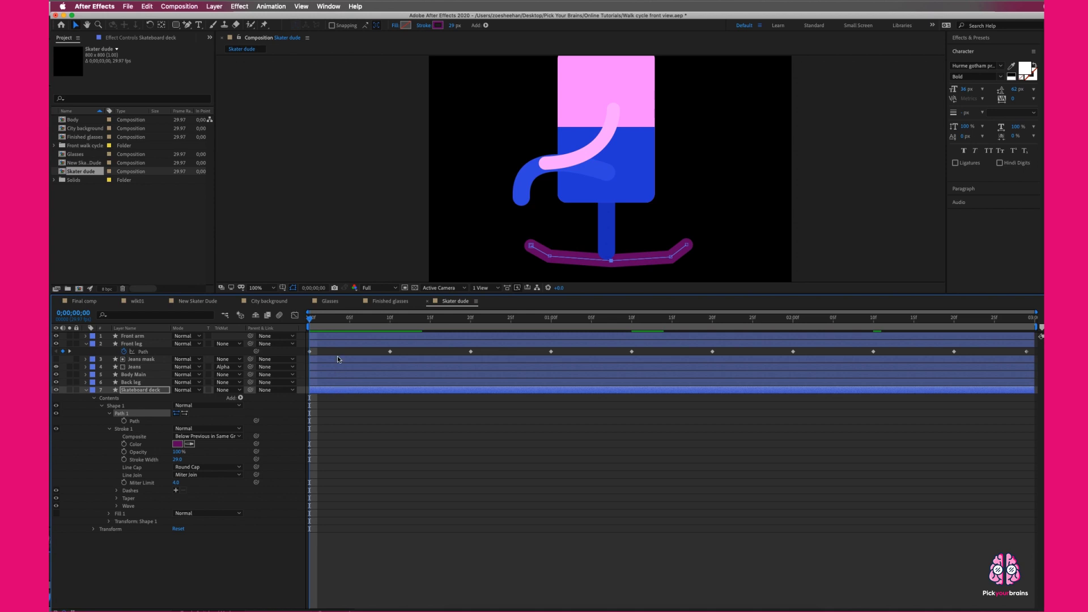
pyautogui.press('k')
# - Enable path keyframing on the skateboard deck at frame 10 and add a vertex at the middle of its path
pyautogui.click(124, 421)
pyautogui.click(515, 435)
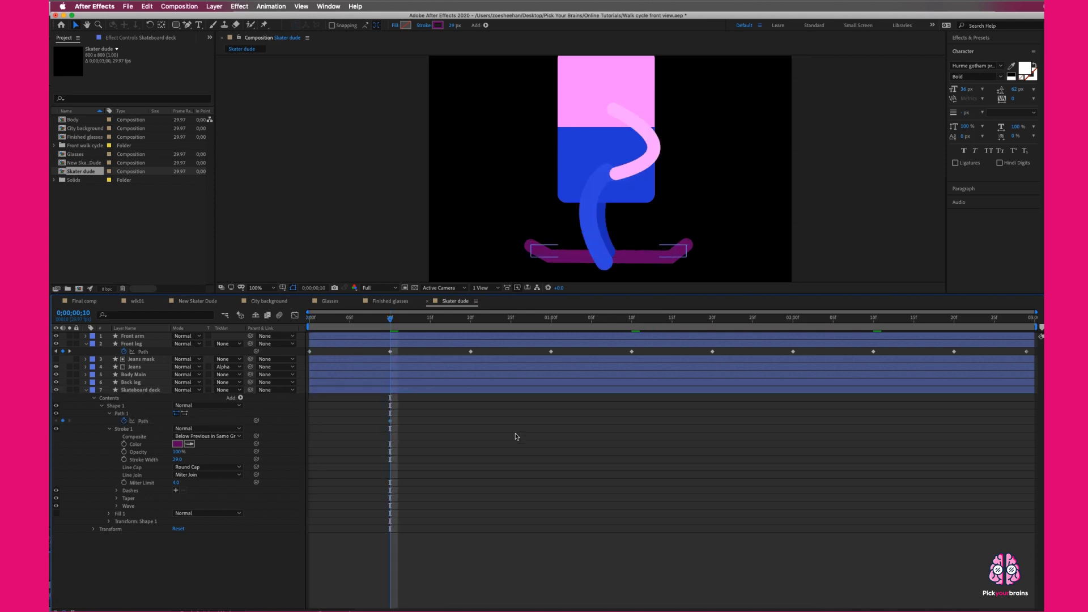
pyautogui.click(148, 391)
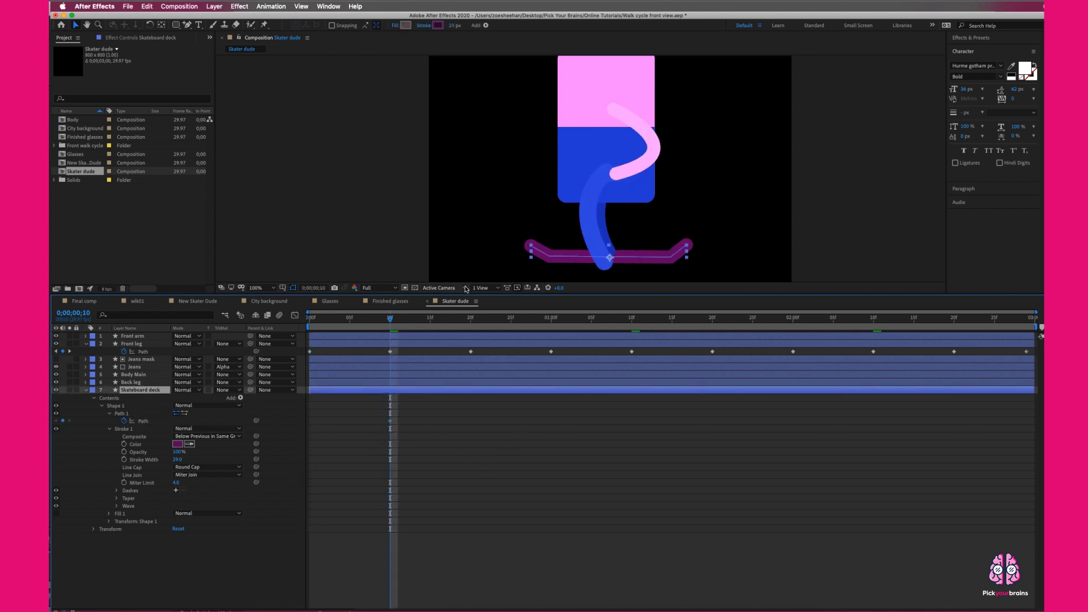
pyautogui.click(187, 25)
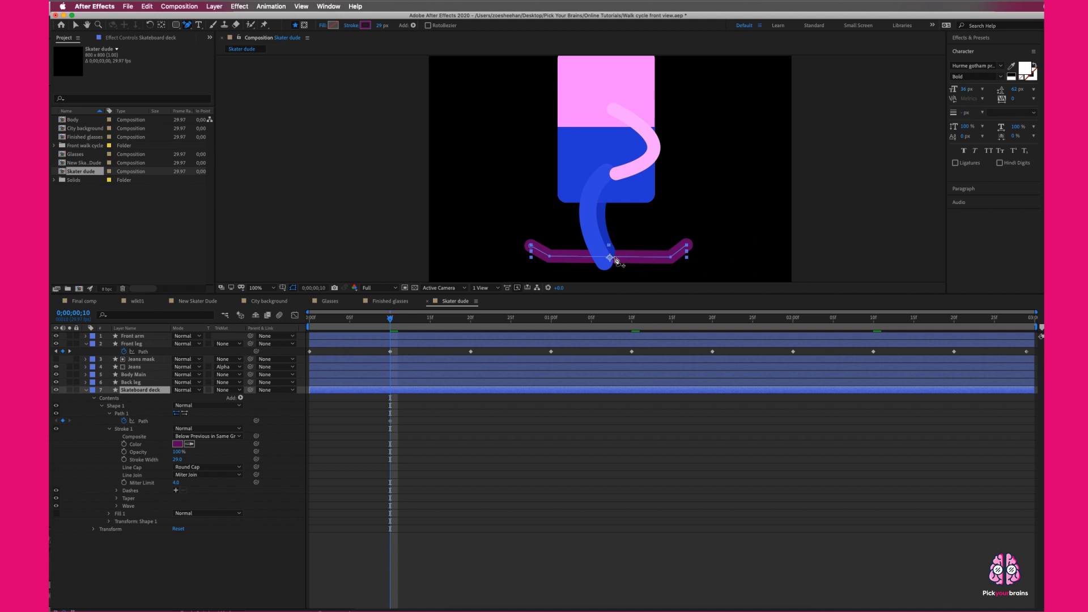
pyautogui.click(611, 257)
# - Bend the deck slightly down at its middle vertex at frame 10 and straighten it at frame 0
pyautogui.click(77, 24)
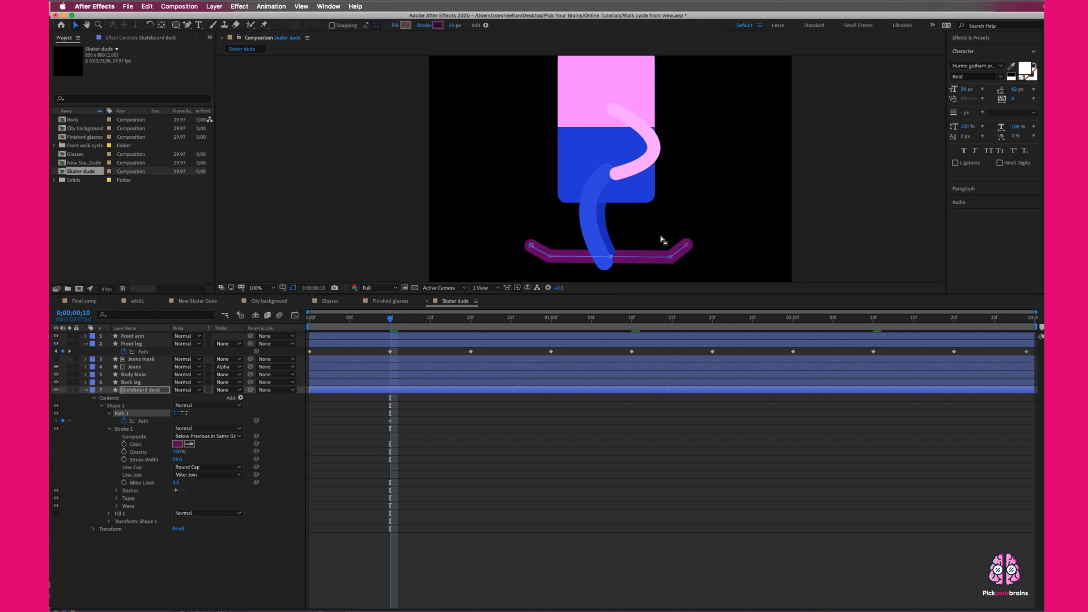
pyautogui.moveTo(611, 257); pyautogui.dragTo(612, 261)
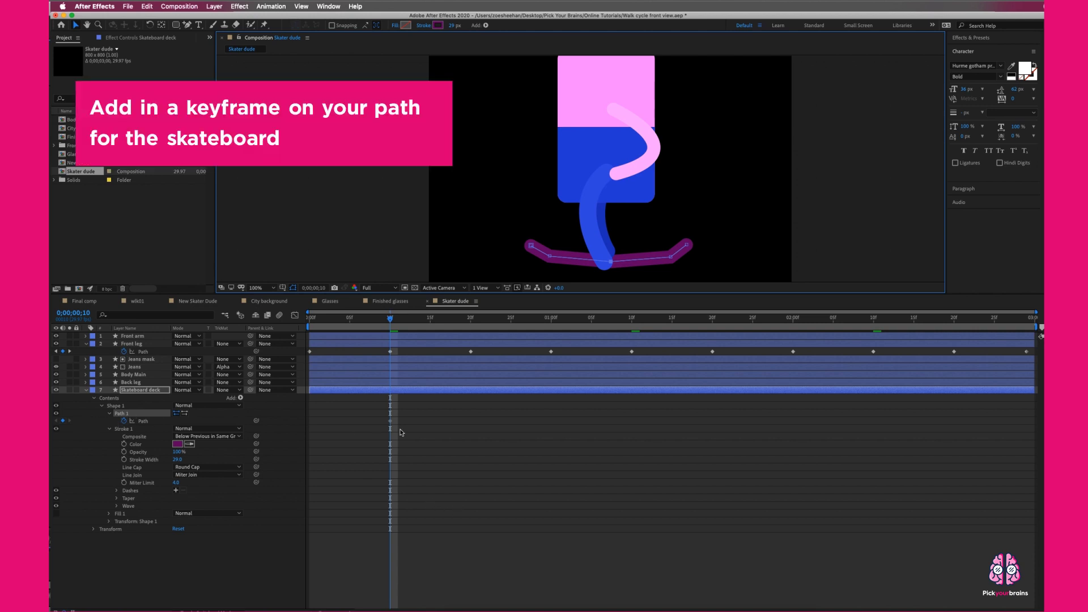
pyautogui.click(419, 424)
pyautogui.moveTo(390, 319); pyautogui.dragTo(304, 321)
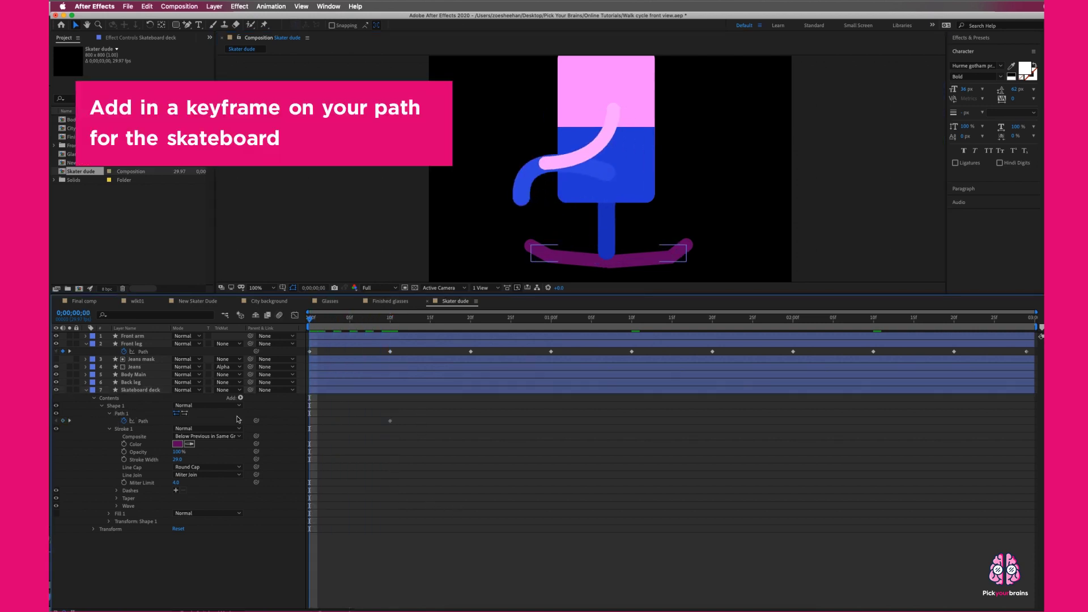
pyautogui.click(130, 414)
pyautogui.moveTo(610, 262); pyautogui.dragTo(611, 259)
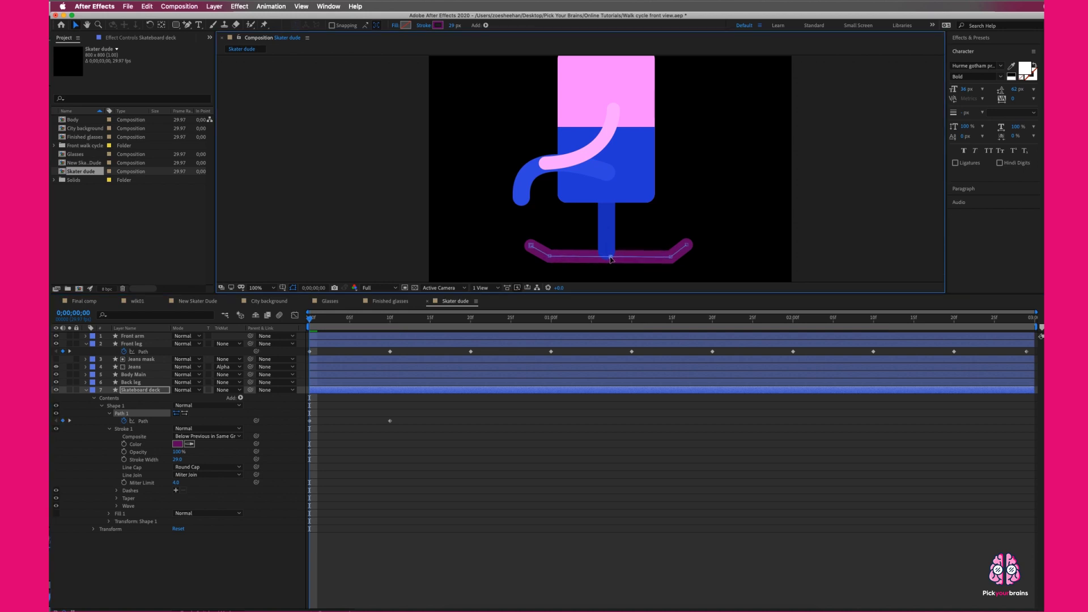
pyautogui.click(528, 435)
# - Copy the deck's bent path keyframe to frame 20 and its straight frame 0 keyframe to 1 second
pyautogui.moveTo(310, 320); pyautogui.dragTo(470, 323)
pyautogui.click(389, 421)
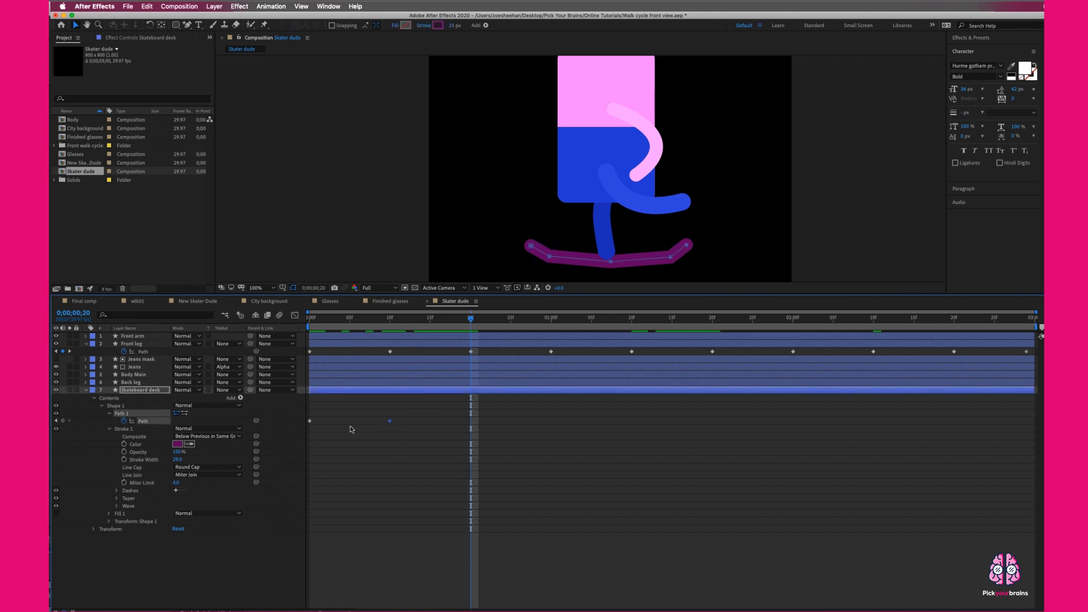
pyautogui.moveTo(470, 319); pyautogui.dragTo(551, 320)
pyautogui.moveTo(347, 411); pyautogui.dragTo(308, 429)
pyautogui.hotkey('ctrl', 'c')
pyautogui.hotkey('ctrl', 'v')
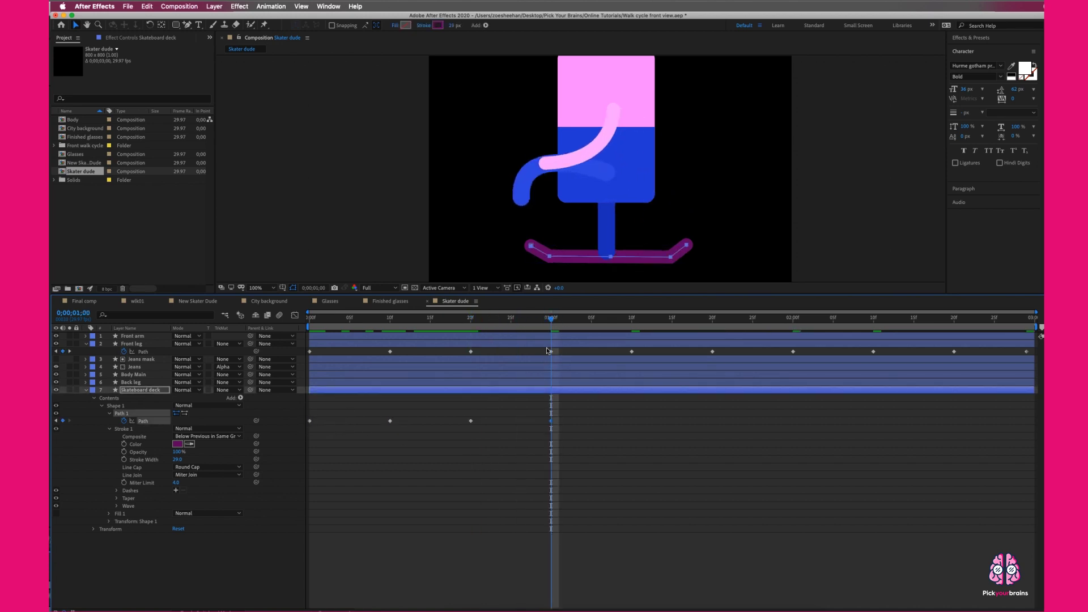
# - Play the animation from frame 0 to review the deck's first bending cycle
pyautogui.press('space')
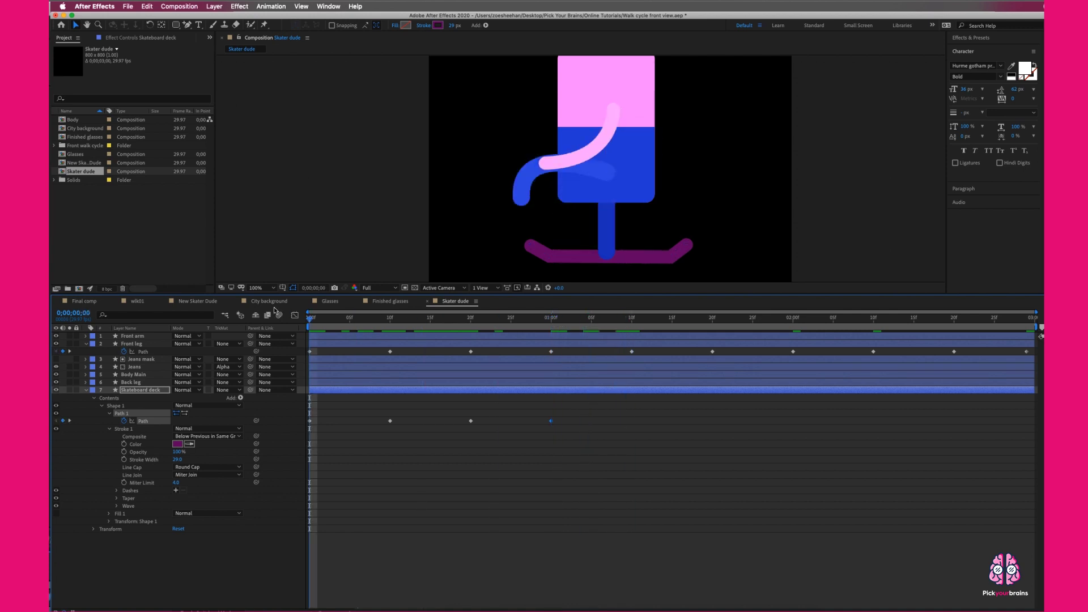
pyautogui.press('space')
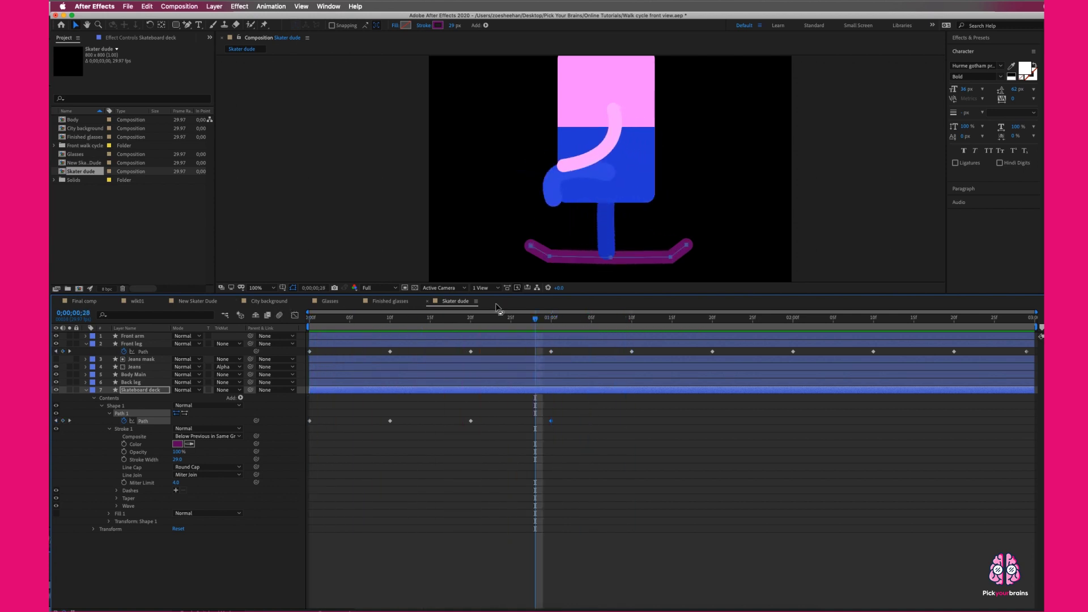
pyautogui.press('space')
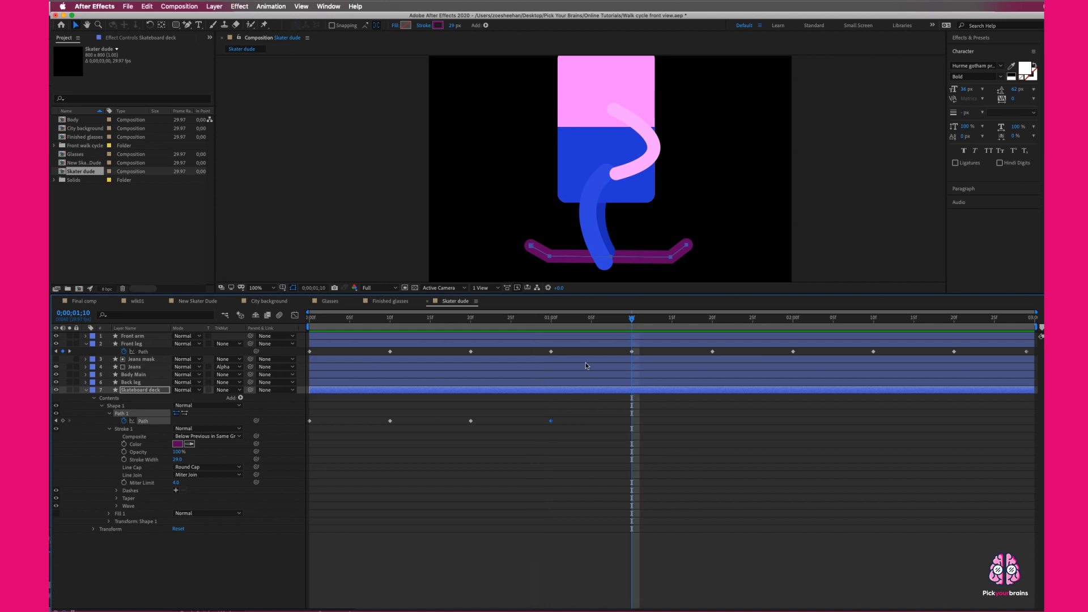
# - Copy the deck's path keyframes from frames 10 and 20 to 1:10, and the frame 0 keyframe to 2:00
pyautogui.moveTo(495, 405); pyautogui.dragTo(376, 436)
pyautogui.press('super+c')
pyautogui.press('super+v')
pyautogui.moveTo(640, 322); pyautogui.dragTo(793, 321)
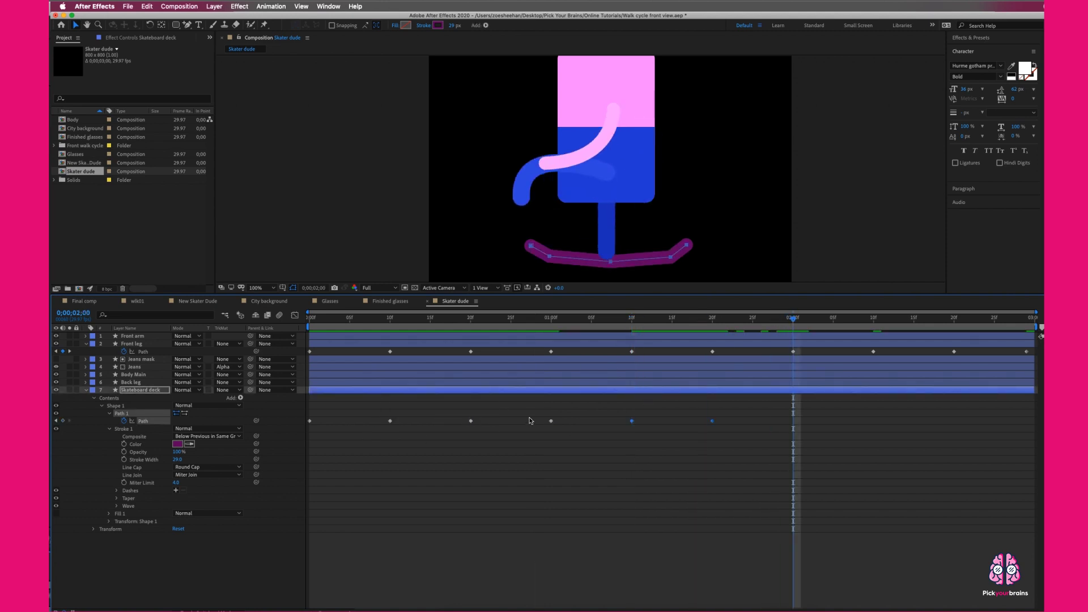
pyautogui.moveTo(339, 407); pyautogui.dragTo(290, 437)
pyautogui.press('super+c')
pyautogui.press('super+v')
# - Copy the deck's path keyframes from frame 10 through 1 second and paste them starting at 2:10
pyautogui.moveTo(792, 321); pyautogui.dragTo(872, 321)
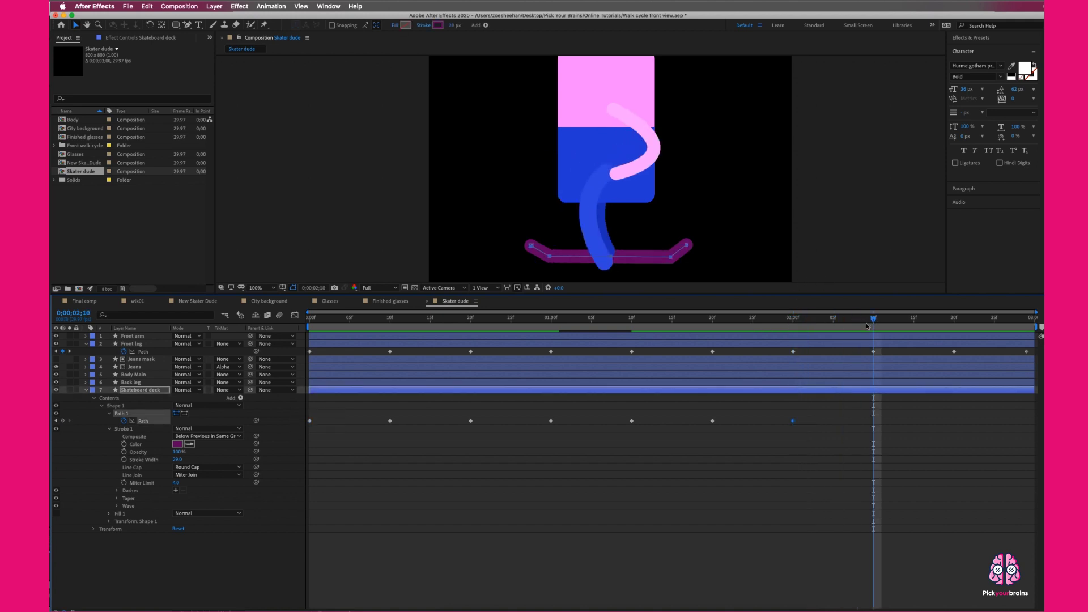
pyautogui.click(371, 409)
pyautogui.moveTo(371, 409); pyautogui.dragTo(563, 438)
pyautogui.press('super+c')
pyautogui.press('super+v')
# - Play the whole animation to review the bending skateboard, and select the Skateboard deck layer
pyautogui.moveTo(870, 322); pyautogui.dragTo(1039, 334)
pyautogui.press('space')
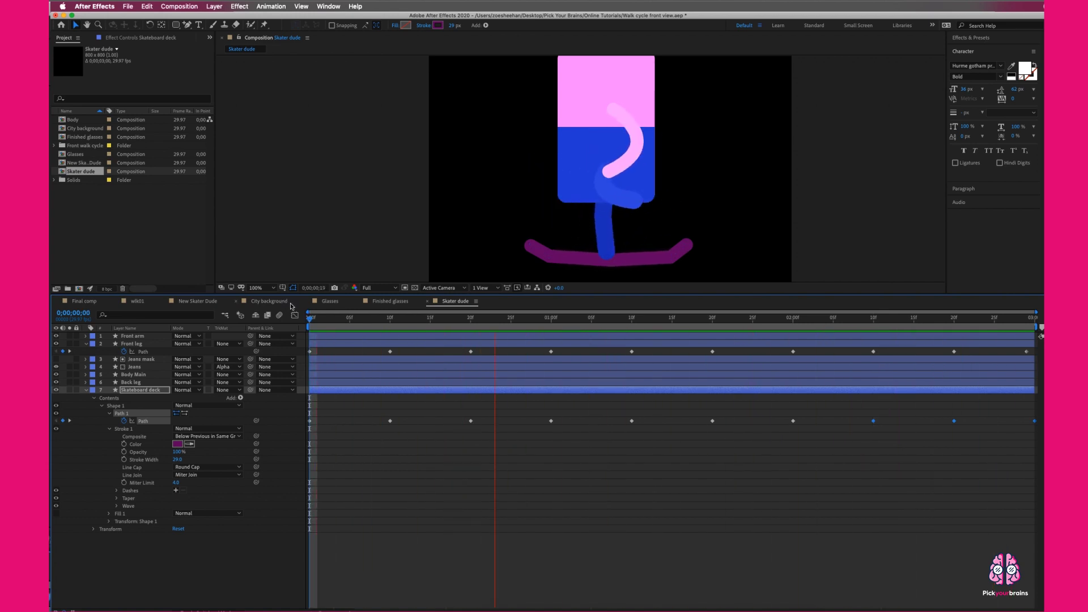
pyautogui.press('space')
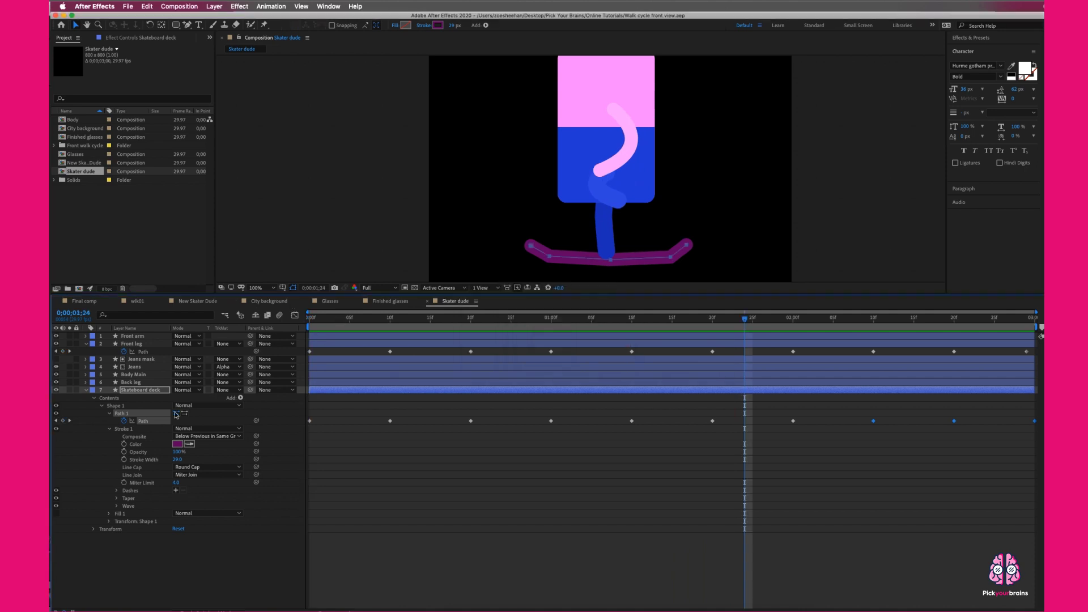
pyautogui.click(130, 391)
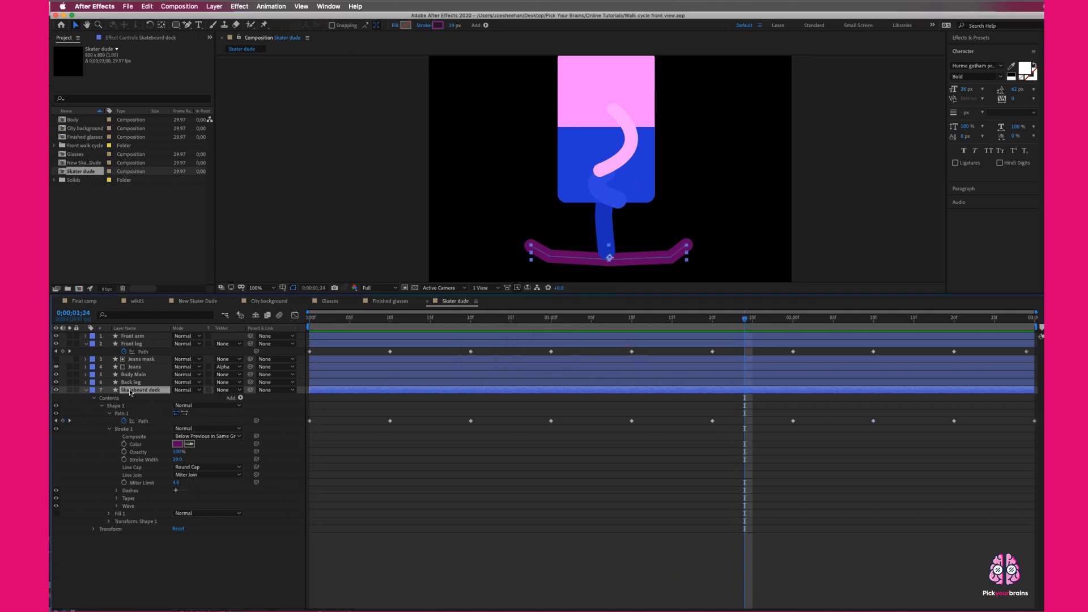
# - Collapse the properties of the Skateboard deck and Front leg layers and create a new shape layer
pyautogui.click(86, 390)
pyautogui.click(85, 344)
pyautogui.click(170, 432)
pyautogui.rightClick(124, 420)
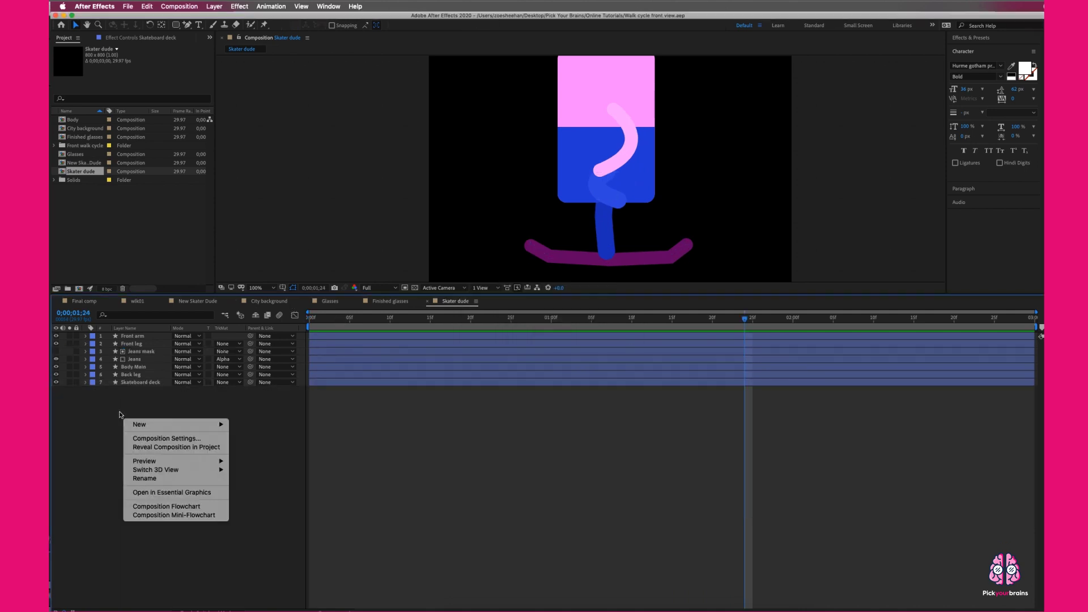
pyautogui.click(121, 415)
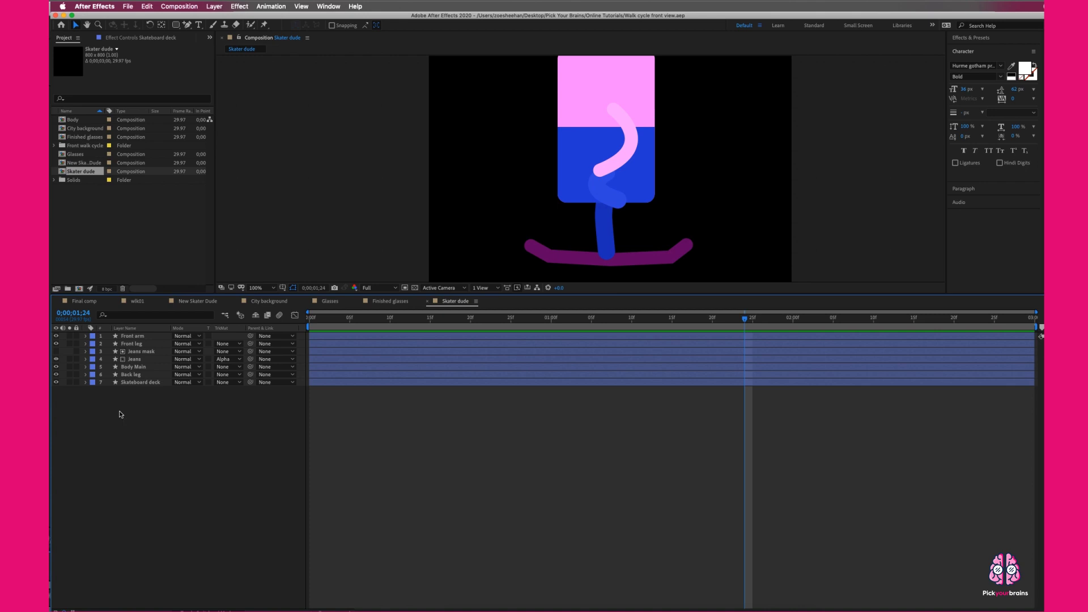
pyautogui.rightClick(120, 414)
pyautogui.moveTo(187, 419)
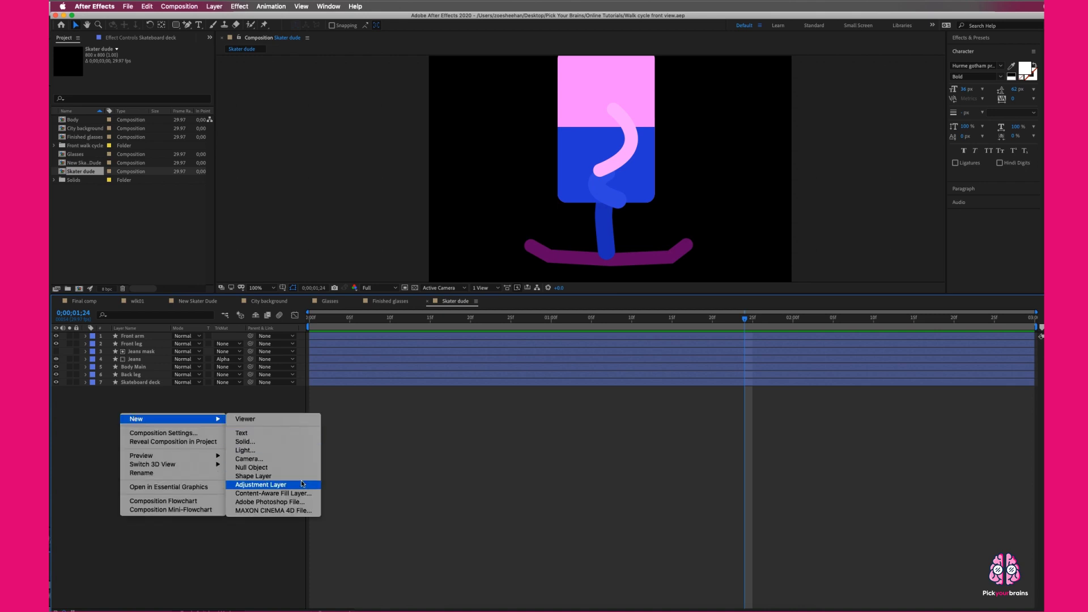
pyautogui.click(254, 476)
# - Draw a small rounded rectangle for a wheel beside the character, with a light grey 10 px stroke
pyautogui.click(176, 25)
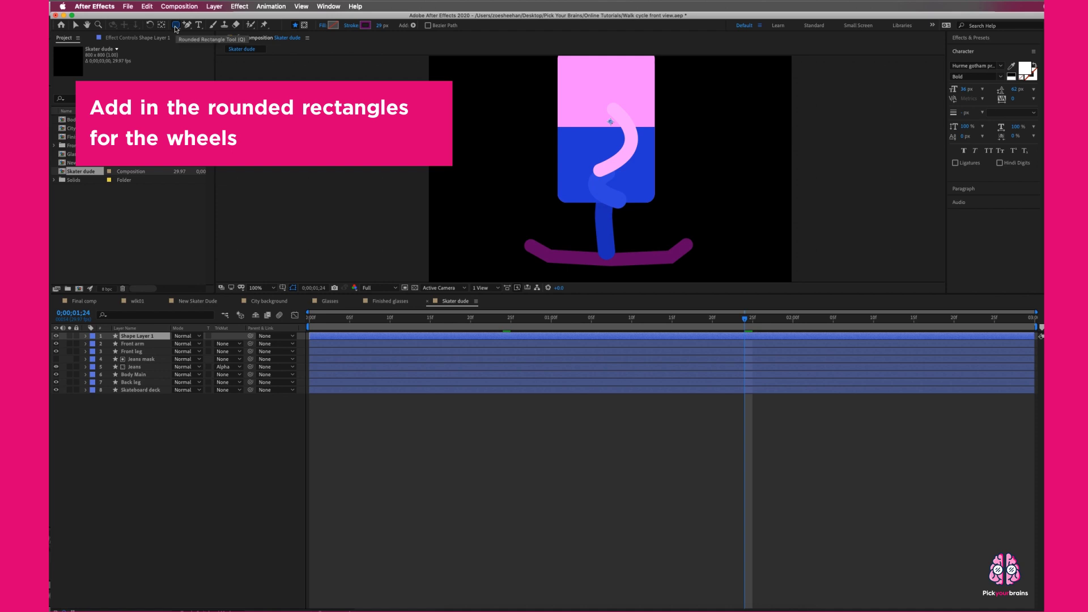
pyautogui.click(364, 25)
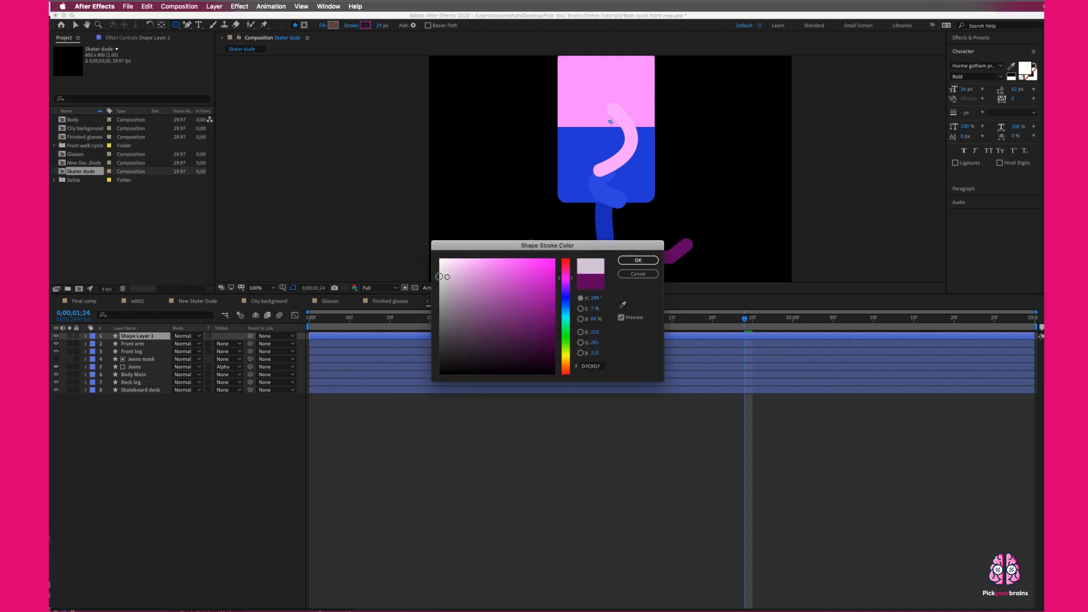
pyautogui.click(638, 260)
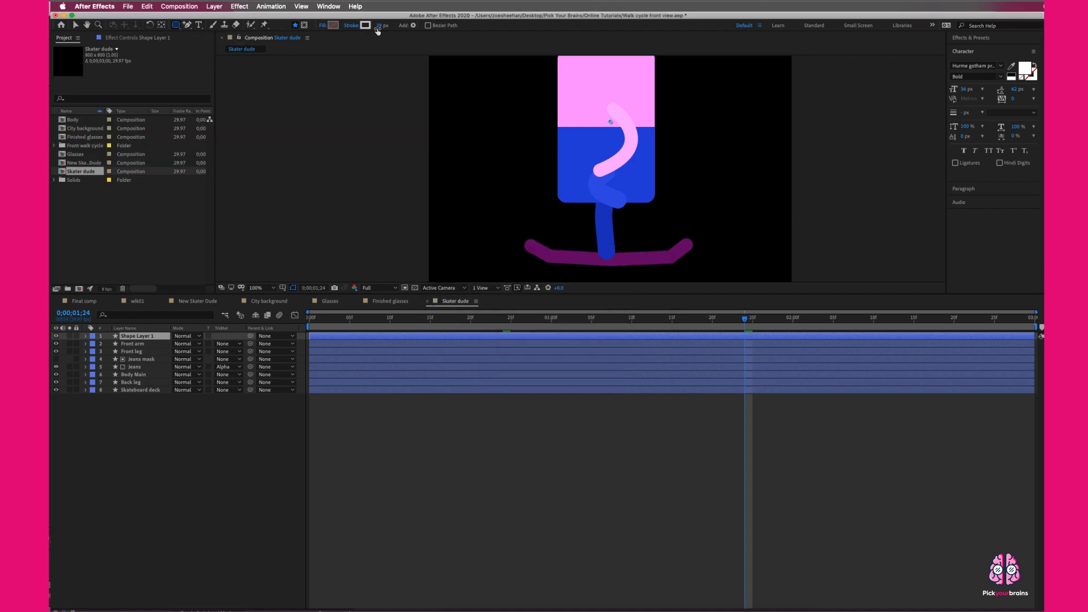
pyautogui.moveTo(459, 199); pyautogui.dragTo(468, 203)
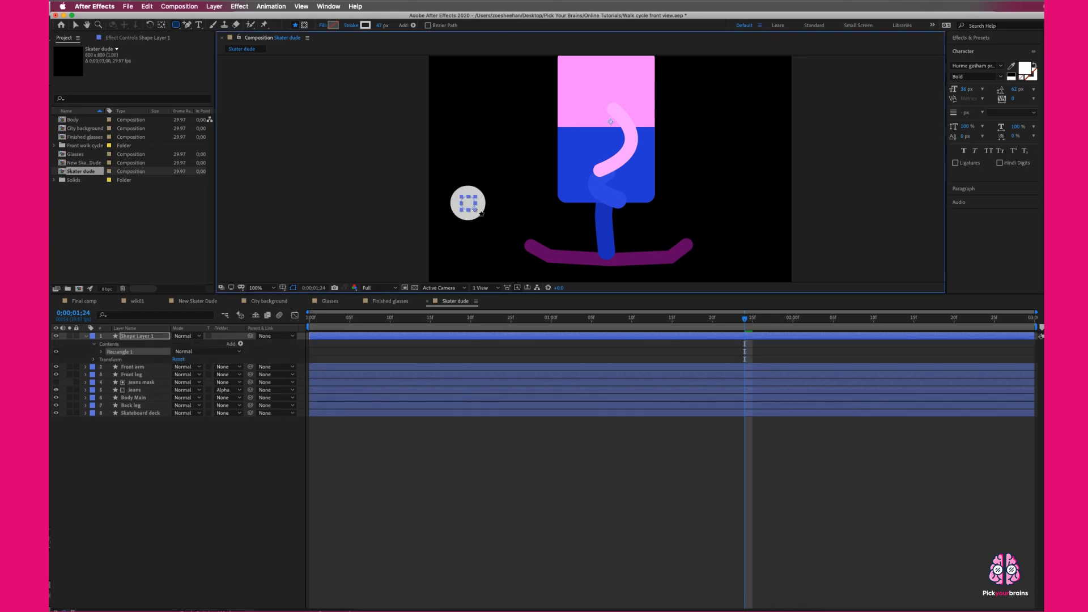
pyautogui.moveTo(378, 26); pyautogui.dragTo(368, 26)
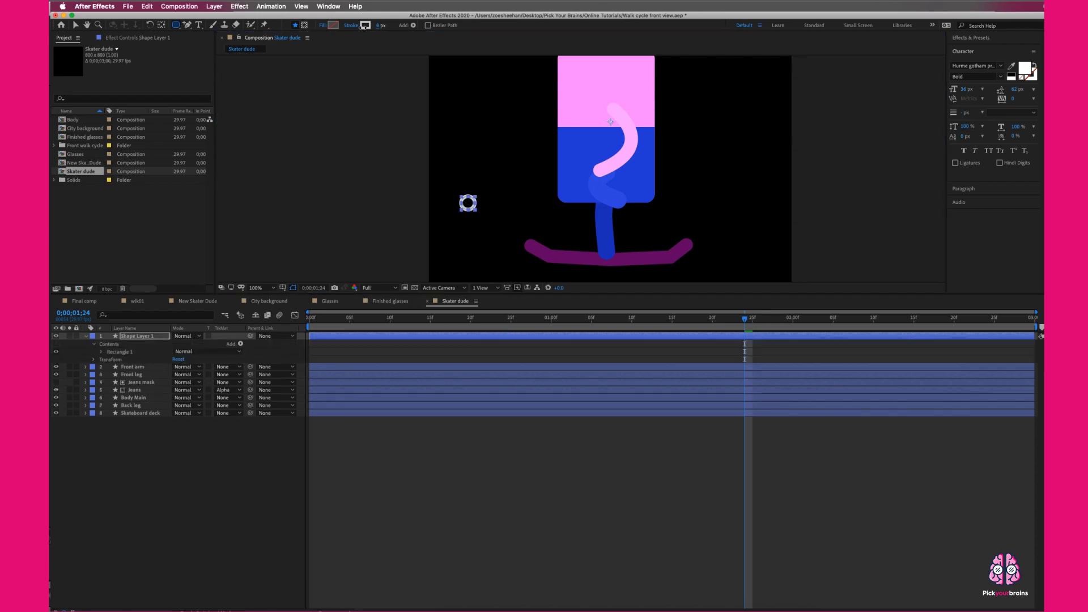
# - Set the wheel rectangle path's roundness to 9 and collapse the layer's properties
pyautogui.click(101, 352)
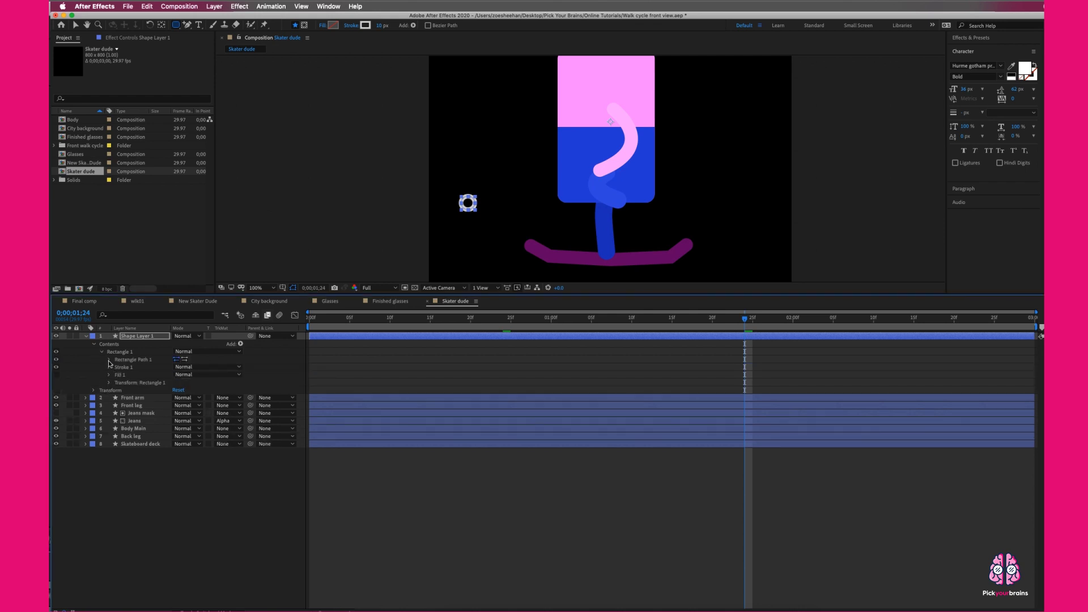
pyautogui.click(109, 360)
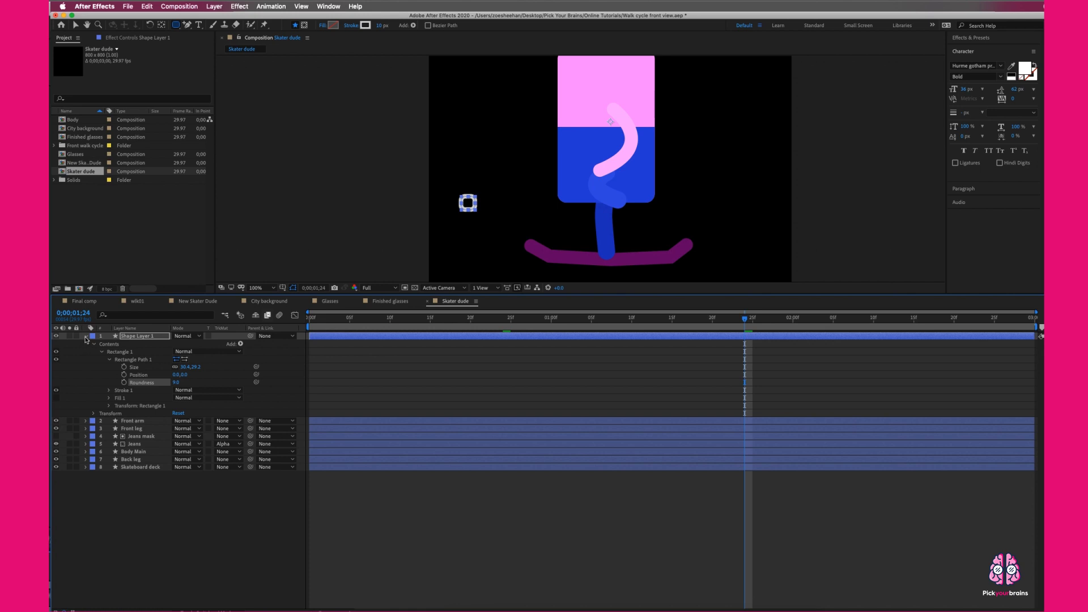
pyautogui.click(86, 337)
# - Centre the anchor point on the wheel and position the wheel under the left part of the skateboard deck
pyautogui.click(78, 24)
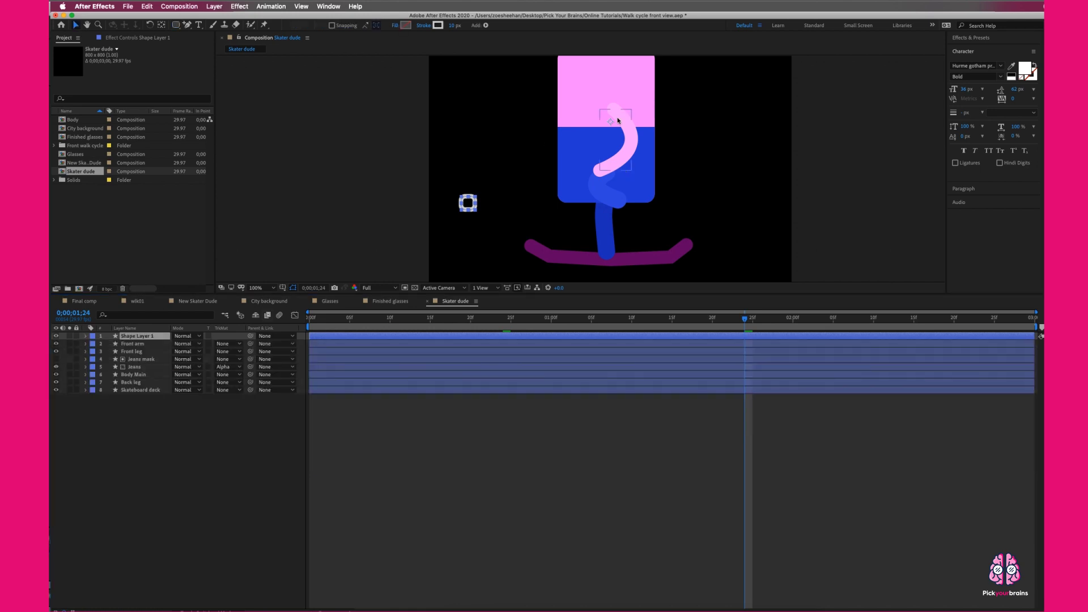
pyautogui.click(480, 201)
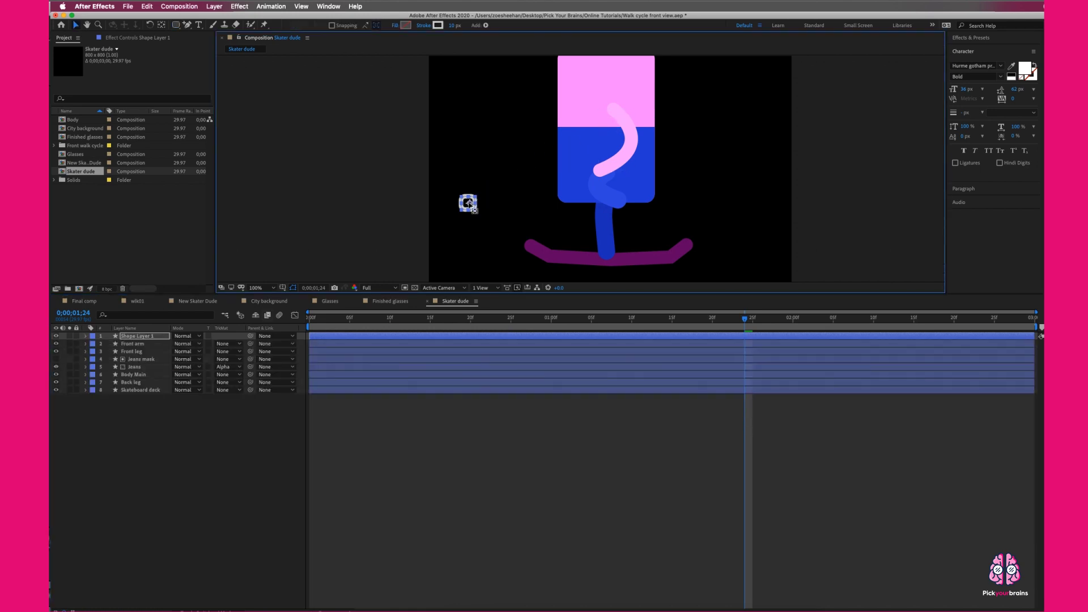
pyautogui.moveTo(469, 203); pyautogui.dragTo(648, 226)
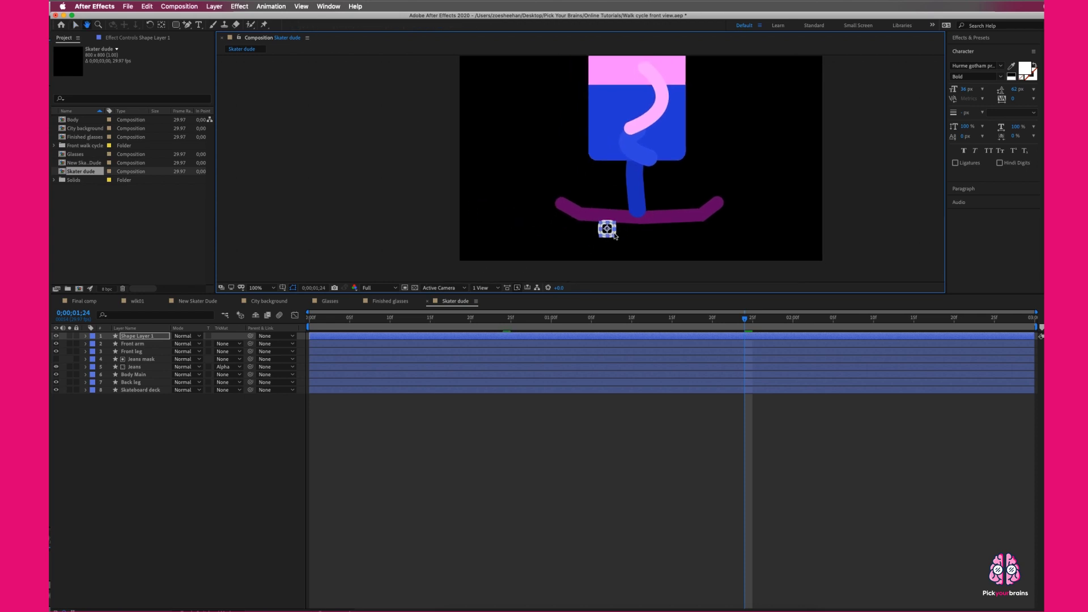
pyautogui.click(121, 338)
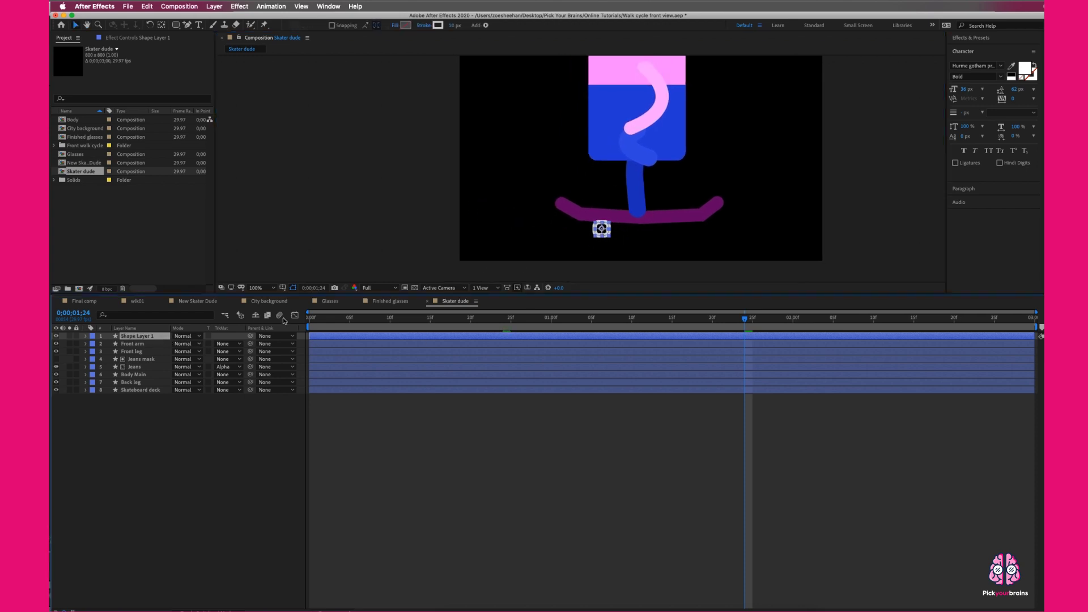
# - Keyframe the wheel's rotation at 0 on the first frame and at -3 full turns on the last frame
pyautogui.press('Home')
pyautogui.press('r')
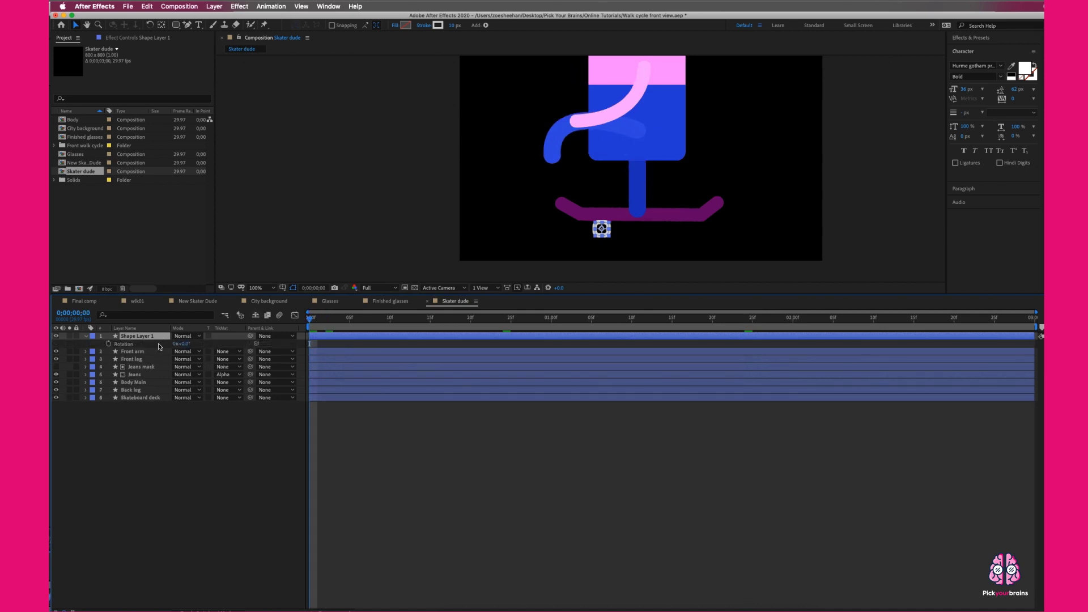
pyautogui.click(109, 345)
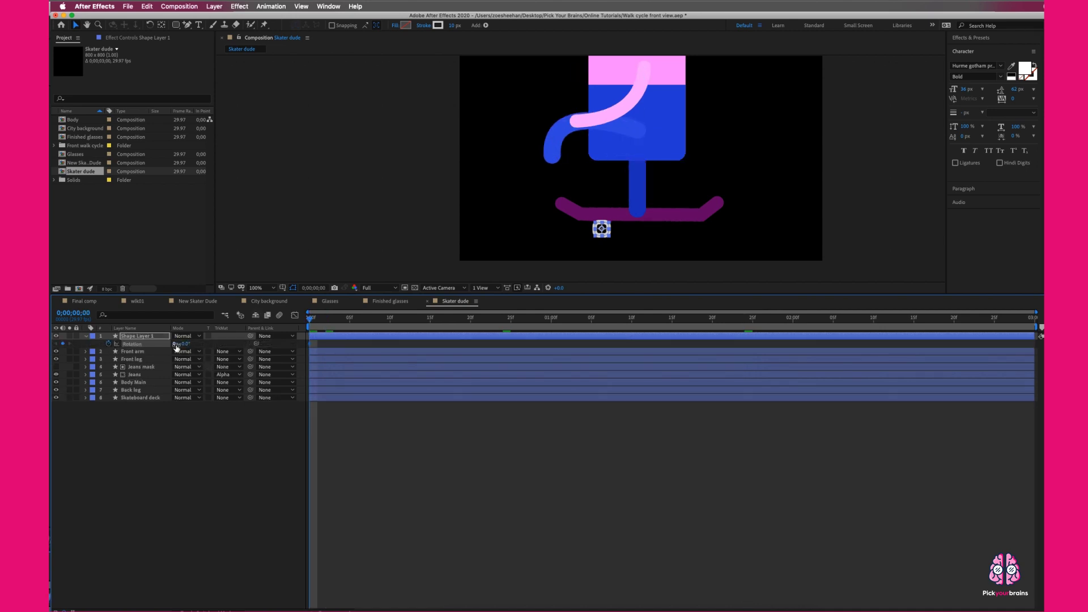
pyautogui.click(476, 460)
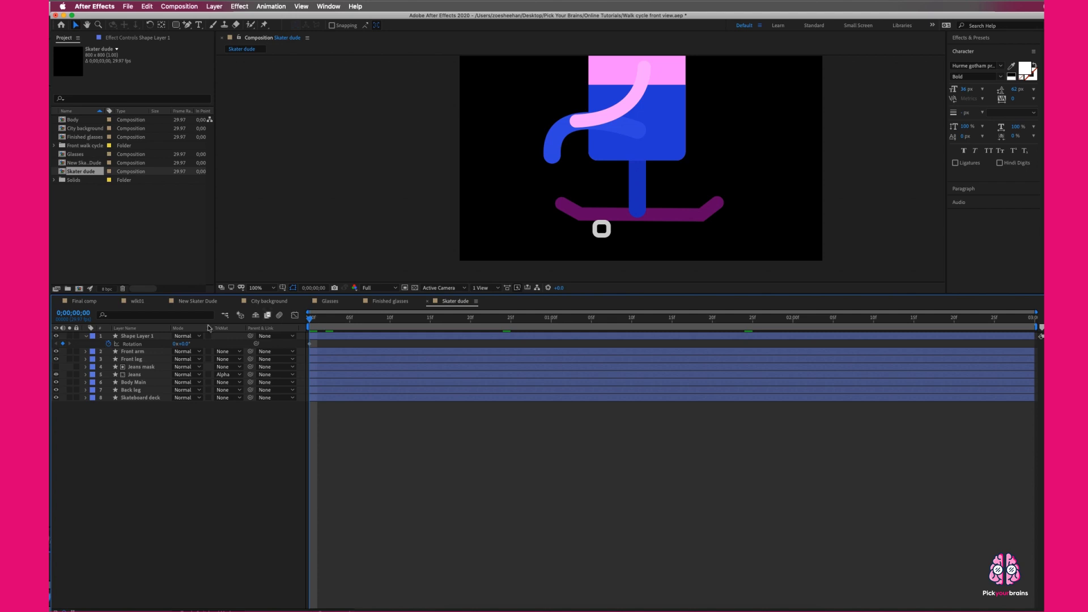
pyautogui.moveTo(310, 323); pyautogui.dragTo(624, 321)
pyautogui.press('End')
pyautogui.click(175, 344)
pyautogui.write('-3')
pyautogui.press('Return')
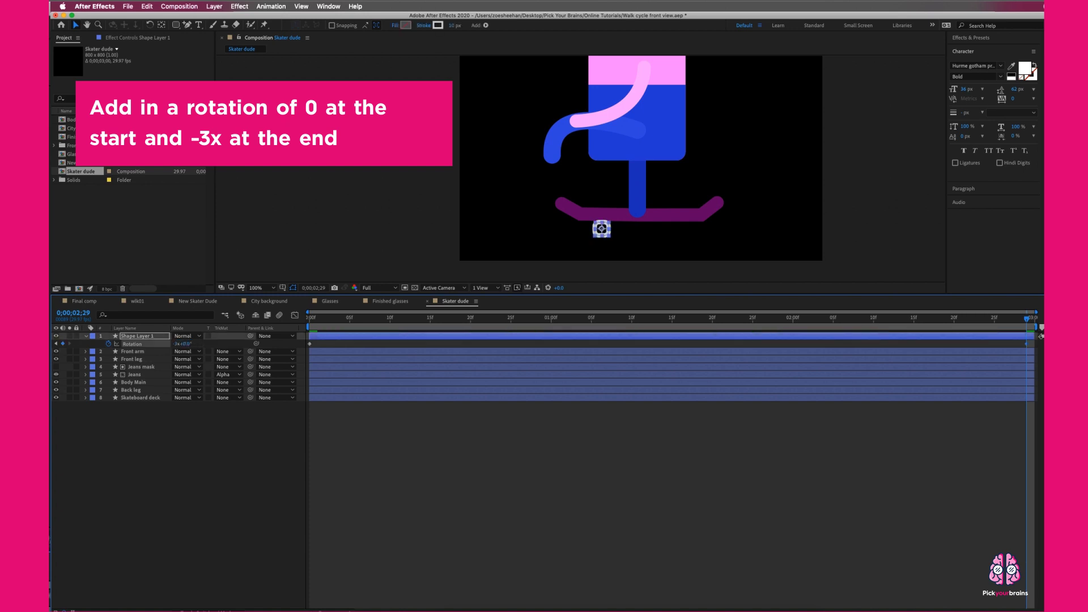
# - Play the animation to review the spinning wheel, and thicken the wheel's stroke to 15 px
pyautogui.press('space')
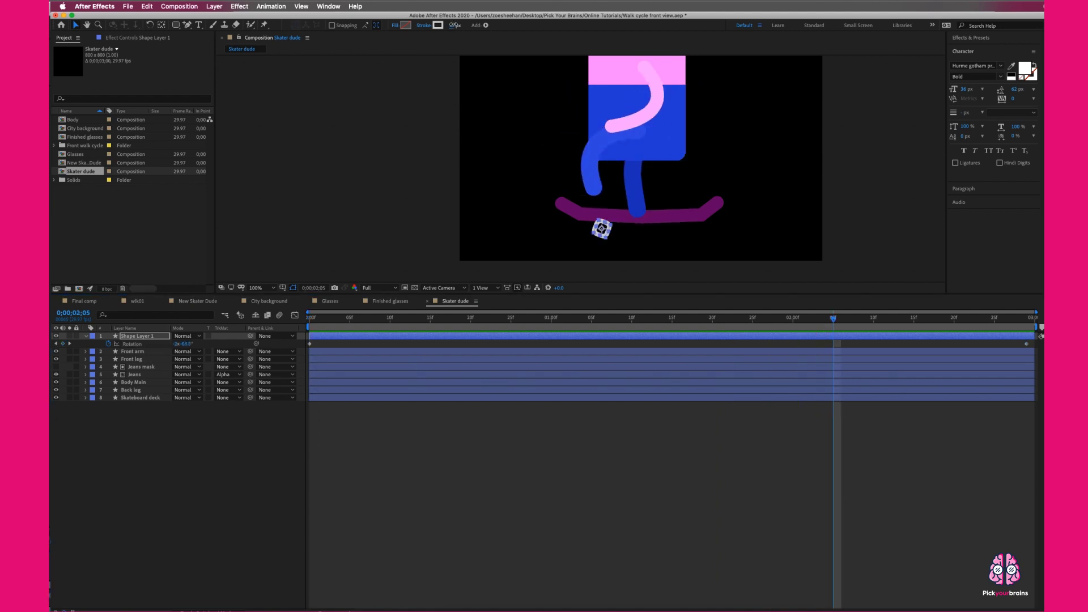
pyautogui.press('space')
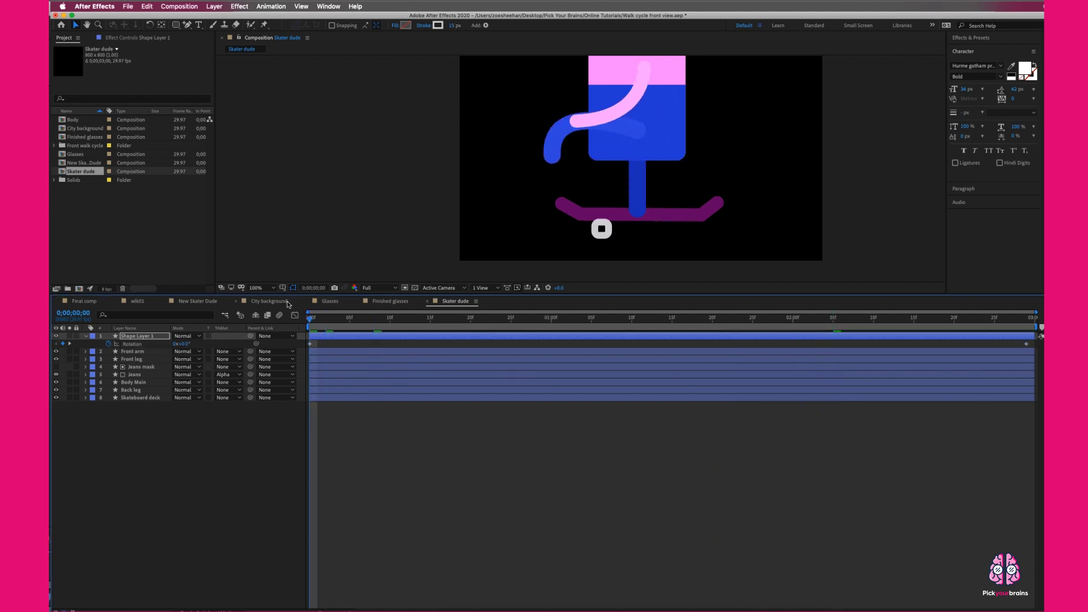
pyautogui.press('space')
# - Duplicate the wheel layer and move the copy under the right part of the skateboard deck
pyautogui.click(86, 336)
pyautogui.press('super+d')
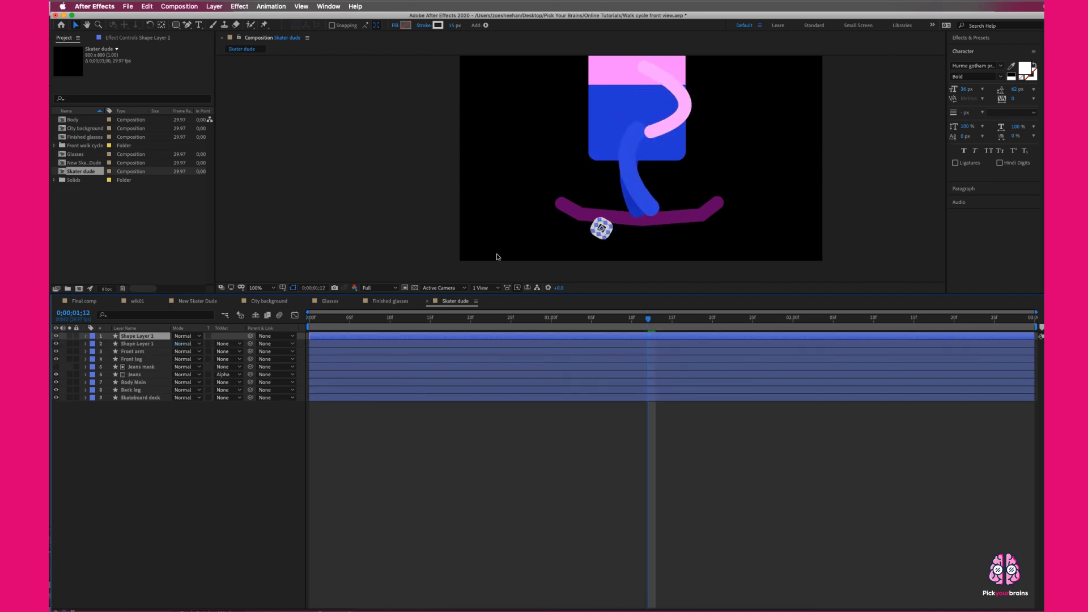
pyautogui.moveTo(606, 229); pyautogui.dragTo(684, 232)
# - Duplicate both wheel layers, move the copies below the Skateboard deck layer and offset them slightly to the right
pyautogui.keyDown('shift'); pyautogui.click(142, 343); pyautogui.keyUp('shift')
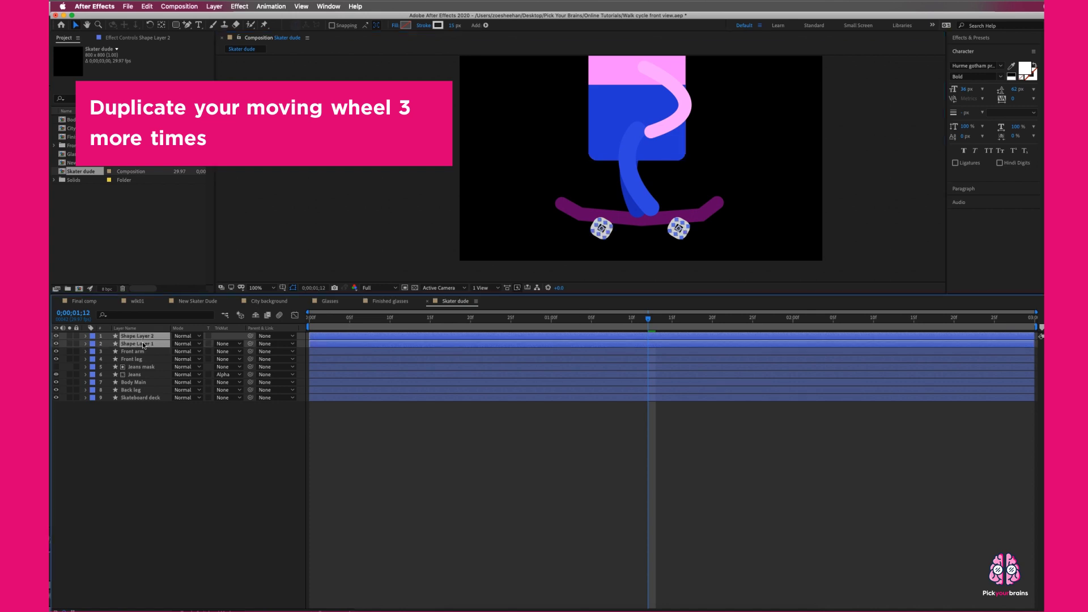
pyautogui.press('super+d')
pyautogui.moveTo(145, 345); pyautogui.dragTo(149, 417)
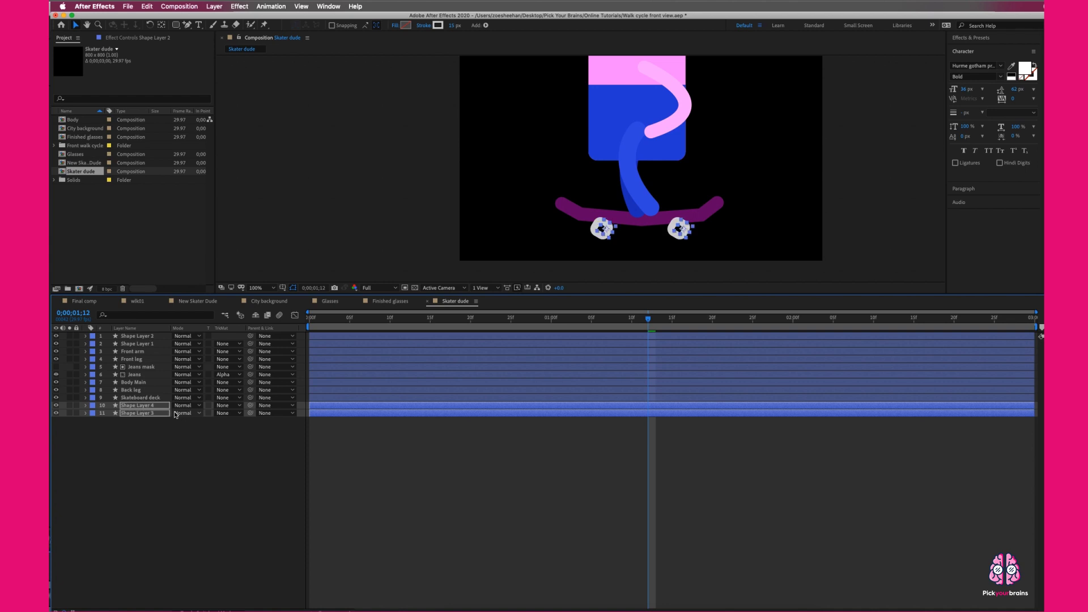
# - Set the stroke colour of the two back wheels to the darker grey B6B6B6
pyautogui.click(438, 27)
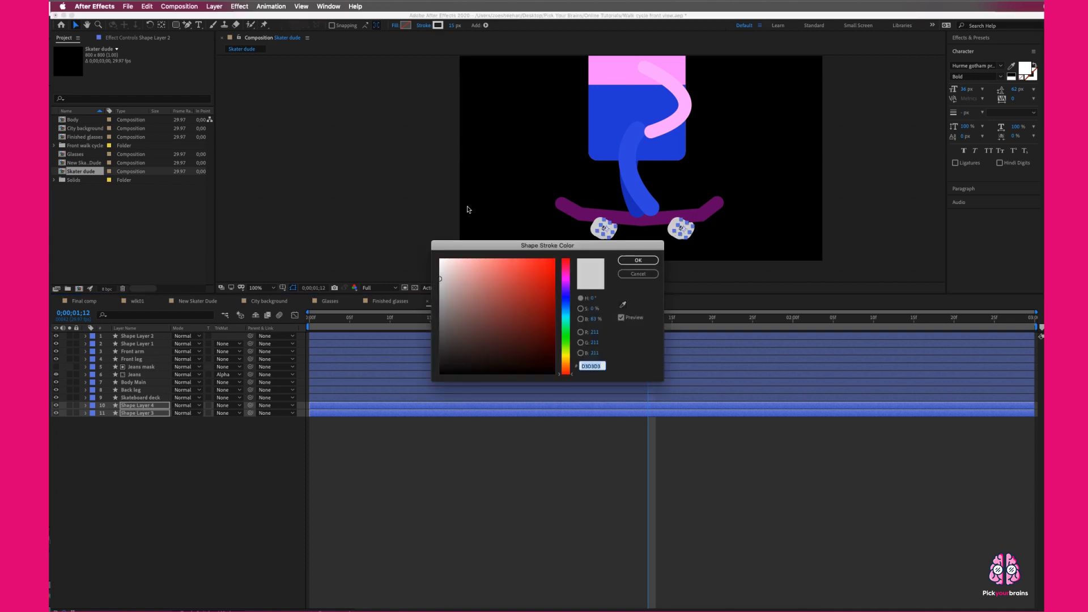
pyautogui.moveTo(439, 279); pyautogui.dragTo(428, 288)
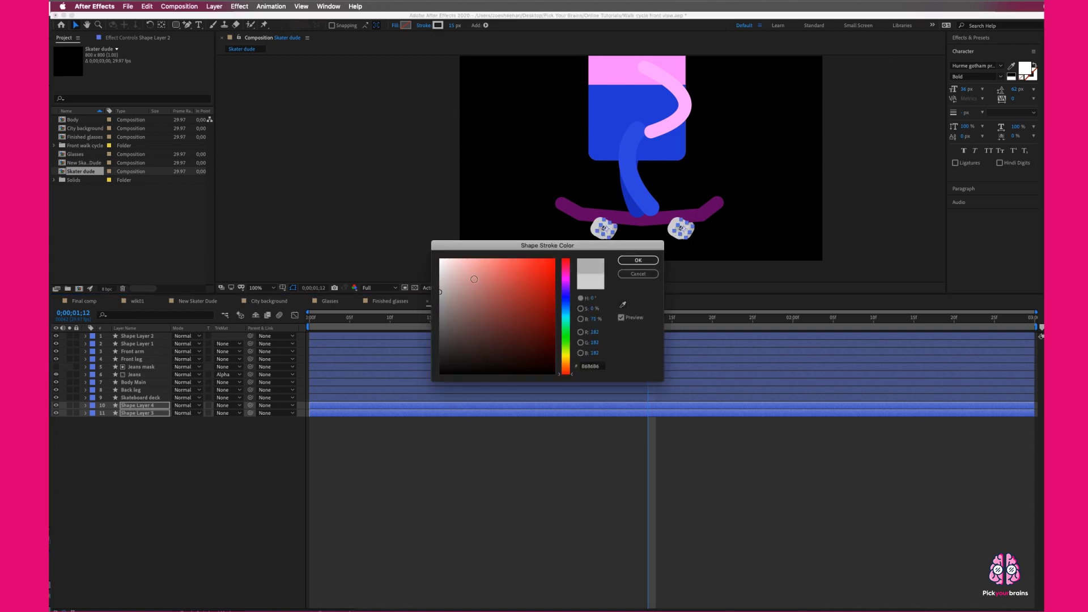
pyautogui.click(638, 260)
# - Play the animation from frame 0 to review the four rolling wheels
pyautogui.press('Home')
pyautogui.press('space')
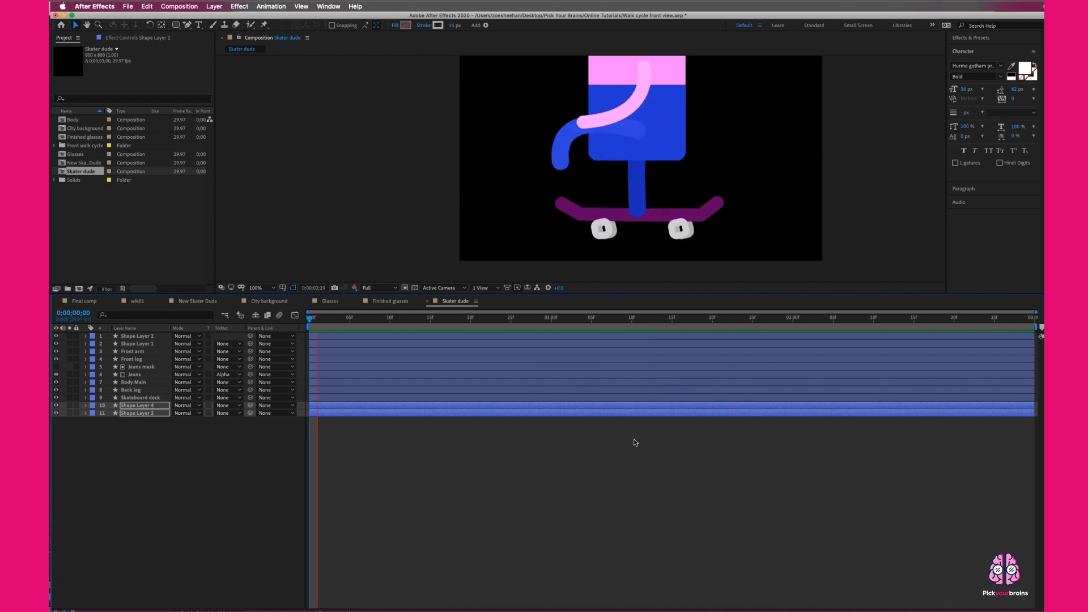
pyautogui.press('space')
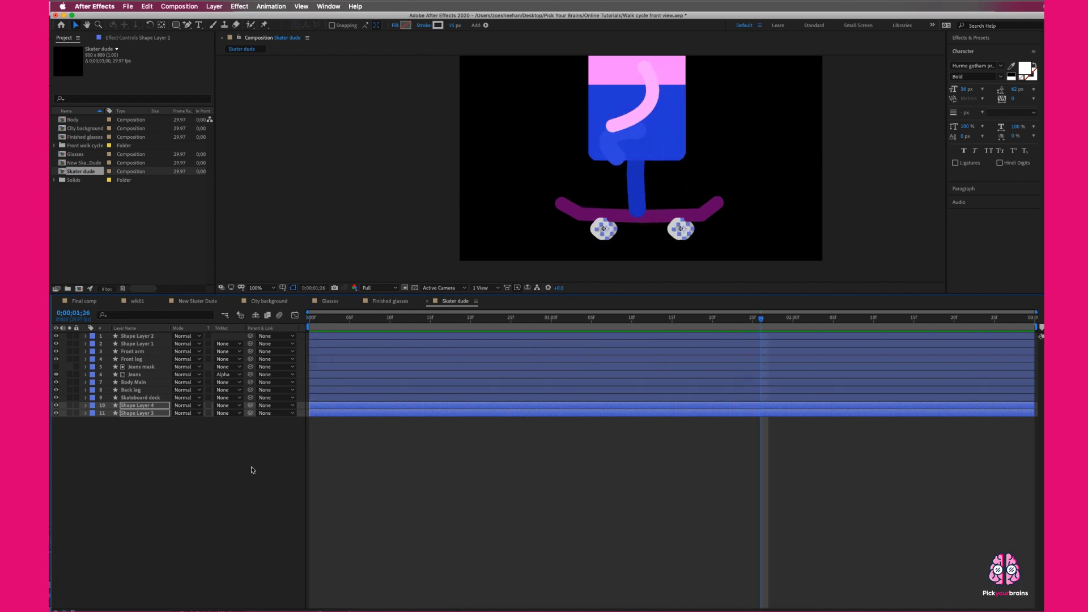
# - Create another shape layer and set its stroke to none
pyautogui.click(165, 444)
pyautogui.rightClick(169, 446)
pyautogui.moveTo(186, 451)
pyautogui.click(326, 508)
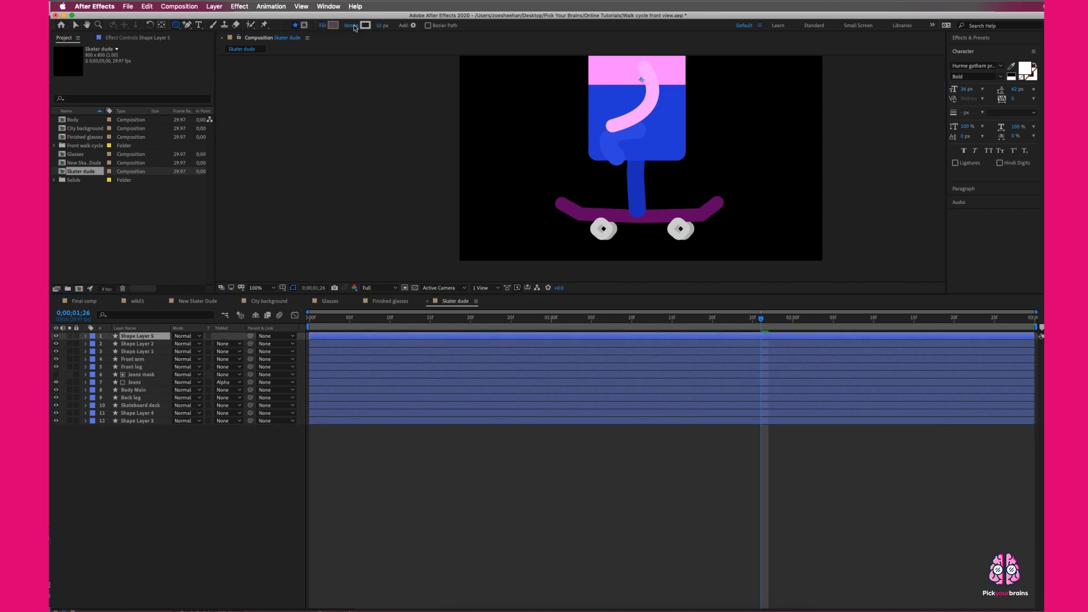
pyautogui.click(351, 25)
pyautogui.click(504, 292)
pyautogui.click(576, 342)
# - Sample the skateboard deck's purple as the fill and draw a long, thin rectangle directly beneath the wheels as the shadow
pyautogui.click(331, 25)
pyautogui.moveTo(507, 296); pyautogui.dragTo(481, 249)
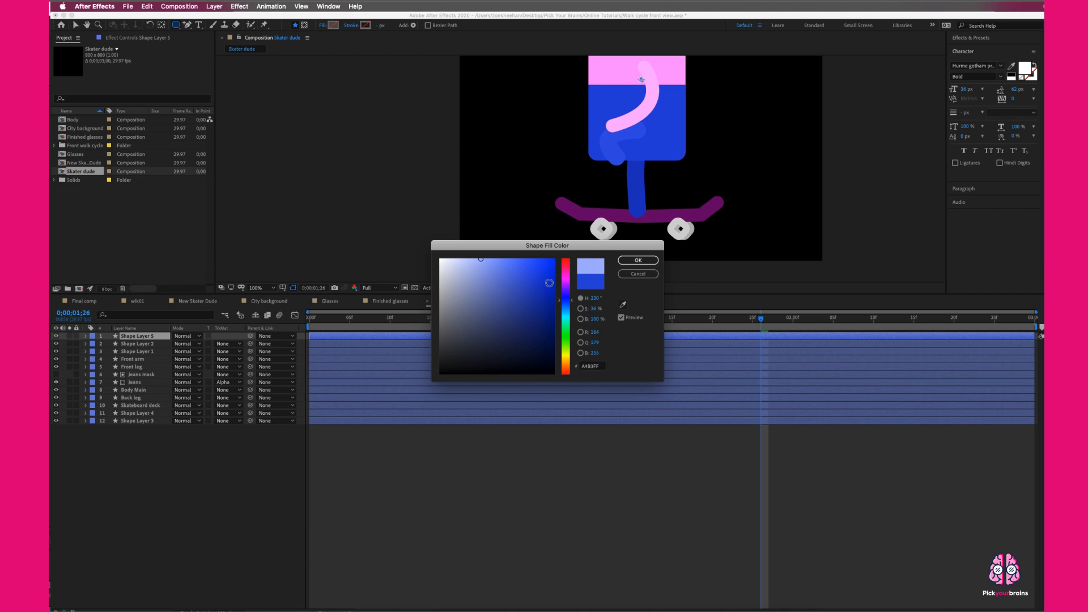
pyautogui.click(623, 305)
pyautogui.click(574, 211)
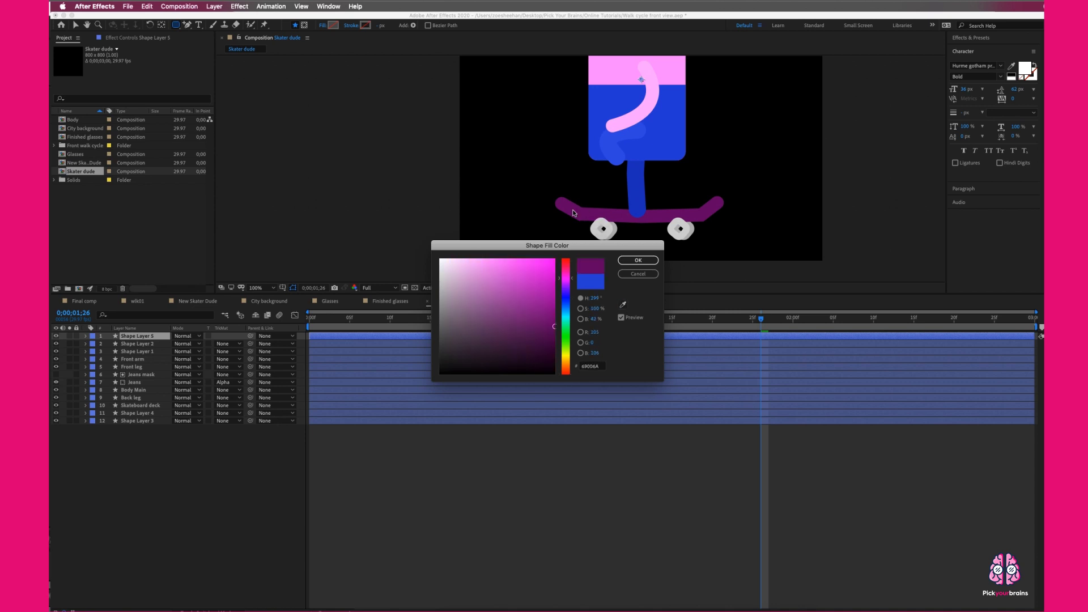
pyautogui.click(638, 259)
pyautogui.moveTo(553, 235); pyautogui.dragTo(727, 246)
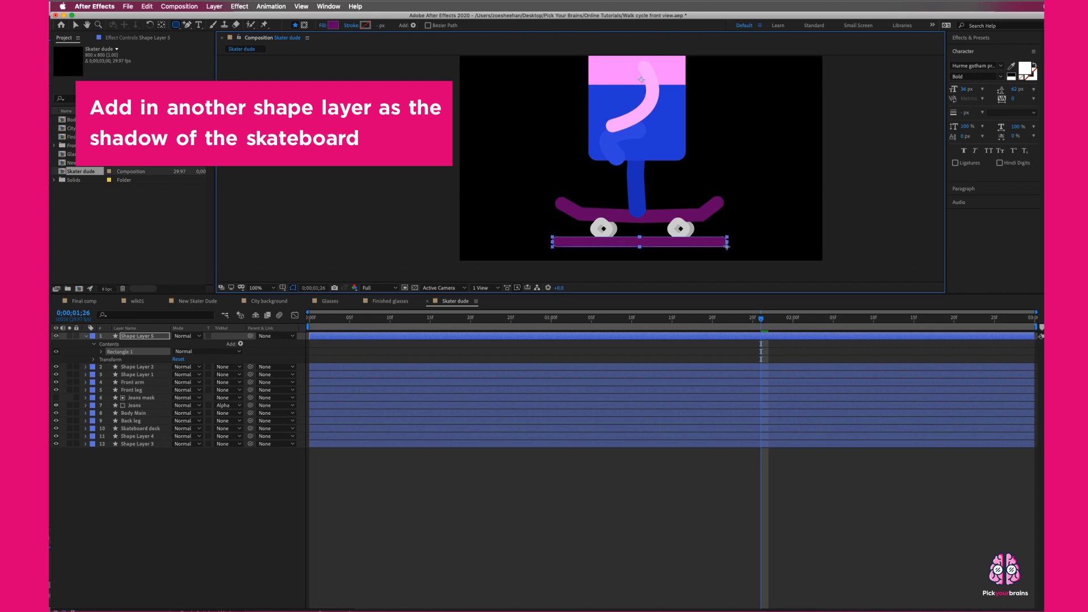
# - Change the shadow rectangle's fill colour to dark green
pyautogui.click(334, 26)
pyautogui.moveTo(567, 279); pyautogui.dragTo(569, 334)
pyautogui.moveTo(535, 299)
pyautogui.mouseDown()
pyautogui.moveTo(528, 261)
pyautogui.moveTo(546, 315)
pyautogui.mouseUp()
pyautogui.click(636, 261)
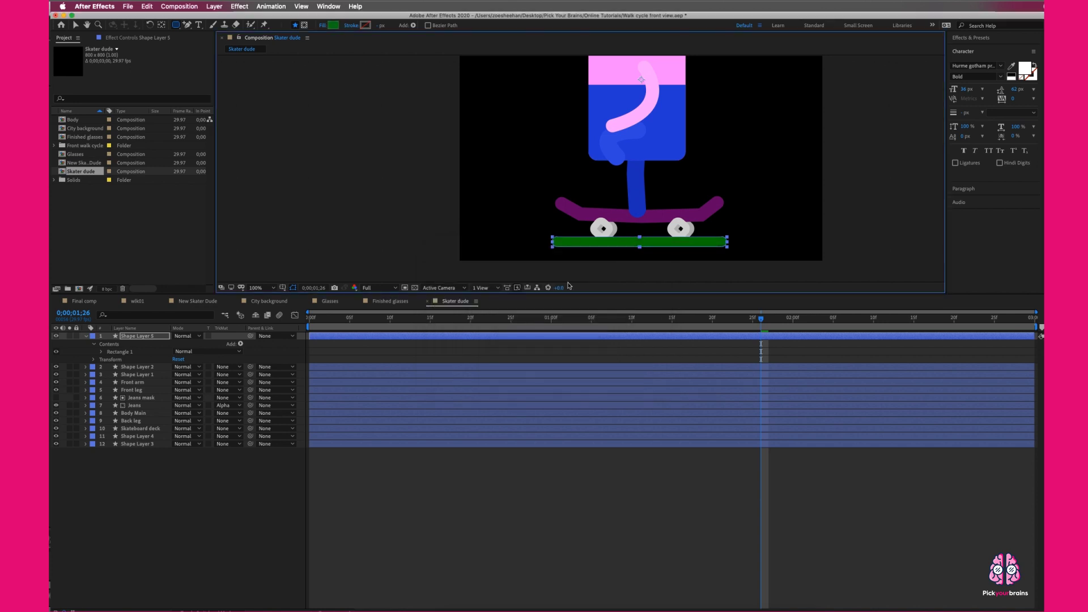
# - Move the shadow rectangle's layer to the bottom of the layer stack and rename it Shadow
pyautogui.moveTo(155, 338); pyautogui.dragTo(145, 448)
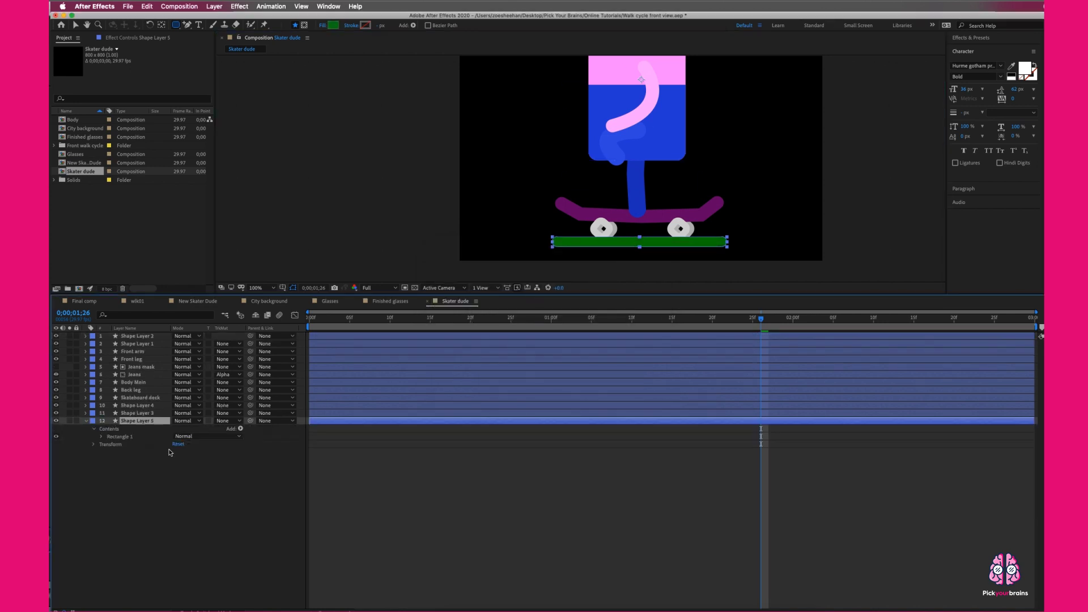
pyautogui.click(88, 423)
pyautogui.rightClick(132, 423)
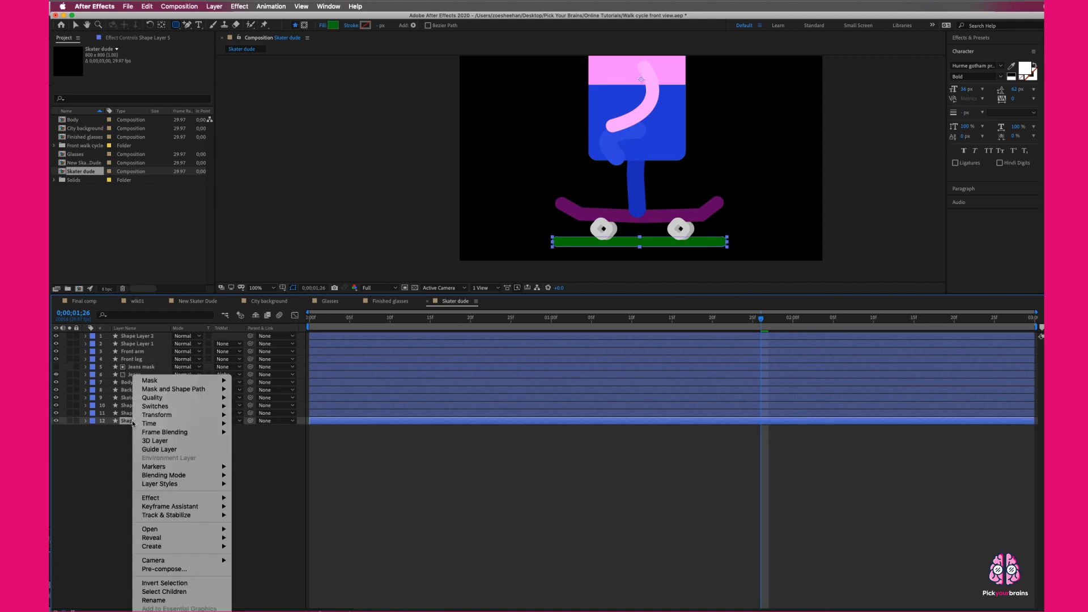
pyautogui.click(184, 601)
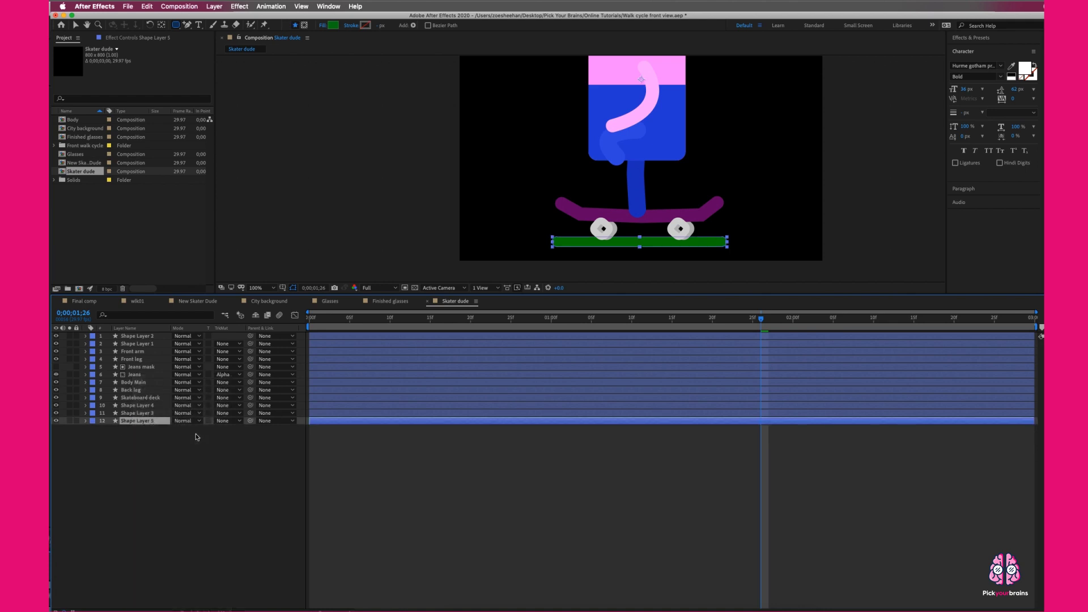
pyautogui.write('Shadow')
pyautogui.press('Return')
pyautogui.click(146, 336)
pyautogui.click(146, 343)
pyautogui.click(176, 435)
# - Create an 800 x 800 px solid in a brighter green than the shadow and place it beneath all other layers
pyautogui.rightClick(161, 440)
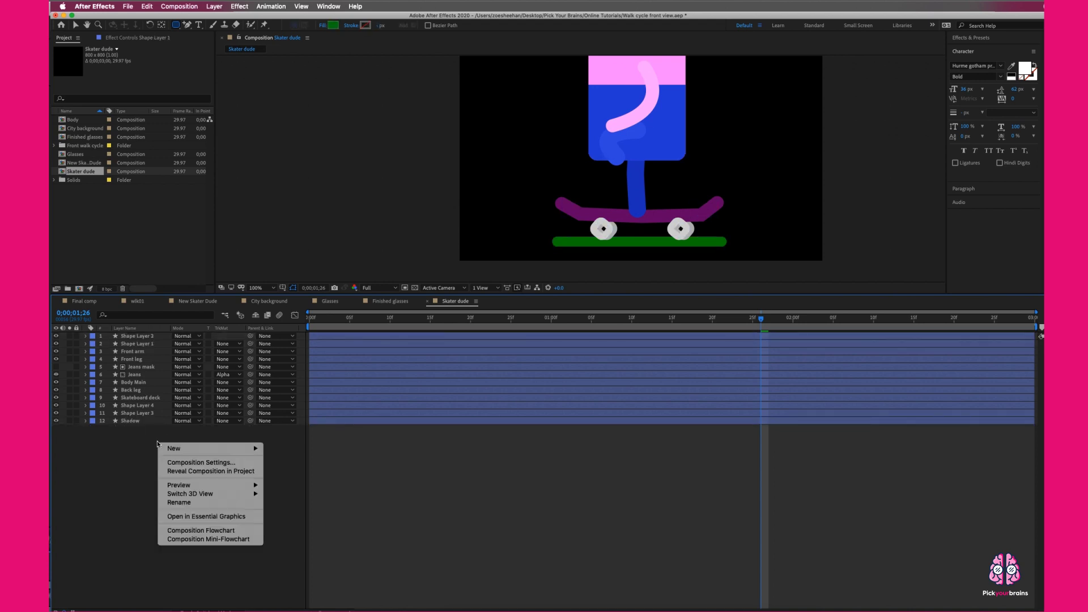
pyautogui.moveTo(238, 448)
pyautogui.click(323, 471)
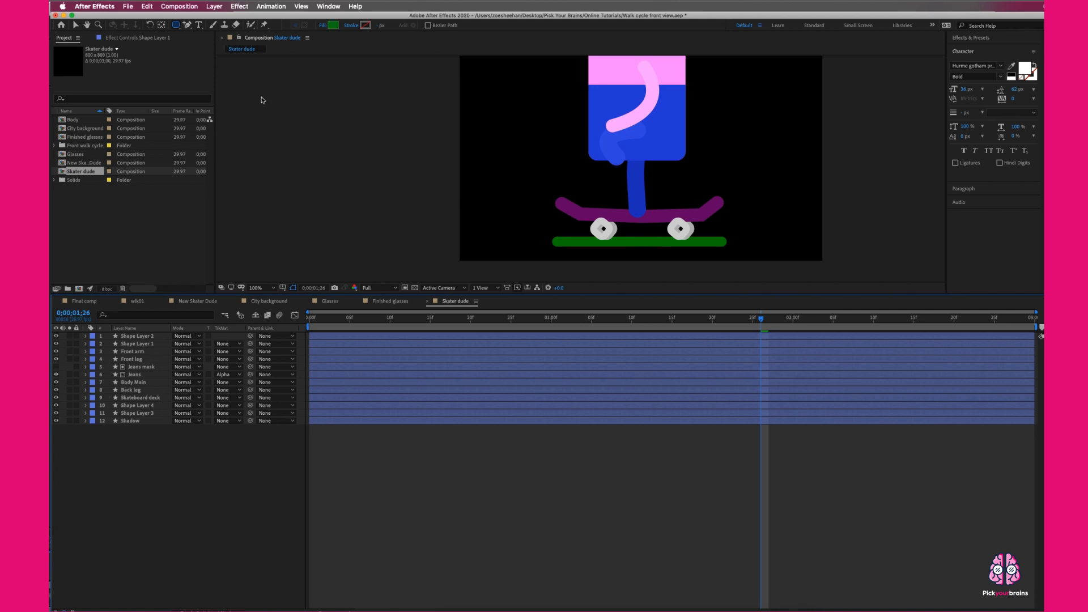
pyautogui.click(562, 370)
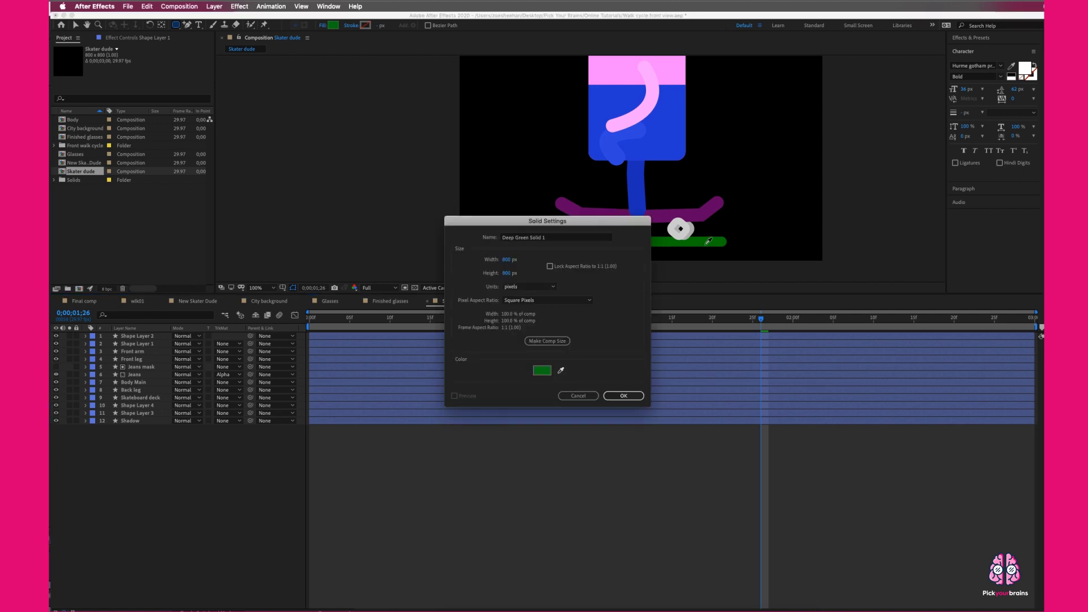
pyautogui.click(541, 370)
pyautogui.click(638, 260)
pyautogui.click(623, 396)
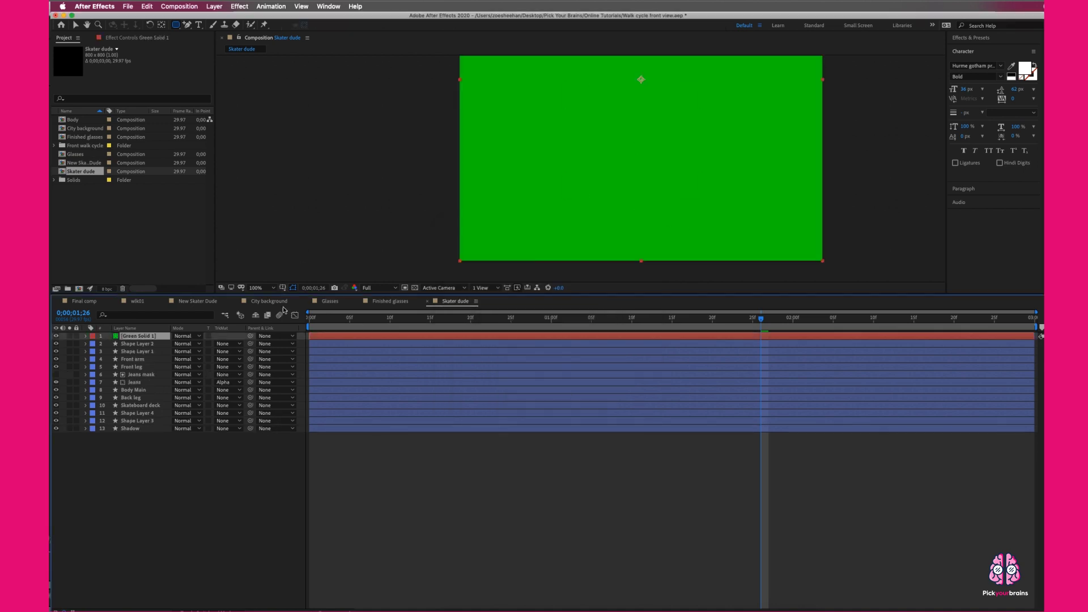
pyautogui.moveTo(136, 347); pyautogui.dragTo(144, 434)
pyautogui.click(79, 25)
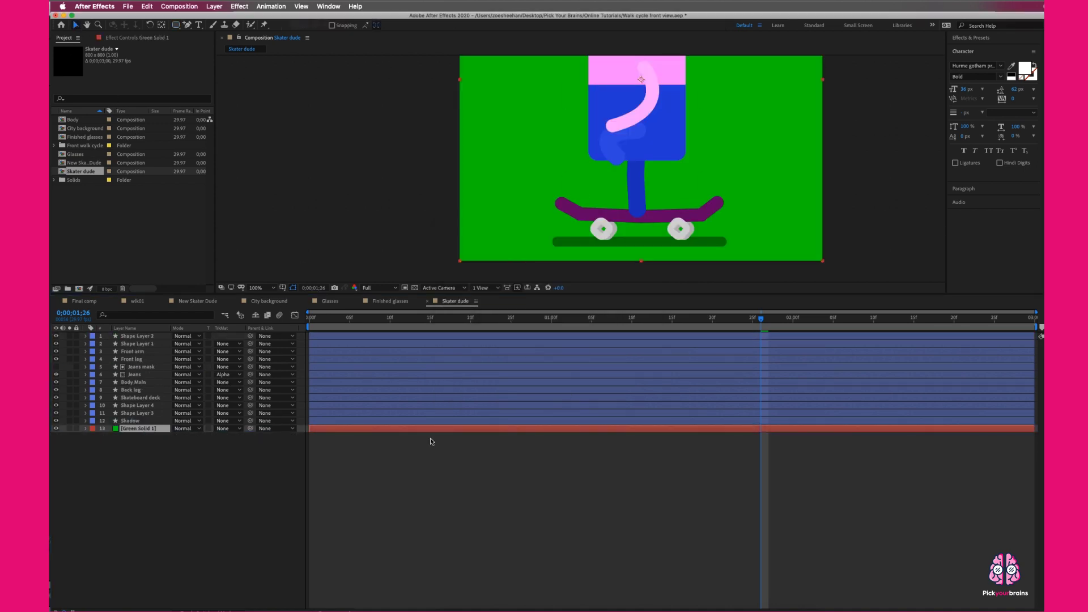
# - Move the green solid down so its upper edge sits just above the skateboard, forming the ground
pyautogui.click(530, 474)
pyautogui.press(',')
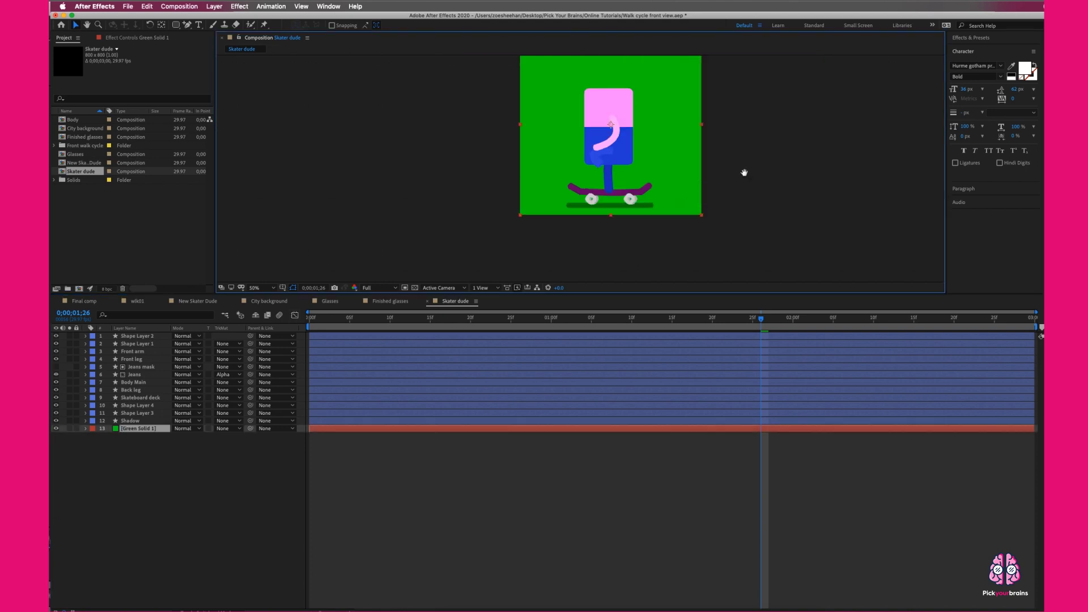
pyautogui.click(607, 98)
pyautogui.moveTo(606, 99); pyautogui.dragTo(671, 222)
# - Play the animation from frame 0 to review the skater on the green ground
pyautogui.click(767, 223)
pyautogui.press('space')
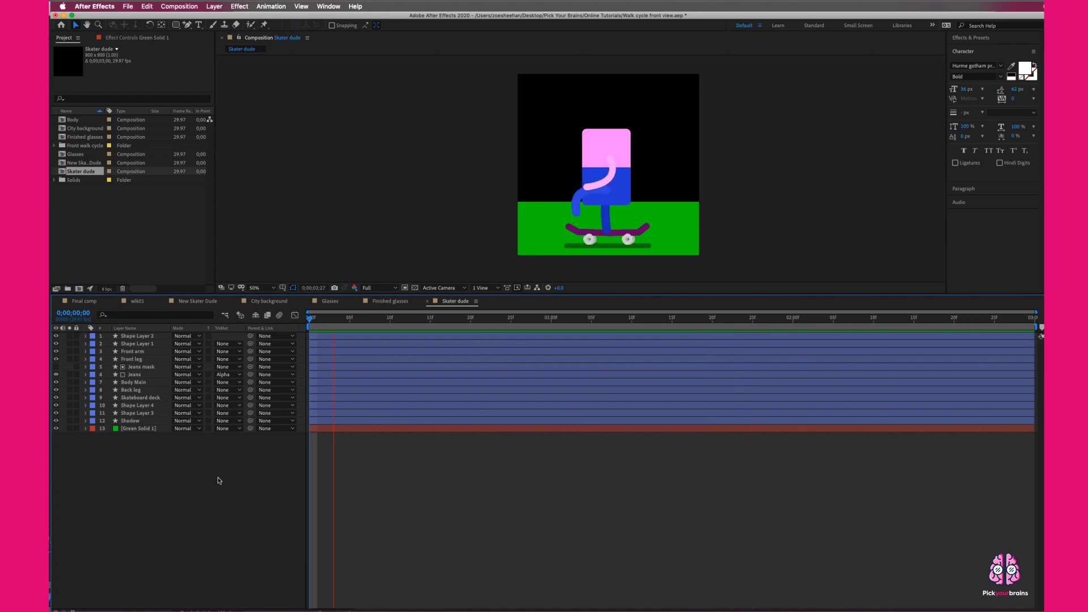
pyautogui.press('space')
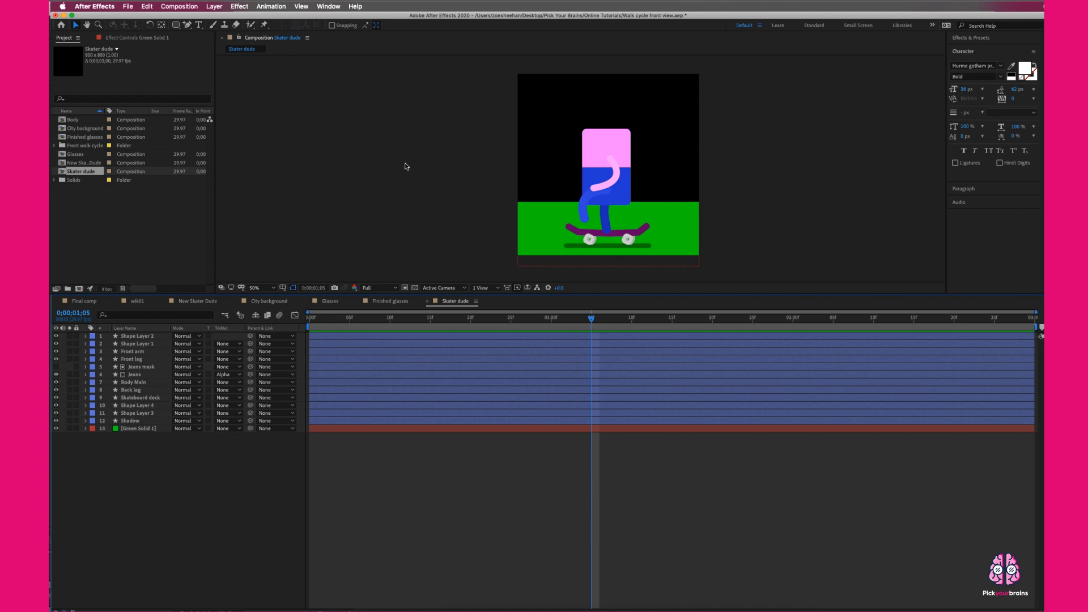
pyautogui.rightClick(142, 482)
pyautogui.moveTo(153, 488)
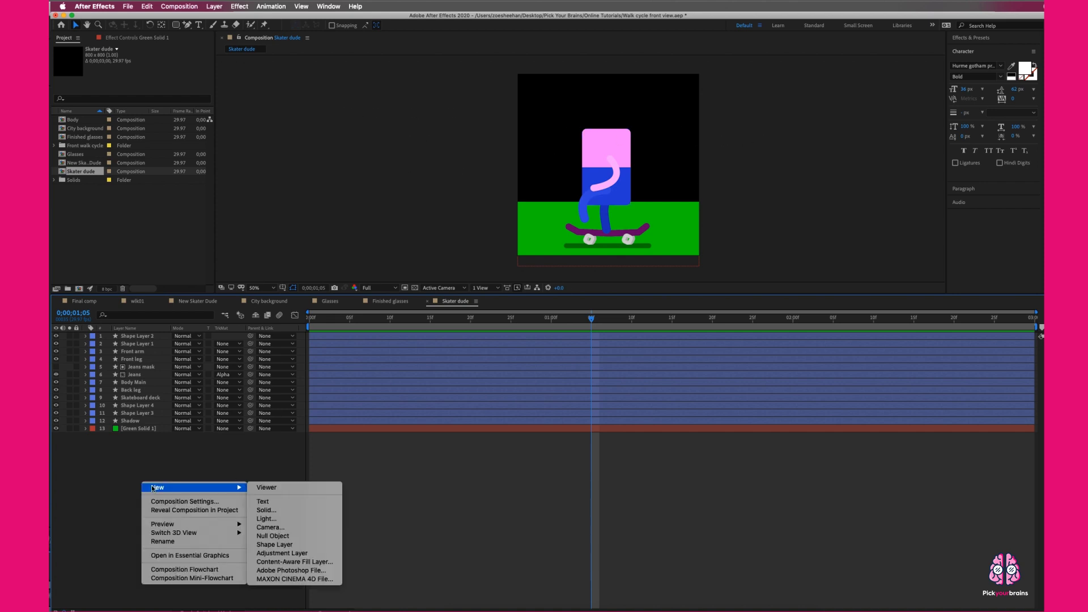
pyautogui.click(109, 458)
pyautogui.click(173, 256)
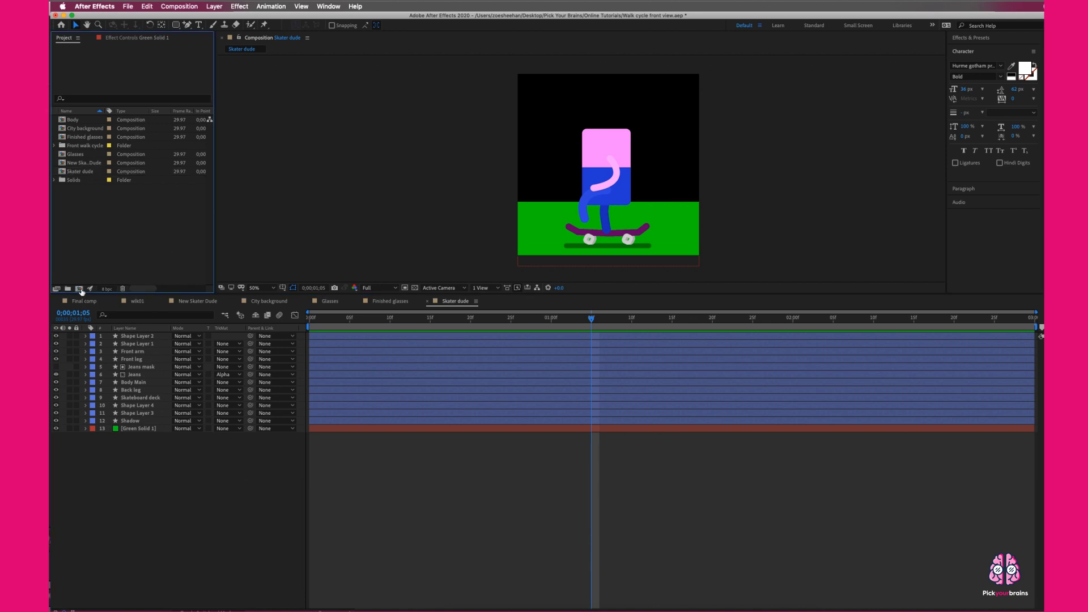
# - Create a composition named City background demo with a width of 2266 px and a height of 800 px
pyautogui.click(80, 290)
pyautogui.write('City background demo')
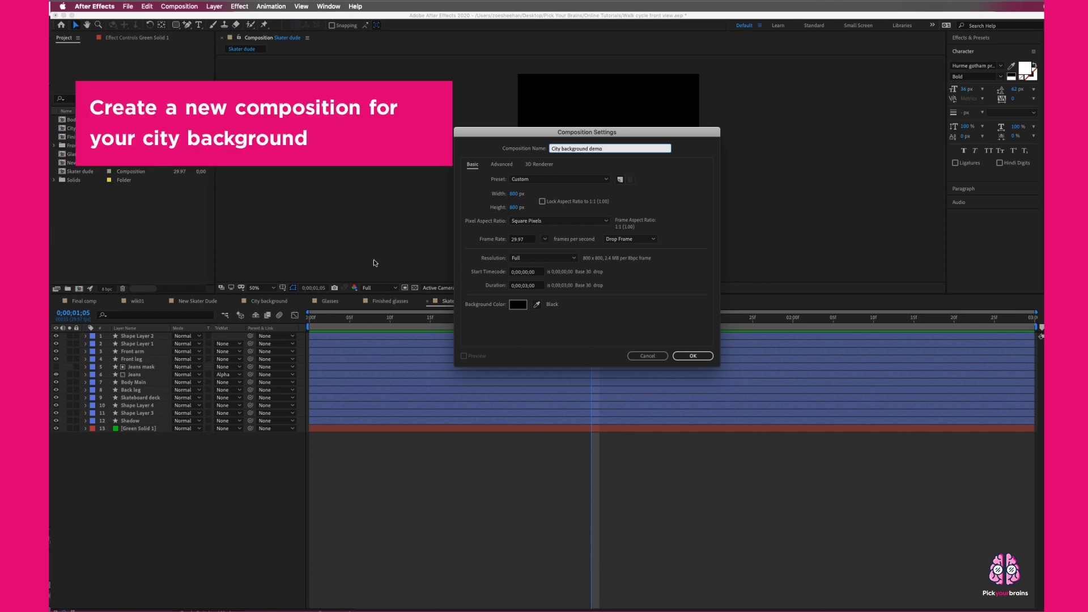
pyautogui.moveTo(515, 195)
pyautogui.mouseDown()
pyautogui.moveTo(651, 196)
pyautogui.moveTo(522, 196)
pyautogui.mouseUp()
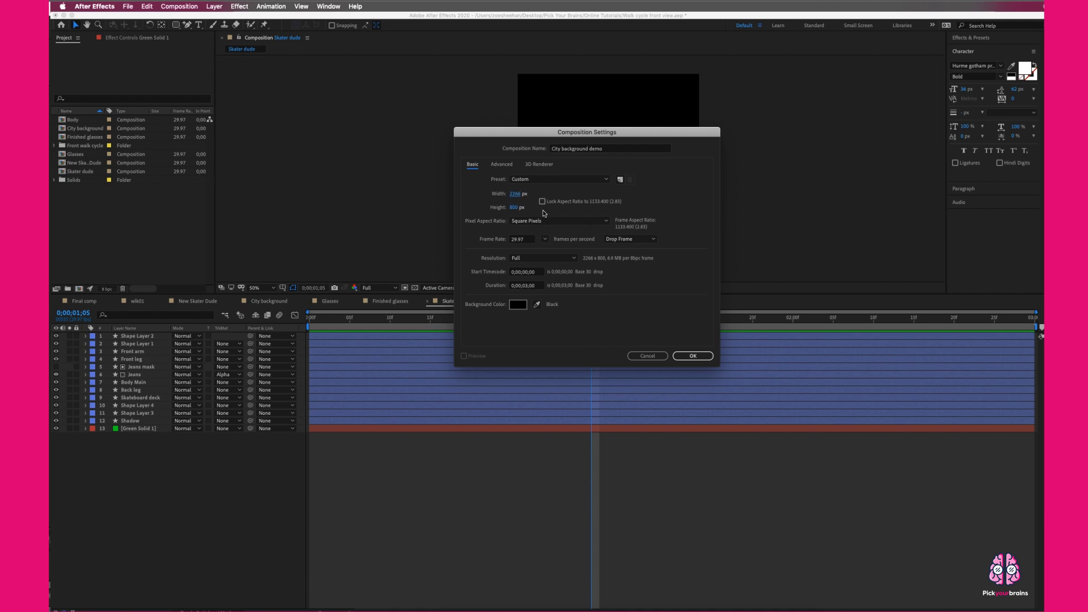
pyautogui.click(693, 356)
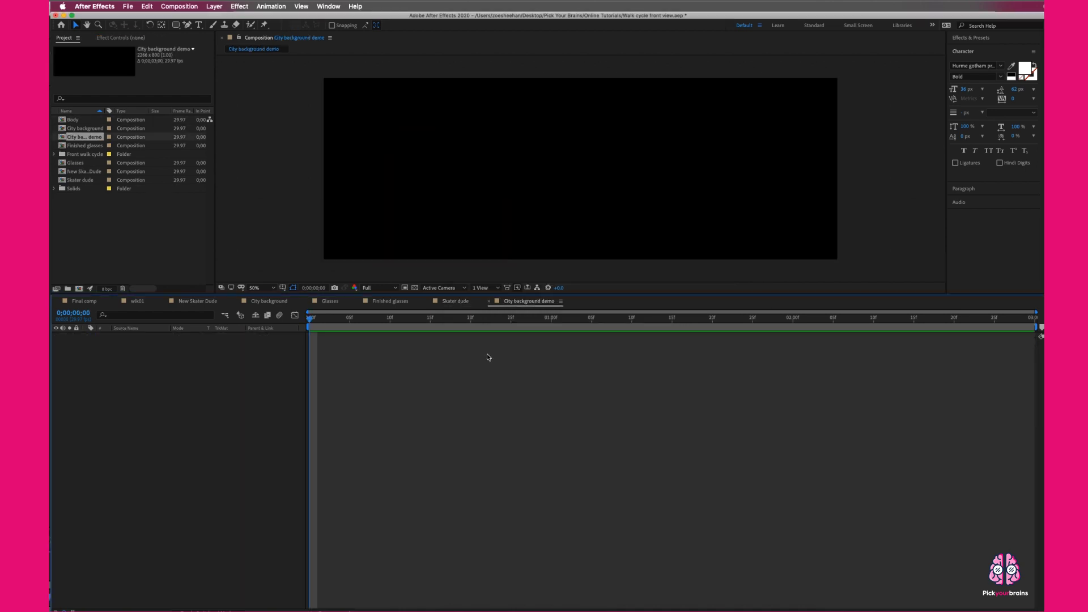
# - Add a shape layer for the city skyline and set its fill colour to mid grey
pyautogui.rightClick(197, 373)
pyautogui.moveTo(249, 377)
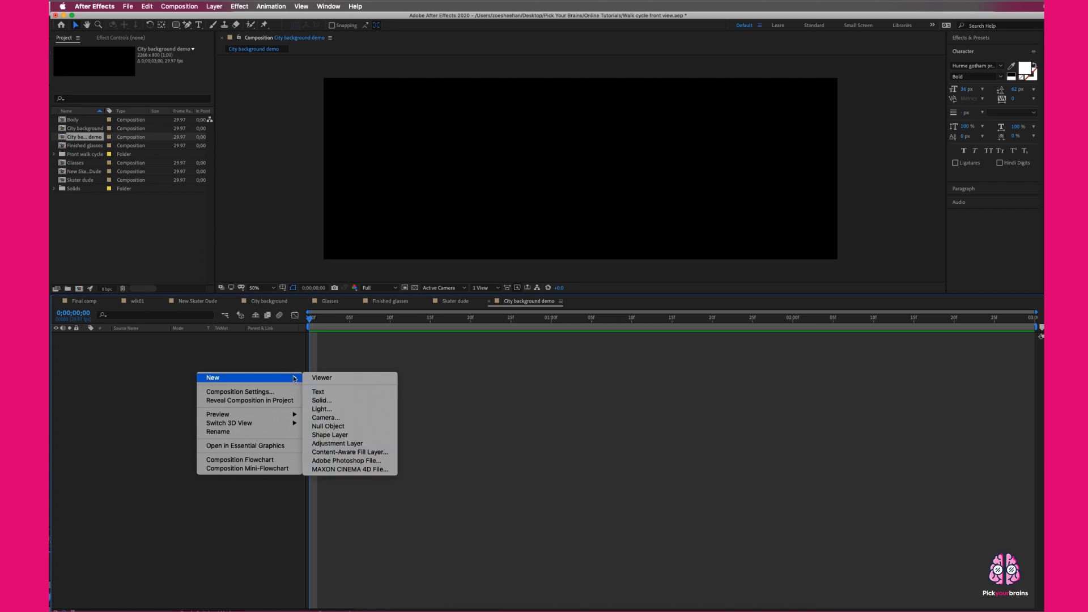
pyautogui.click(390, 438)
pyautogui.click(332, 25)
pyautogui.moveTo(446, 280); pyautogui.dragTo(393, 309)
pyautogui.click(638, 260)
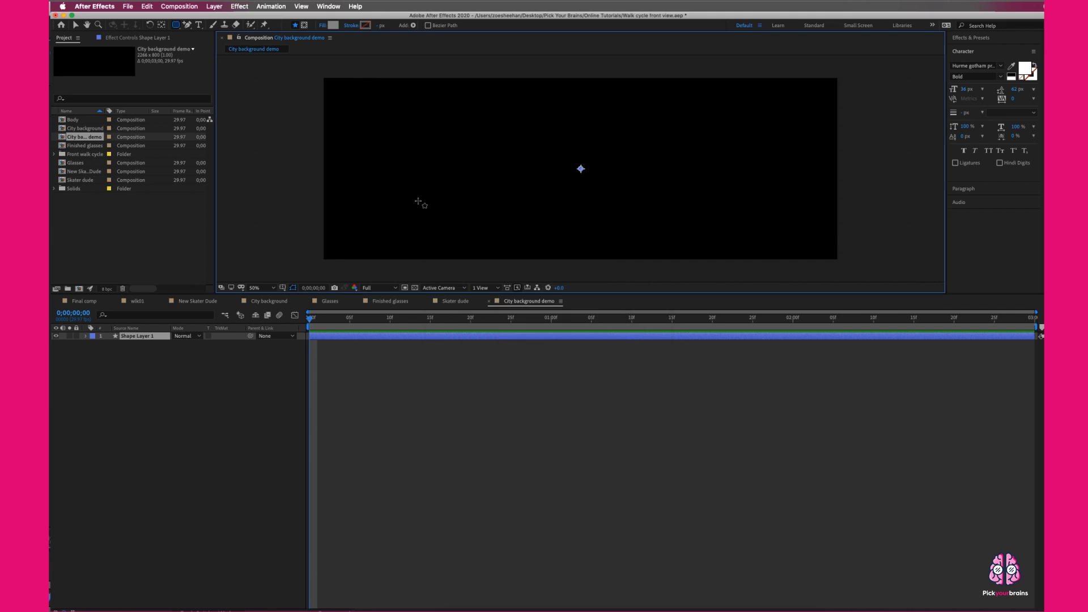
# - Draw a row of overlapping grey rectangles of varying heights across the composition's left half as city buildings
pyautogui.moveTo(330, 173); pyautogui.dragTo(374, 251)
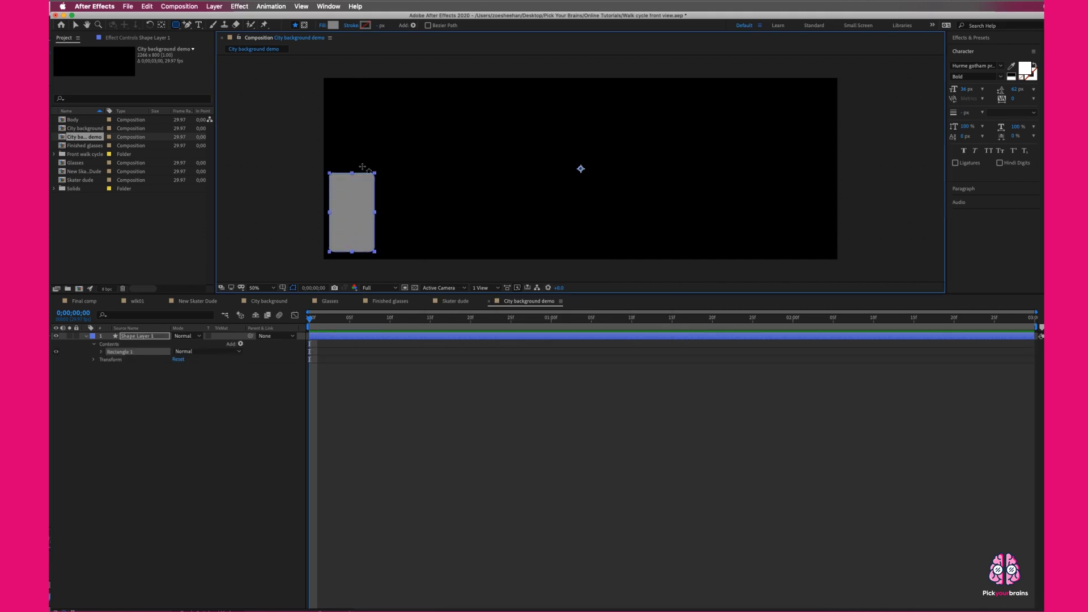
pyautogui.moveTo(363, 157)
pyautogui.mouseDown()
pyautogui.moveTo(397, 238)
pyautogui.moveTo(407, 201)
pyautogui.moveTo(413, 211)
pyautogui.mouseUp()
pyautogui.moveTo(404, 133); pyautogui.dragTo(435, 232)
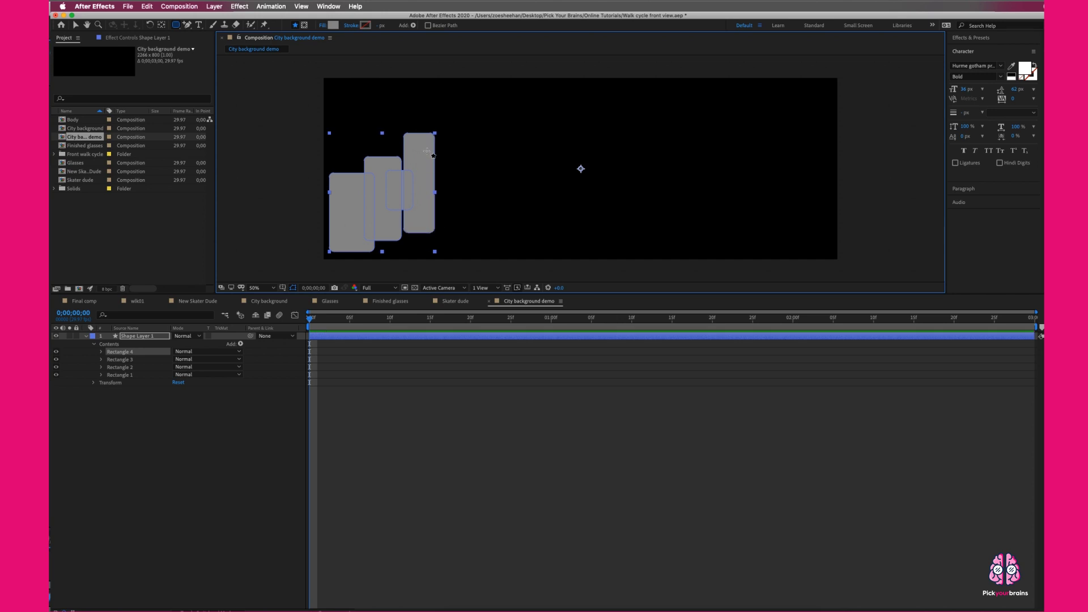
pyautogui.moveTo(425, 148); pyautogui.dragTo(457, 251)
pyautogui.moveTo(442, 168); pyautogui.dragTo(474, 233)
pyautogui.moveTo(465, 187); pyautogui.dragTo(499, 242)
pyautogui.moveTo(482, 128)
pyautogui.mouseDown()
pyautogui.moveTo(512, 244)
pyautogui.moveTo(534, 242)
pyautogui.mouseUp()
pyautogui.moveTo(527, 166); pyautogui.dragTo(554, 248)
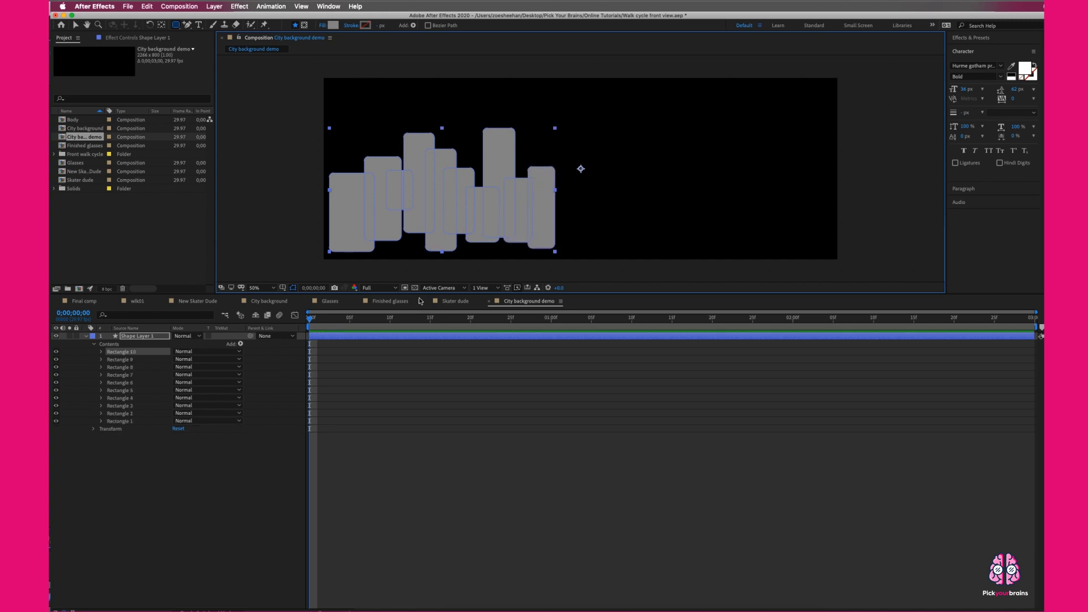
# - Draw one wide rectangle in the same shape layer across the foot of all the buildings to fill the gaps
pyautogui.click(85, 336)
pyautogui.click(130, 366)
pyautogui.click(130, 336)
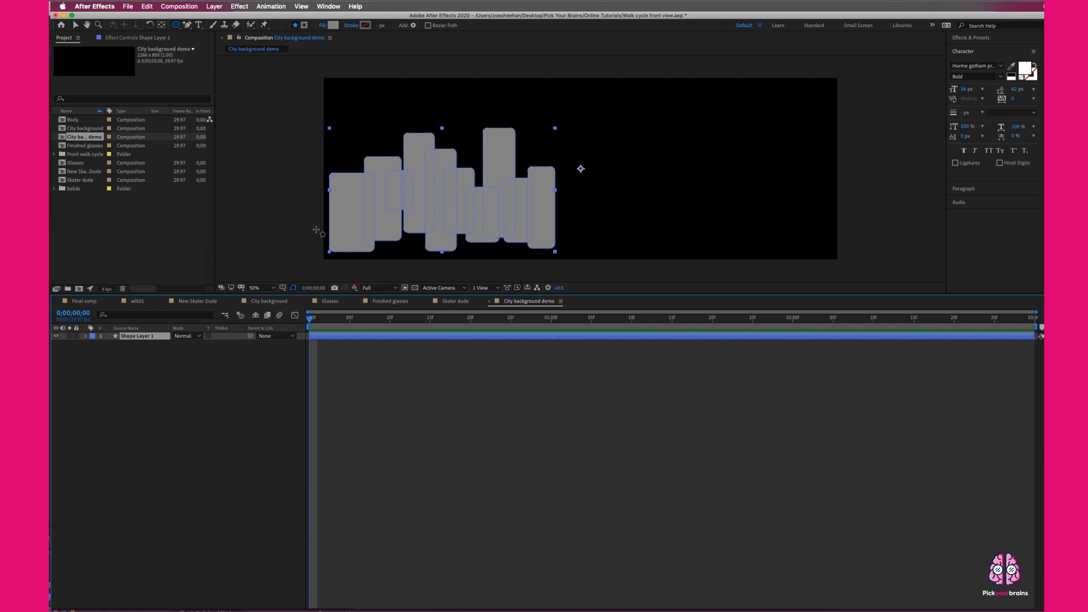
pyautogui.moveTo(331, 203); pyautogui.dragTo(555, 254)
pyautogui.click(110, 483)
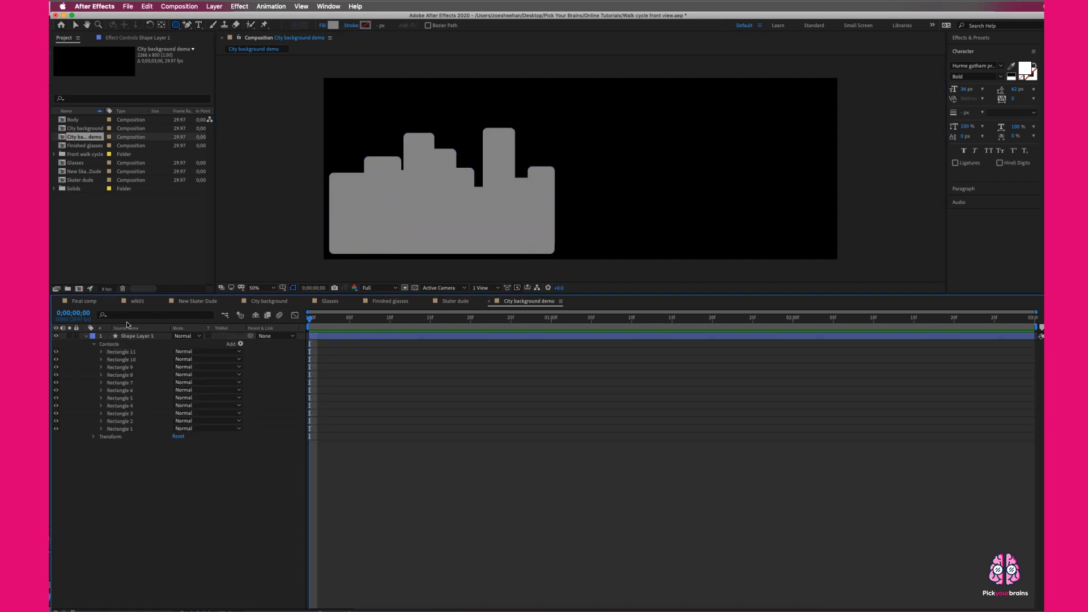
# - Duplicate the skyline layer twice and place the copies end to end to the right of the original
pyautogui.click(153, 336)
pyautogui.click(86, 336)
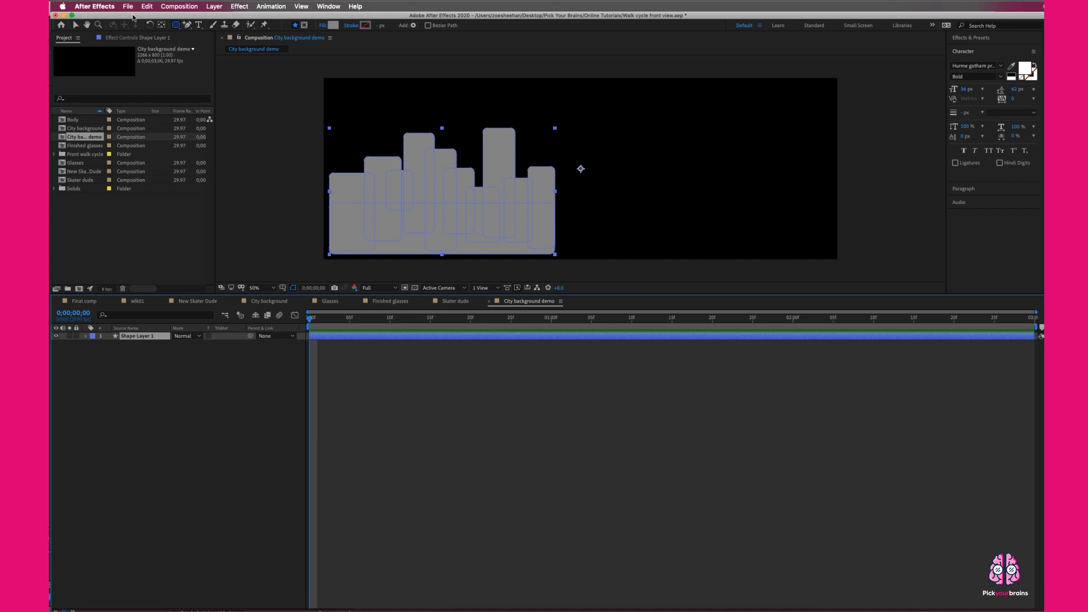
pyautogui.click(76, 26)
pyautogui.press('super+d')
pyautogui.moveTo(413, 194); pyautogui.dragTo(638, 190)
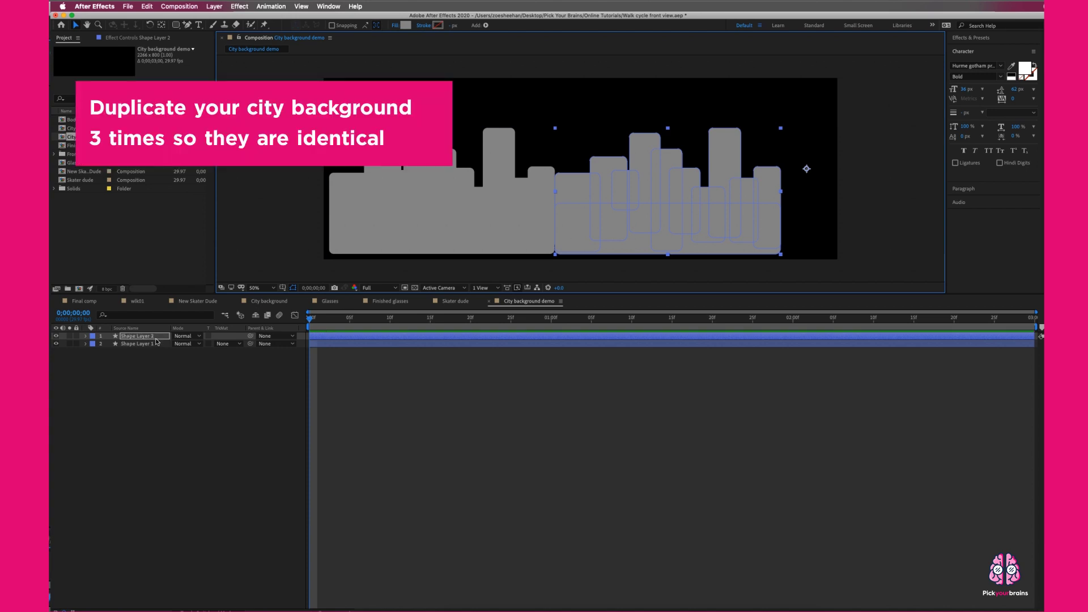
pyautogui.press('super+d')
pyautogui.moveTo(583, 215); pyautogui.dragTo(808, 212)
pyautogui.click(239, 107)
# - Increase the City background demo composition's width to 3261 px
pyautogui.click(179, 6)
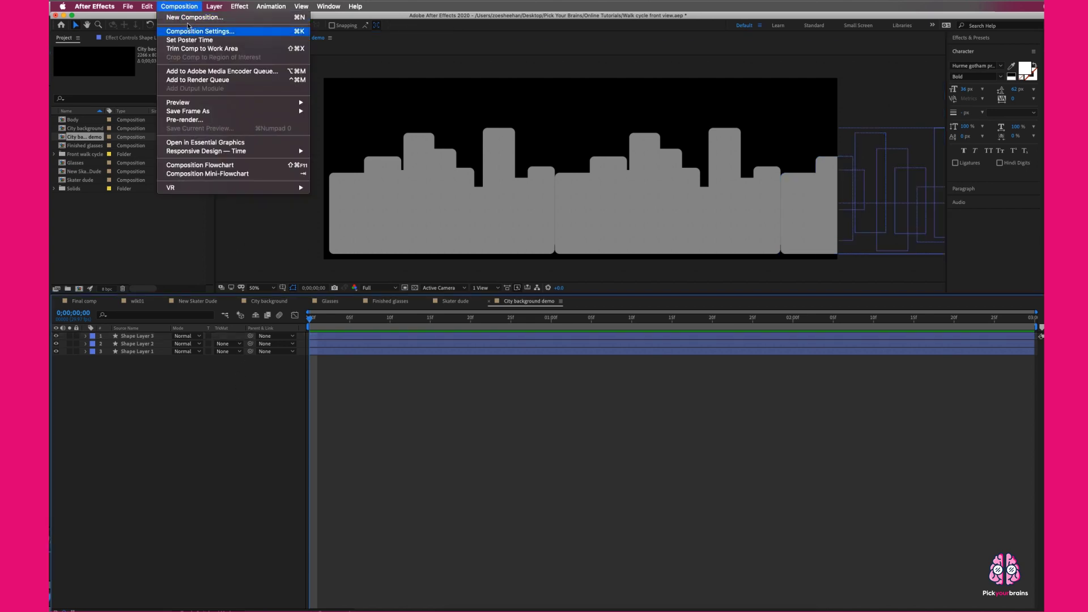
pyautogui.click(188, 31)
pyautogui.moveTo(515, 193); pyautogui.dragTo(641, 218)
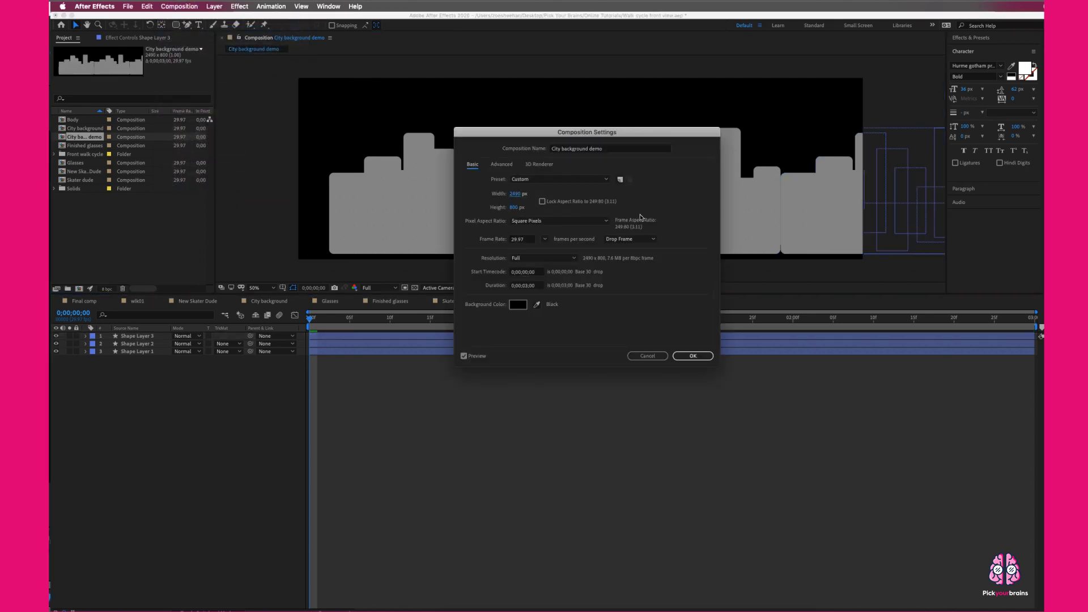
pyautogui.moveTo(515, 194); pyautogui.dragTo(716, 344)
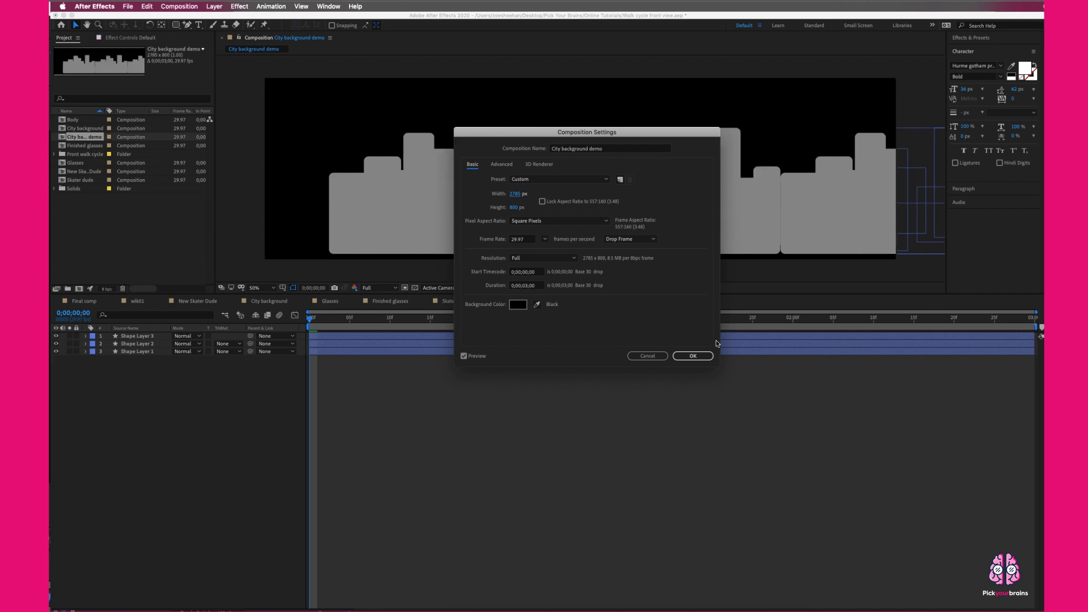
pyautogui.moveTo(515, 200); pyautogui.dragTo(734, 310)
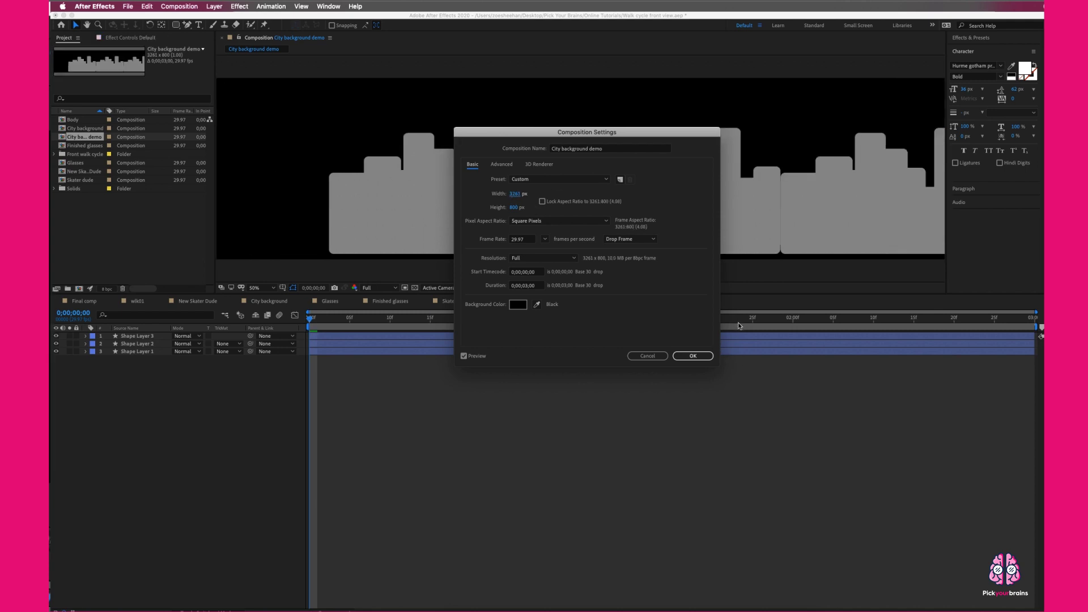
pyautogui.click(692, 355)
# - Select all three skyline layers and shift them left together until they all fit inside the composition
pyautogui.click(451, 336)
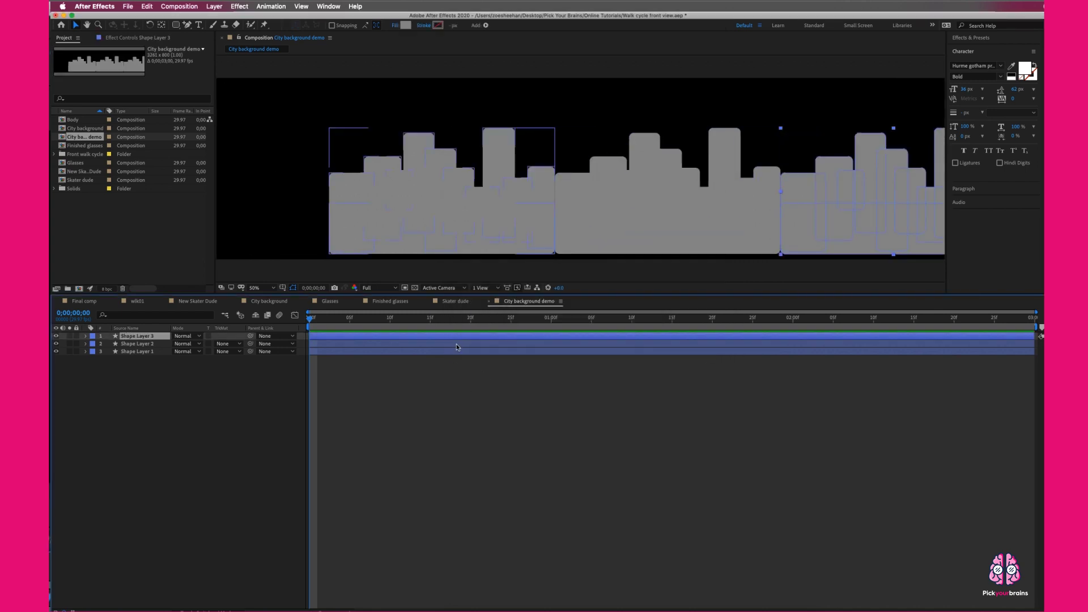
pyautogui.click(458, 229)
pyautogui.click(545, 414)
pyautogui.press(',')
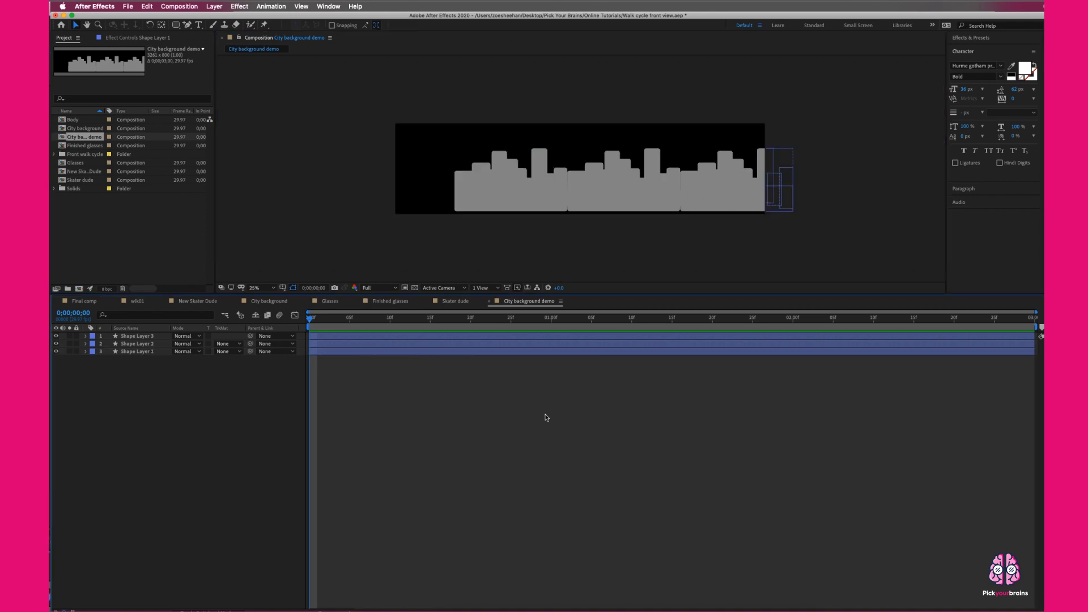
pyautogui.click(487, 345)
pyautogui.click(488, 337)
pyautogui.keyDown('shift'); pyautogui.click(489, 351); pyautogui.keyUp('shift')
pyautogui.hotkey('shift', 'Left')
pyautogui.hotkey('shift', 'Left')
pyautogui.hotkey('shift', 'Left')
pyautogui.hotkey('shift', 'Left')
pyautogui.hotkey('shift', 'Left')
pyautogui.hotkey('shift', 'Left')
pyautogui.hotkey('shift', 'Left')
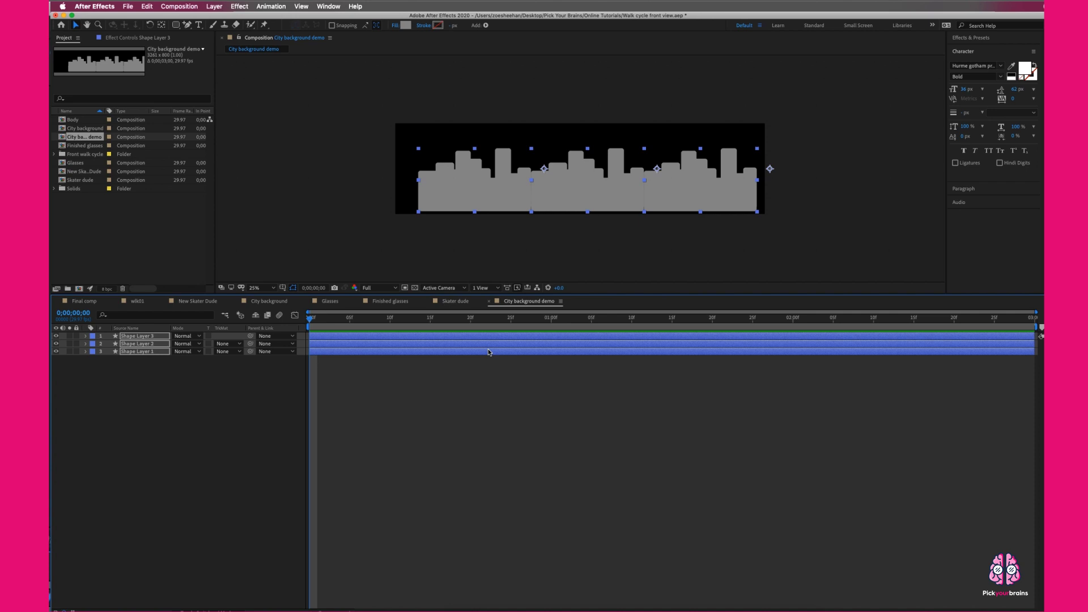
pyautogui.click(647, 424)
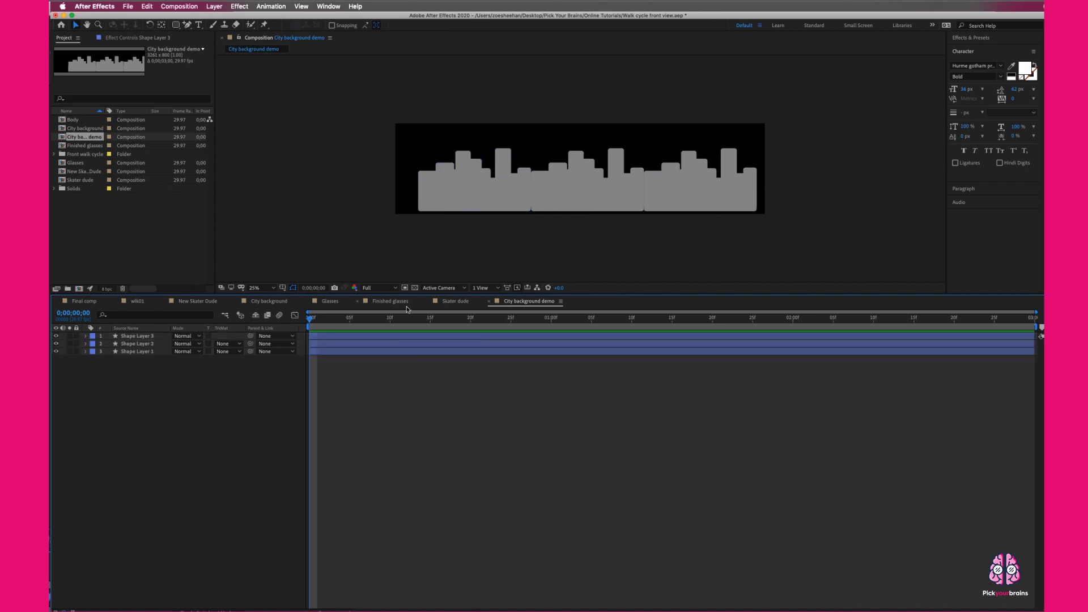
# - Close every open timeline except those of Skater dude and City background demo
pyautogui.click(432, 305)
pyautogui.click(357, 301)
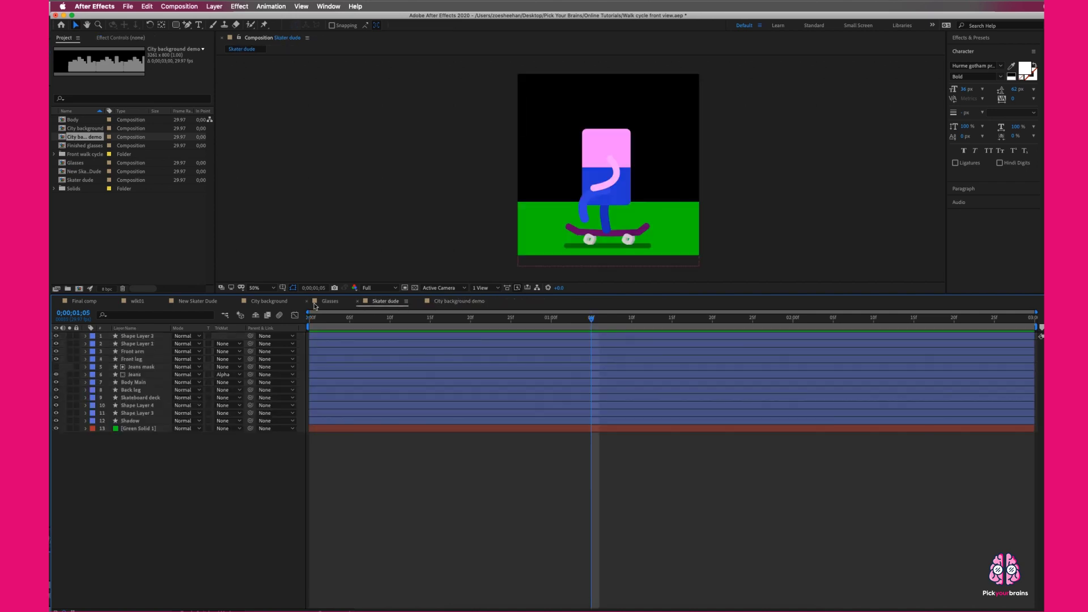
pyautogui.click(306, 301)
pyautogui.click(236, 301)
pyautogui.click(163, 301)
pyautogui.click(115, 301)
pyautogui.click(59, 301)
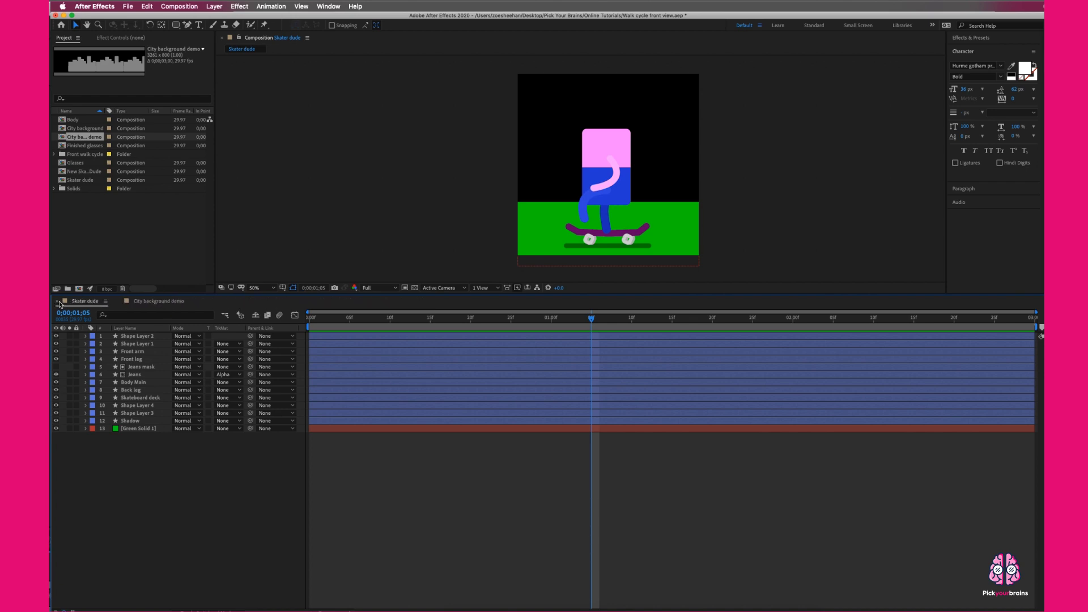
# - Add the City background demo composition between Shadow and the green solid, with the skyline's right end filling the frame and its base on the ground
pyautogui.moveTo(97, 137); pyautogui.dragTo(169, 431)
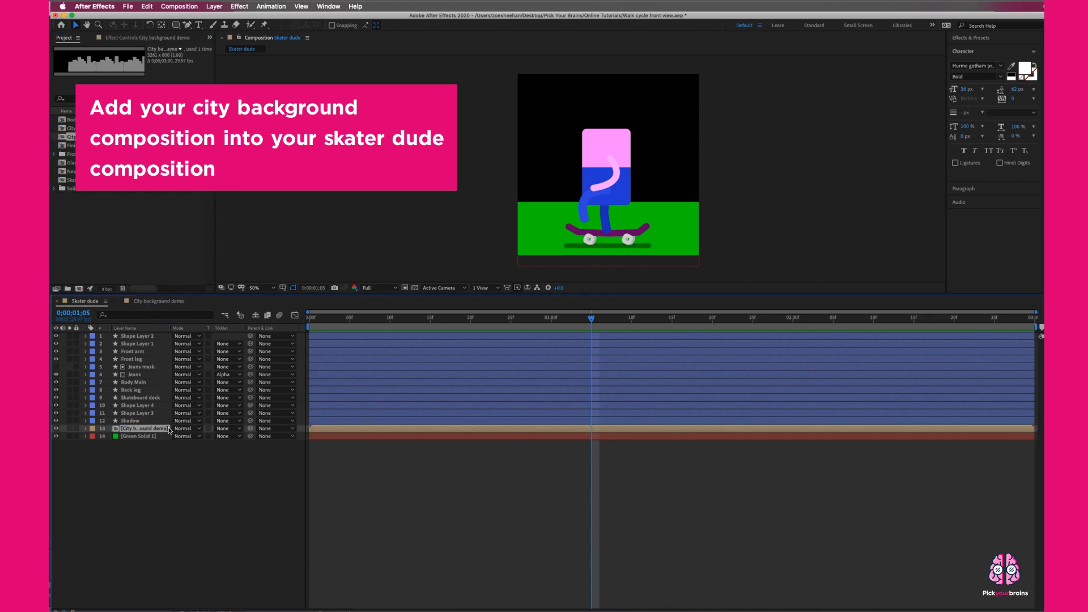
pyautogui.moveTo(699, 137); pyautogui.dragTo(435, 152)
pyautogui.moveTo(674, 163)
pyautogui.mouseDown()
pyautogui.moveTo(652, 164)
pyautogui.moveTo(666, 163)
pyautogui.mouseUp()
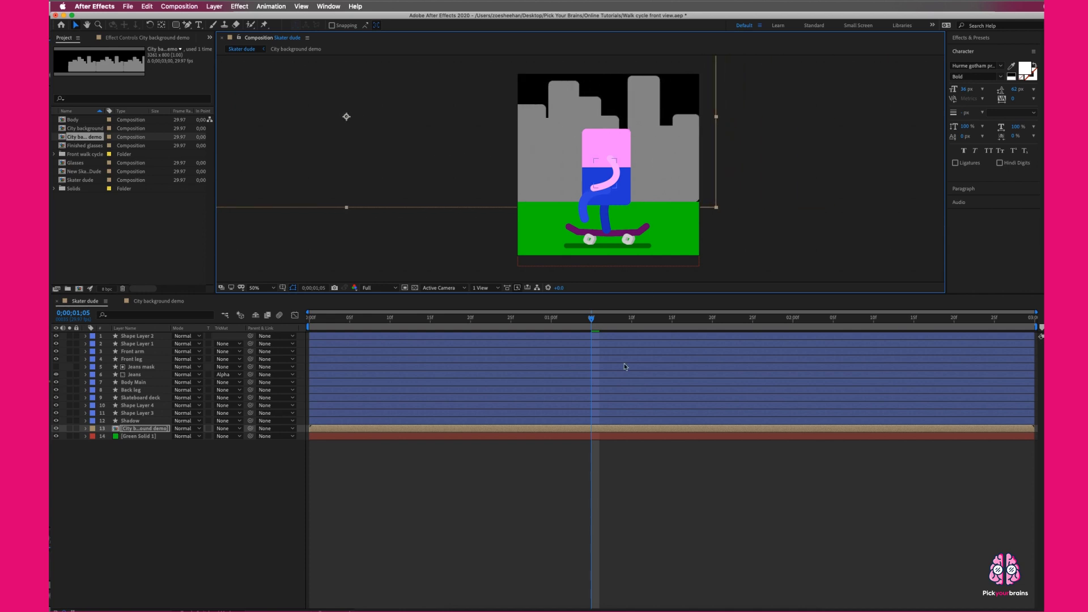
# - Keyframe the city layer's position at the first frame and, at 0;00;02;29, shift it right until the skyline's left end fills the frame
pyautogui.moveTo(589, 320); pyautogui.dragTo(291, 318)
pyautogui.click(134, 429)
pyautogui.hotkey('alt', 'shift', 'p')
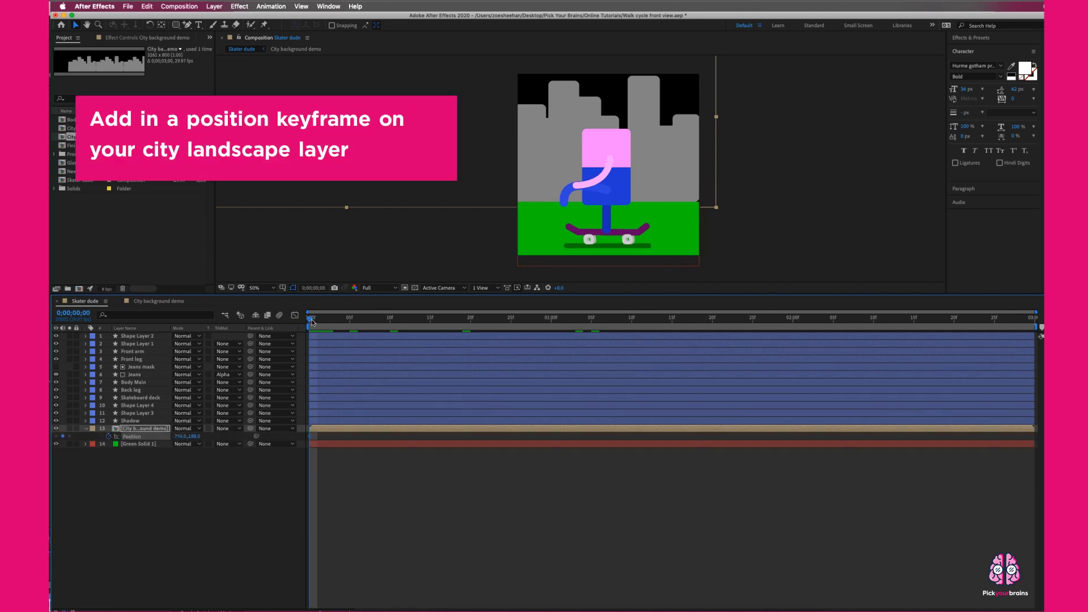
pyautogui.press('End')
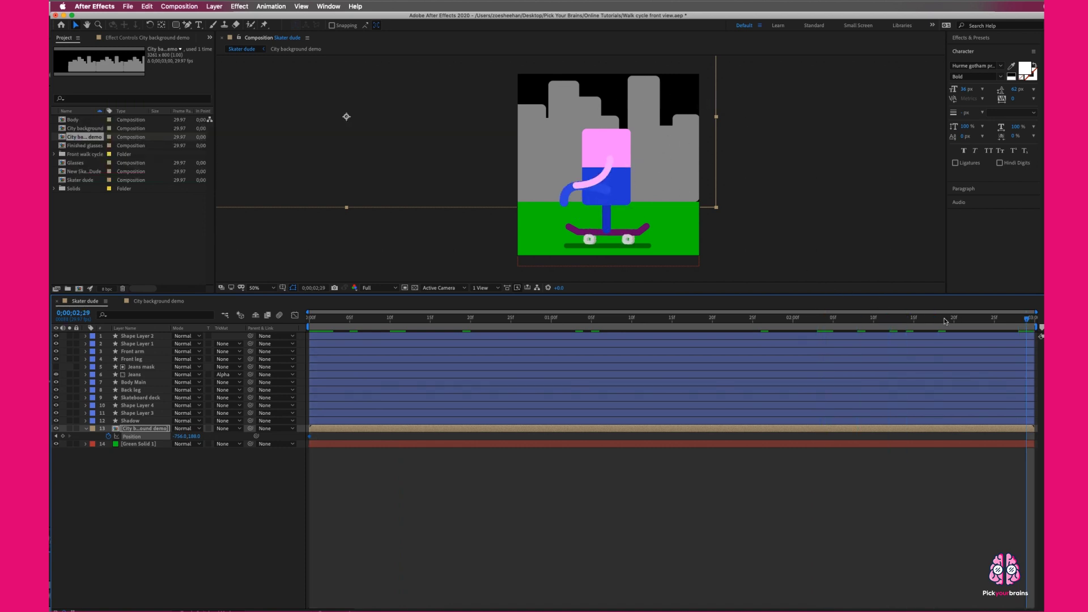
pyautogui.moveTo(672, 150)
pyautogui.mouseDown()
pyautogui.moveTo(912, 163)
pyautogui.moveTo(884, 151)
pyautogui.moveTo(894, 151)
pyautogui.moveTo(705, 145)
pyautogui.mouseUp()
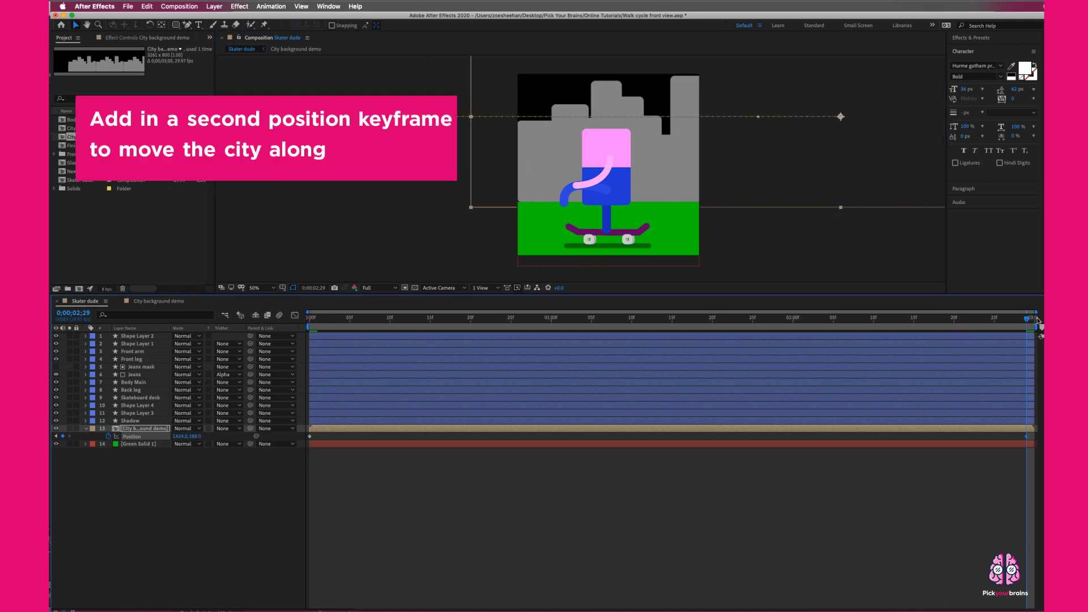
# - Preview the moving skyline behind the skater and return to the first frame
pyautogui.press('space')
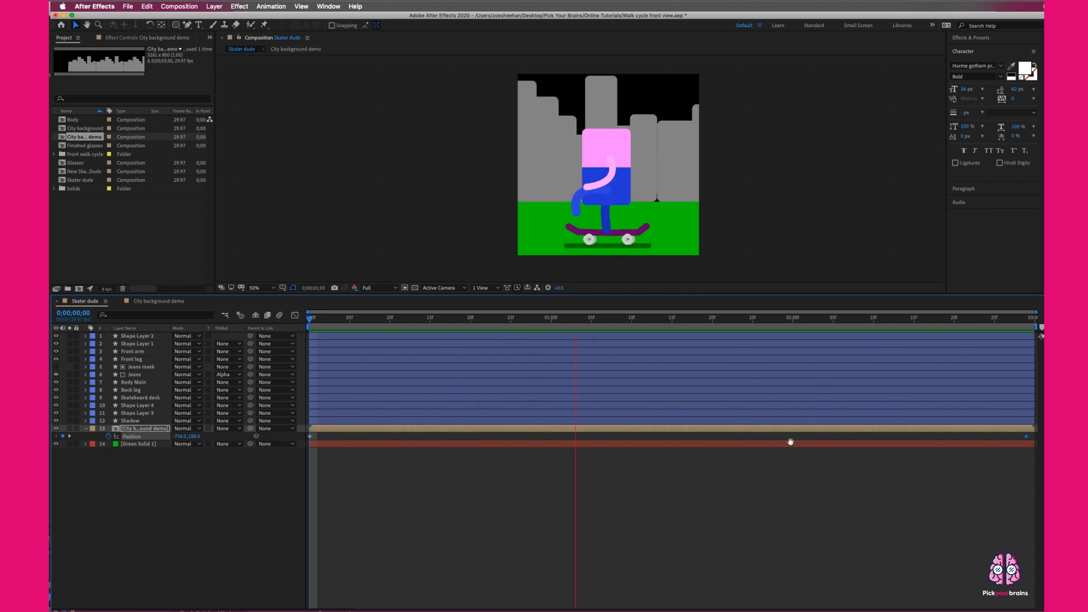
pyautogui.press('space')
pyautogui.moveTo(584, 318); pyautogui.dragTo(310, 318)
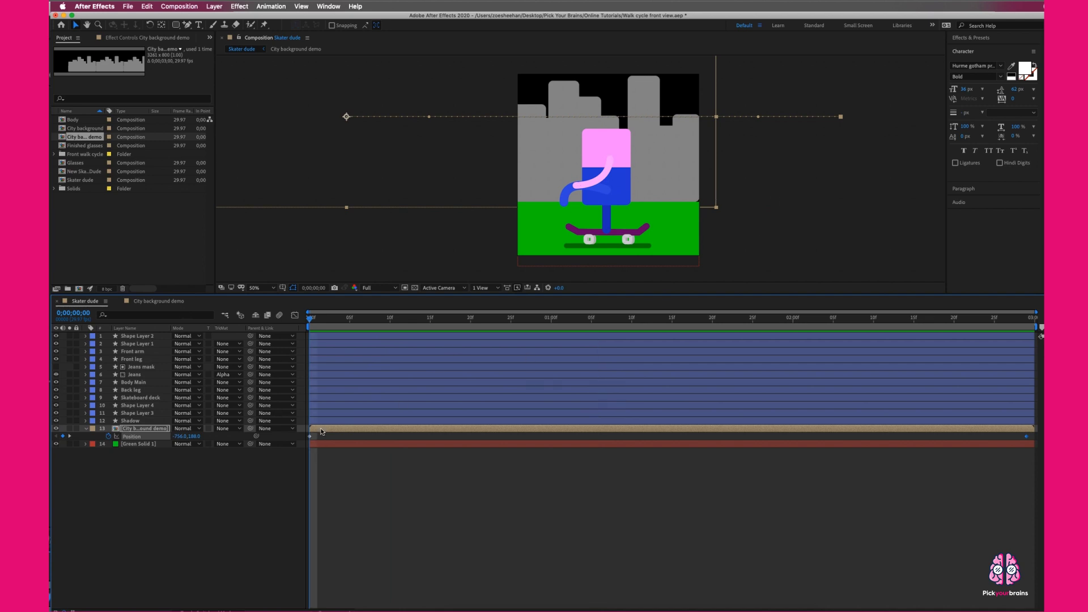
pyautogui.hotkey('shift', 'Left')
pyautogui.hotkey('shift', 'Left')
pyautogui.hotkey('shift', 'Right')
pyautogui.hotkey('shift', 'Right')
# - In the City background demo composition, add a shape layer with a small circle on the rightmost building of the first skyline as a marker
pyautogui.click(158, 301)
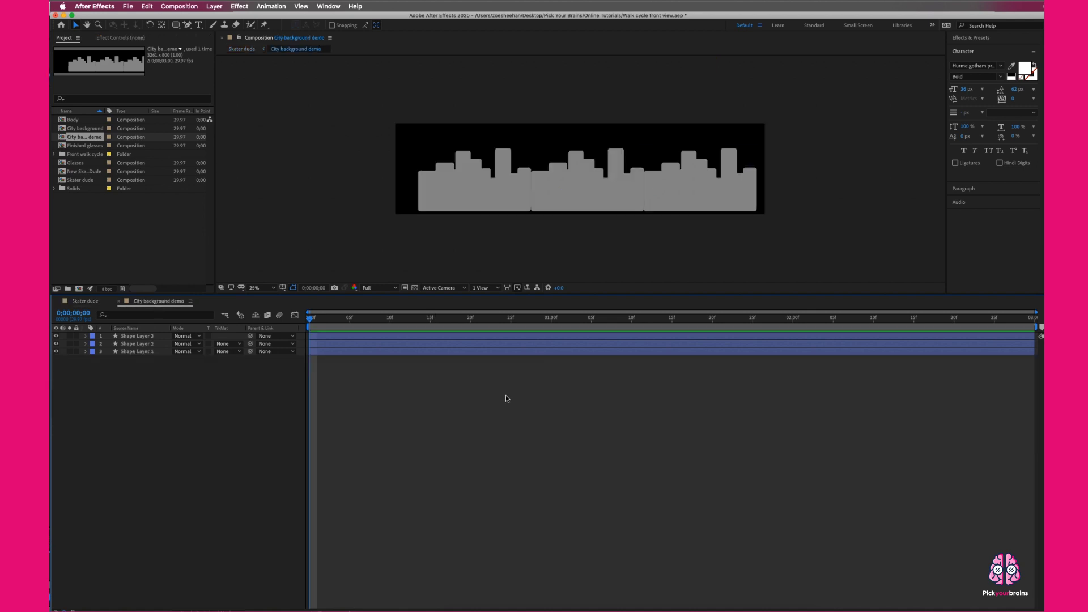
pyautogui.press('.')
pyautogui.press('.')
pyautogui.rightClick(118, 395)
pyautogui.moveTo(120, 399)
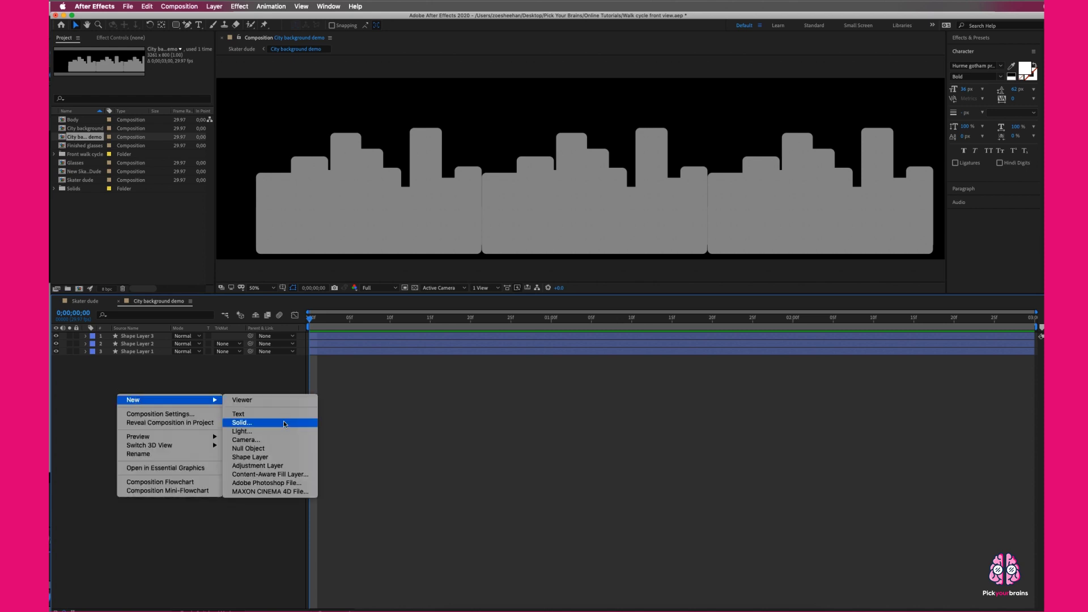
pyautogui.click(284, 458)
pyautogui.moveTo(176, 25); pyautogui.dragTo(238, 63)
pyautogui.moveTo(466, 178); pyautogui.dragTo(475, 187)
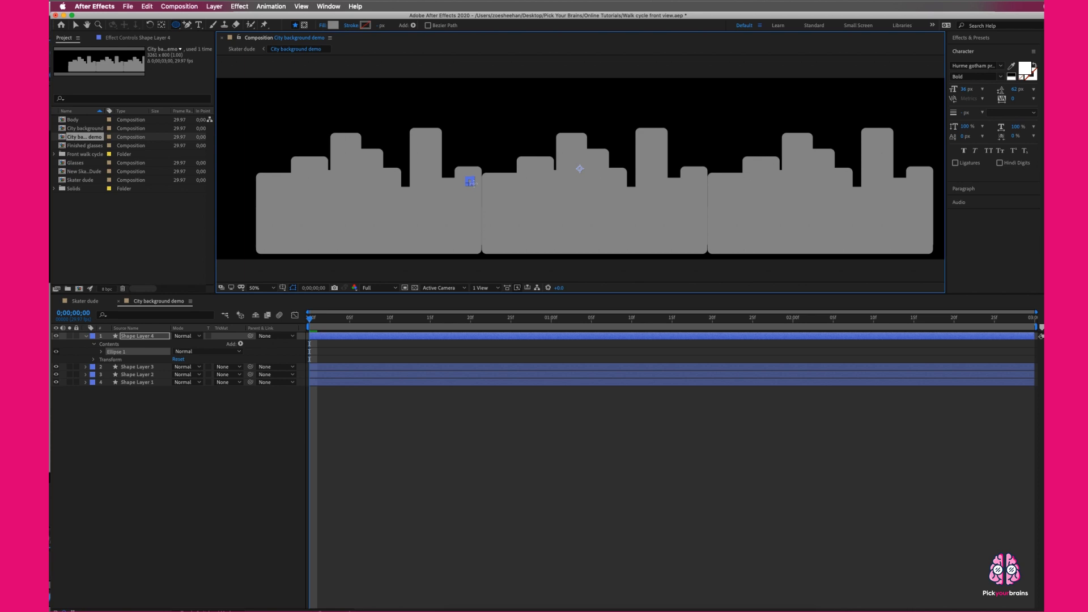
# - Set the marker circle's fill colour to red FF5B5B
pyautogui.click(333, 25)
pyautogui.click(514, 249)
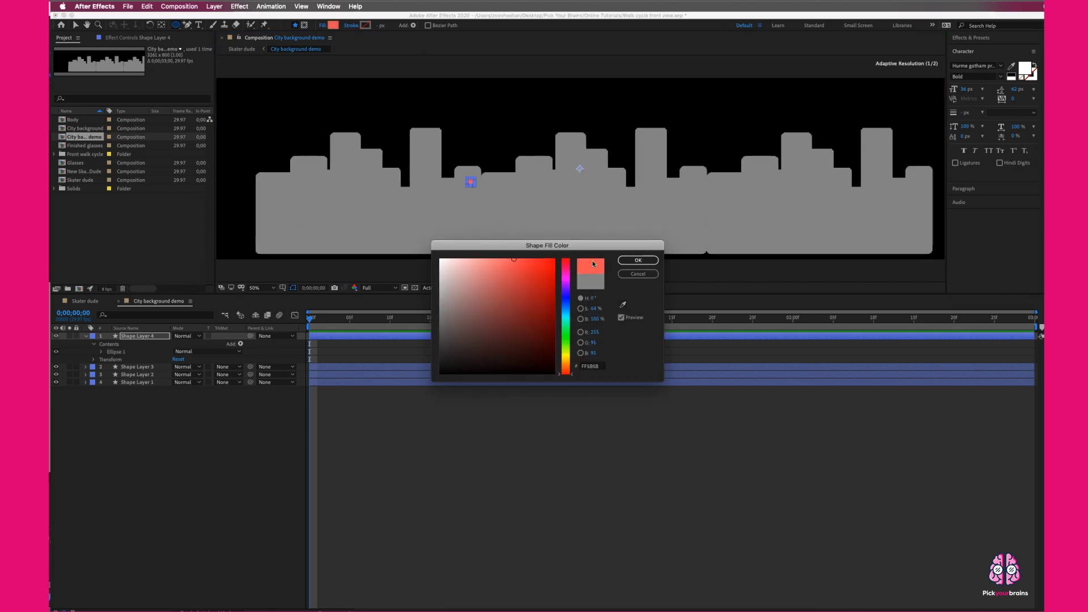
pyautogui.click(638, 258)
pyautogui.click(225, 431)
# - Duplicate the red marker layer and shift the copy horizontally to the matching spot on the second skyline
pyautogui.click(145, 337)
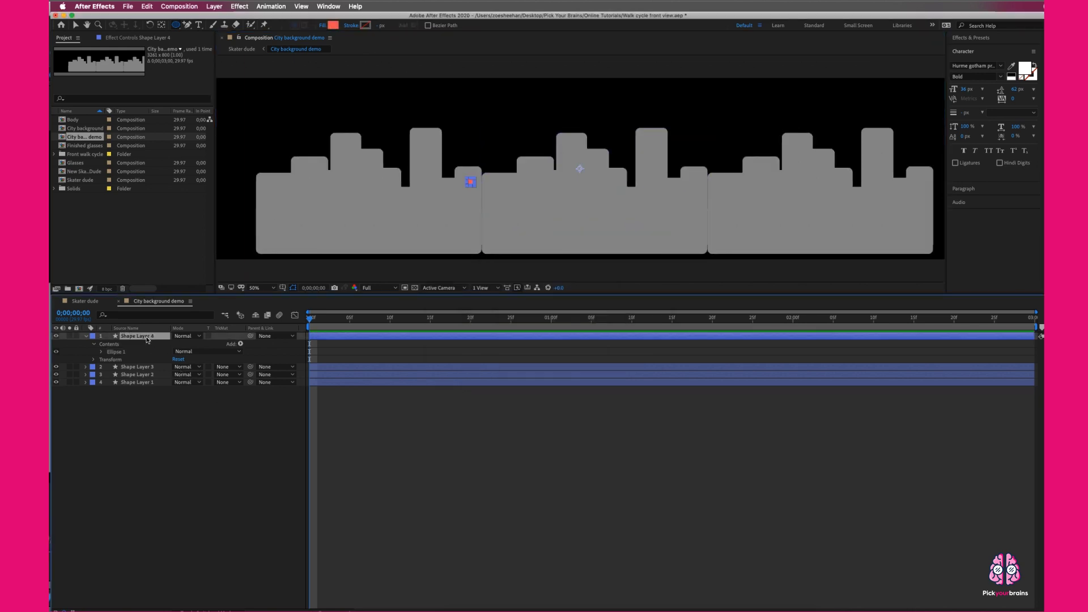
pyautogui.press('super+d')
pyautogui.hotkey('shift', 'Right')
pyautogui.hotkey('shift', 'Right')
pyautogui.hotkey('shift', 'Right')
pyautogui.hotkey('shift', 'Right')
pyautogui.hotkey('shift', 'Right')
pyautogui.hotkey('shift', 'Right')
pyautogui.hotkey('shift', 'Right')
pyautogui.hotkey('shift', 'Right')
pyautogui.hotkey('shift', 'Right')
pyautogui.hotkey('shift', 'Right')
pyautogui.hotkey('shift', 'Right')
pyautogui.hotkey('shift', 'Right')
pyautogui.hotkey('shift', 'Right')
pyautogui.hotkey('shift', 'Right')
pyautogui.hotkey('shift', 'Right')
pyautogui.hotkey('shift', 'Right')
pyautogui.hotkey('shift', 'Right')
pyautogui.hotkey('shift', 'Right')
pyautogui.hotkey('shift', 'Right')
pyautogui.hotkey('shift', 'Right')
pyautogui.hotkey('shift', 'Right')
pyautogui.hotkey('shift', 'Right')
pyautogui.hotkey('shift', 'Right')
pyautogui.hotkey('shift', 'Right')
pyautogui.hotkey('shift', 'Right')
pyautogui.hotkey('shift', 'Right')
pyautogui.hotkey('shift', 'Right')
pyautogui.hotkey('shift', 'Right')
pyautogui.hotkey('shift', 'Right')
pyautogui.hotkey('shift', 'Right')
pyautogui.hotkey('shift', 'Right')
pyautogui.hotkey('shift', 'Right')
pyautogui.hotkey('shift', 'Right')
pyautogui.hotkey('shift', 'Right')
pyautogui.hotkey('shift', 'Right')
pyautogui.hotkey('shift', 'Right')
pyautogui.hotkey('shift', 'Right')
pyautogui.hotkey('shift', 'Right')
pyautogui.hotkey('shift', 'Right')
pyautogui.hotkey('shift', 'Right')
pyautogui.hotkey('shift', 'Right')
pyautogui.hotkey('shift', 'Right')
pyautogui.hotkey('shift', 'Right')
pyautogui.hotkey('shift', 'Right')
pyautogui.hotkey('shift', 'Right')
# - Duplicate the second red marker and shift the copy horizontally to the matching spot on the third skyline
pyautogui.hotkey('ctrl', 'd')
pyautogui.hotkey('shift', 'Right')
pyautogui.hotkey('shift', 'Right')
pyautogui.hotkey('shift', 'Right')
pyautogui.hotkey('shift', 'Right')
pyautogui.hotkey('shift', 'Right')
pyautogui.hotkey('shift', 'Right')
pyautogui.hotkey('shift', 'Right')
pyautogui.hotkey('shift', 'Right')
pyautogui.hotkey('shift', 'Right')
pyautogui.hotkey('shift', 'Right')
pyautogui.hotkey('shift', 'Right')
pyautogui.hotkey('shift', 'Right')
pyautogui.hotkey('shift', 'Right')
pyautogui.hotkey('shift', 'Right')
pyautogui.hotkey('shift', 'Right')
pyautogui.hotkey('shift', 'Right')
pyautogui.hotkey('shift', 'Right')
pyautogui.hotkey('shift', 'Right')
pyautogui.hotkey('shift', 'Right')
pyautogui.hotkey('shift', 'Right')
pyautogui.hotkey('shift', 'Right')
pyautogui.hotkey('shift', 'Right')
pyautogui.hotkey('shift', 'Right')
pyautogui.hotkey('shift', 'Right')
pyautogui.hotkey('shift', 'Right')
pyautogui.hotkey('shift', 'Right')
pyautogui.hotkey('shift', 'Right')
pyautogui.hotkey('shift', 'Right')
pyautogui.hotkey('shift', 'Right')
pyautogui.hotkey('shift', 'Right')
pyautogui.hotkey('shift', 'Right')
pyautogui.hotkey('shift', 'Right')
pyautogui.hotkey('shift', 'Right')
pyautogui.hotkey('shift', 'Right')
pyautogui.hotkey('shift', 'Right')
pyautogui.hotkey('shift', 'Right')
pyautogui.hotkey('shift', 'Right')
pyautogui.hotkey('shift', 'Right')
pyautogui.hotkey('shift', 'Right')
pyautogui.hotkey('shift', 'Right')
pyautogui.hotkey('shift', 'Right')
pyautogui.hotkey('shift', 'Right')
pyautogui.hotkey('shift', 'Right')
pyautogui.hotkey('shift', 'Right')
pyautogui.hotkey('shift', 'Right')
pyautogui.hotkey('shift', 'Right')
pyautogui.hotkey('shift', 'Right')
pyautogui.hotkey('shift', 'Right')
pyautogui.hotkey('shift', 'Right')
pyautogui.hotkey('shift', 'Right')
pyautogui.hotkey('shift', 'Right')
pyautogui.hotkey('shift', 'Right')
pyautogui.hotkey('shift', 'Right')
pyautogui.hotkey('shift', 'Right')
pyautogui.hotkey('shift', 'Right')
pyautogui.hotkey('shift', 'Right')
pyautogui.hotkey('shift', 'Right')
pyautogui.hotkey('shift', 'Right')
pyautogui.hotkey('shift', 'Right')
pyautogui.hotkey('shift', 'Right')
pyautogui.hotkey('shift', 'Right')
pyautogui.hotkey('shift', 'Right')
pyautogui.hotkey('shift', 'Right')
pyautogui.hotkey('shift', 'Right')
pyautogui.hotkey('shift', 'Right')
pyautogui.hotkey('shift', 'Right')
pyautogui.hotkey('shift', 'Right')
pyautogui.hotkey('shift', 'Right')
pyautogui.hotkey('shift', 'Right')
pyautogui.hotkey('shift', 'Right')
pyautogui.hotkey('shift', 'Right')
pyautogui.hotkey('shift', 'Right')
pyautogui.hotkey('shift', 'Right')
pyautogui.hotkey('shift', 'Right')
pyautogui.hotkey('shift', 'Right')
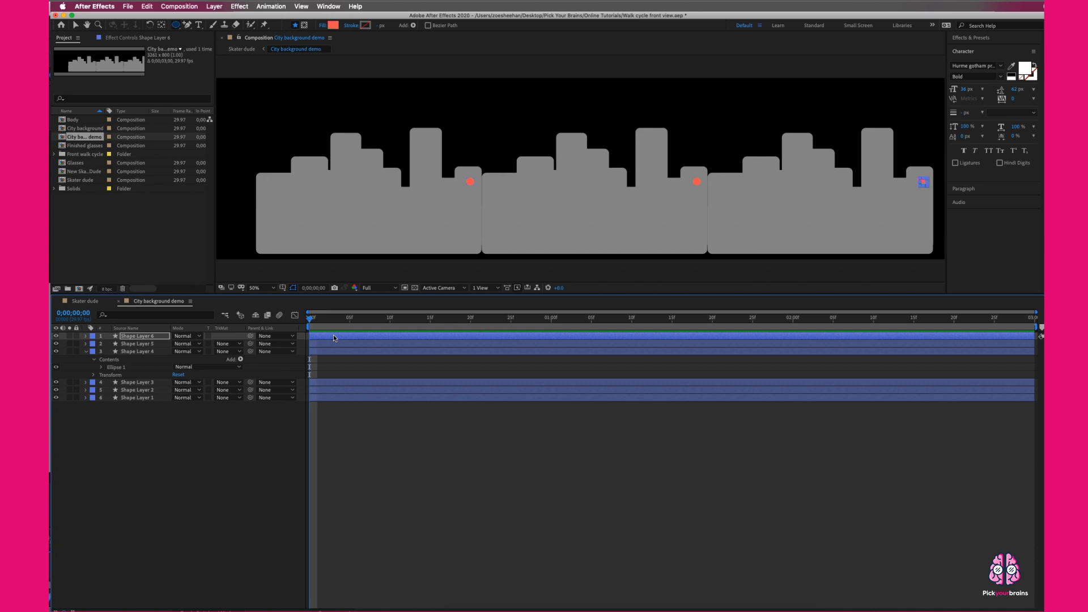
# - Return to the Skater dude composition and play it from the start to check how the red marker travels with the skyline
pyautogui.click(85, 301)
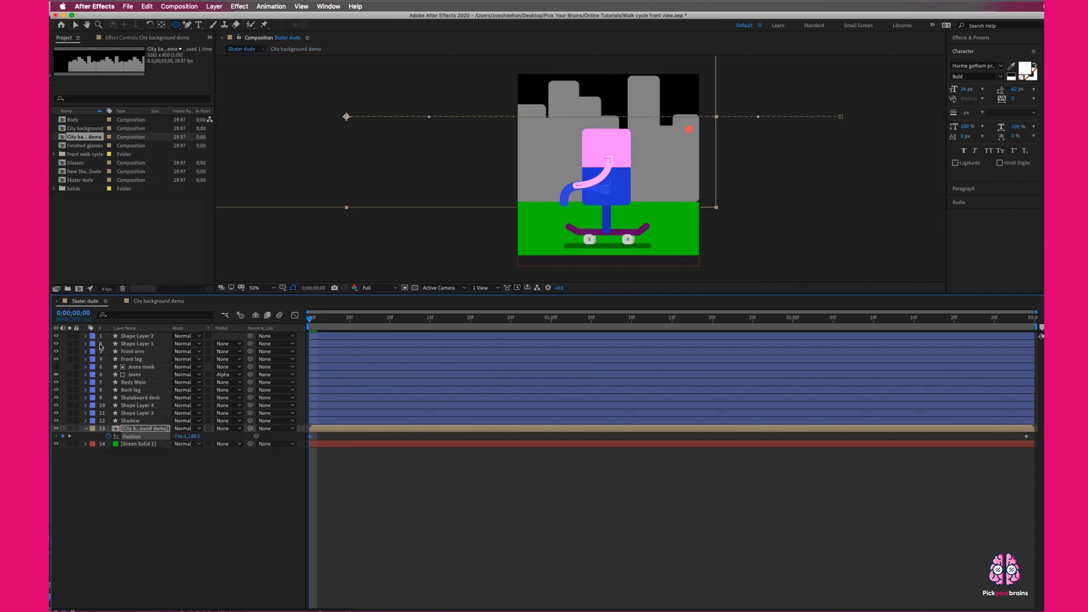
pyautogui.click(356, 320)
pyautogui.press('Home')
pyautogui.press('space')
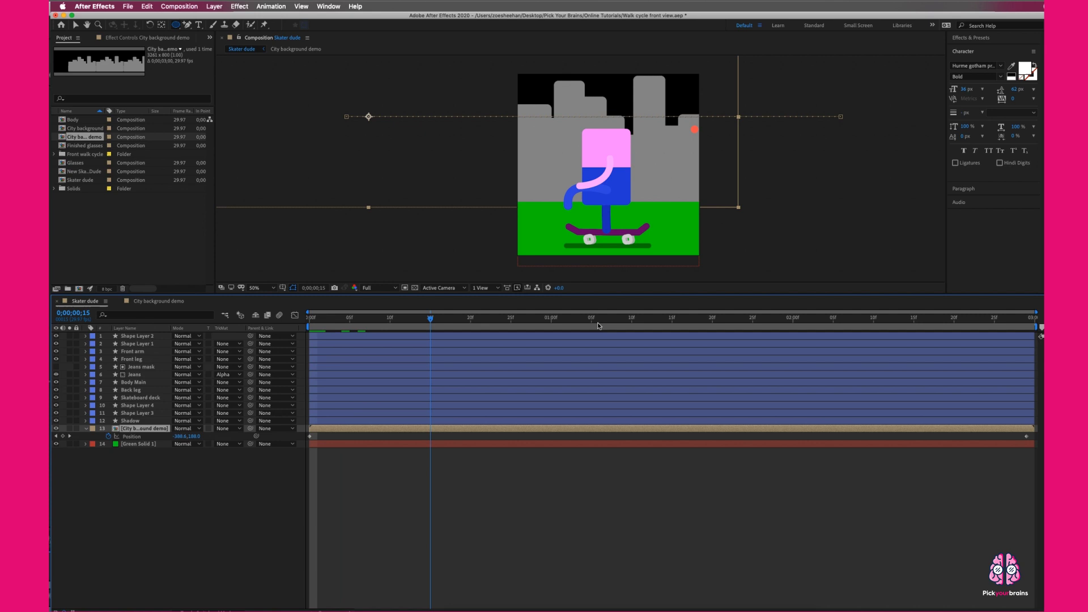
# - Nudge the city background demo layer's position at the last keyframe, 0;00;02;29, horizontally until the red marker matches its first-frame spot
pyautogui.moveTo(983, 347); pyautogui.dragTo(1036, 347)
pyautogui.moveTo(1022, 434); pyautogui.dragTo(1032, 438)
pyautogui.hotkey('shift', 'Left')
pyautogui.hotkey('shift', 'Left')
pyautogui.hotkey('shift', 'Left')
pyautogui.hotkey('shift', 'Left')
pyautogui.hotkey('shift', 'Left')
pyautogui.hotkey('shift', 'Left')
pyautogui.hotkey('shift', 'Left')
pyautogui.hotkey('shift', 'Left')
pyautogui.hotkey('shift', 'Left')
pyautogui.hotkey('shift', 'Left')
pyautogui.hotkey('shift', 'Left')
pyautogui.hotkey('shift', 'Left')
pyautogui.hotkey('shift', 'Left')
pyautogui.hotkey('shift', 'Left')
pyautogui.hotkey('shift', 'Left')
pyautogui.hotkey('shift', 'Left')
pyautogui.hotkey('shift', 'Left')
pyautogui.hotkey('shift', 'Left')
pyautogui.hotkey('shift', 'Left')
pyautogui.hotkey('shift', 'Left')
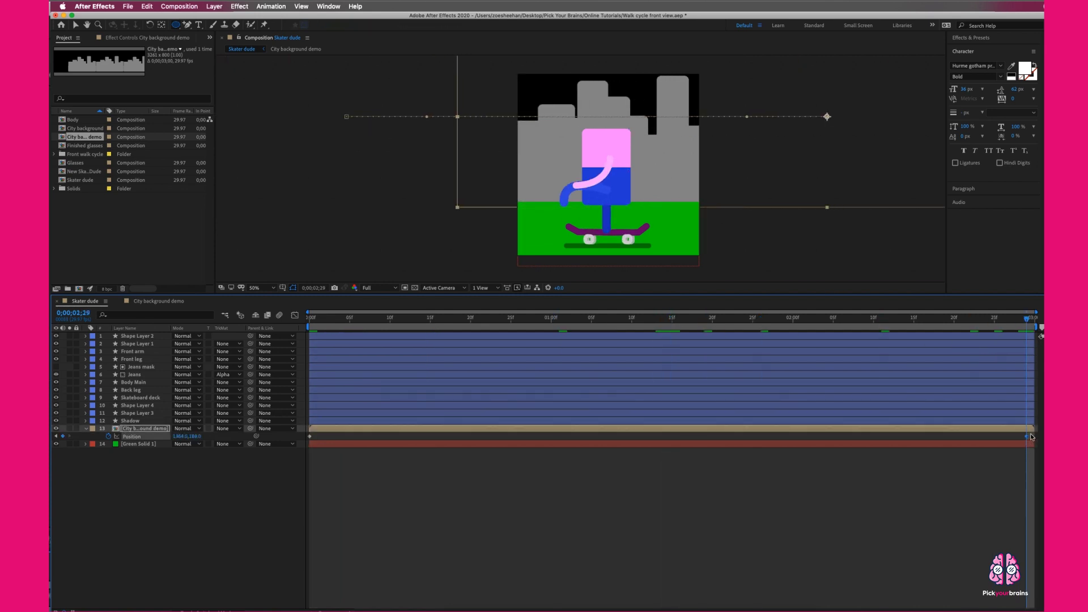
pyautogui.hotkey('shift', 'Left')
pyautogui.hotkey('shift', 'Left')
pyautogui.press('Right')
pyautogui.press('Right')
pyautogui.press('Right')
pyautogui.press('Right')
pyautogui.press('Right')
pyautogui.press('Right')
pyautogui.press('Right')
pyautogui.press('Right')
pyautogui.press('Right')
pyautogui.press('Right')
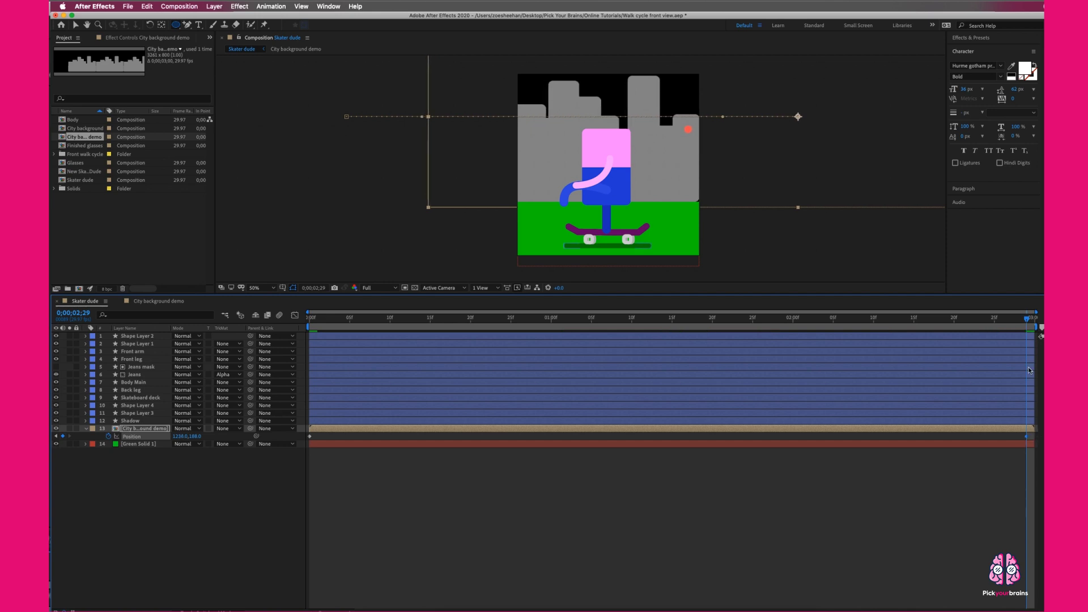
# - Play the composition from the start to check the skyline loop, and collapse the city background demo layer's properties
pyautogui.moveTo(1026, 322); pyautogui.dragTo(311, 320)
pyautogui.press('space')
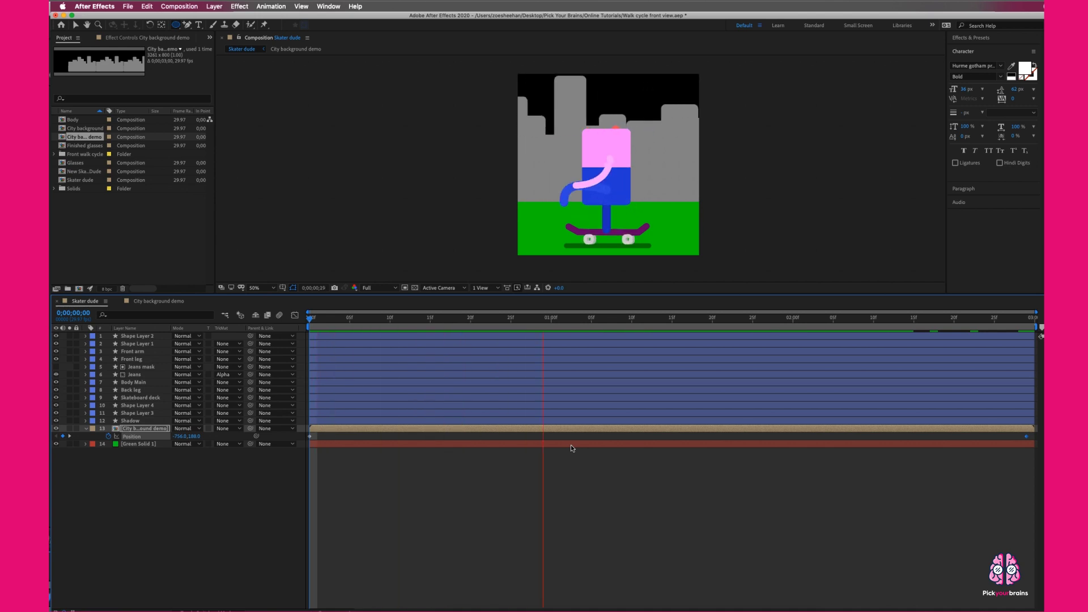
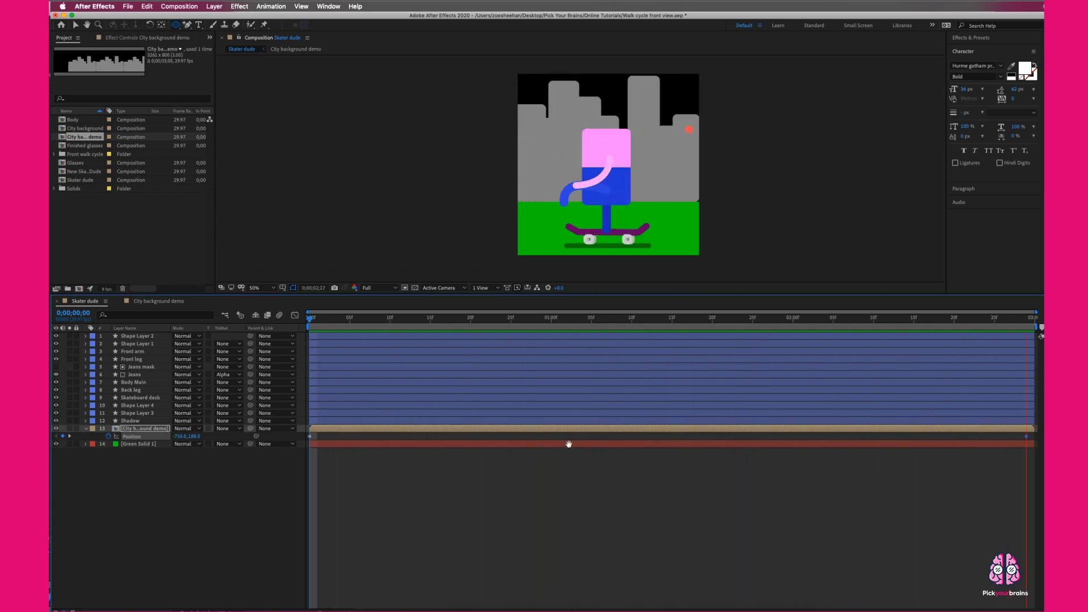
pyautogui.press('space')
pyautogui.moveTo(335, 320); pyautogui.dragTo(299, 318)
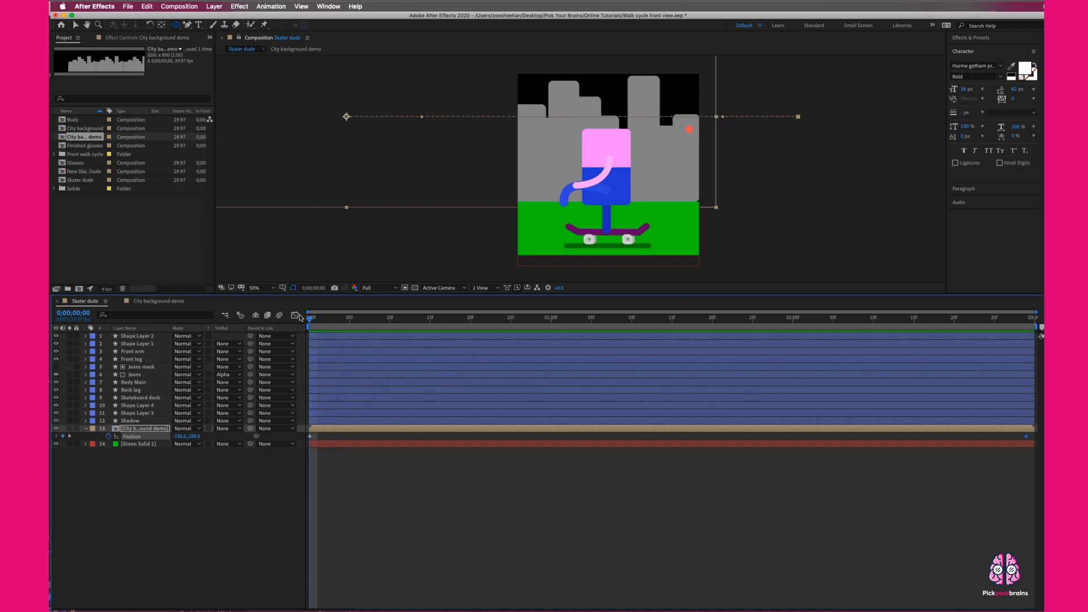
pyautogui.click(84, 431)
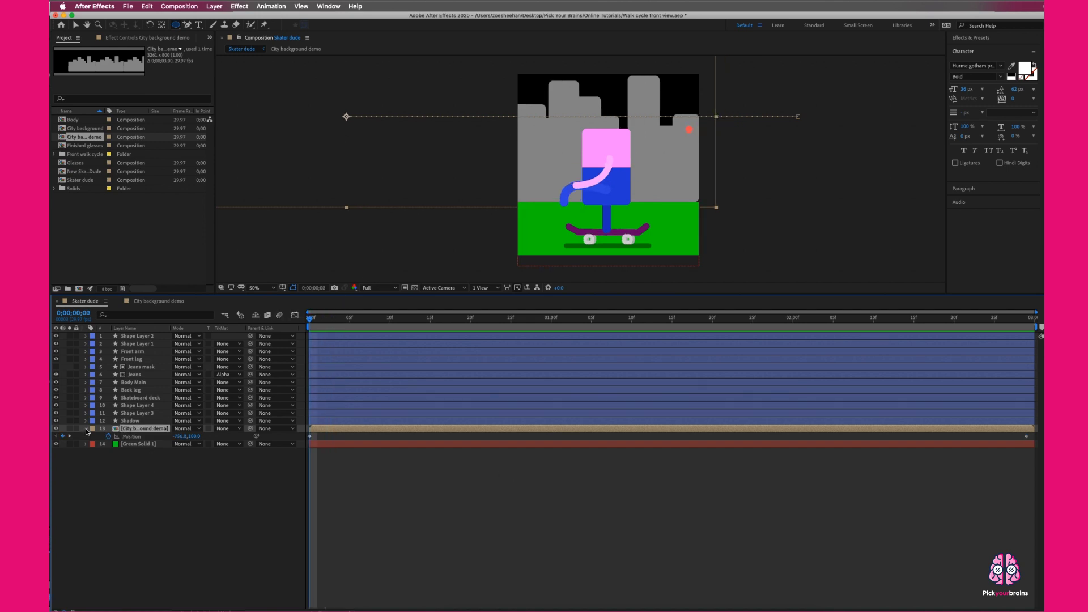
pyautogui.click(85, 429)
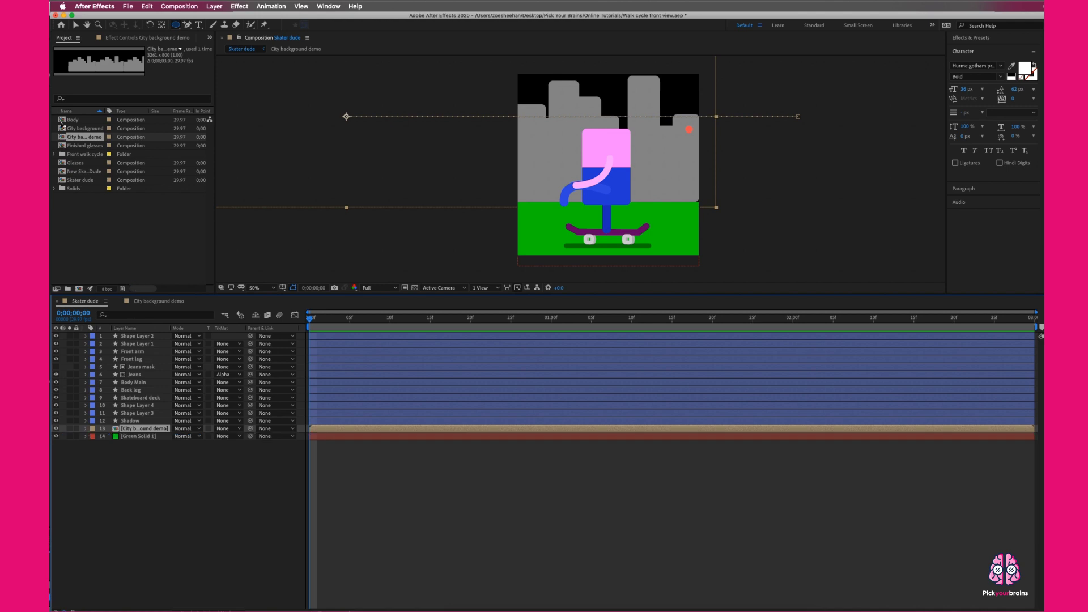
# - Open the Finished glasses composition and display it over the transparency grid
pyautogui.doubleClick(79, 145)
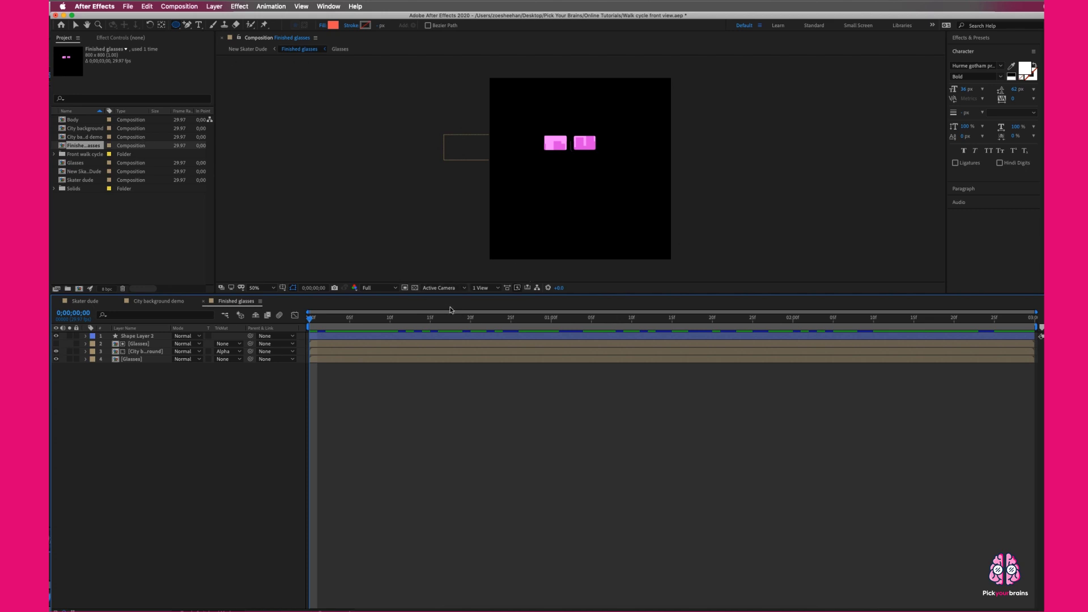
pyautogui.click(414, 288)
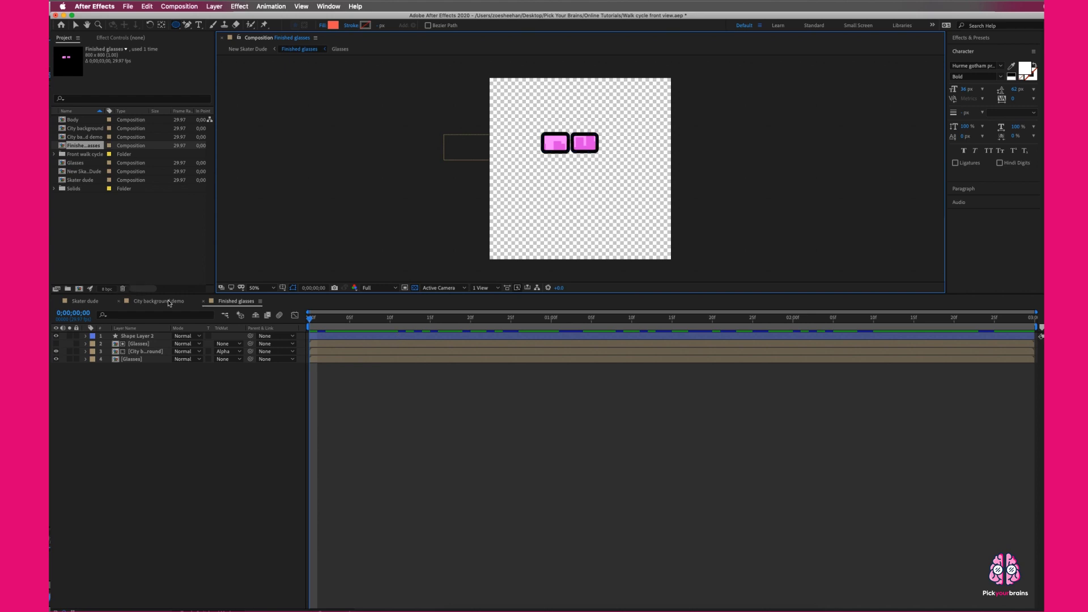
# - Switch to the New Skater Dude composition, preview its animation and return to the first frame
pyautogui.click(91, 302)
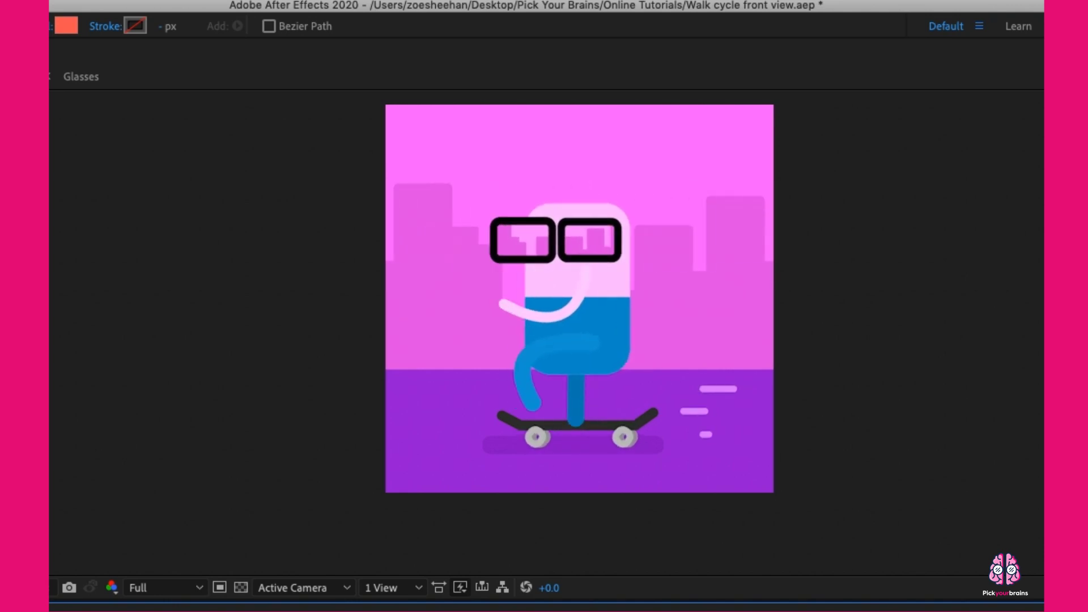
pyautogui.press('space')
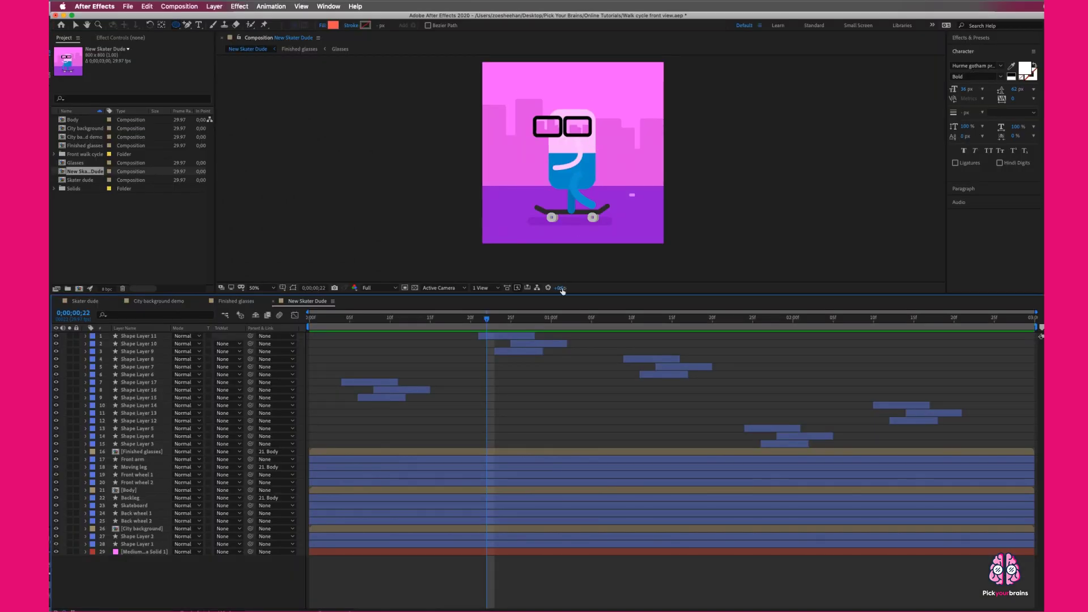
pyautogui.moveTo(487, 319); pyautogui.dragTo(295, 304)
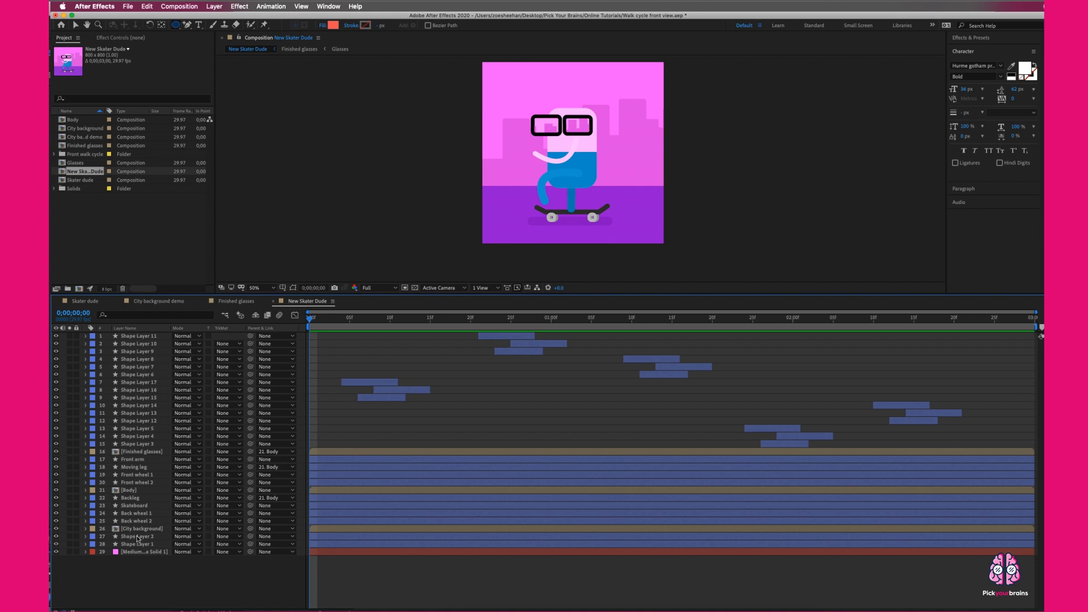
# - Examine the Body layer's position and scale keyframes by comparing frame 0 with frame 15
pyautogui.click(137, 490)
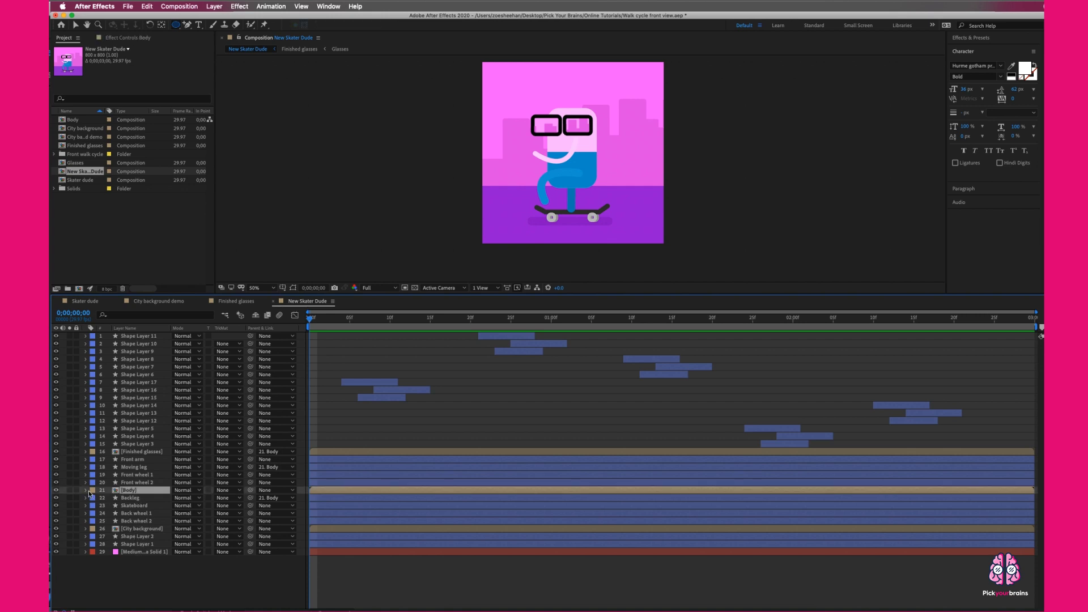
pyautogui.click(86, 490)
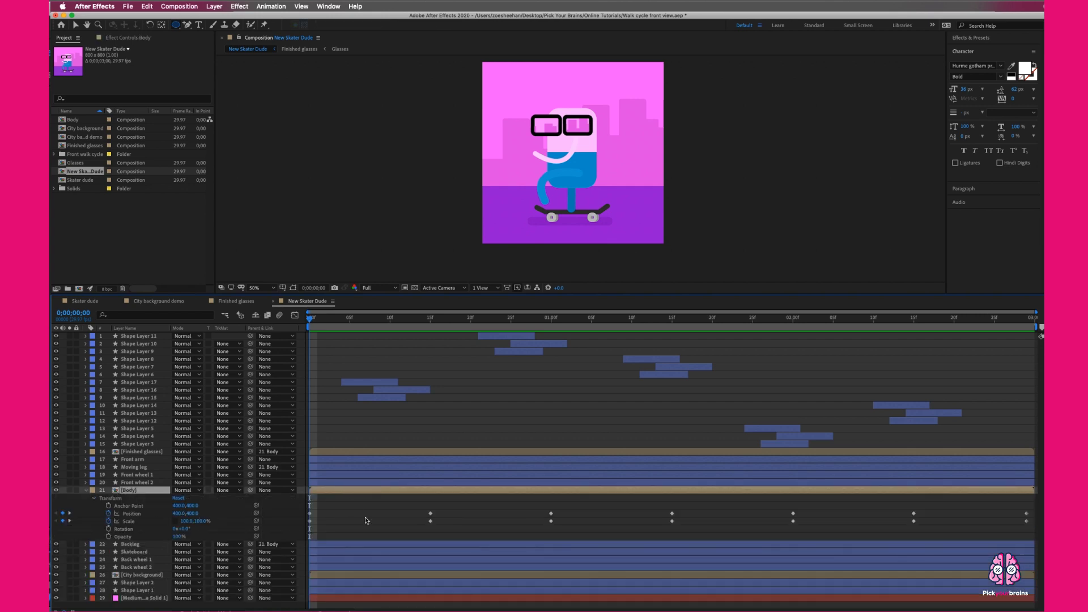
pyautogui.moveTo(310, 322); pyautogui.dragTo(431, 323)
pyautogui.press('space')
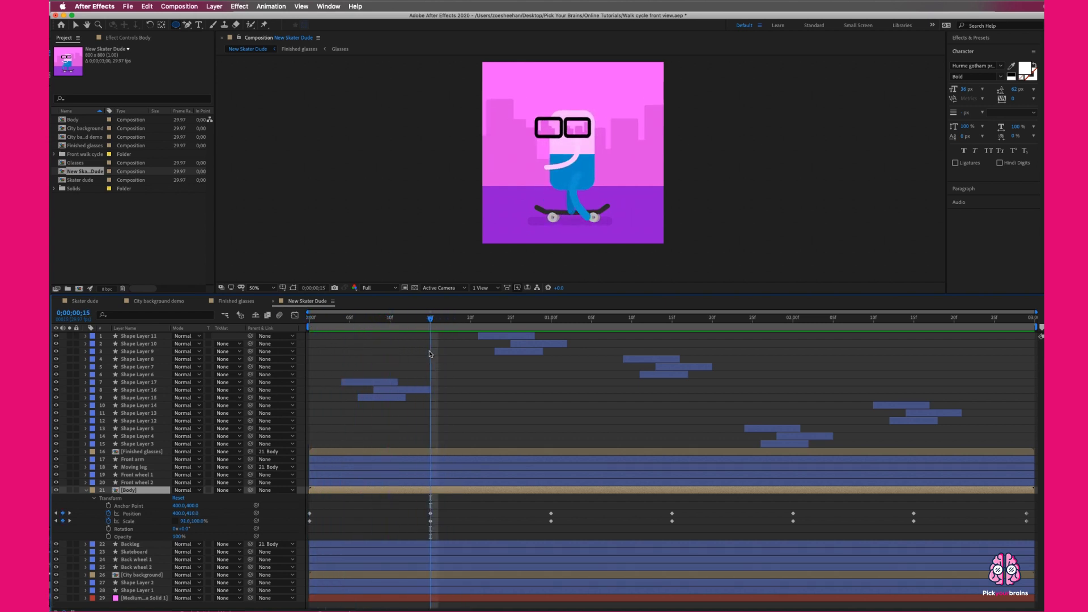
pyautogui.click(85, 490)
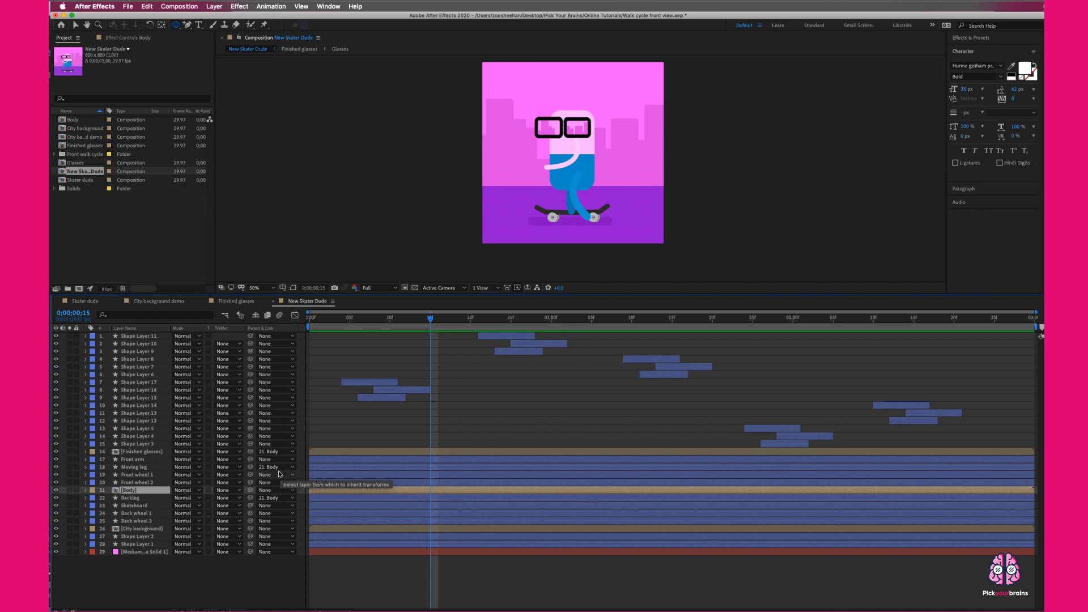
# - Parent the Front arm layer to the Body layer
pyautogui.click(137, 462)
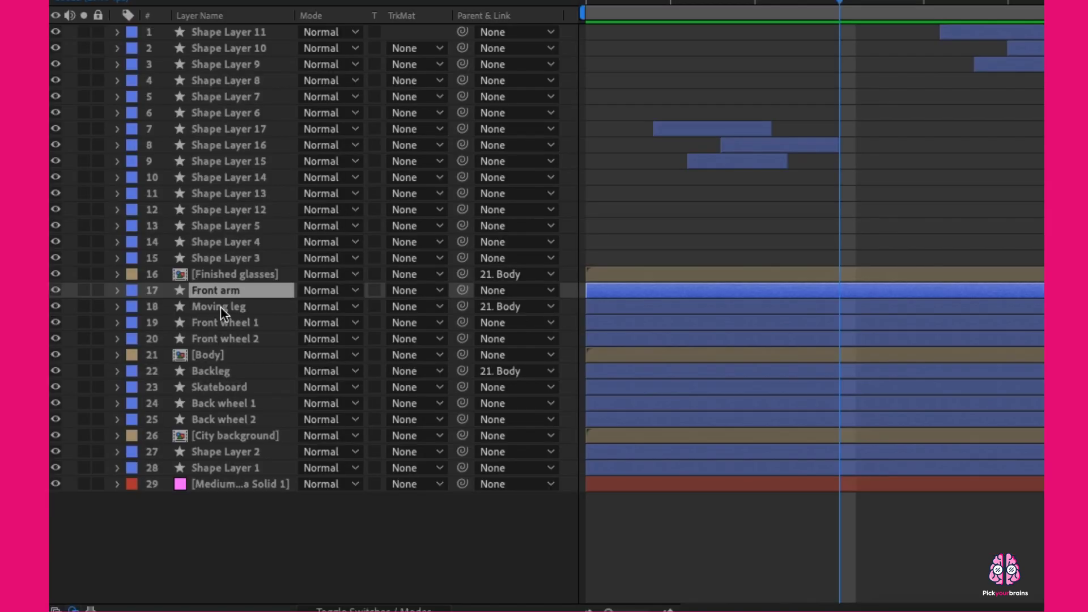
pyautogui.click(278, 459)
pyautogui.click(532, 459)
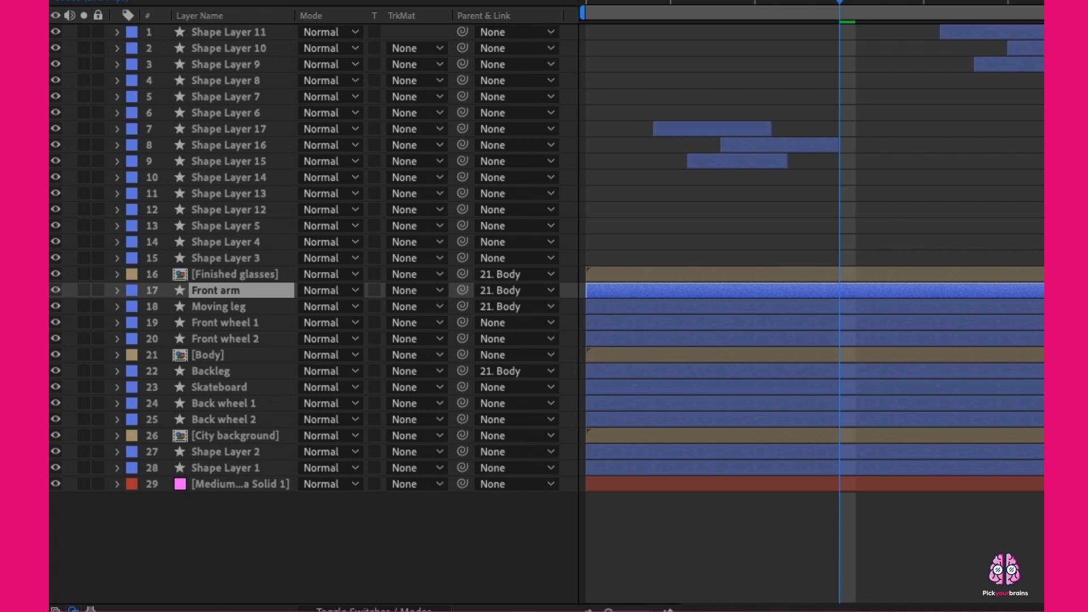
# - Play the animation from the first frame to check how the front arm moves with the body
pyautogui.moveTo(841, 4); pyautogui.dragTo(602, 0)
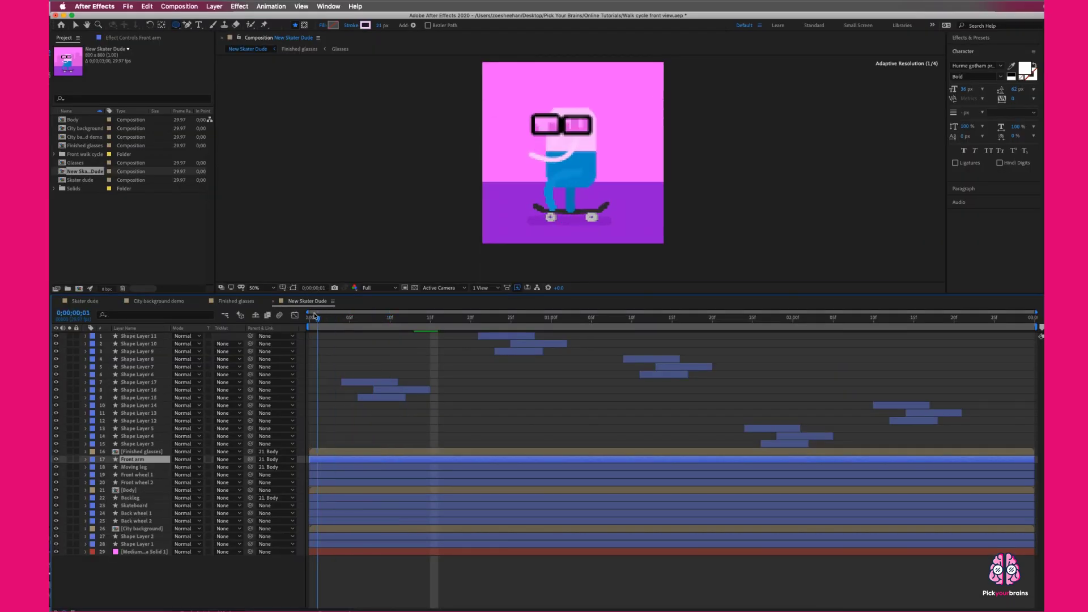
pyautogui.moveTo(315, 316); pyautogui.dragTo(279, 319)
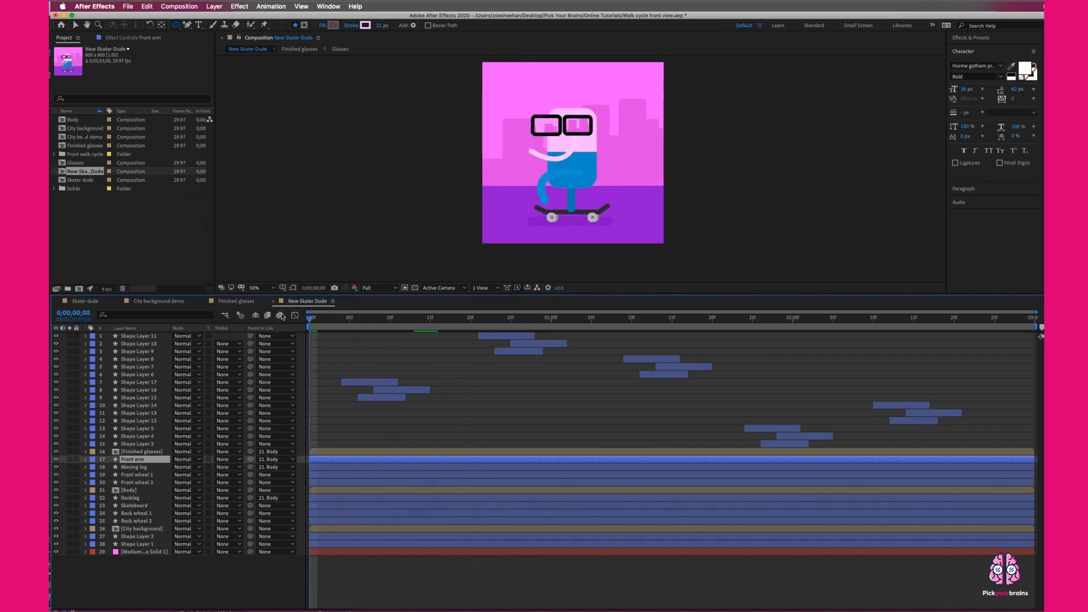
pyautogui.press('space')
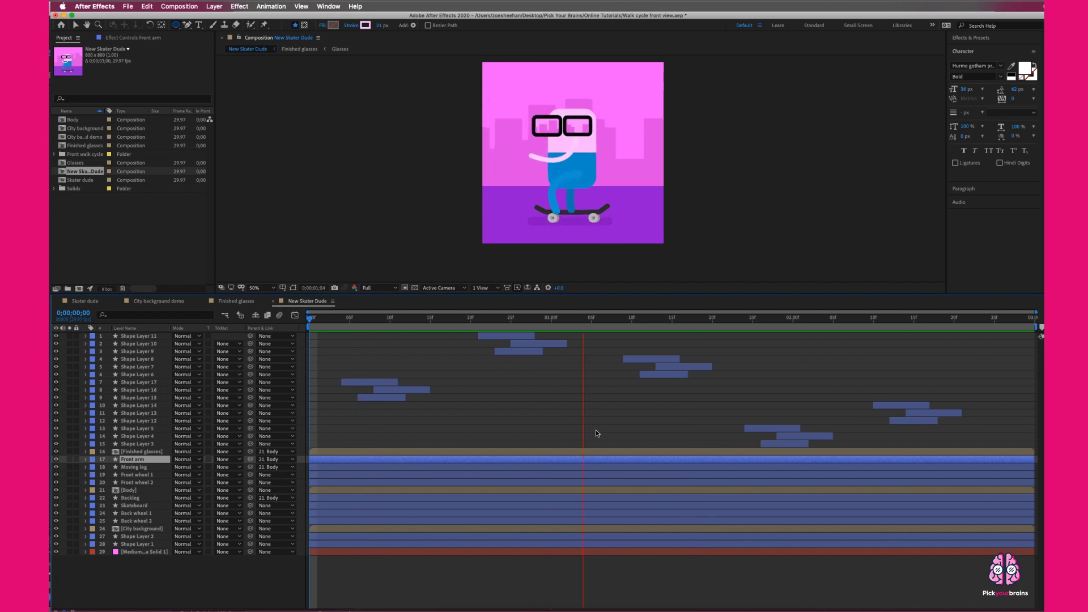
pyautogui.press('space')
# - Reveal Shape Layer 11's End keyframes and scrub from 0;00;00;21 onward to examine how the speed line animates
pyautogui.click(511, 322)
pyautogui.click(525, 337)
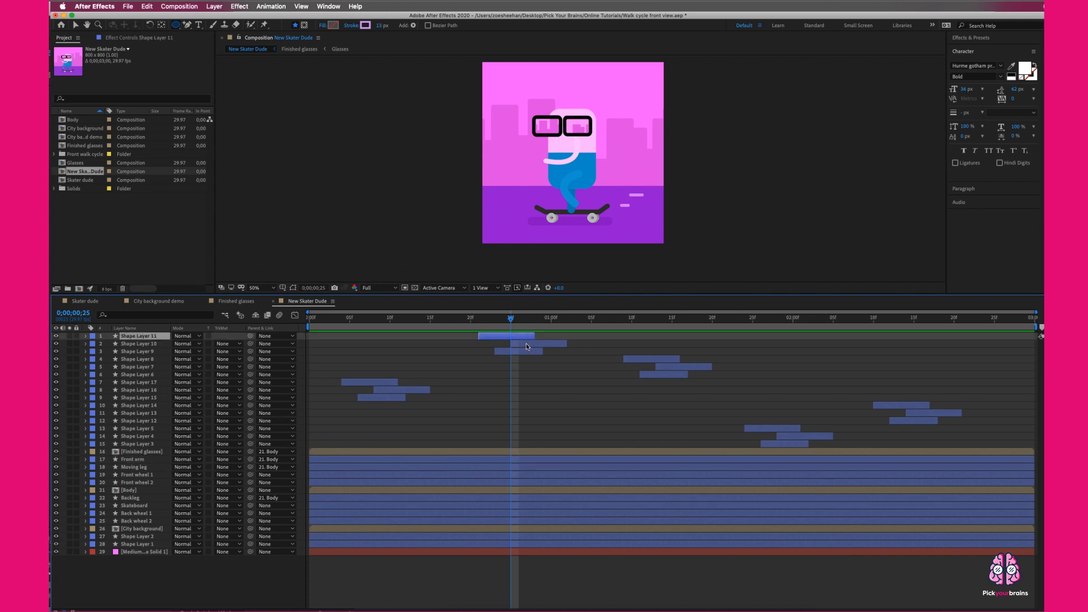
pyautogui.press('u')
pyautogui.moveTo(504, 317); pyautogui.dragTo(477, 319)
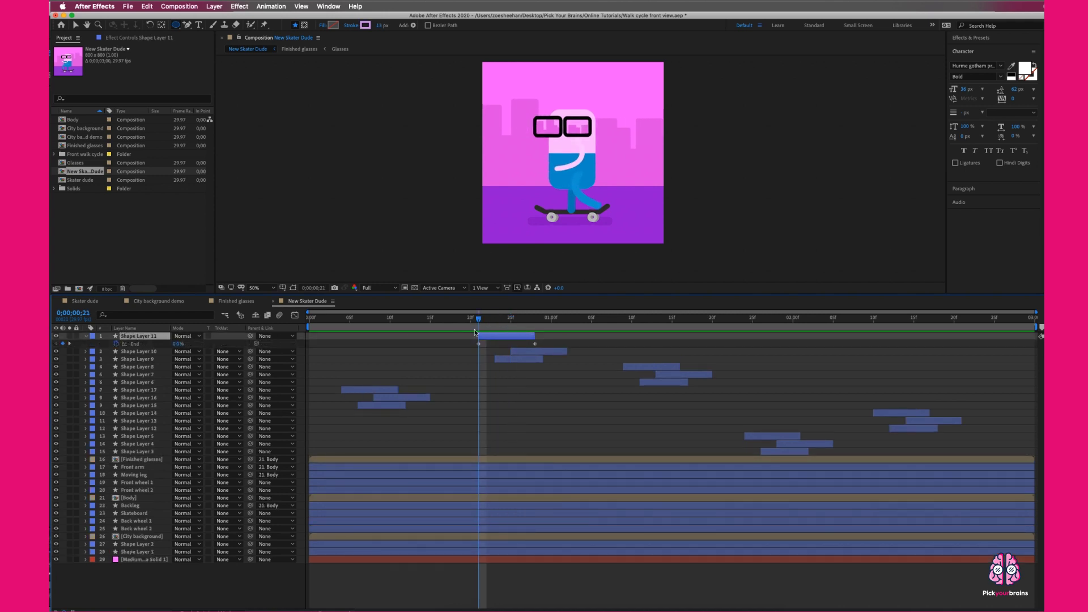
pyautogui.moveTo(479, 321)
pyautogui.mouseDown()
pyautogui.moveTo(534, 320)
pyautogui.moveTo(481, 322)
pyautogui.mouseUp()
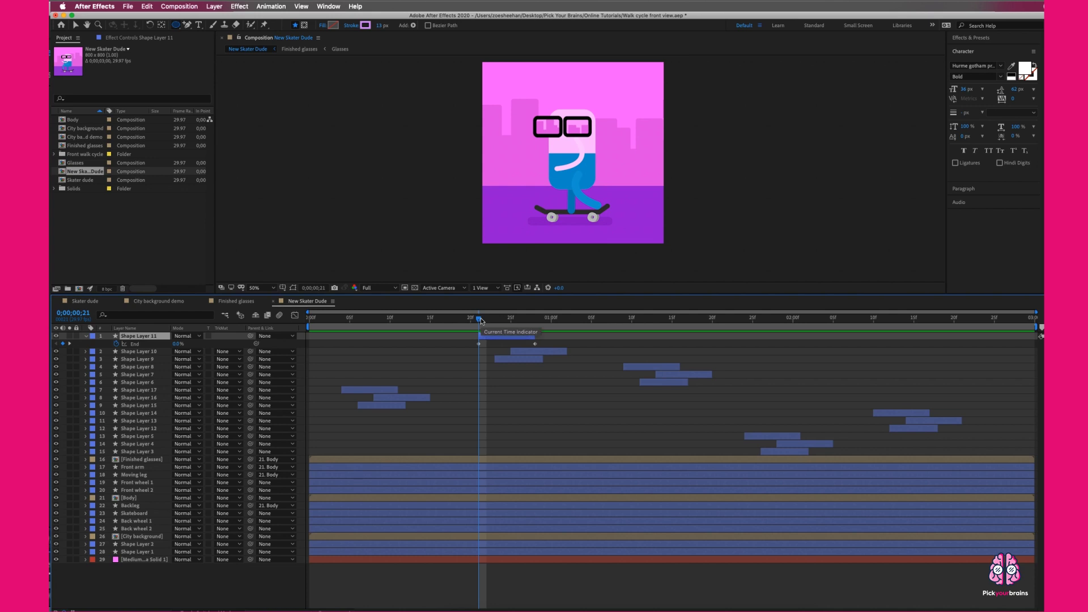
pyautogui.moveTo(482, 321); pyautogui.dragTo(648, 338)
# - Preview the speed lines from the start of the composition and collapse Shape Layer 11's properties
pyautogui.moveTo(570, 339); pyautogui.dragTo(300, 331)
pyautogui.press('space')
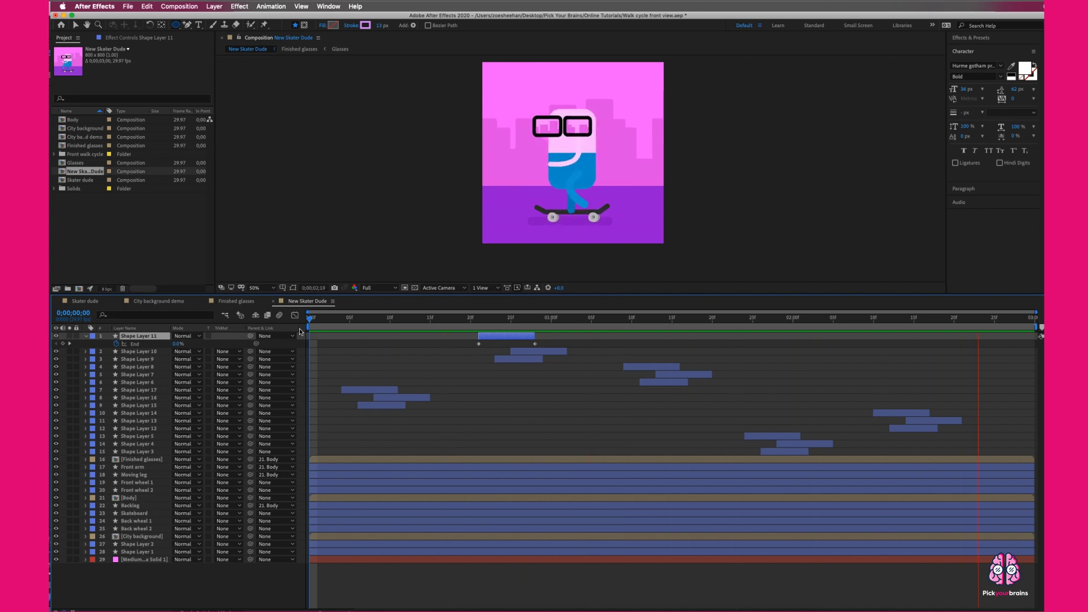
pyautogui.press('space')
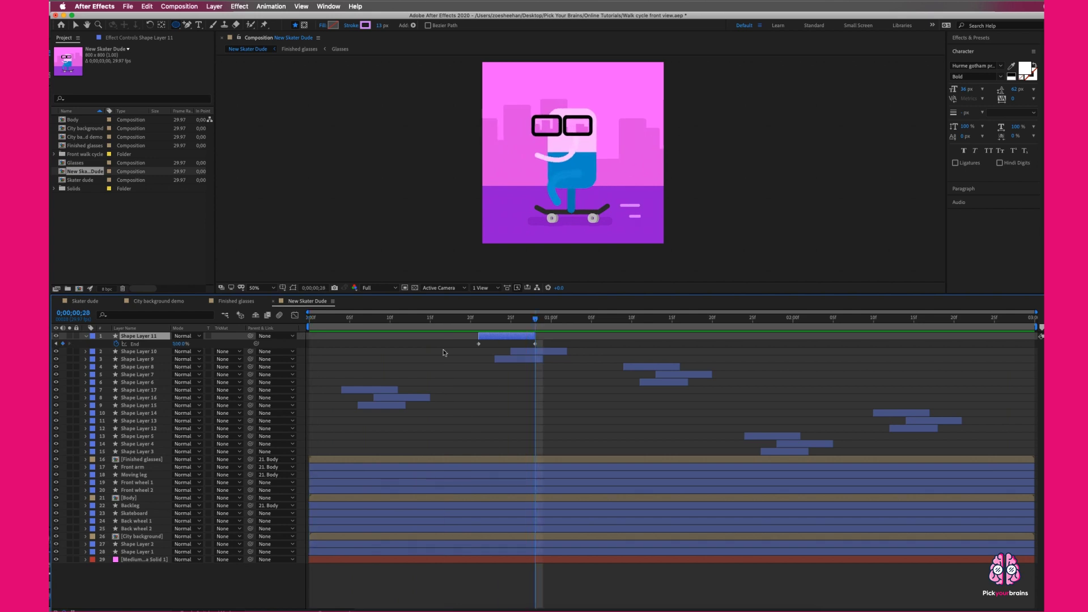
pyautogui.click(85, 337)
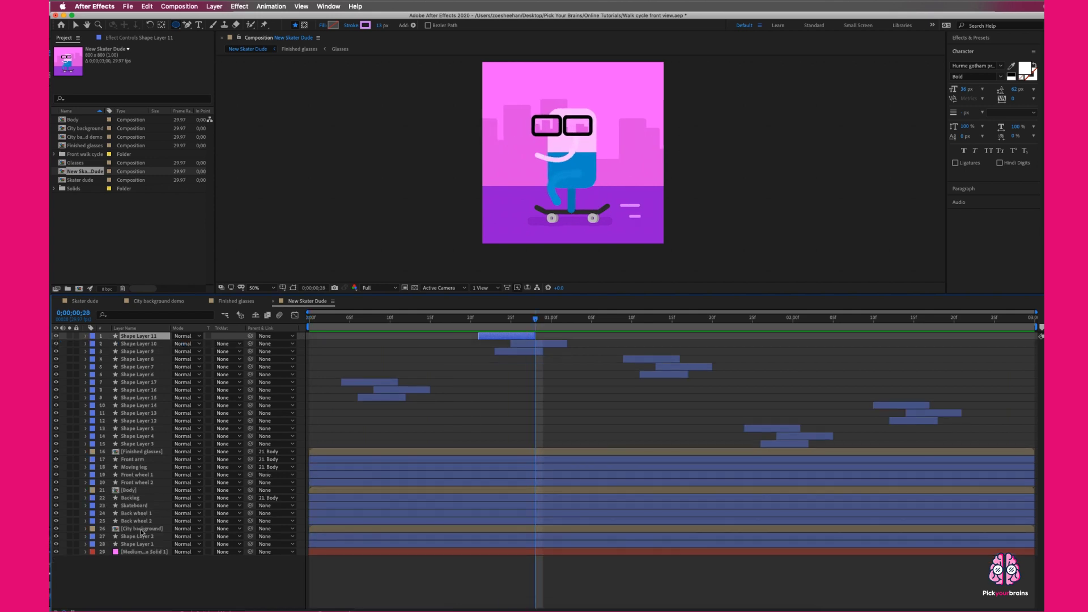
# - Toggle the City background layer's visibility off and on to see its part in the scene
pyautogui.click(72, 531)
pyautogui.click(56, 529)
pyautogui.click(56, 529)
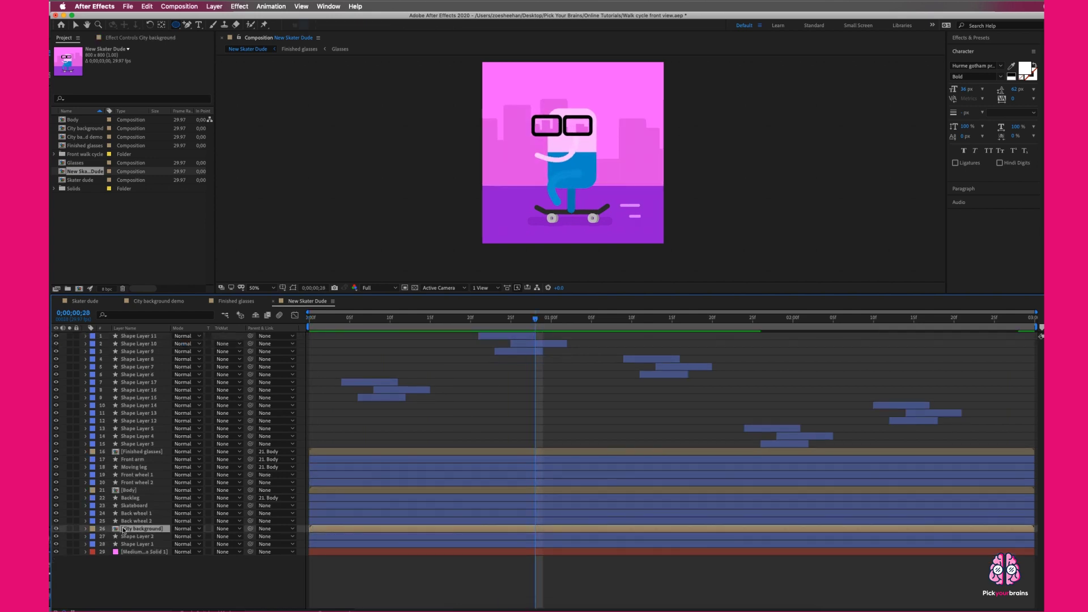
pyautogui.press('super+space')
pyautogui.press('super+v')
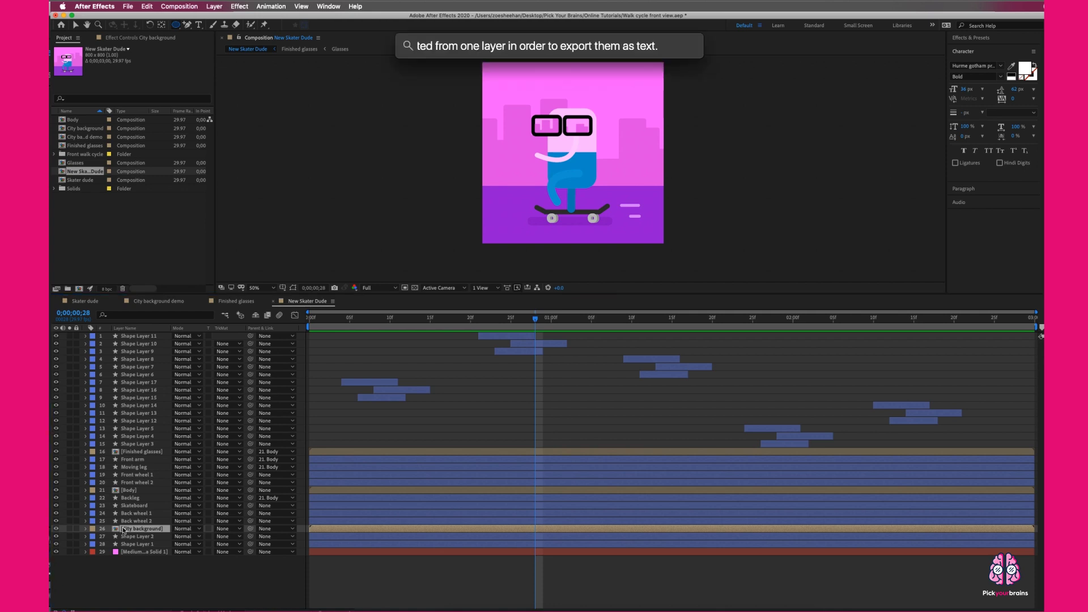
pyautogui.press('Escape')
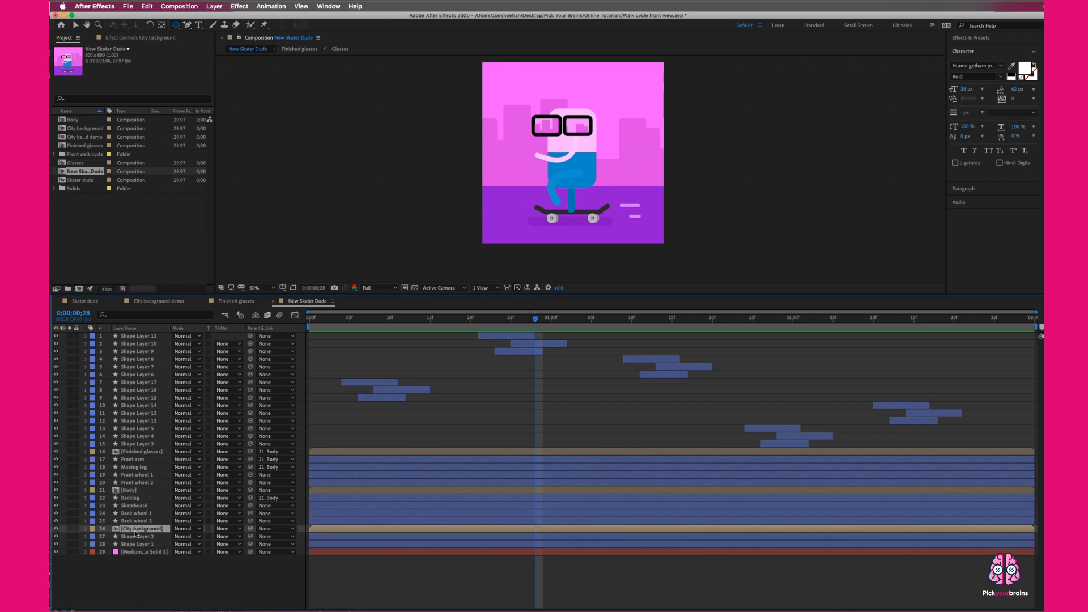
# - Duplicate the City background layer and scale the copy down to make a smaller second skyline
pyautogui.press('super+d')
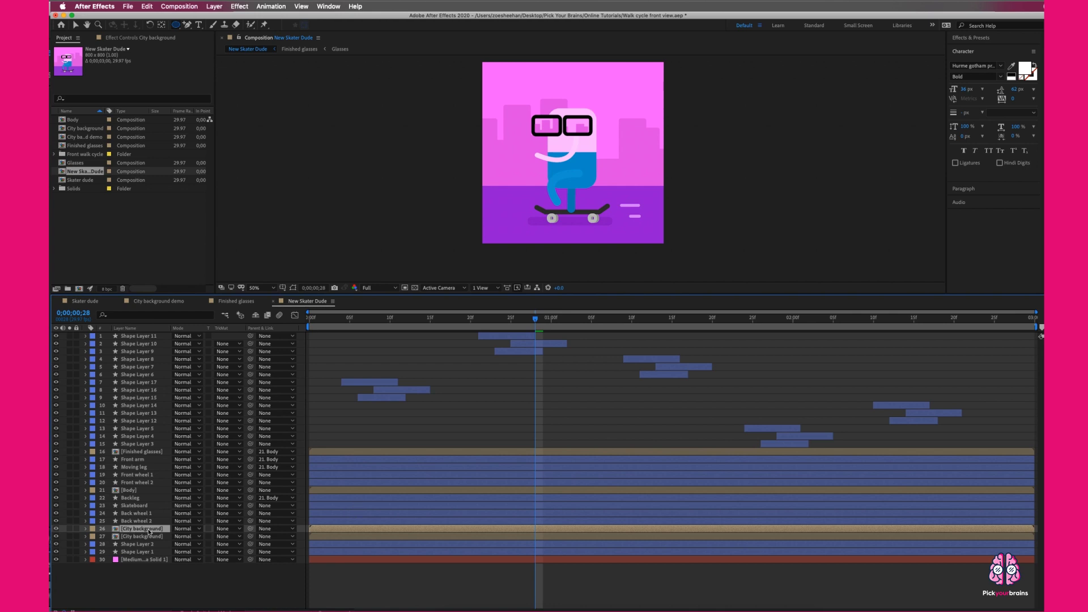
pyautogui.press('s')
pyautogui.moveTo(183, 537); pyautogui.dragTo(183, 538)
# - Set the Fill effect colour of the duplicated City background layer to the darker pink CC49CE
pyautogui.click(356, 7)
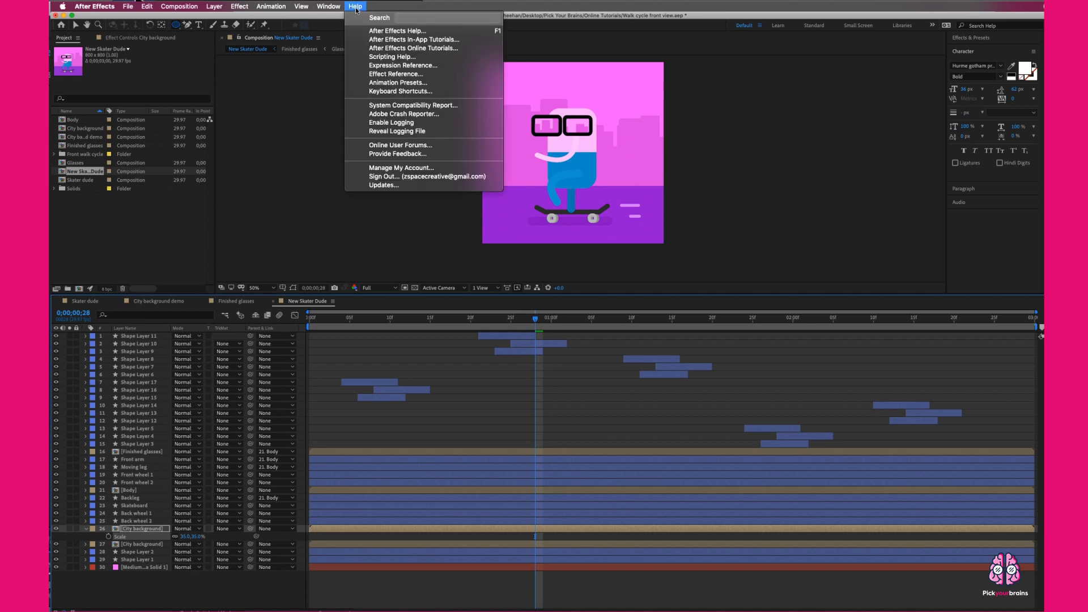
pyautogui.click(138, 39)
pyautogui.click(140, 38)
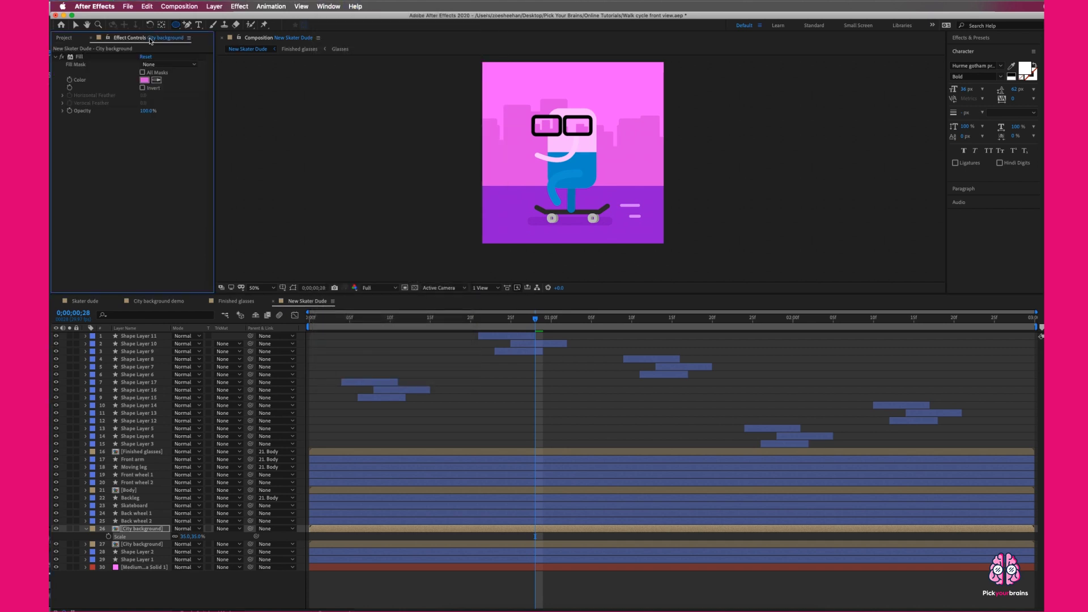
pyautogui.click(145, 80)
pyautogui.click(515, 282)
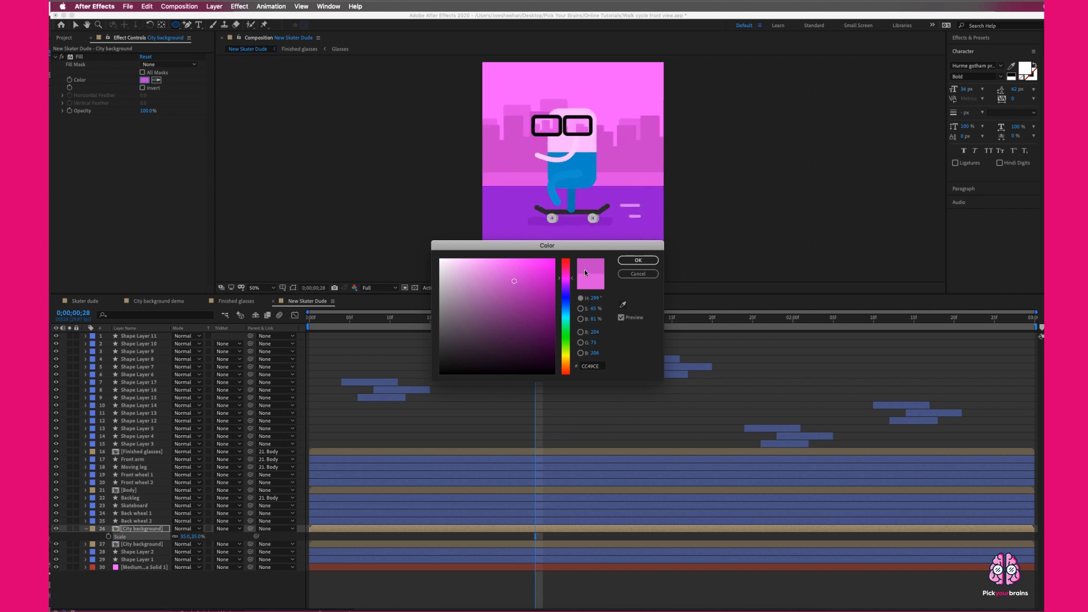
pyautogui.click(638, 260)
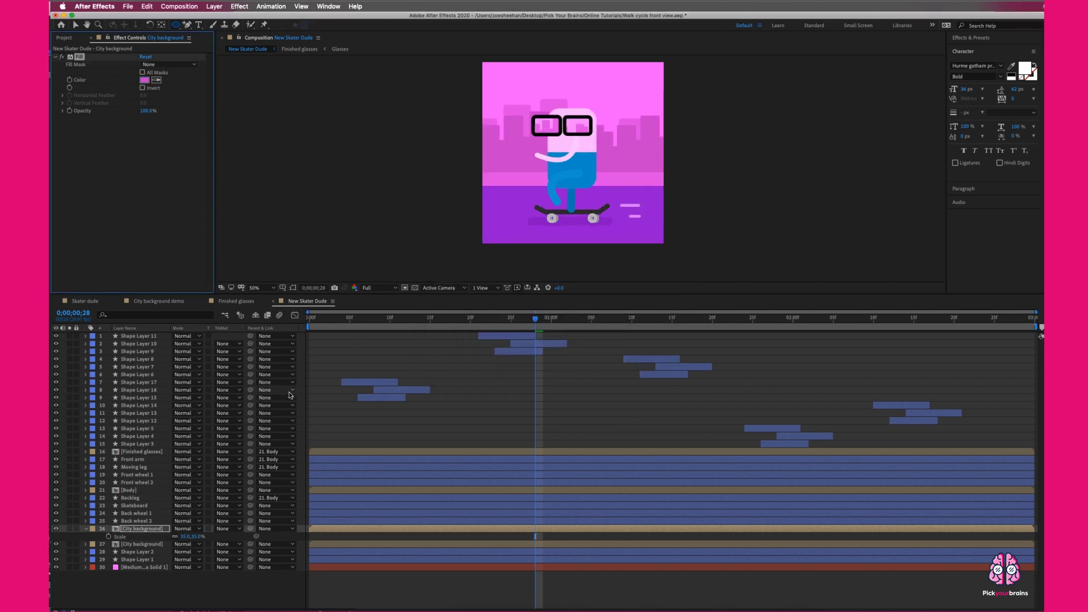
# - Collapse the duplicated City background layer's properties and preview the two-layer skyline in motion
pyautogui.click(94, 527)
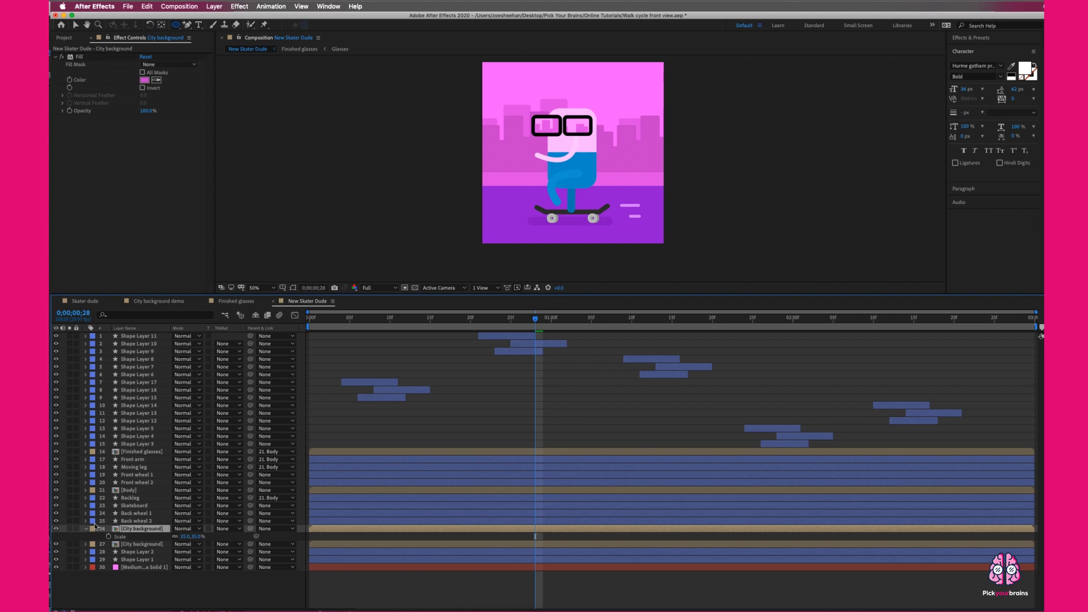
pyautogui.click(86, 528)
pyautogui.press('space')
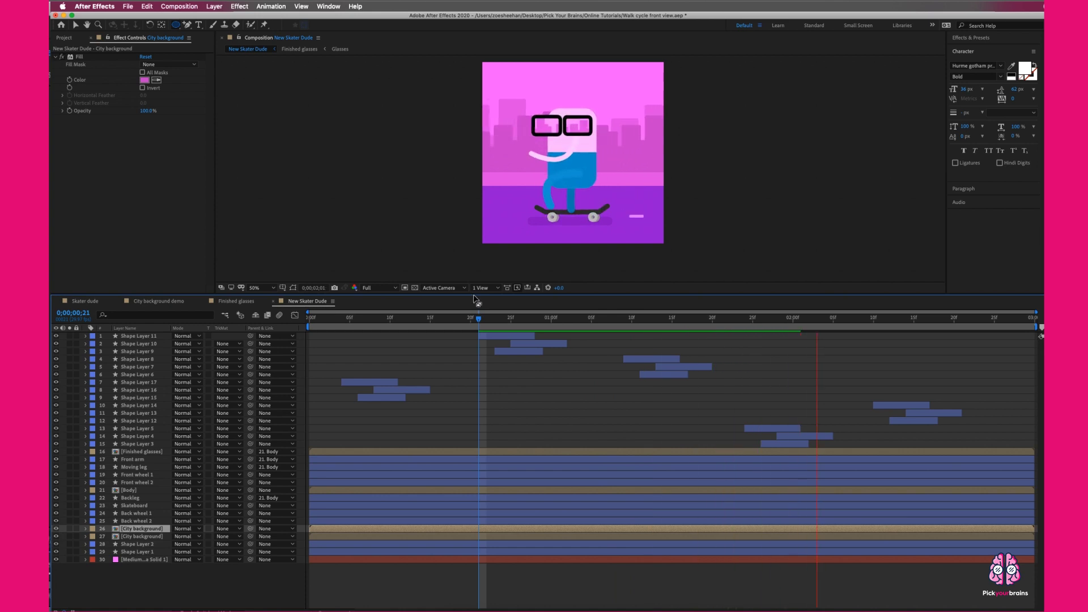
pyautogui.press('space')
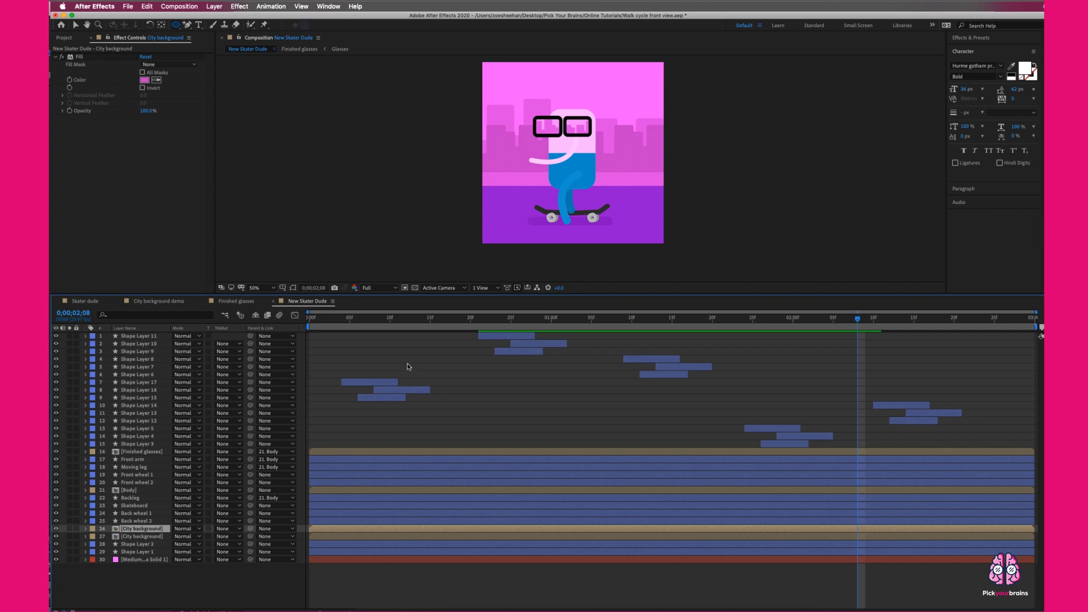
# - Deselect all layers and save the project
pyautogui.click(400, 416)
pyautogui.press('super+s')
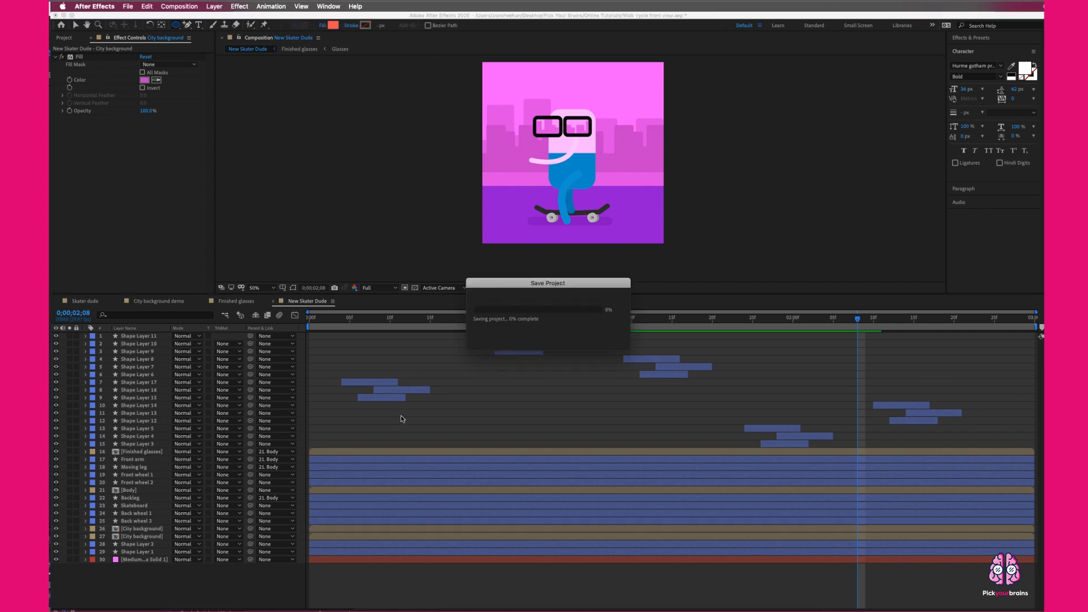